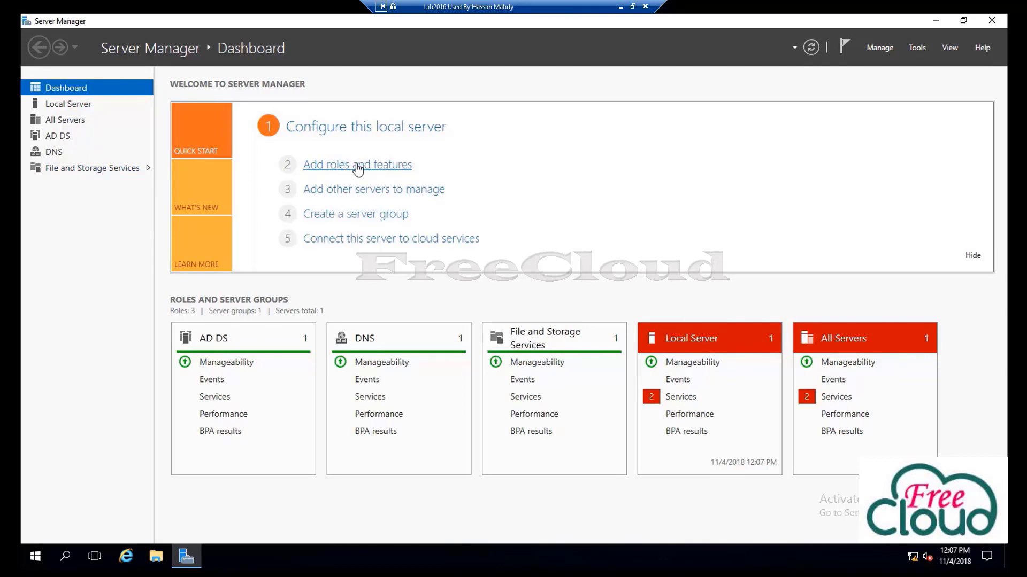
In Add Roles and Features, go to Server Roles and select File Server Resource Manager under File and iSCSI Services
left_click(357, 166)
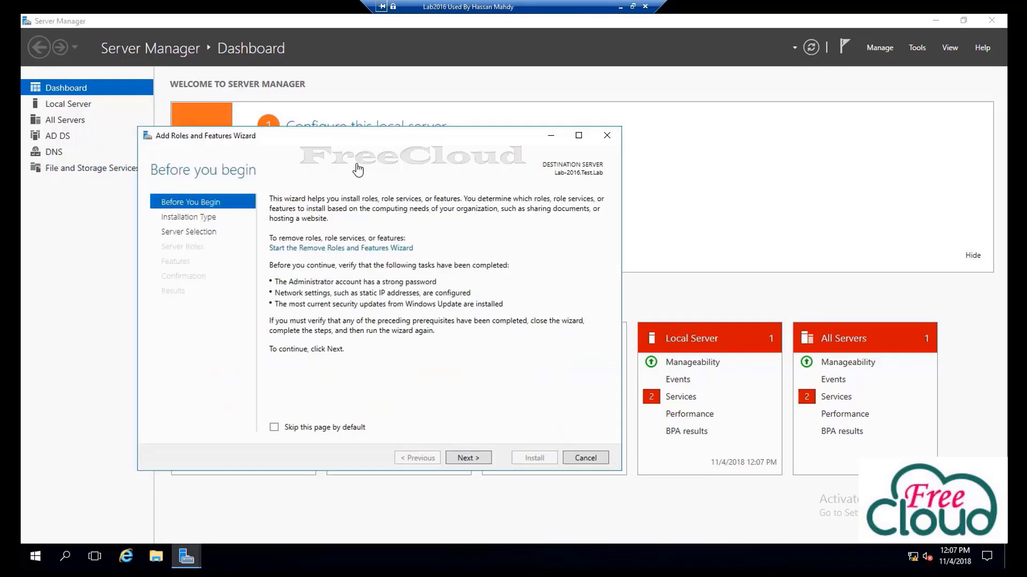
left_click(466, 458)
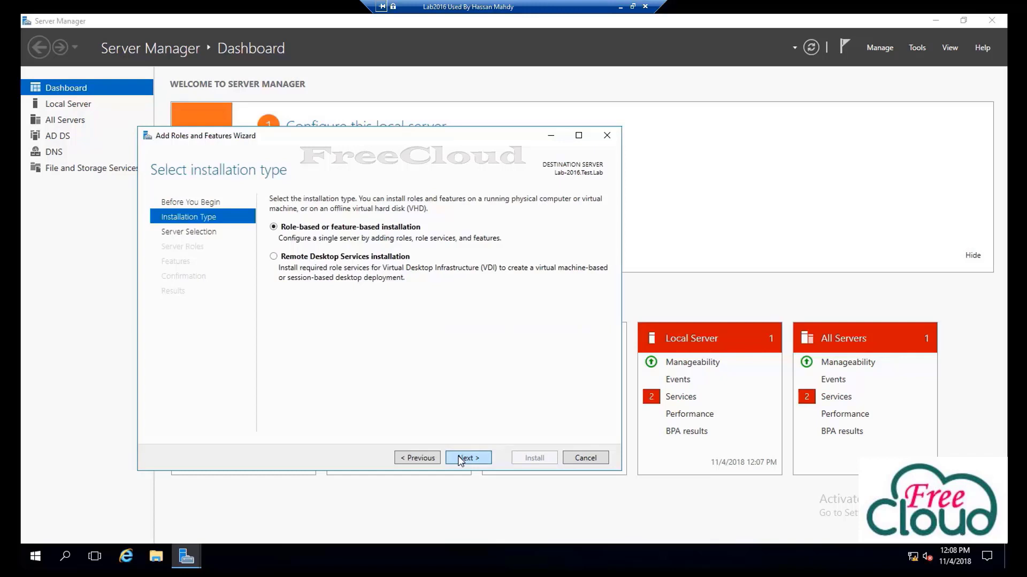
left_click(461, 460)
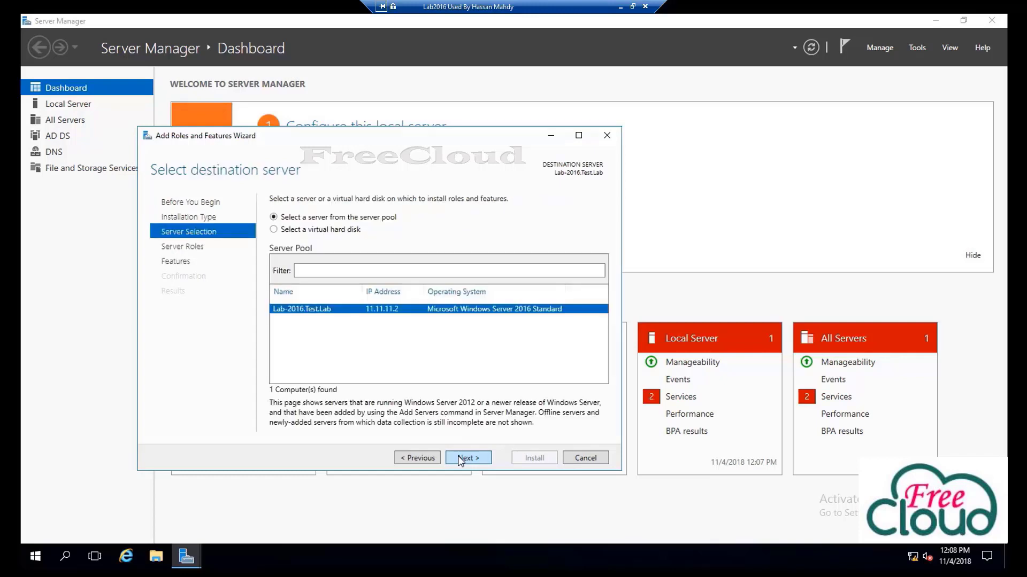
left_click(461, 458)
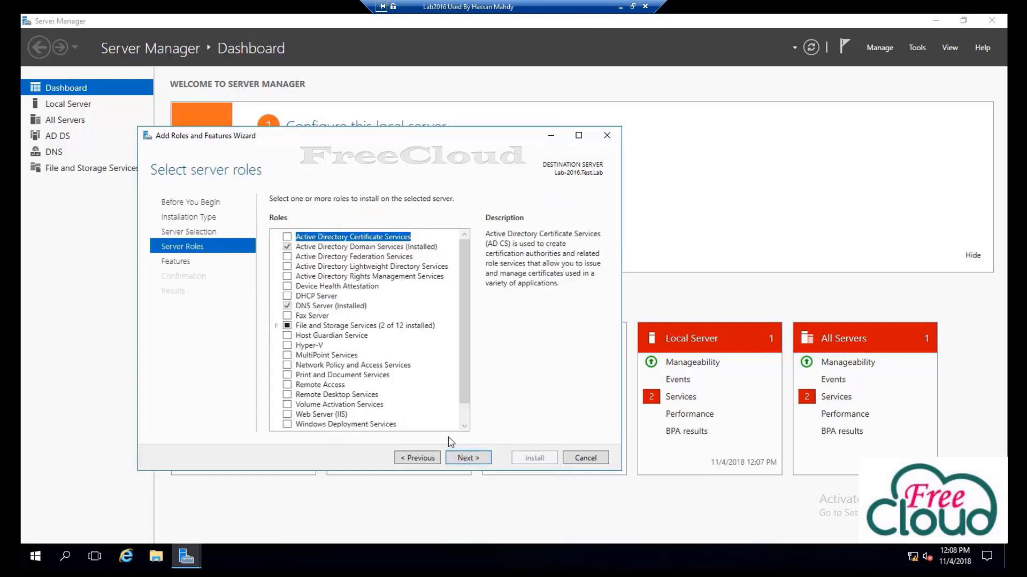
double_click(316, 326)
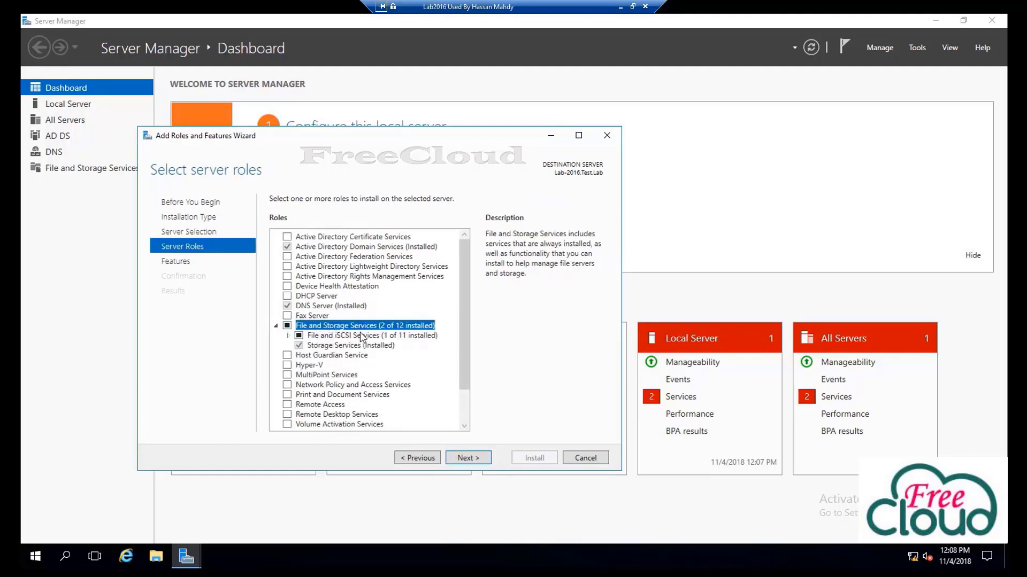
left_click(288, 335)
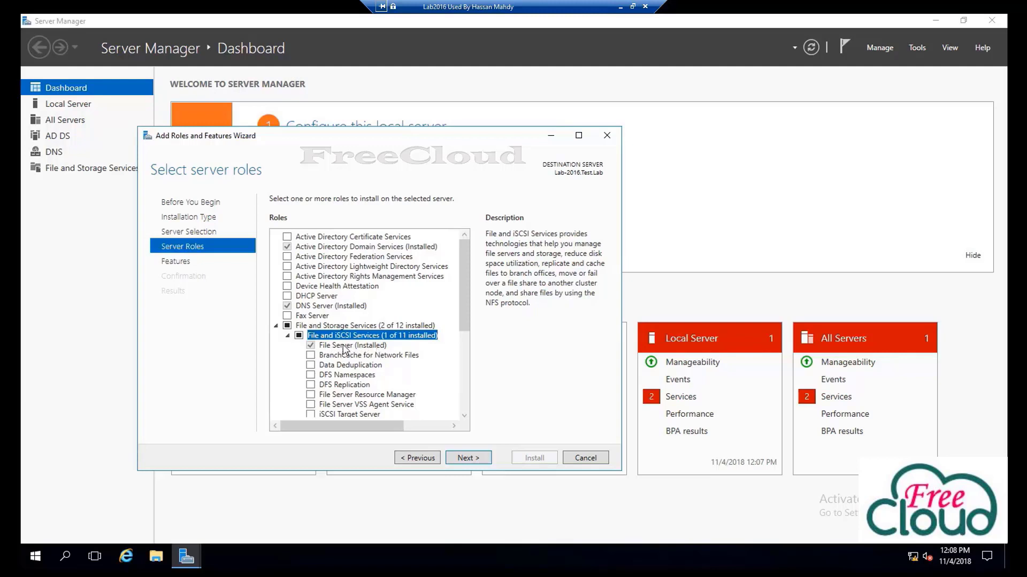
left_click(311, 396)
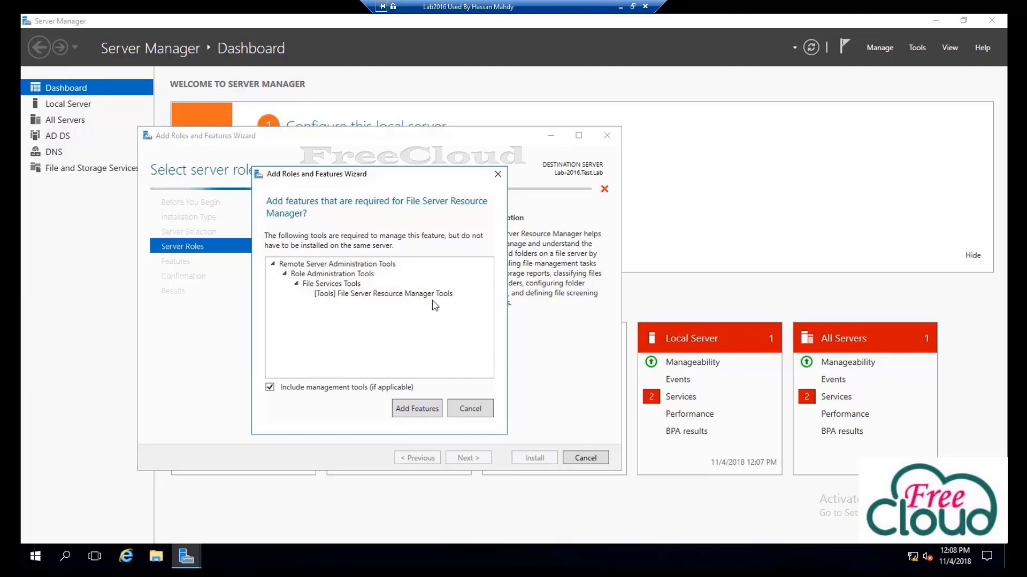
Add the required management tools and install File Server Resource Manager with automatic restart allowed
left_click(417, 410)
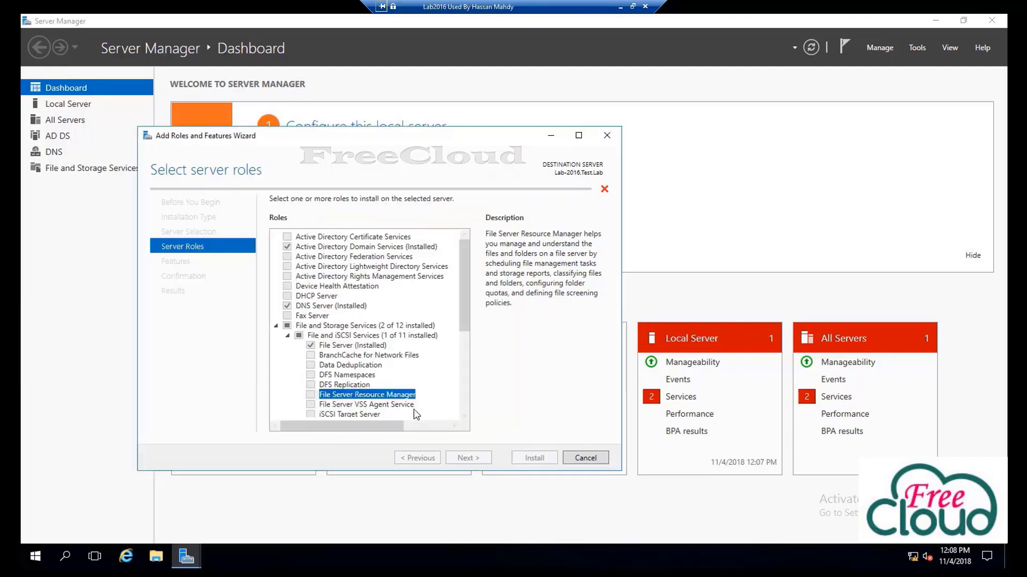
left_click(466, 459)
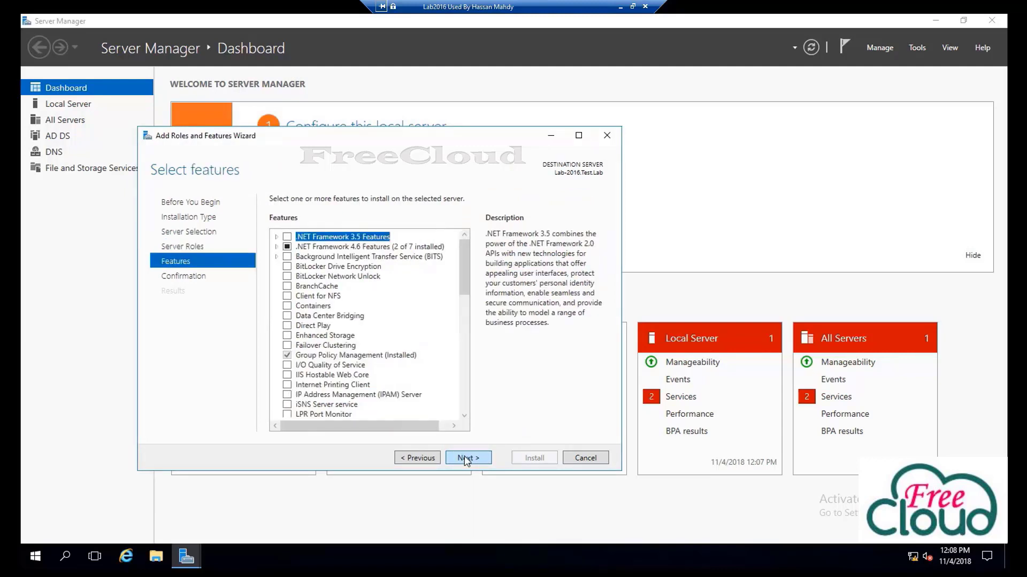
left_click(466, 459)
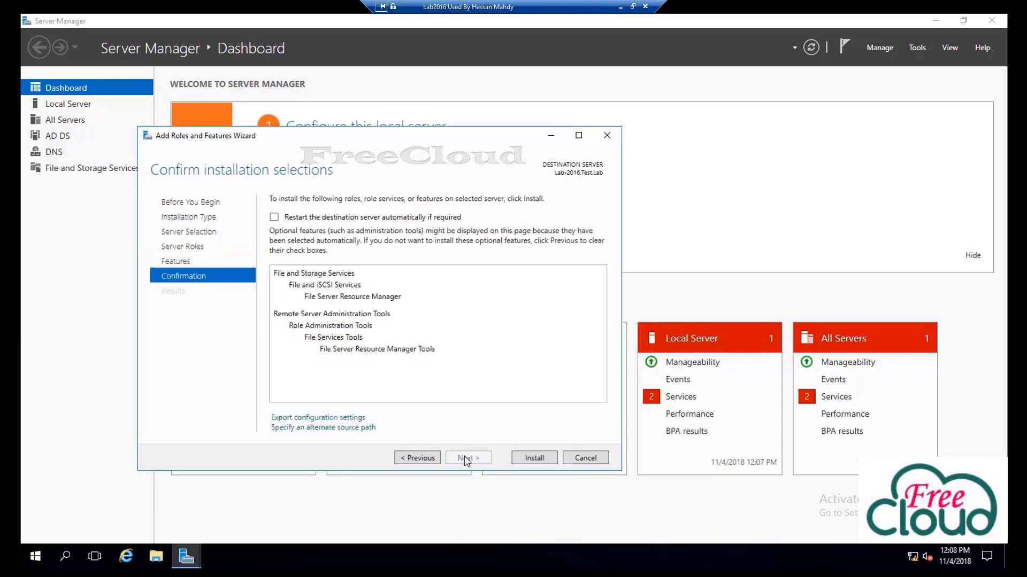
left_click(296, 221)
left_click(544, 326)
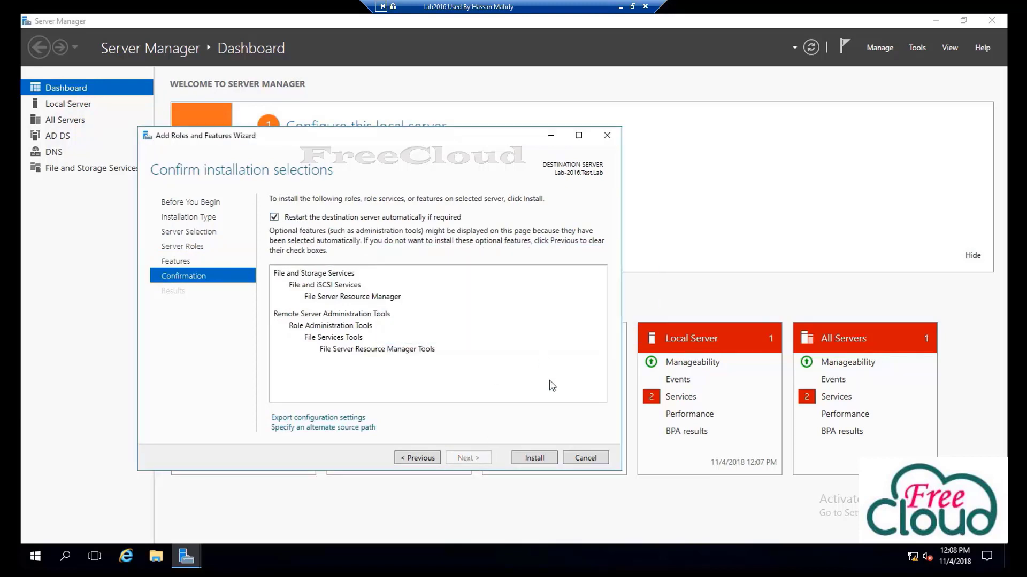
left_click(531, 461)
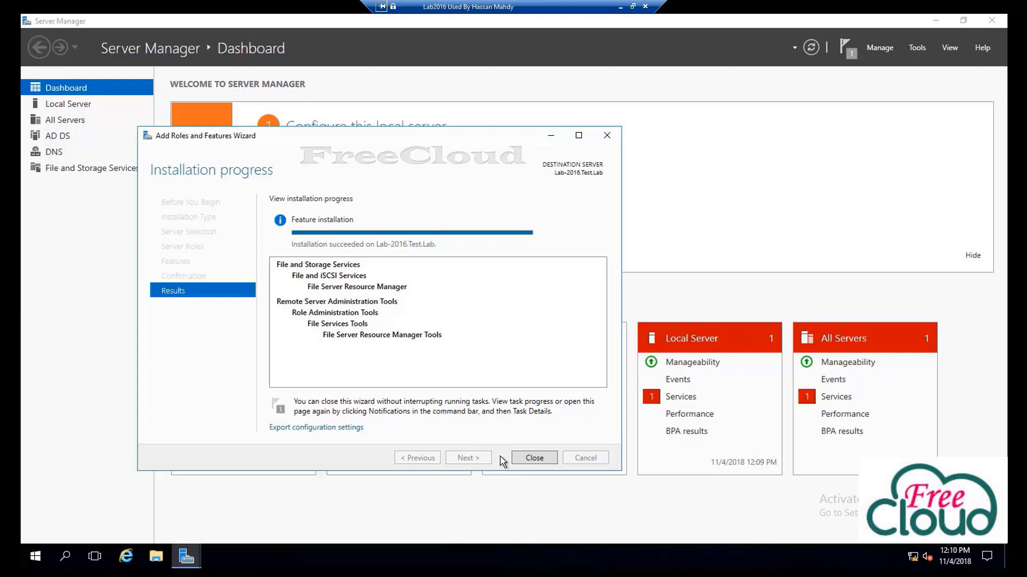
left_click(534, 459)
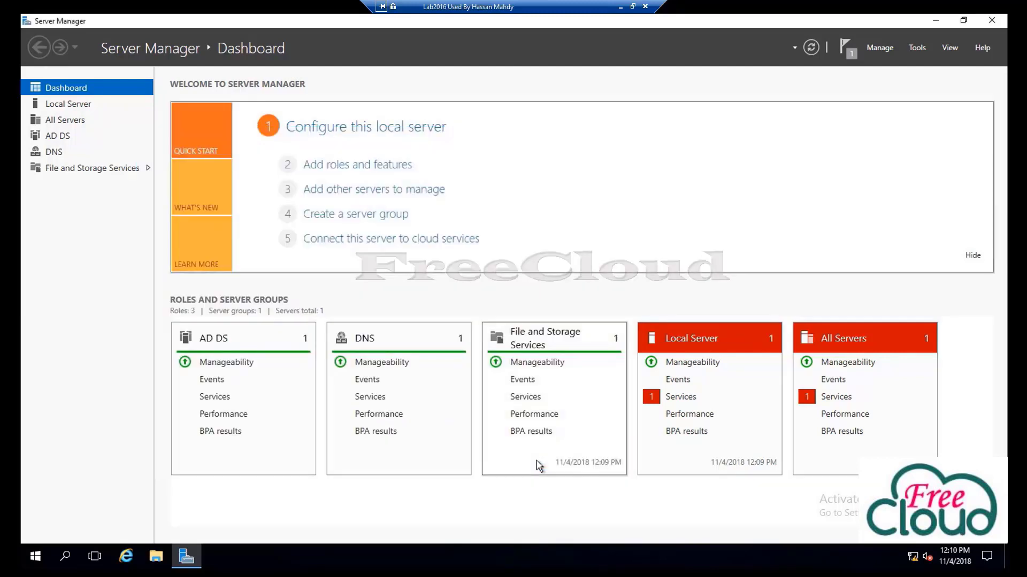
Check the Tools menu for File Server Resource Manager, then minimize Server Manager
left_click(929, 48)
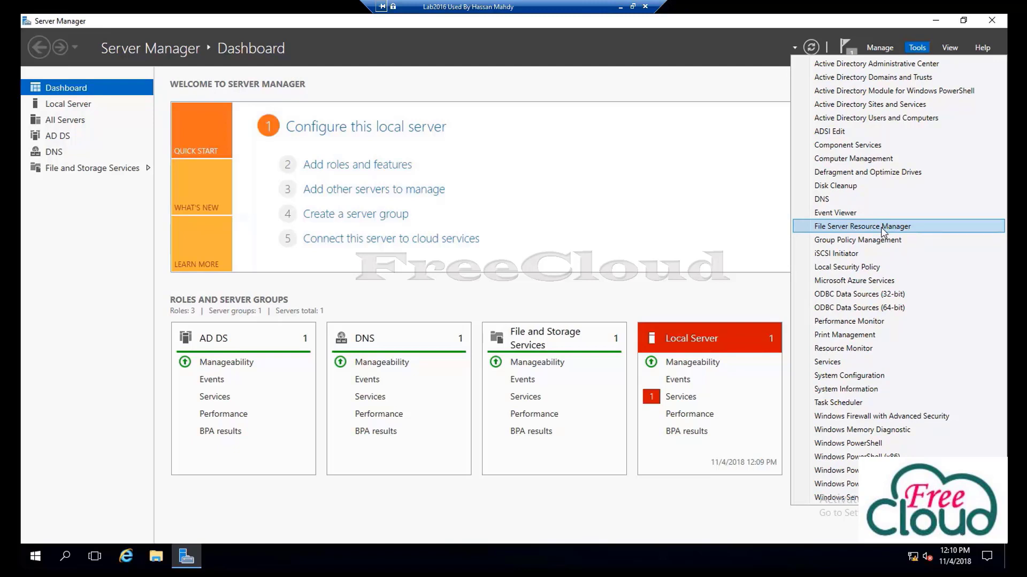
left_click(744, 198)
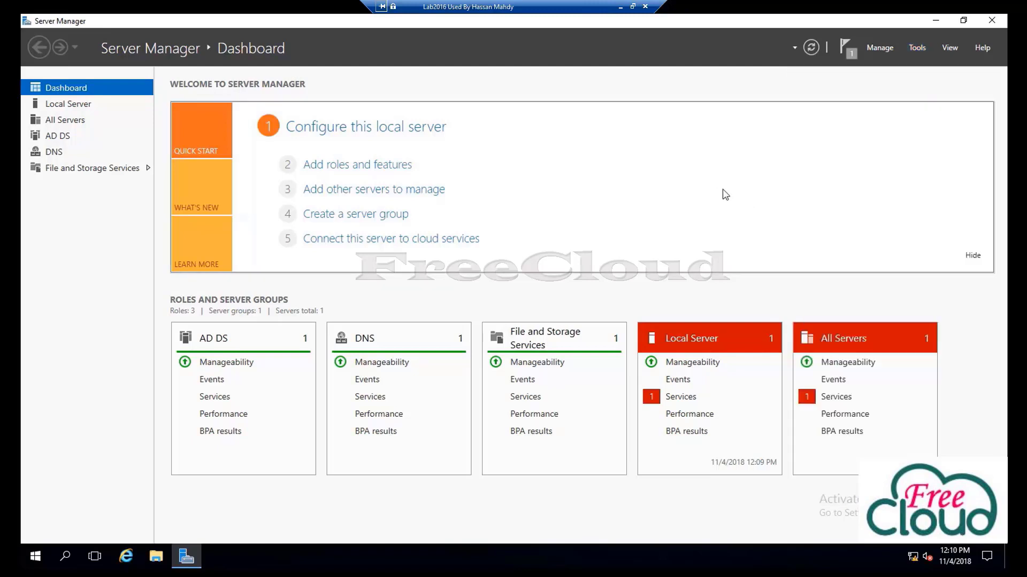
left_click(935, 20)
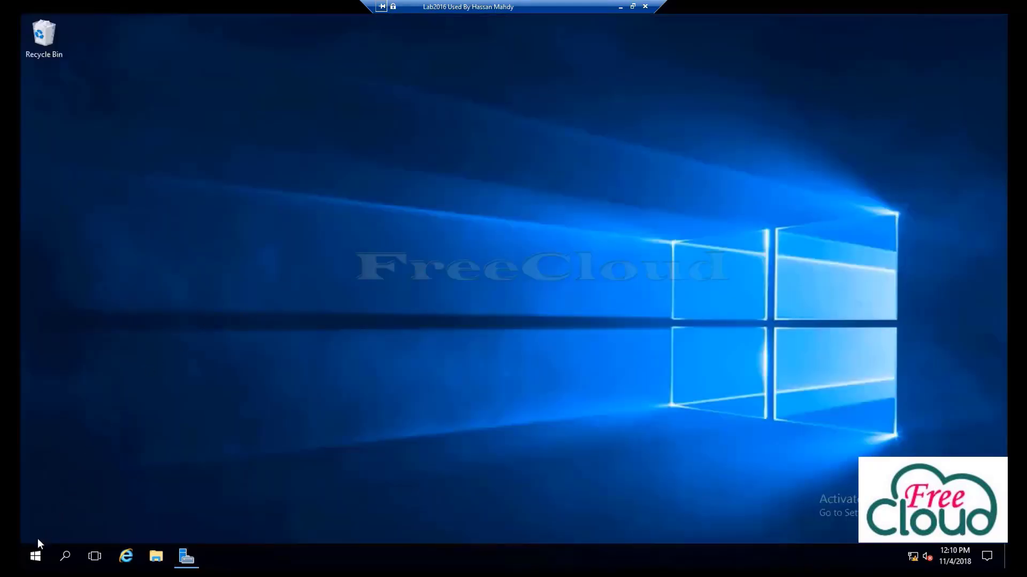
Open New Volume (D:) from This PC
left_click(35, 556)
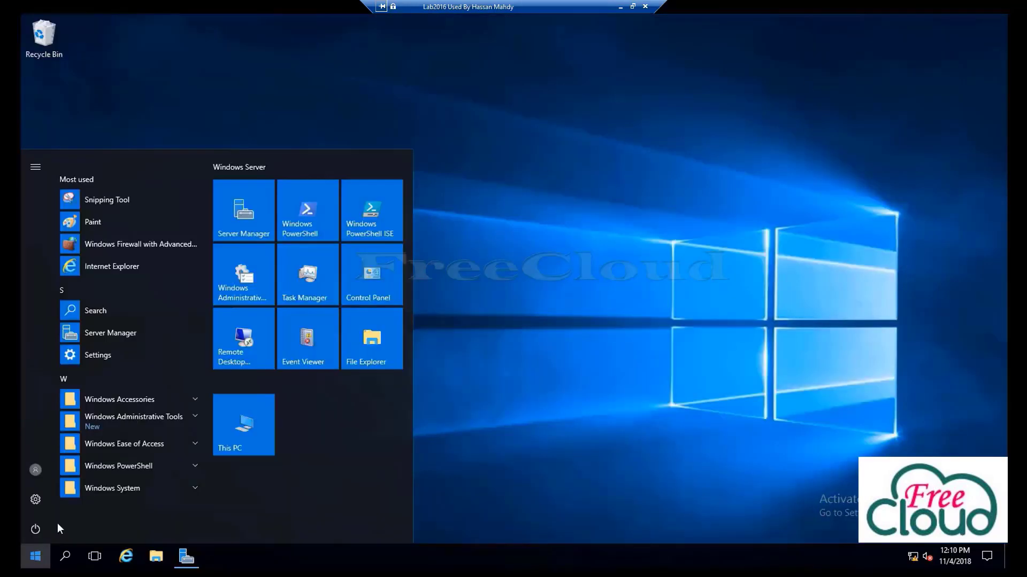
left_click(252, 419)
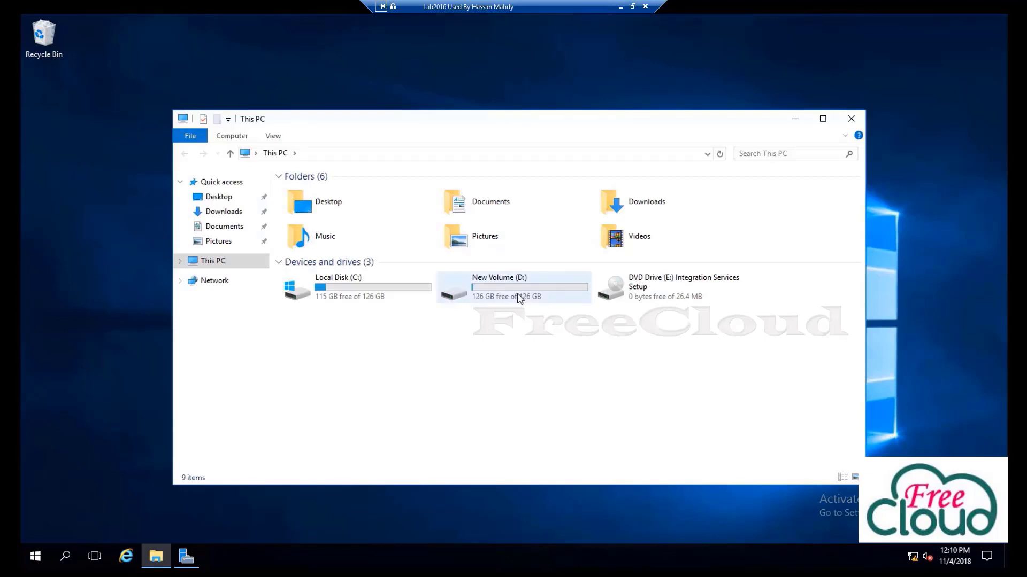
double_click(517, 295)
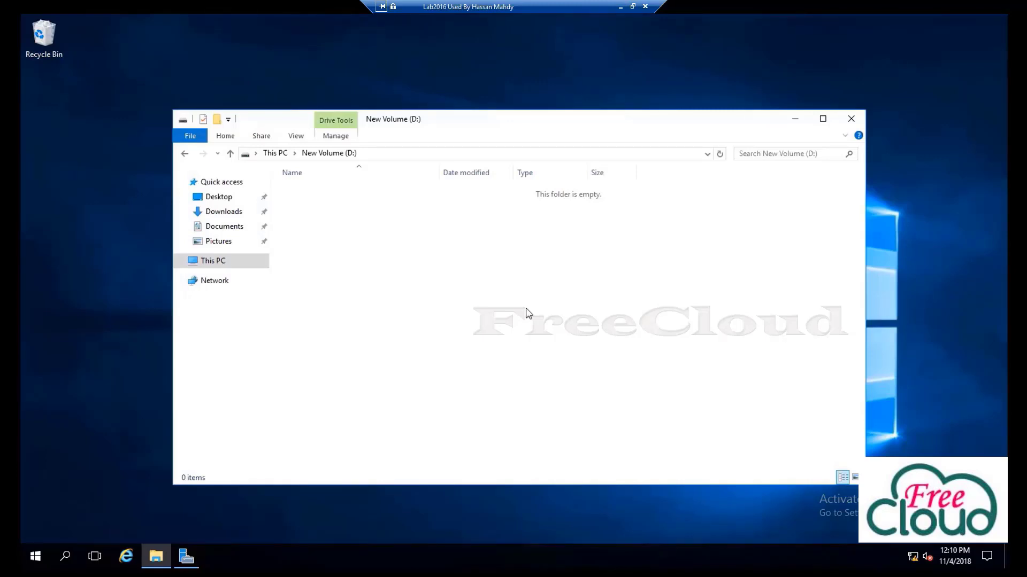
Create a new folder named FreeCloud on drive D:
right_click(371, 242)
mouse_move(485, 389)
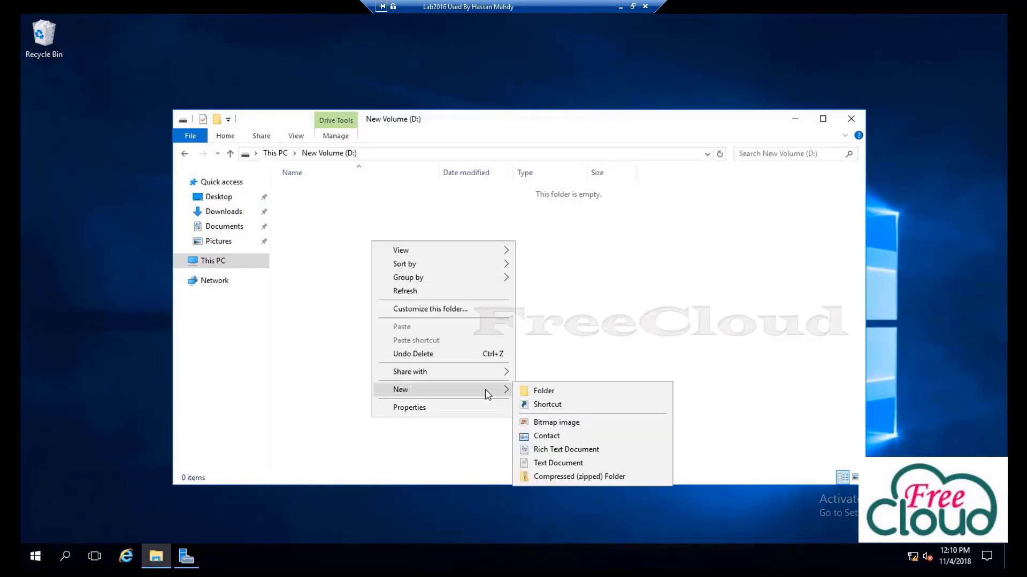
left_click(532, 391)
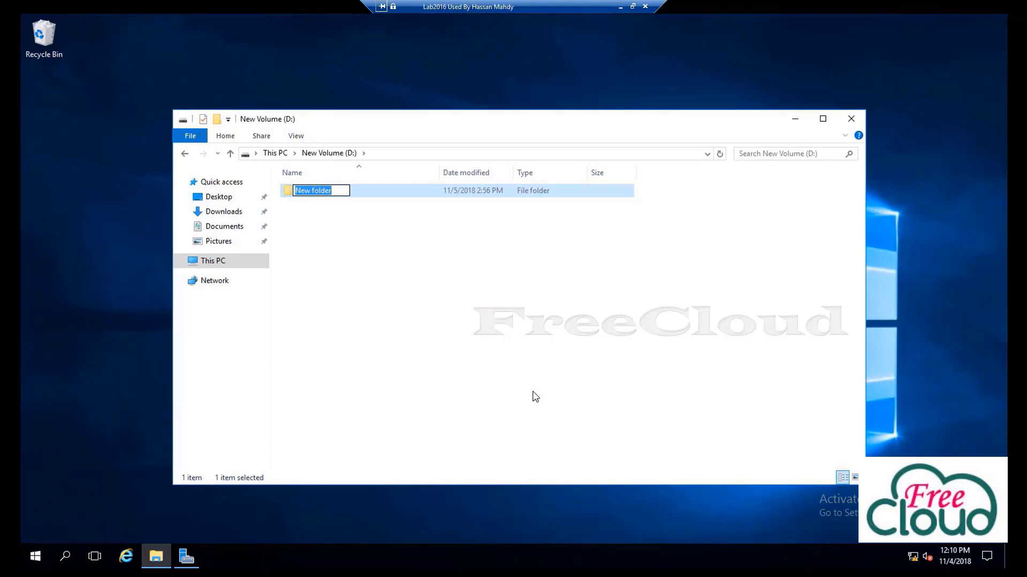
type("Free")
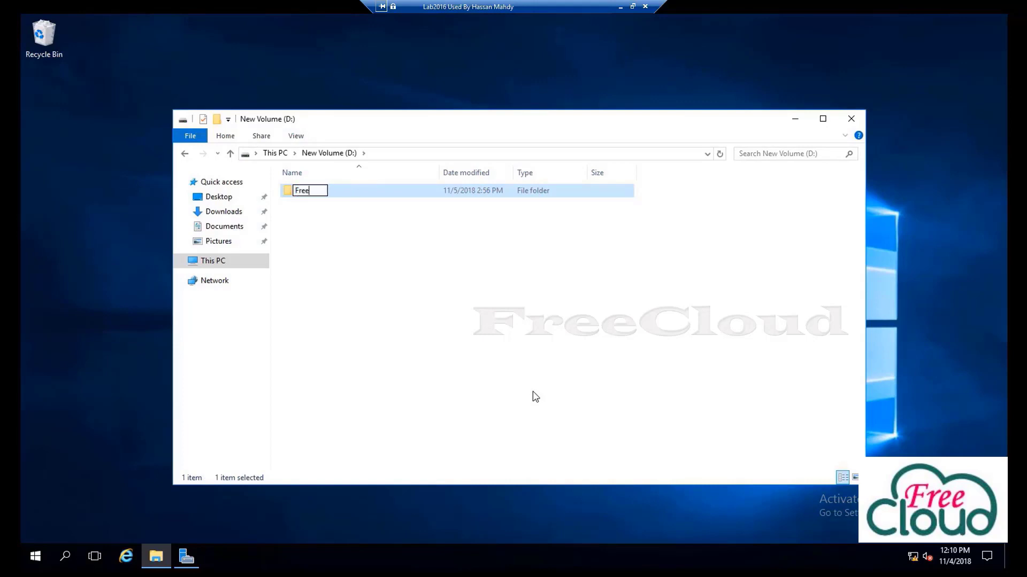
type("Cloud")
left_click(533, 391)
left_click(318, 195)
In FreeCloud's Advanced Sharing, turn on Share this folder with share name FreeCloud
right_click(318, 193)
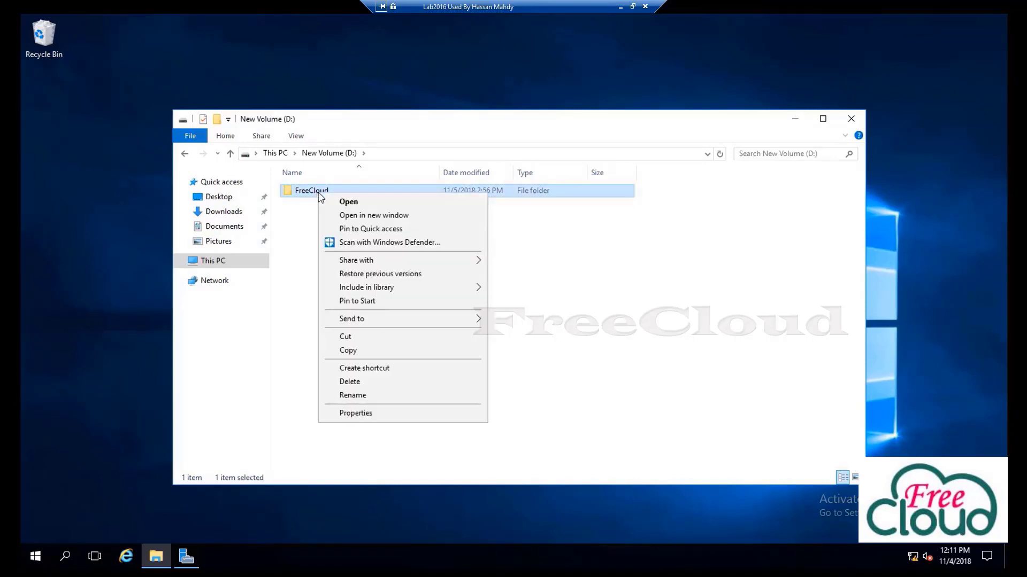
left_click(366, 413)
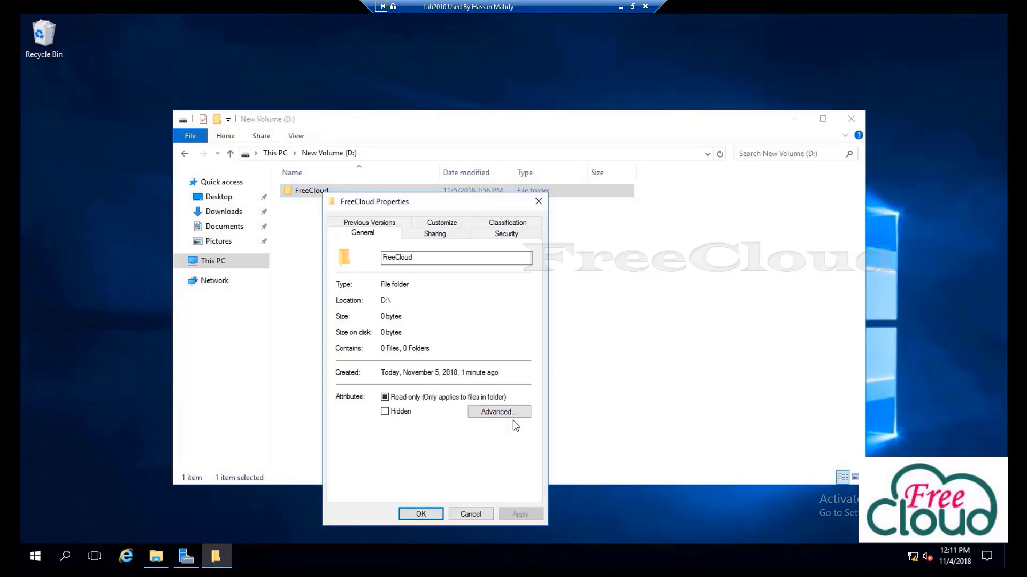
left_click(437, 234)
left_click(385, 381)
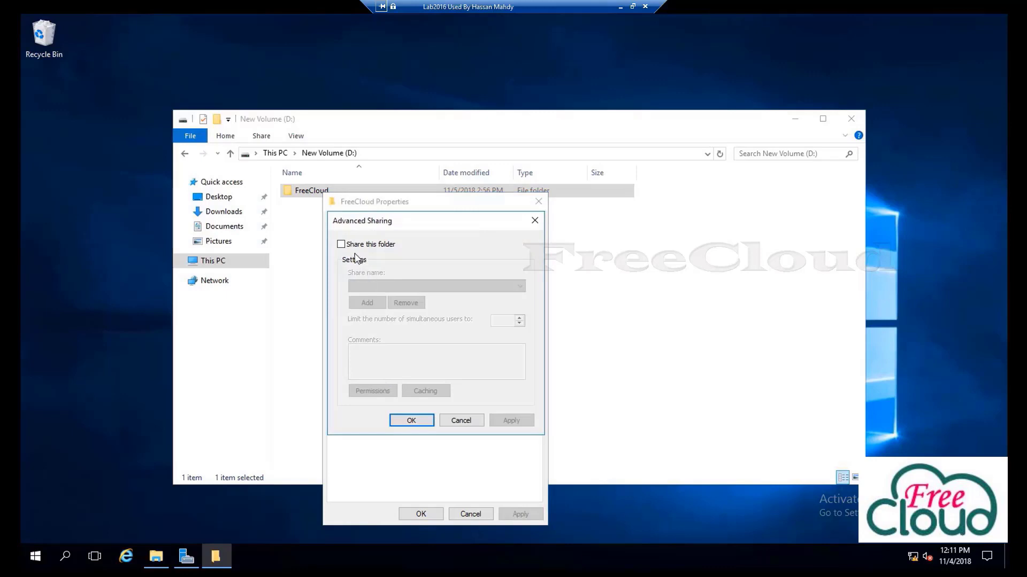
left_click(341, 244)
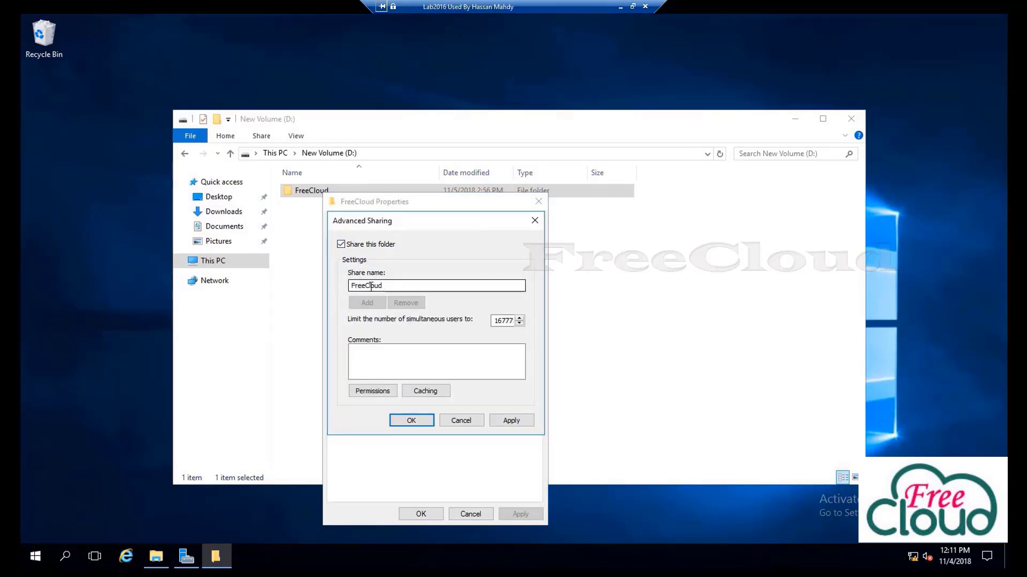
type("-")
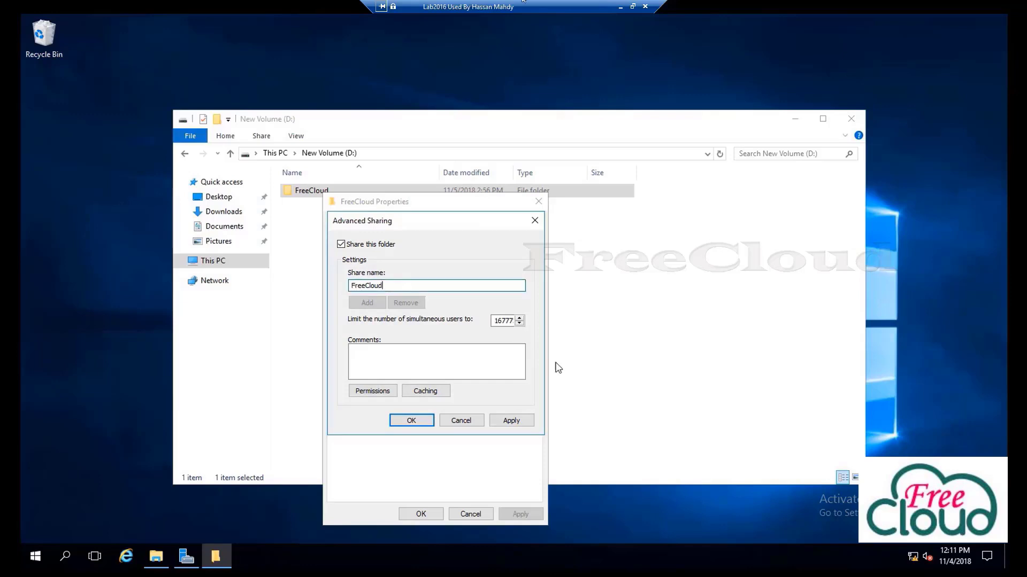
type("002it")
left_click(398, 286)
key("BackSpace")
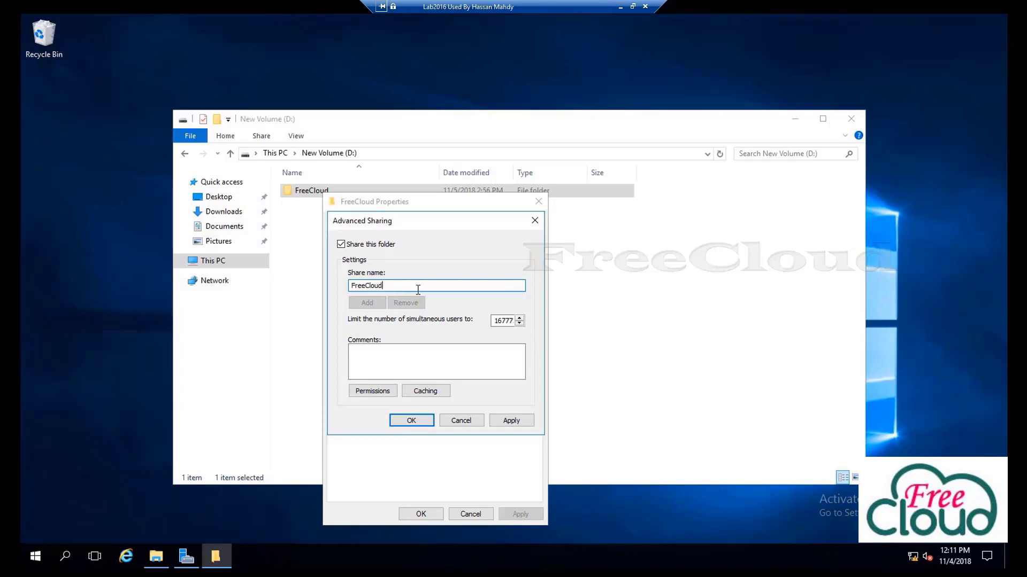
Replace Everyone with Authenticated Users in FreeCloud's share permissions
left_click(375, 395)
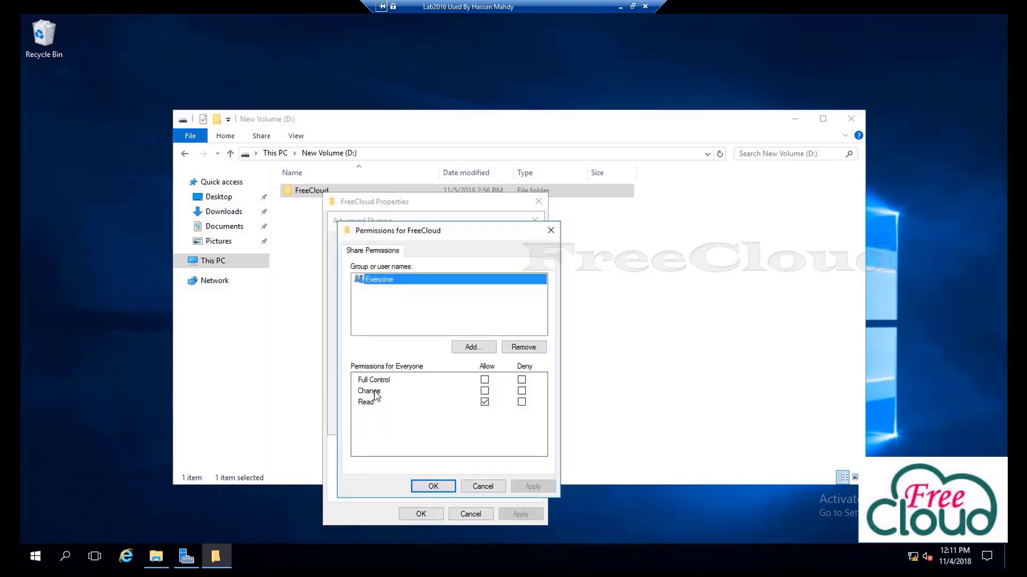
left_click(523, 349)
left_click(469, 348)
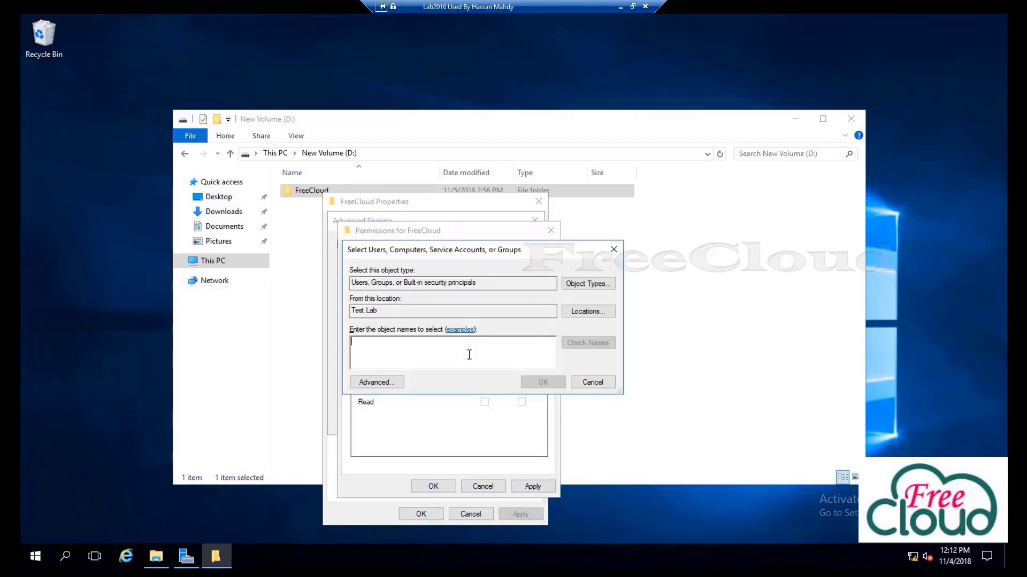
type("auth")
left_click(590, 345)
double_click(429, 335)
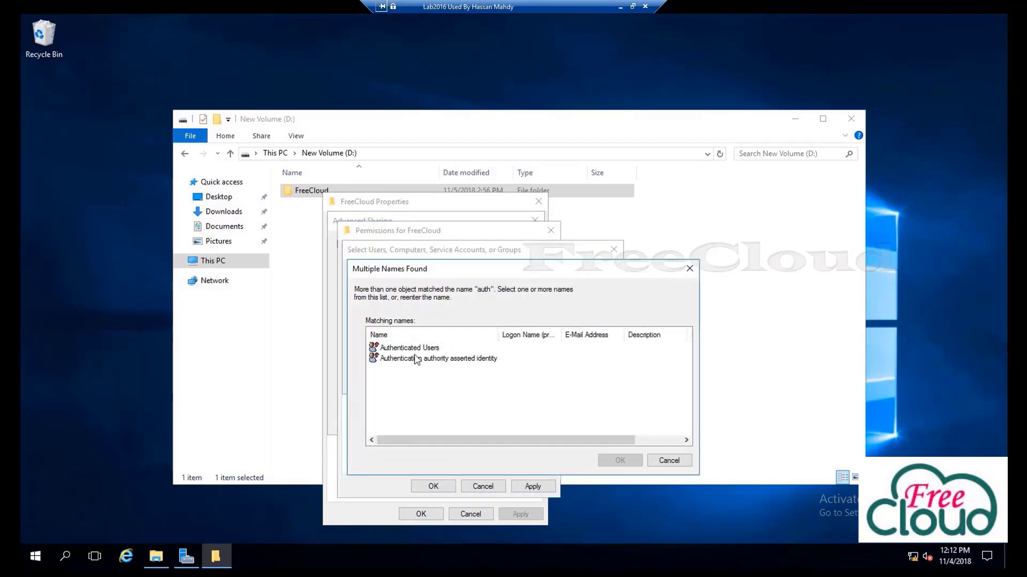
left_click(411, 348)
left_click(617, 460)
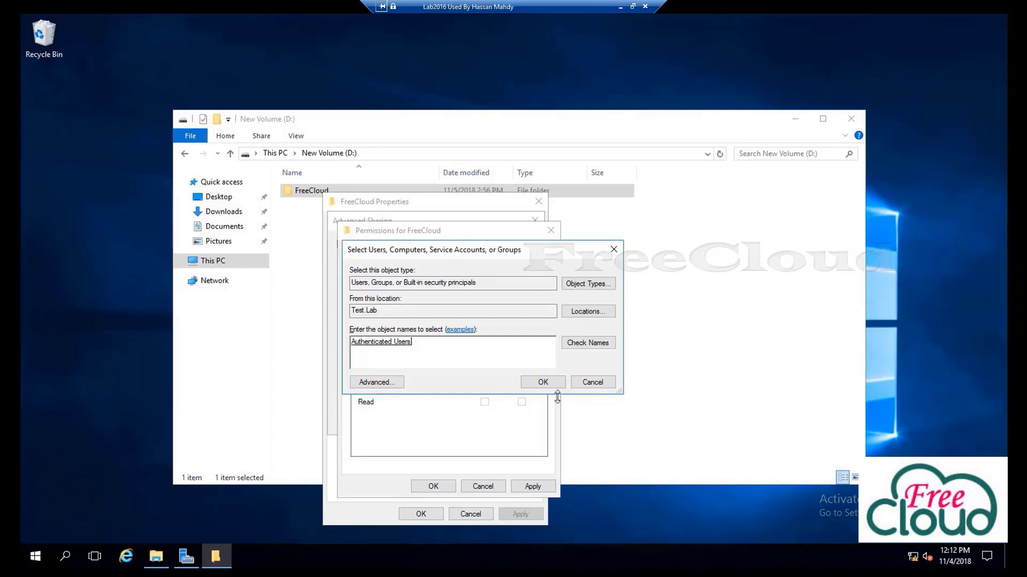
left_click(543, 383)
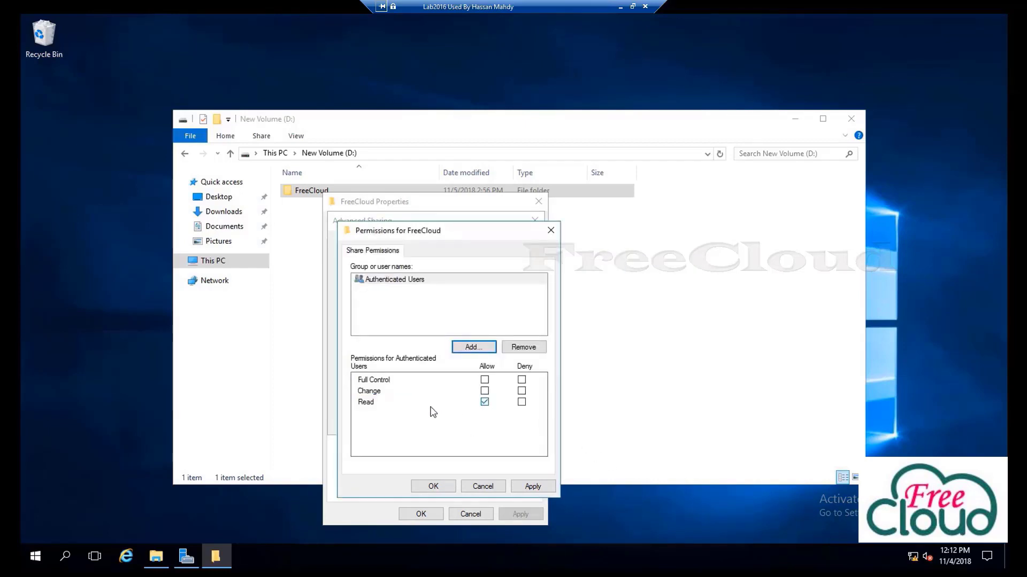
Grant Authenticated Users Change permission and apply the sharing settings
left_click(485, 391)
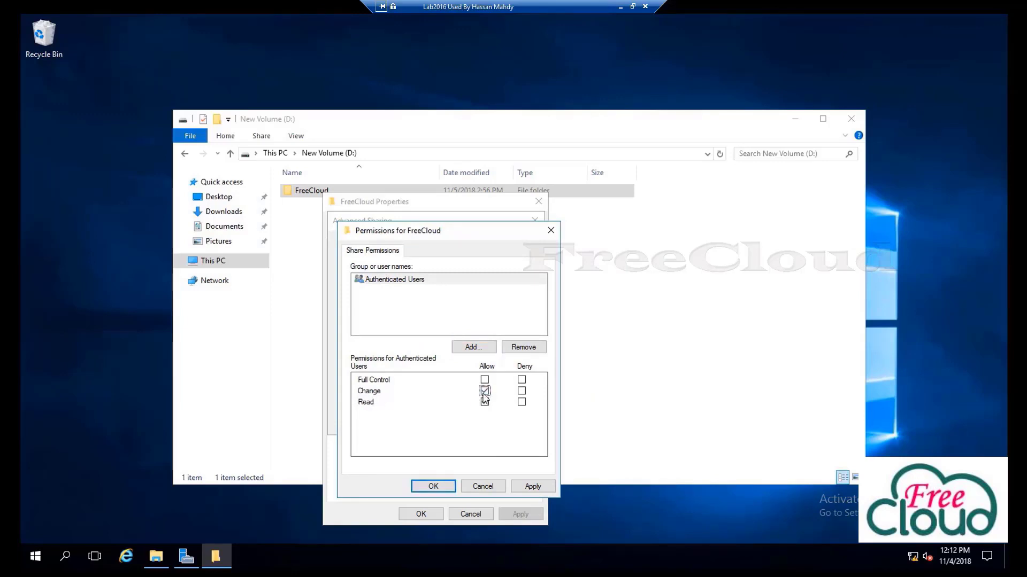
left_click(532, 487)
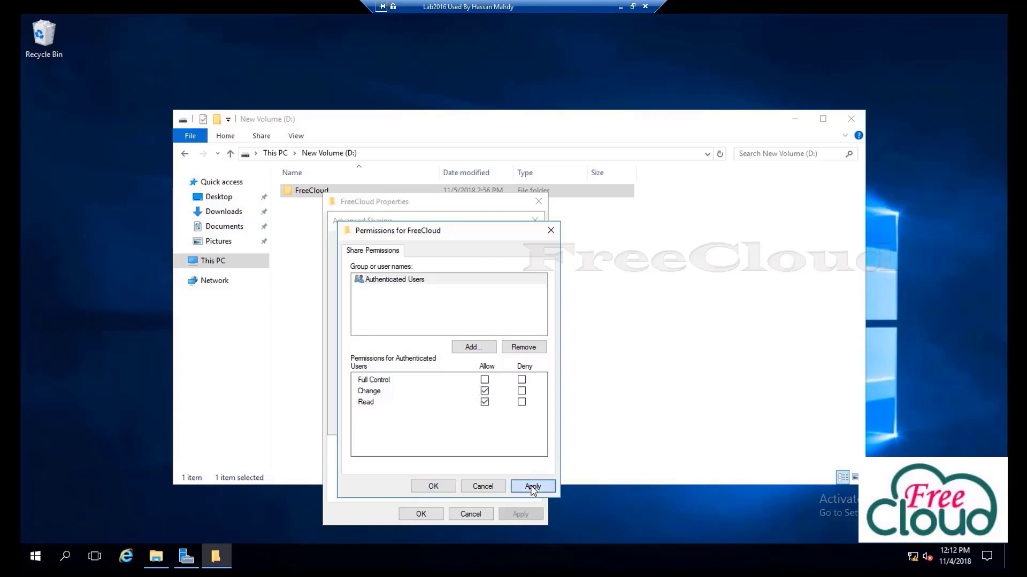
left_click(429, 487)
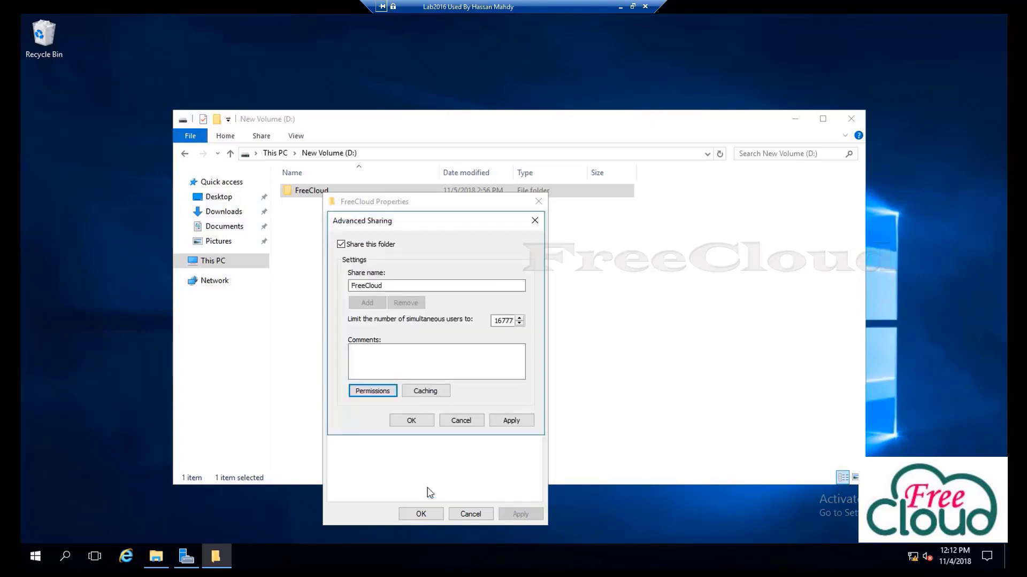
left_click(512, 421)
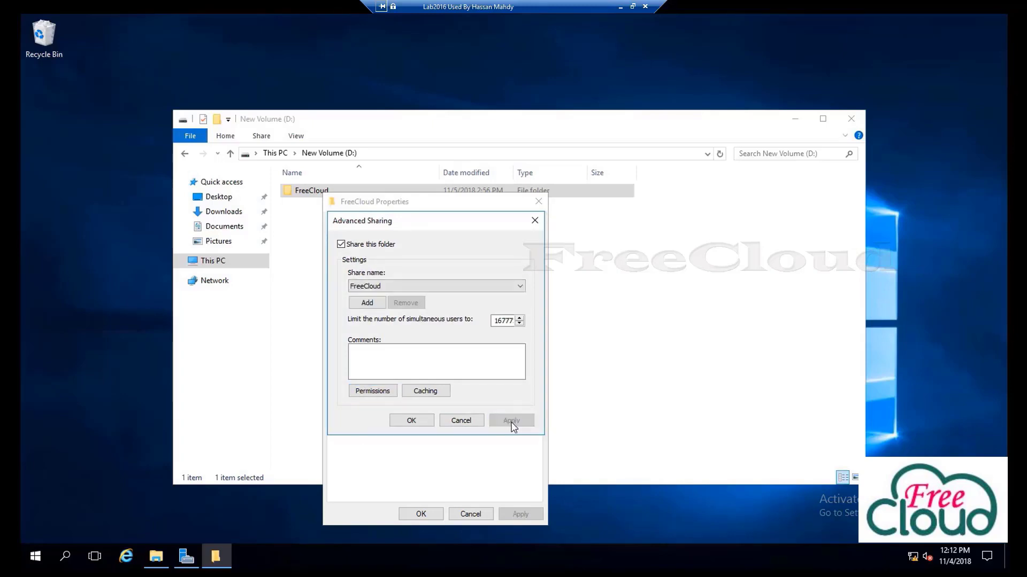
left_click(412, 421)
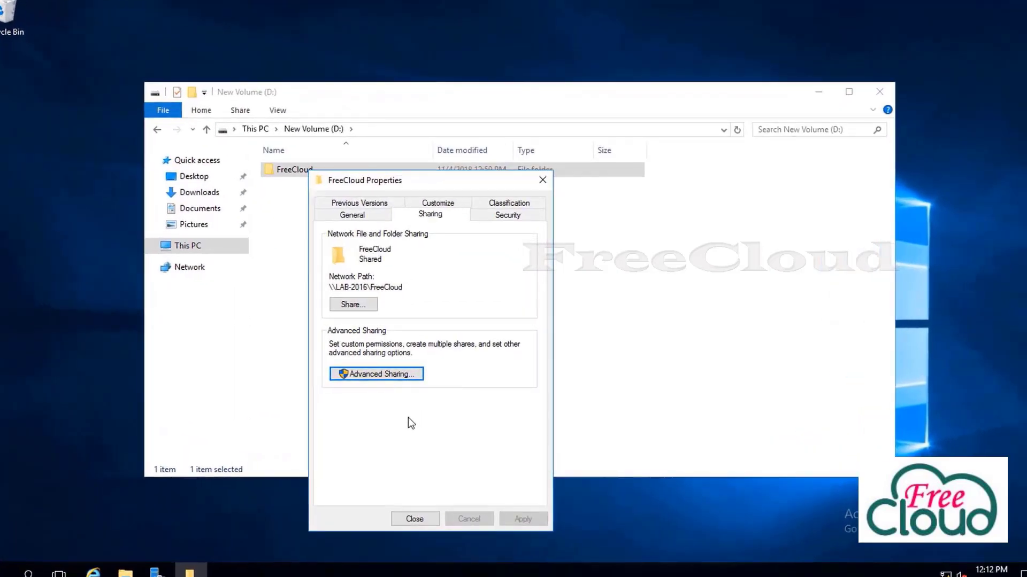
Disable inheritance on FreeCloud, converting inherited permissions to explicit entries
left_click_drag(410, 183, 421, 185)
left_click(518, 217)
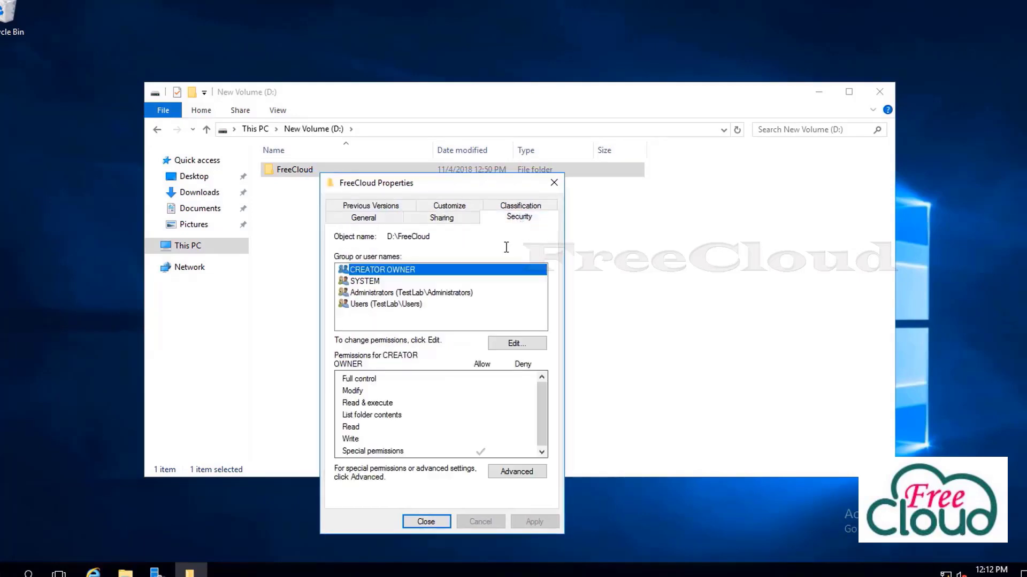
left_click(521, 474)
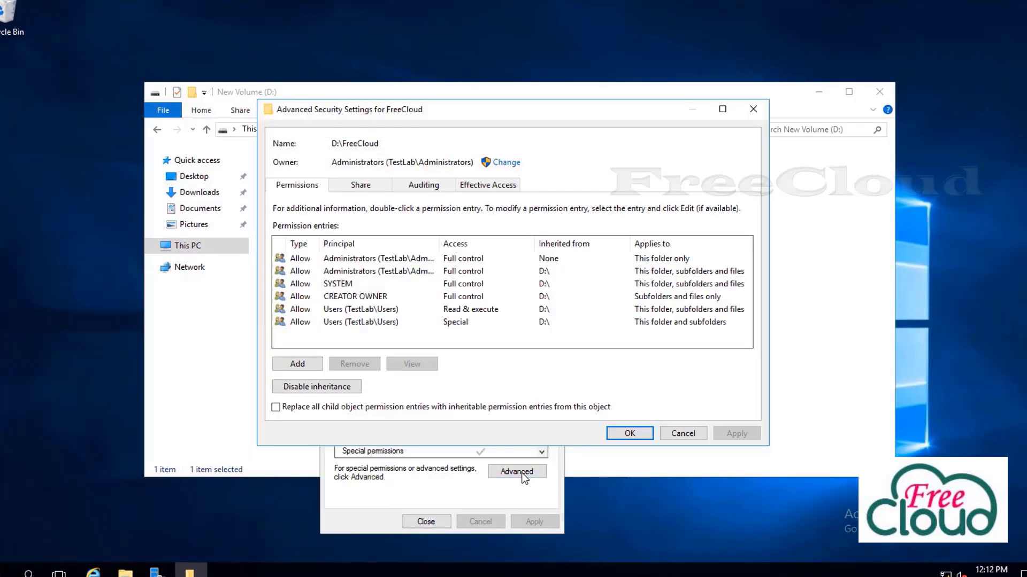
left_click(382, 271)
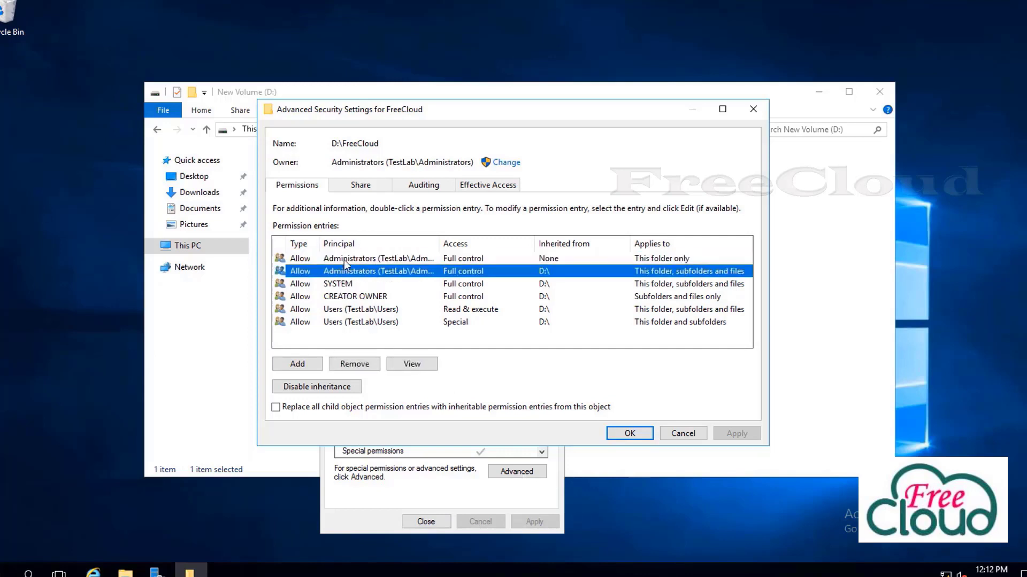
left_click(329, 389)
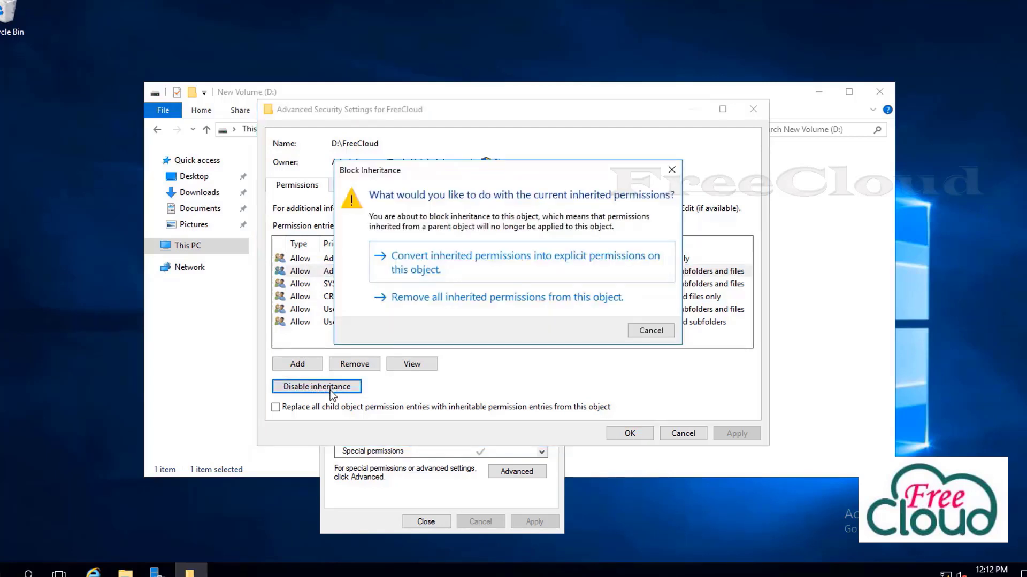
left_click(450, 264)
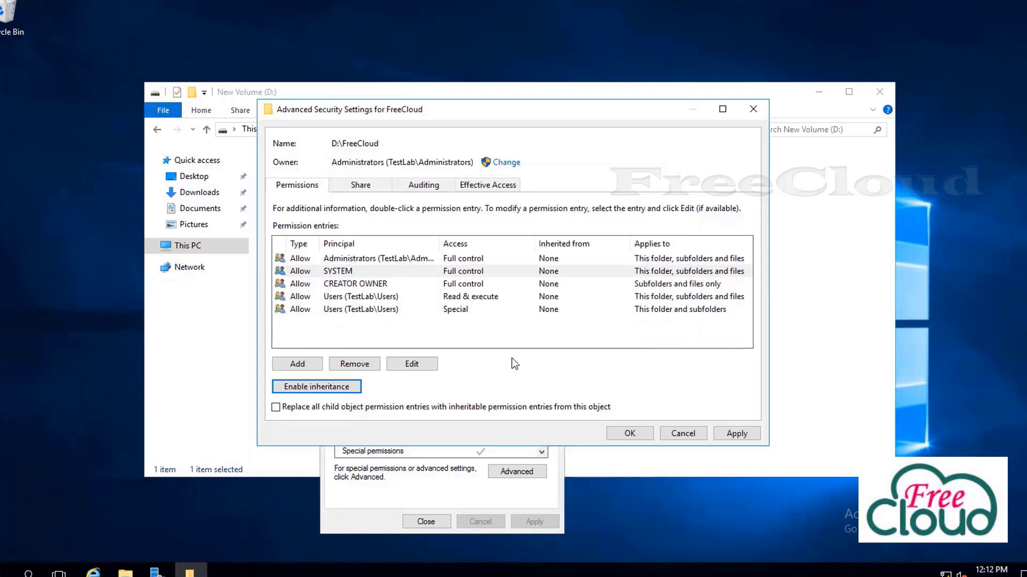
Remove both Users permission entries and start a new entry needing a principal
left_click(320, 301)
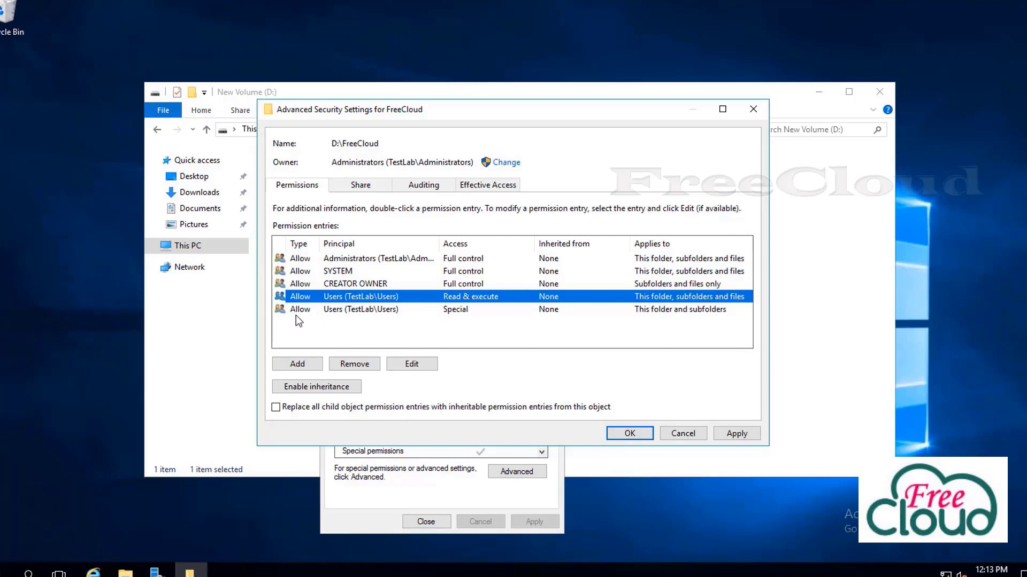
left_click(461, 314)
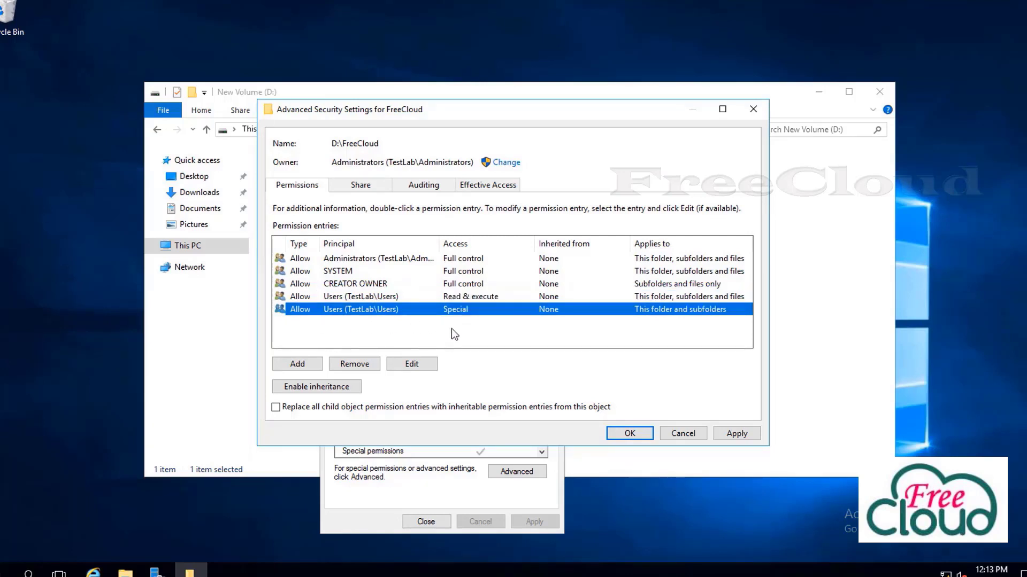
left_click(353, 368)
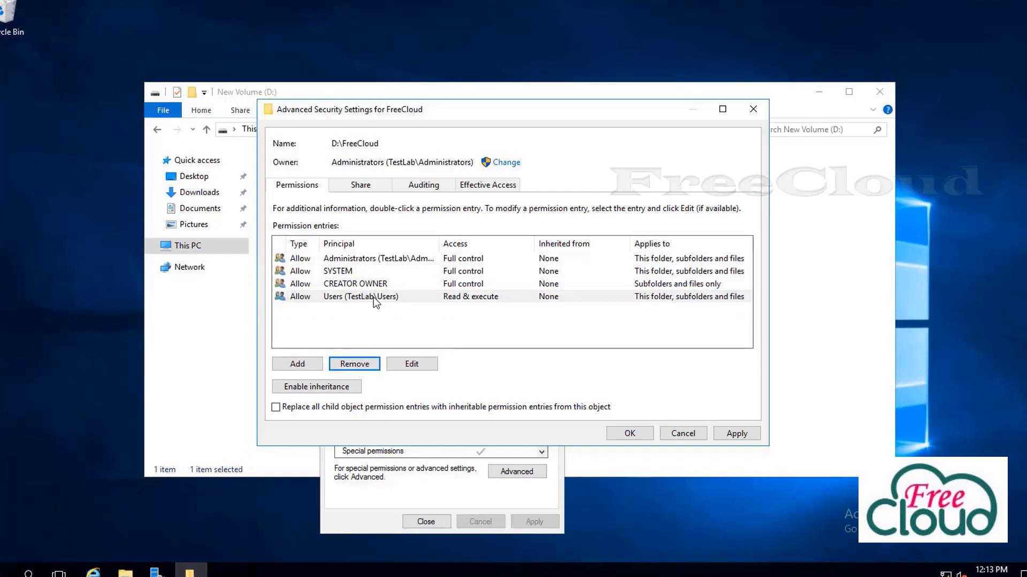
left_click(354, 364)
left_click(297, 364)
left_click(299, 115)
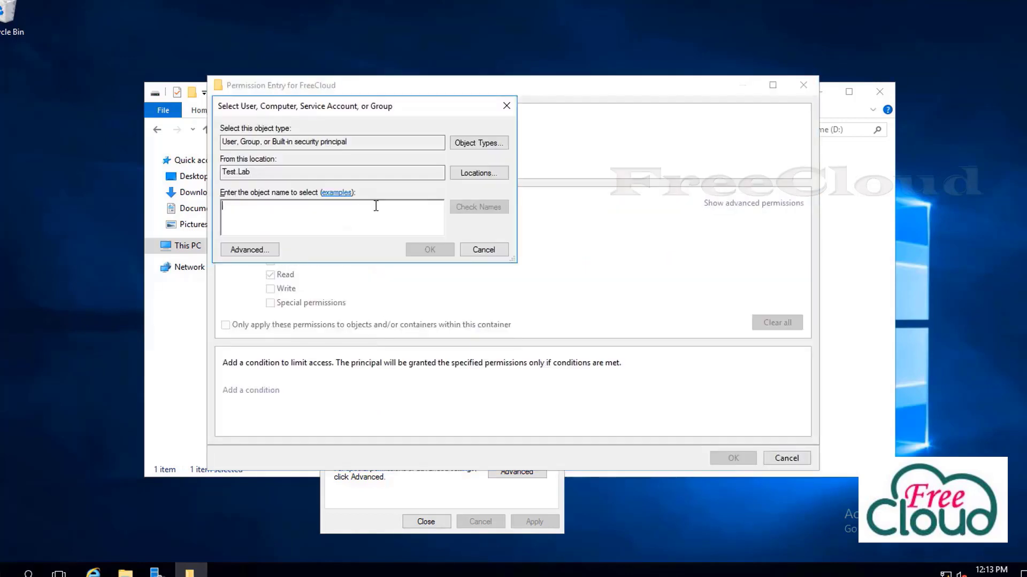
Set Authenticated Users as the new permission entry's principal
type("auth")
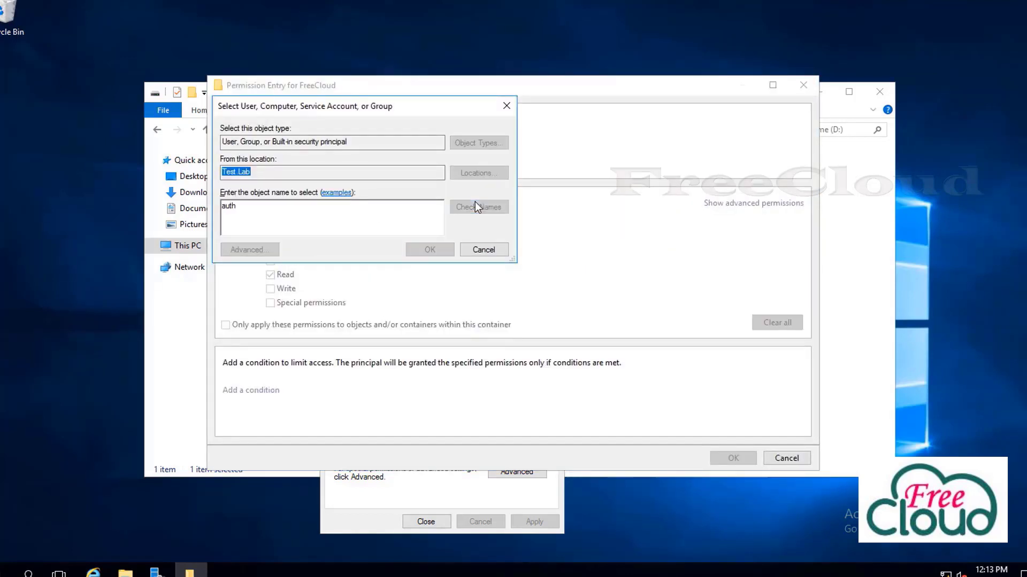
left_click(476, 207)
double_click(305, 216)
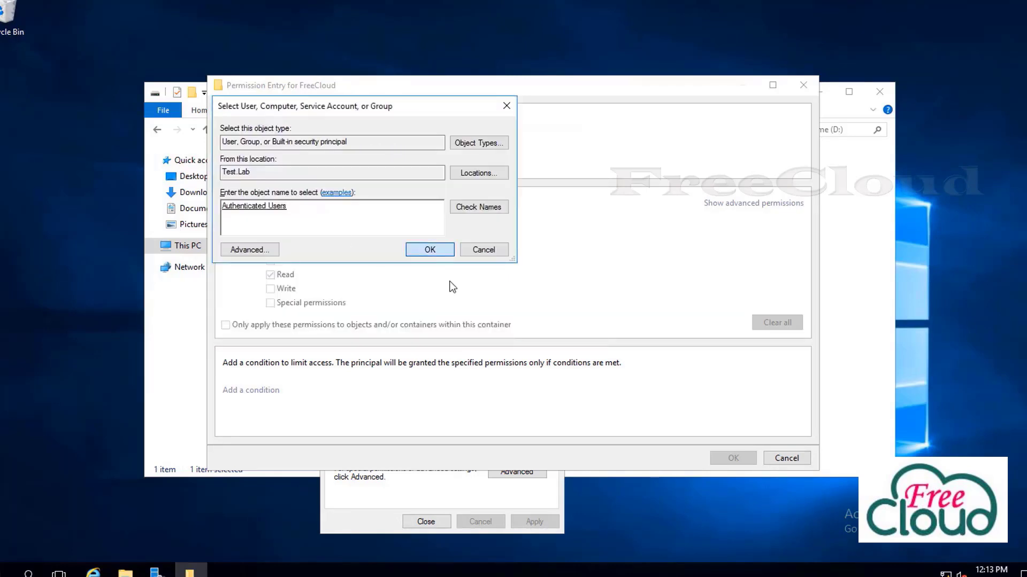
key("Return")
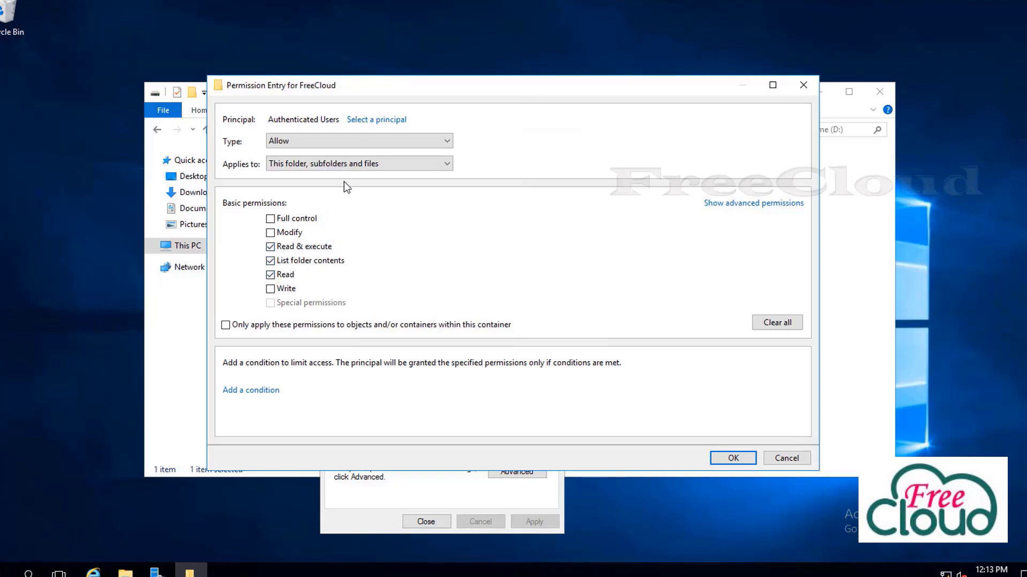
Limit the Authenticated Users entry to This folder only, then save and apply the permissions
left_click(329, 169)
left_click(330, 167)
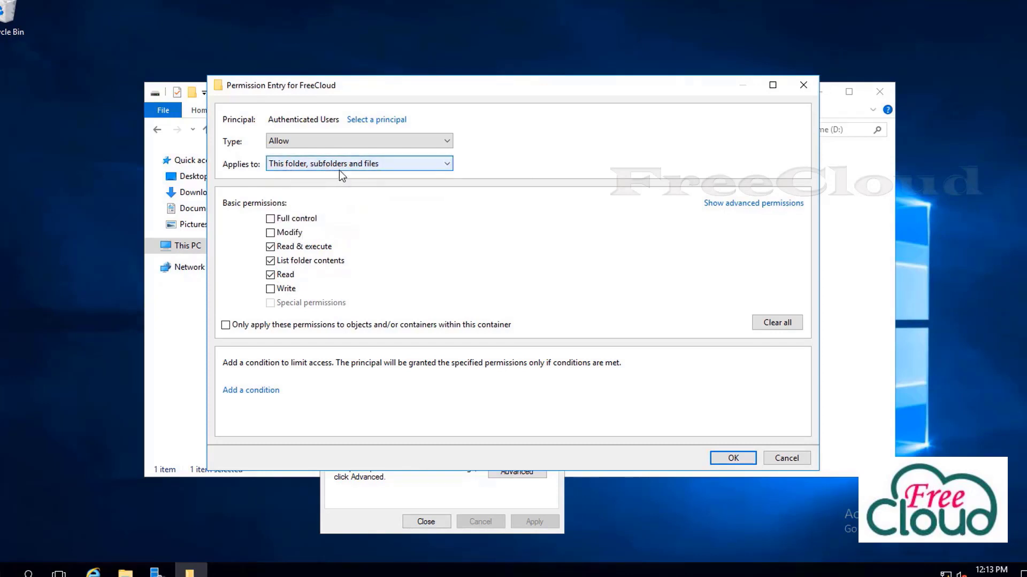
left_click(447, 168)
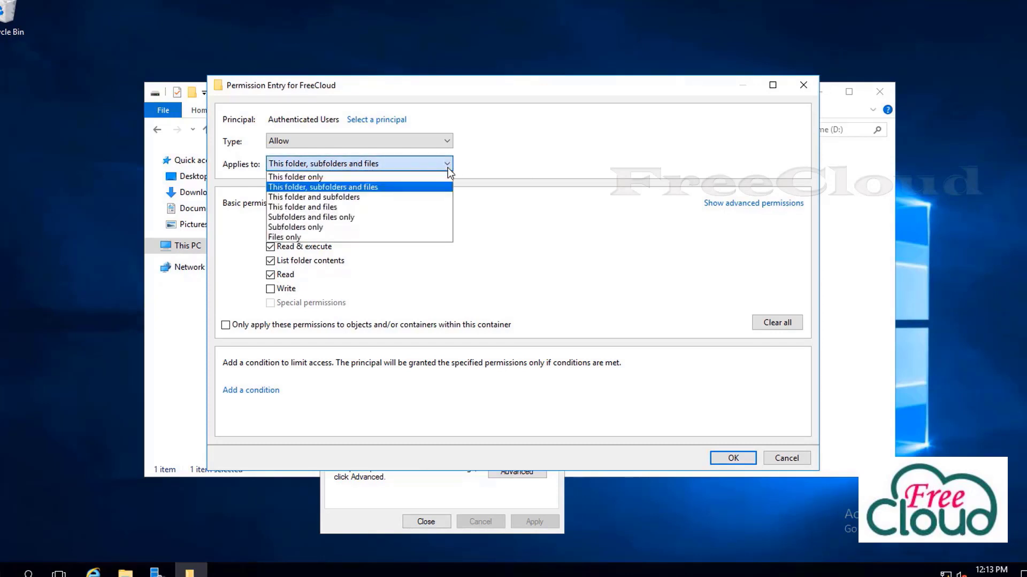
left_click(306, 178)
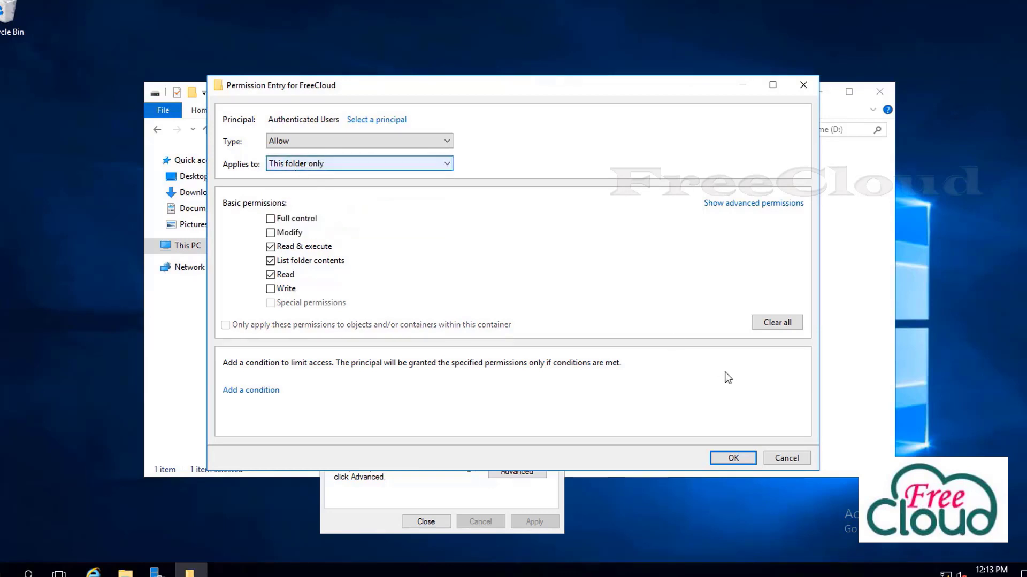
left_click(732, 459)
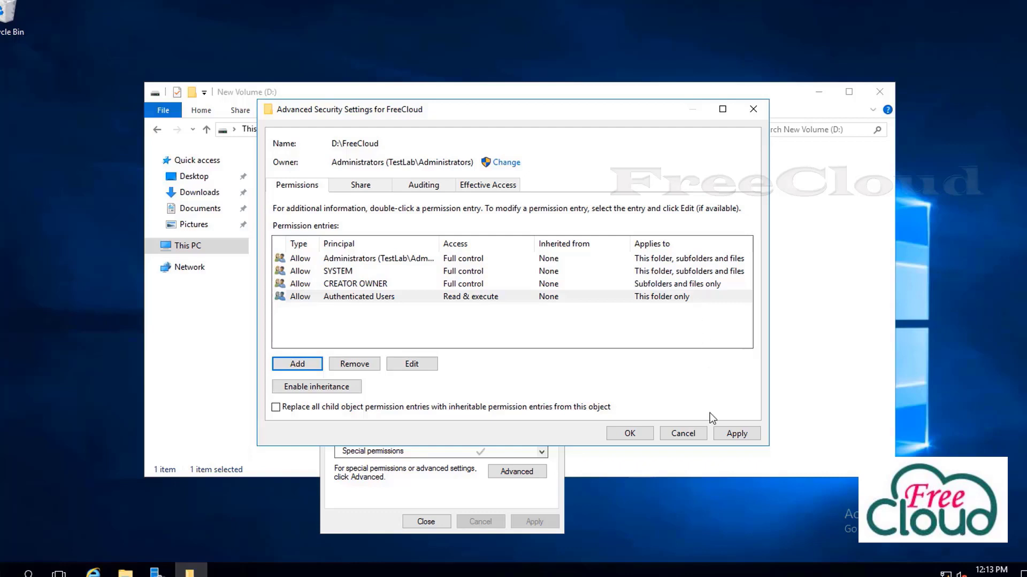
left_click(738, 434)
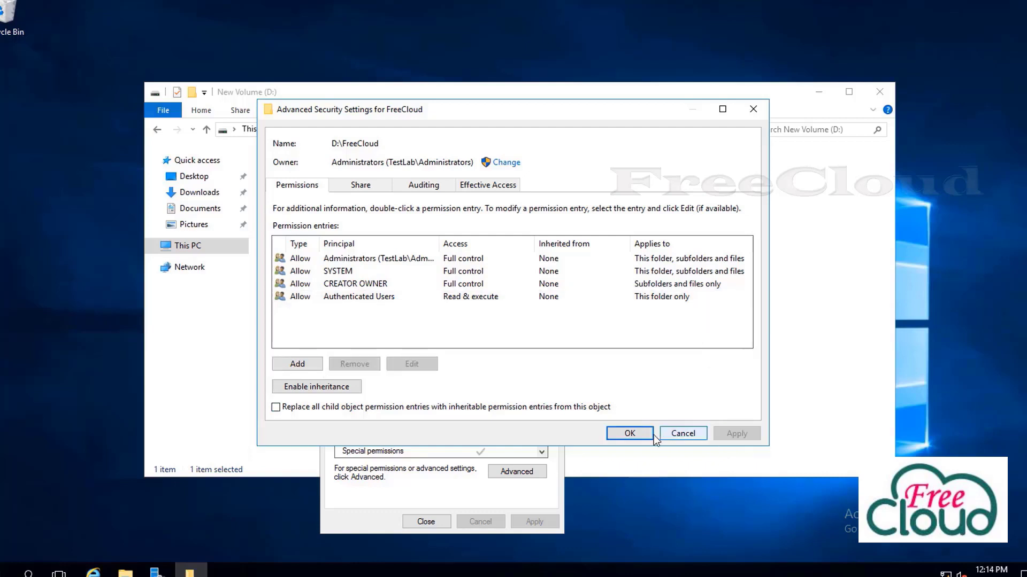
left_click(635, 432)
left_click(438, 521)
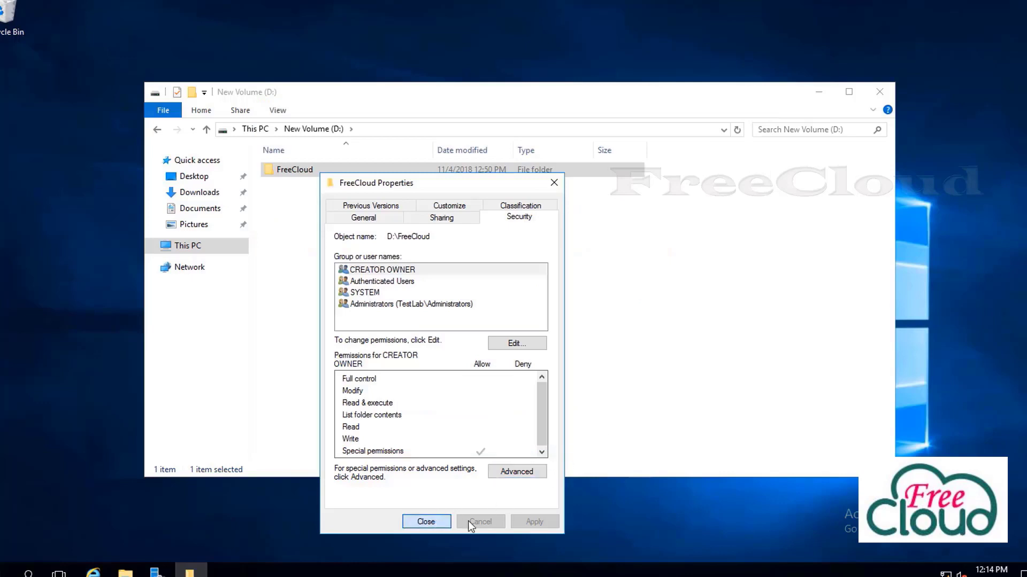
Inside FreeCloud, create a subfolder named IT
left_click(301, 169)
double_click(302, 171)
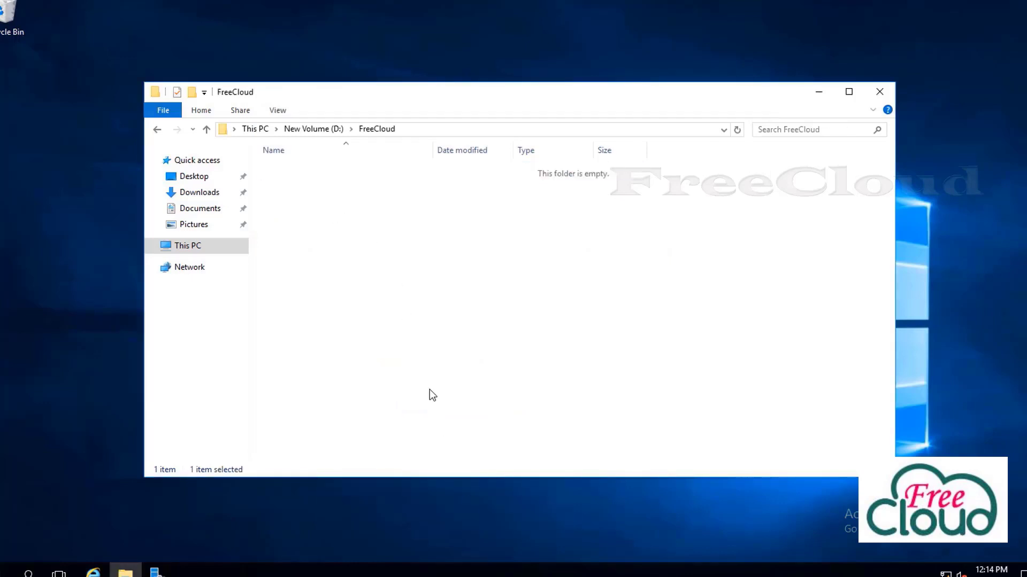
right_click(370, 245)
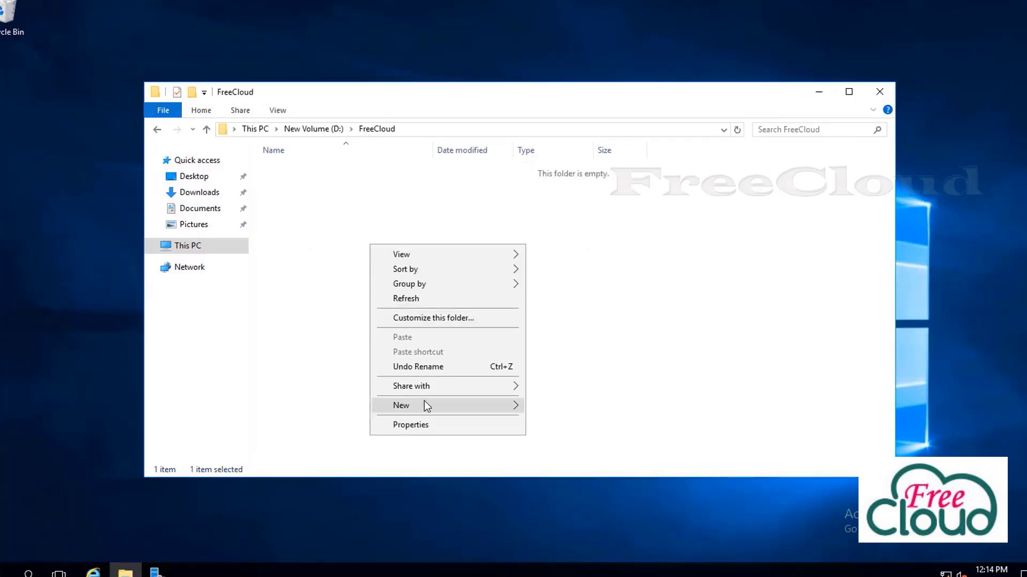
mouse_move(425, 402)
left_click(547, 402)
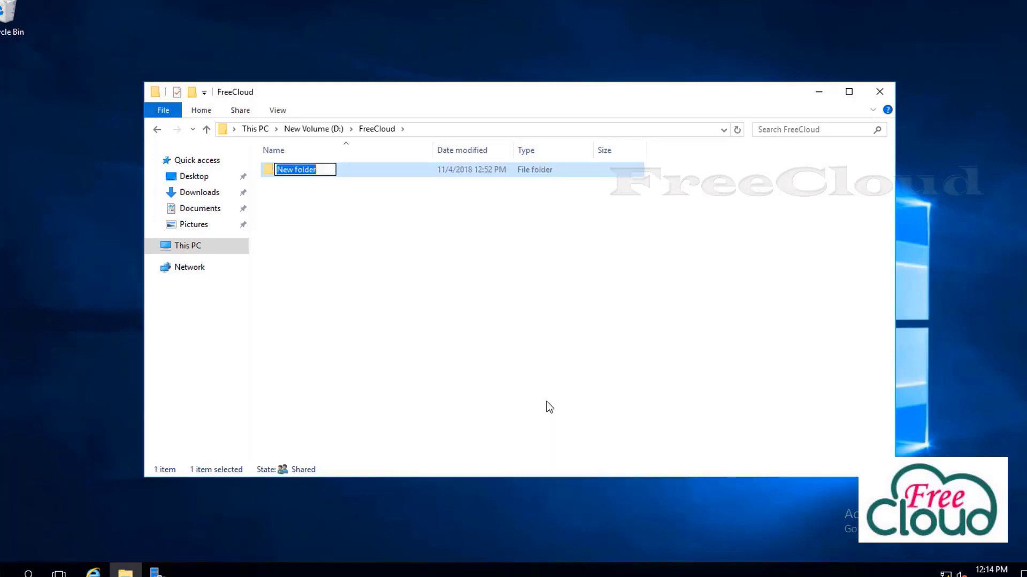
type("IT")
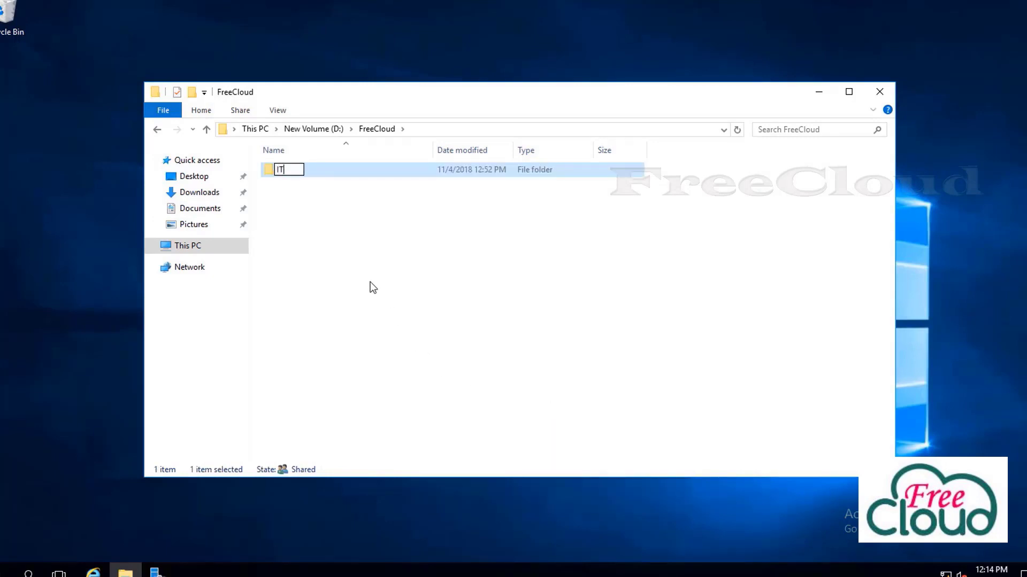
left_click(373, 287)
Create a second subfolder named Finance
right_click(345, 296)
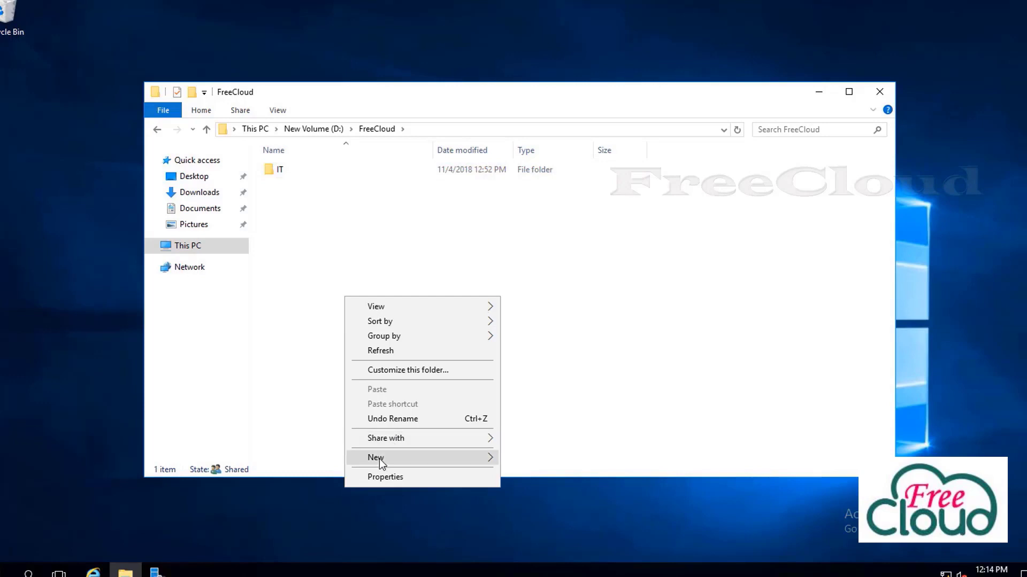
mouse_move(380, 459)
left_click(524, 458)
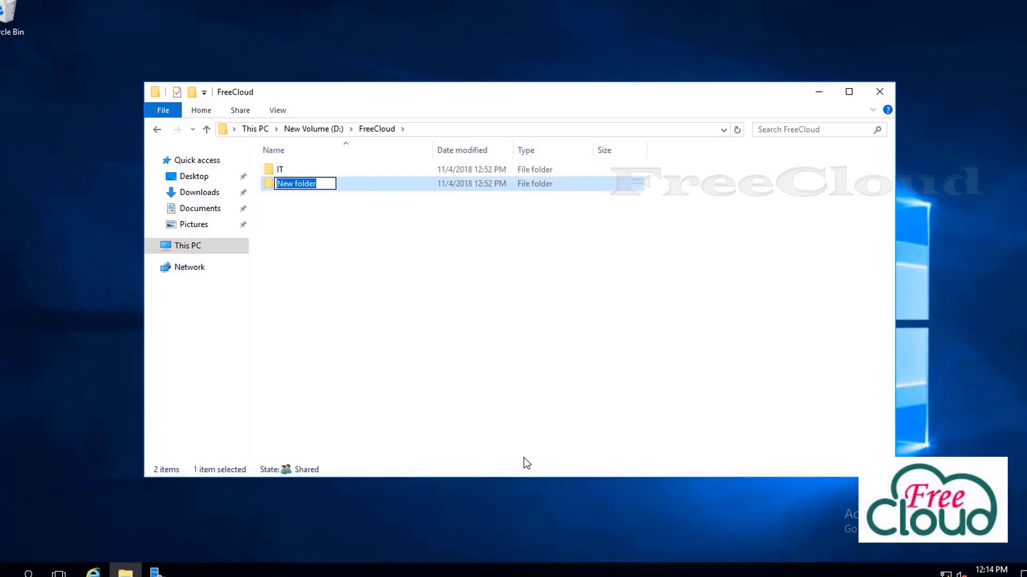
type("Finance")
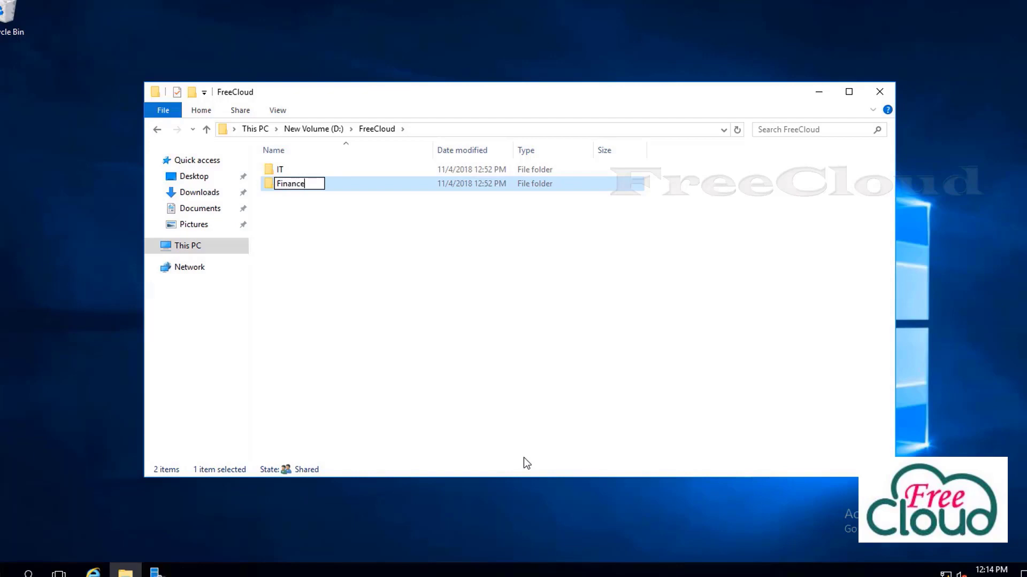
left_click(391, 307)
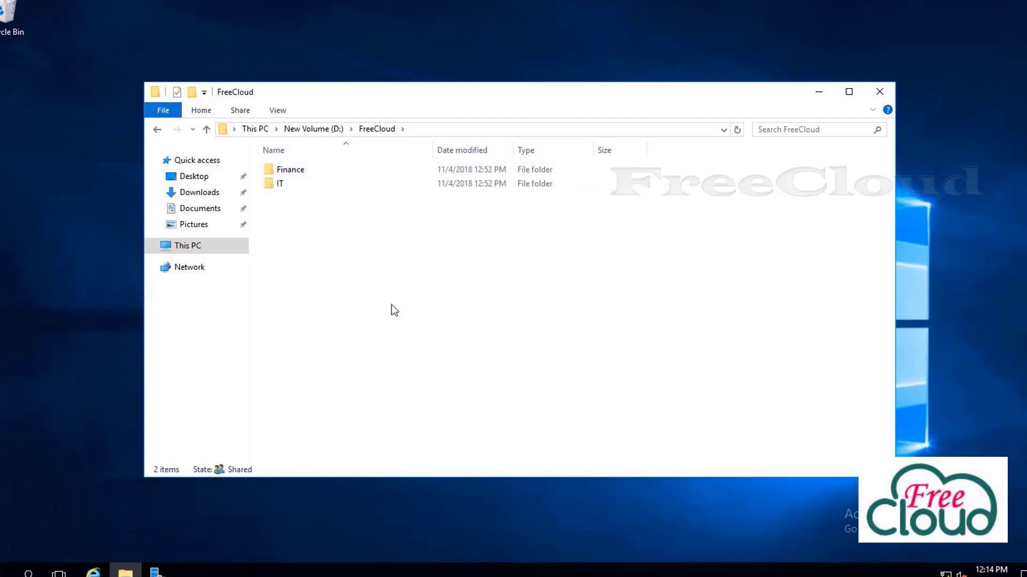
Open the Advanced Security Settings for the IT folder
right_click(282, 186)
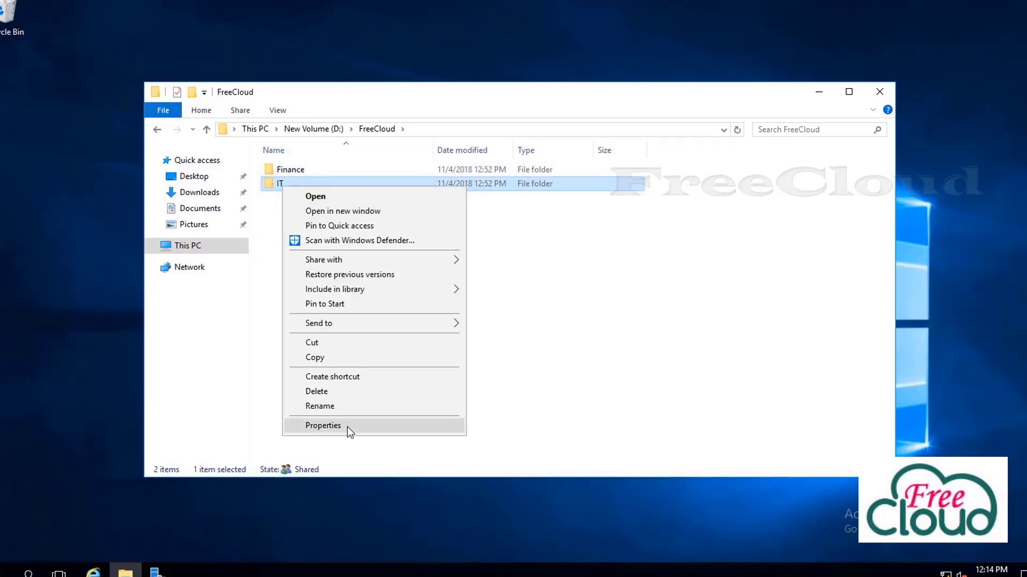
left_click(347, 427)
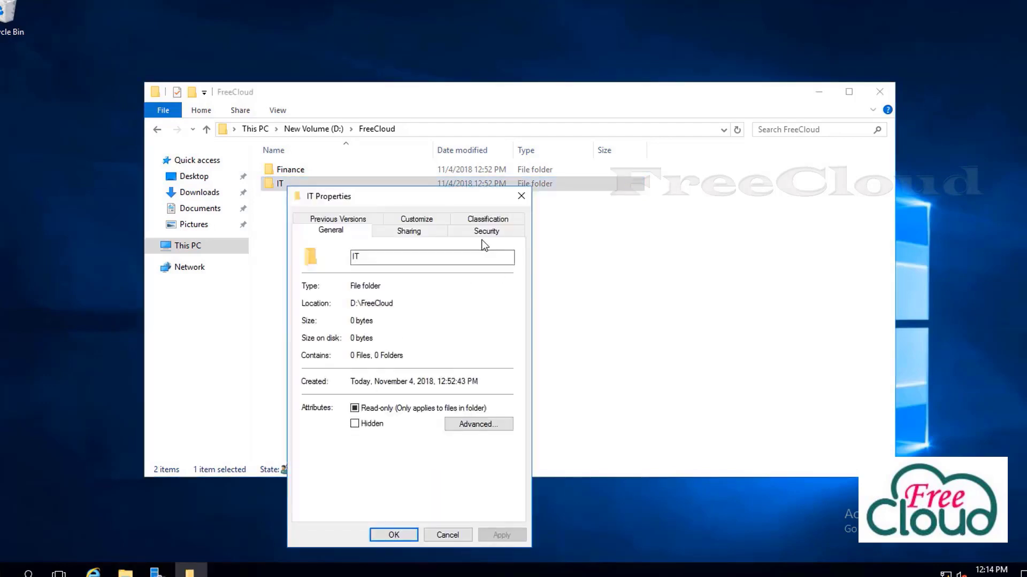
left_click(486, 232)
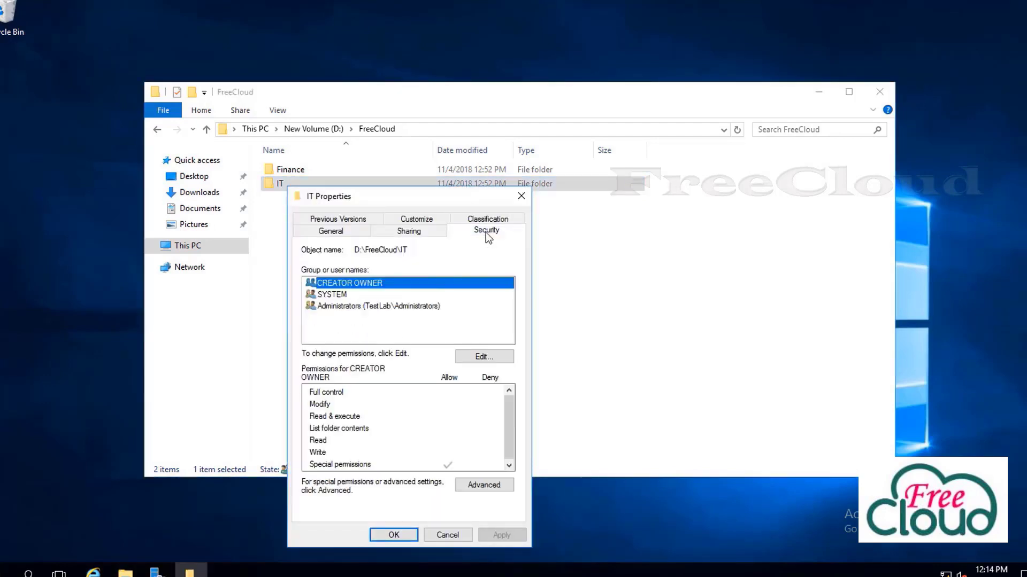
left_click(490, 487)
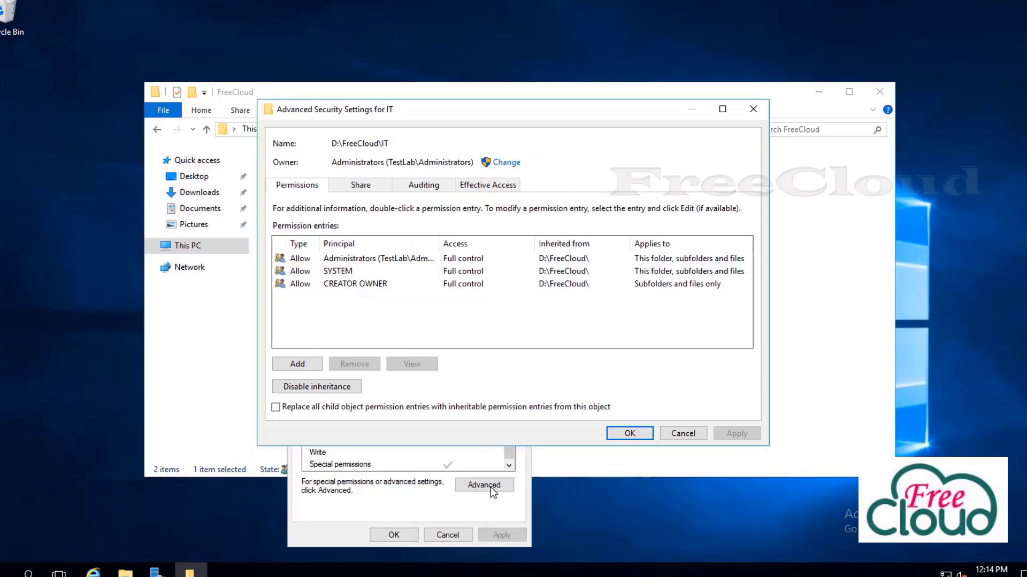
left_click(338, 261)
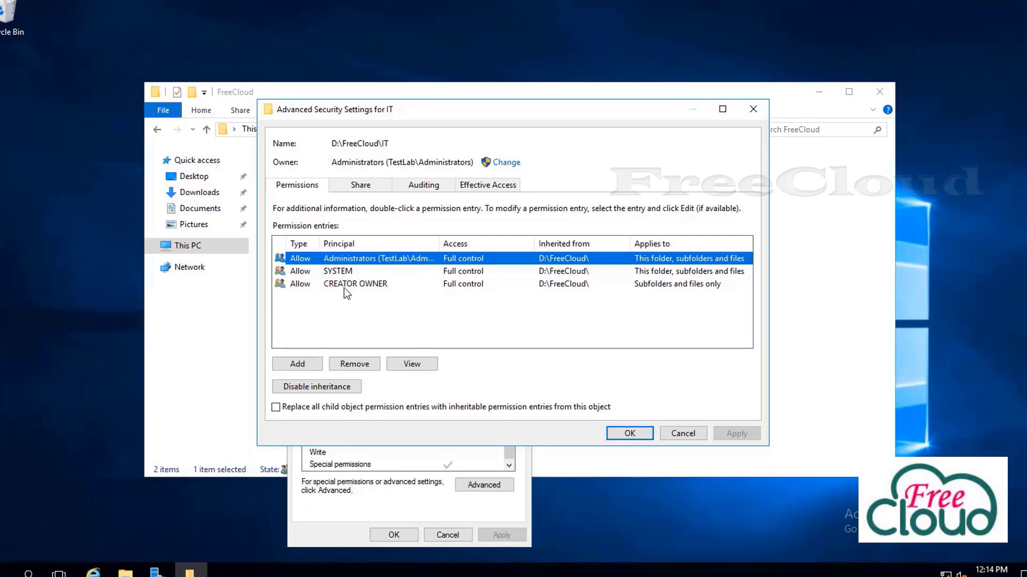
Add a new permission entry with User01 as the principal
left_click(297, 364)
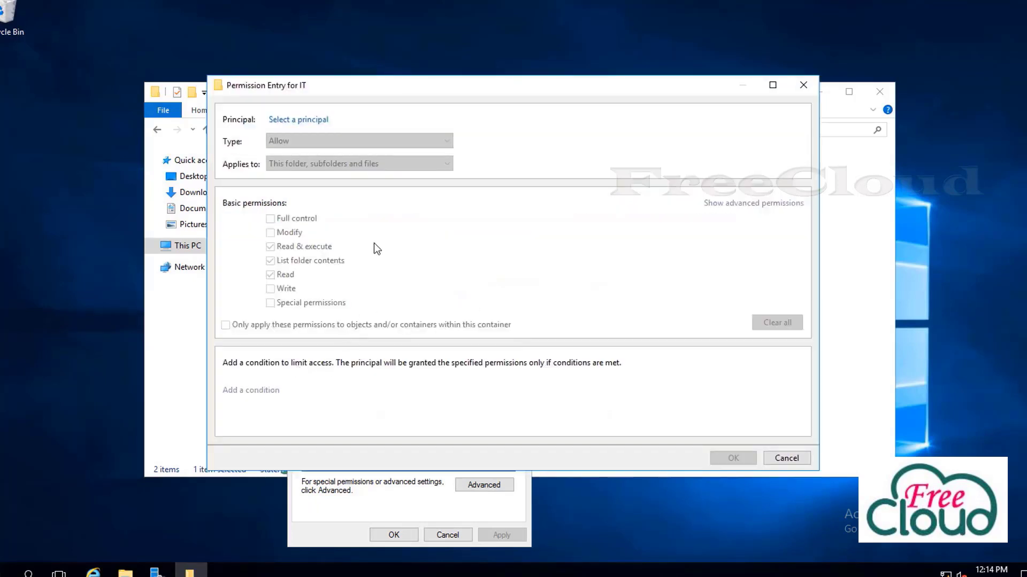
left_click(304, 120)
type("user")
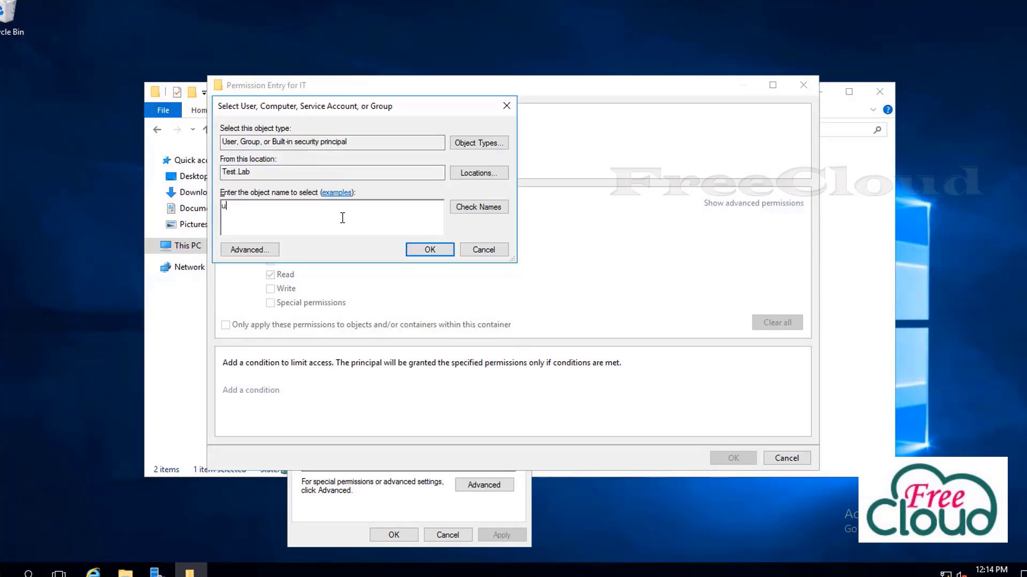
left_click(470, 212)
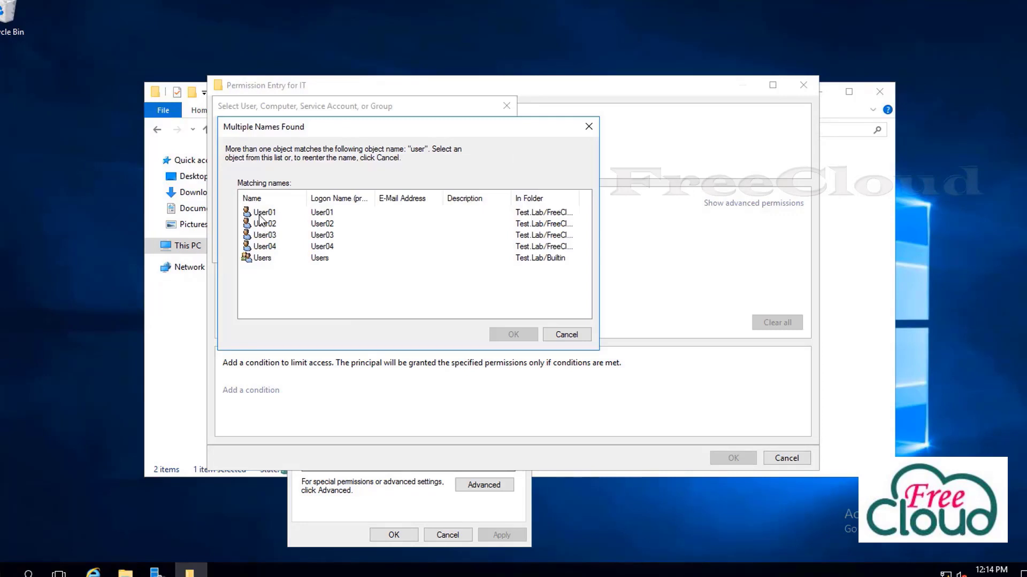
left_click(262, 215)
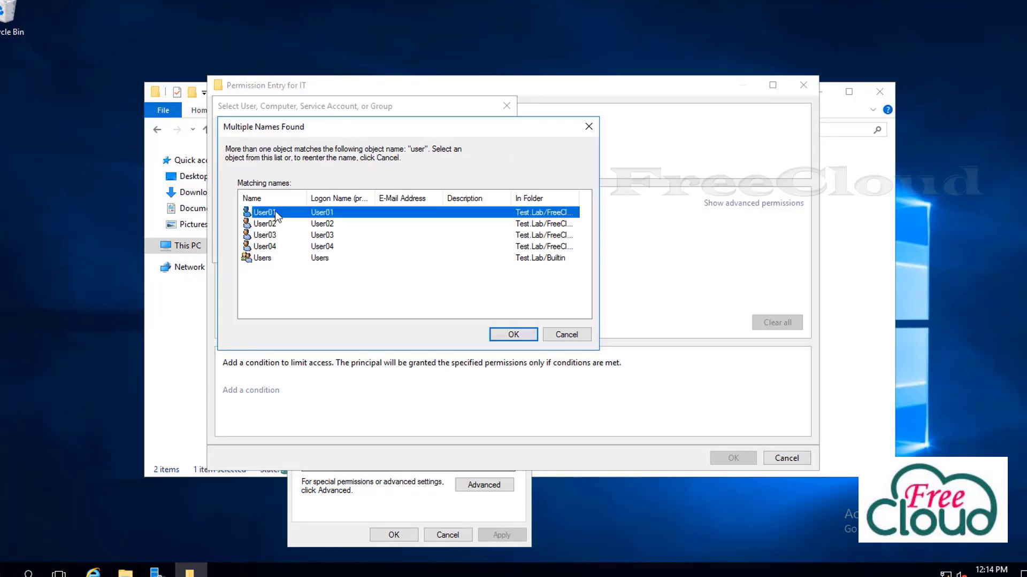
left_click(523, 336)
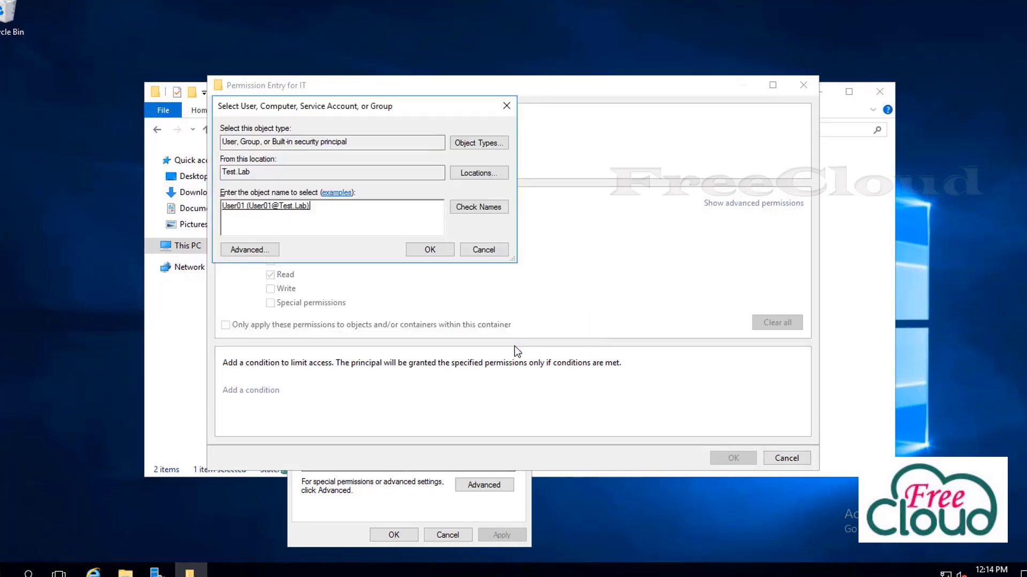
left_click(429, 250)
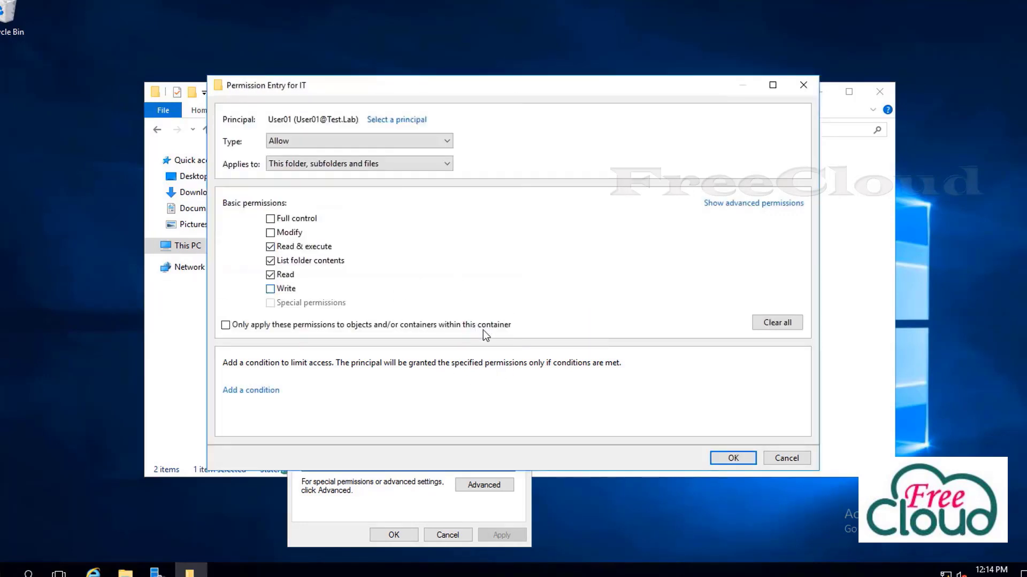
Grant User01 Full control on IT and apply the entry
left_click(270, 219)
left_click(271, 288)
left_click(723, 463)
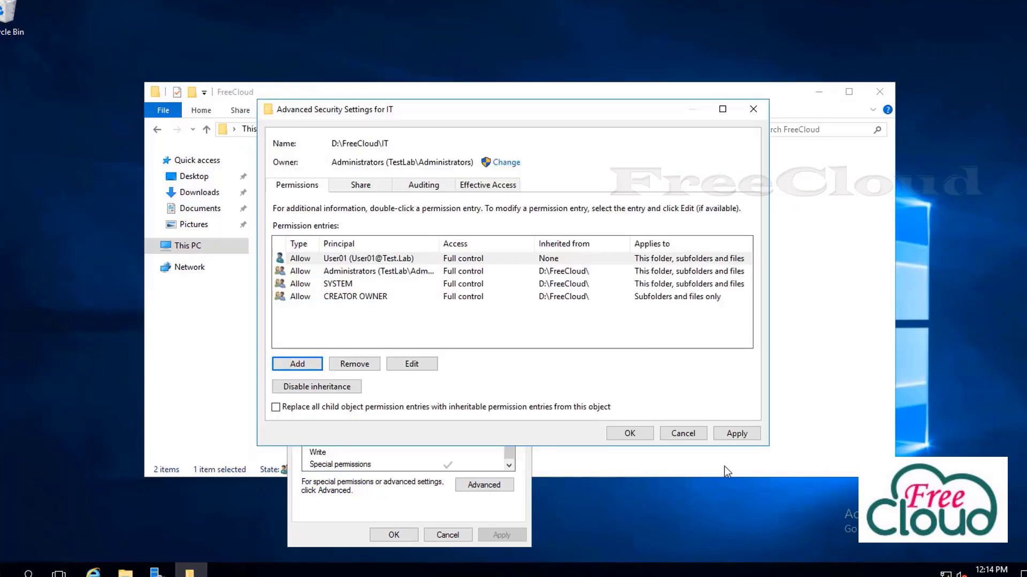
left_click(733, 435)
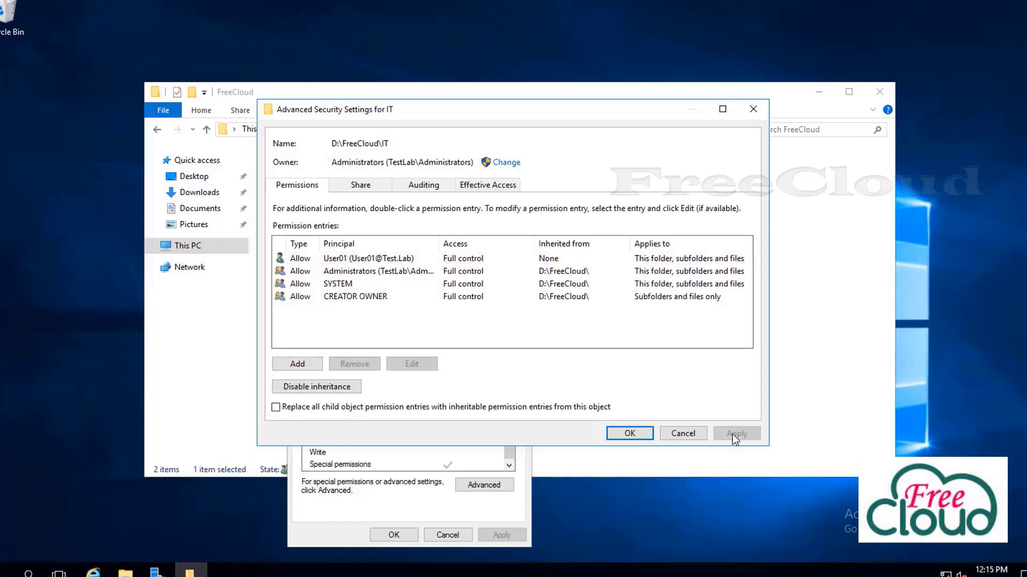
Add a new permission entry on IT with User02 as the principal
left_click(341, 262)
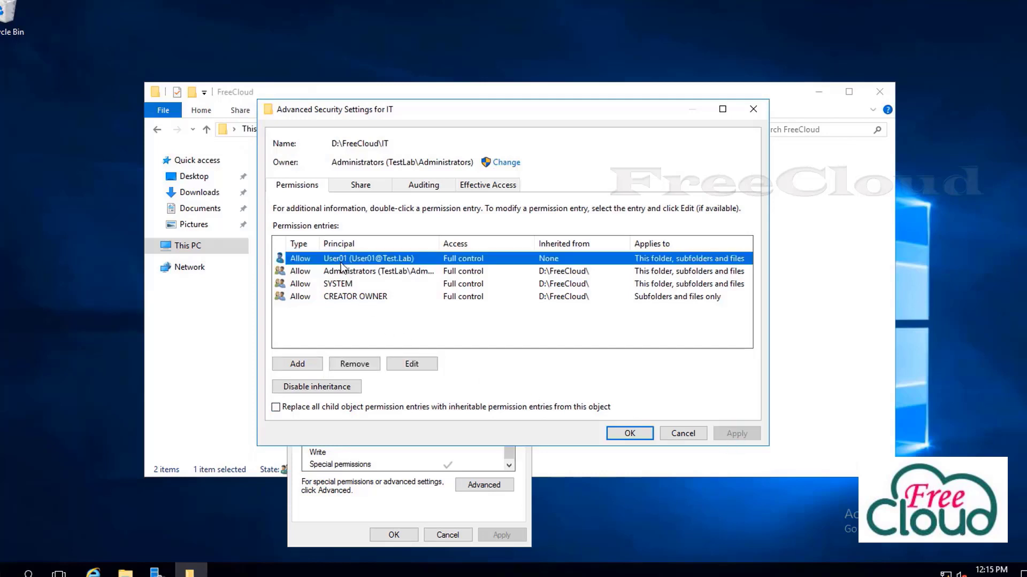
left_click(305, 364)
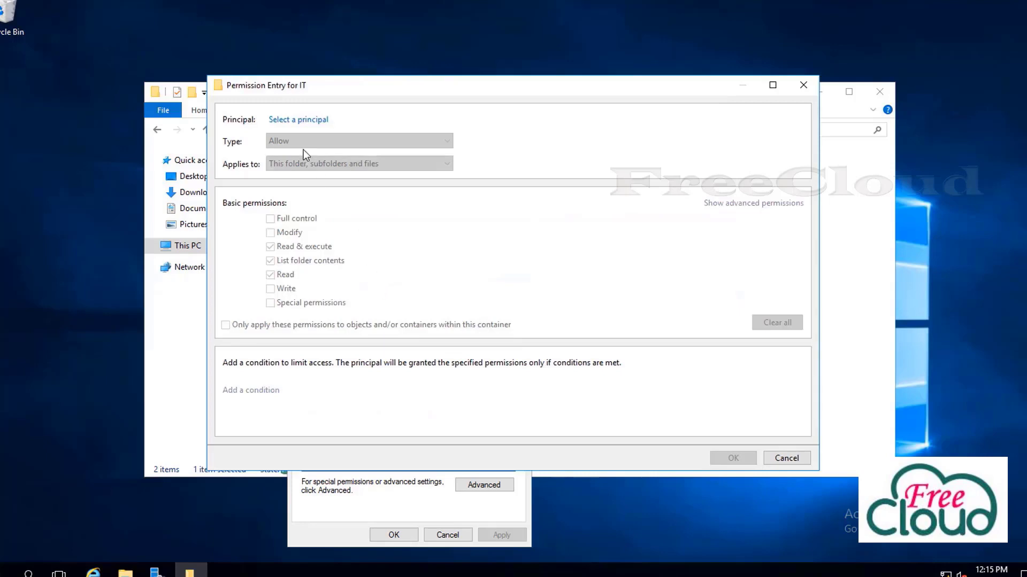
left_click(298, 120)
type("user")
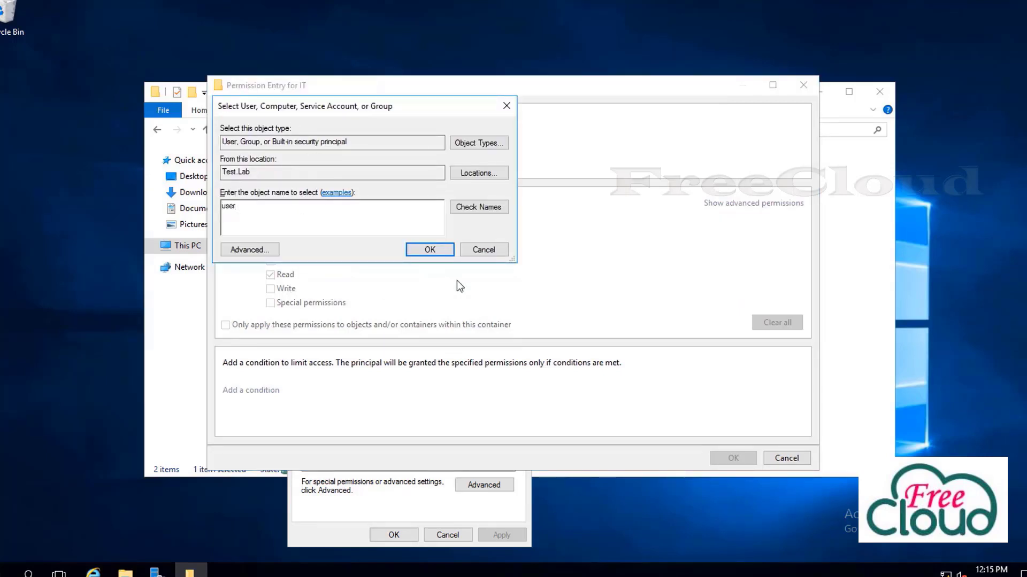
left_click(487, 212)
left_click(327, 227)
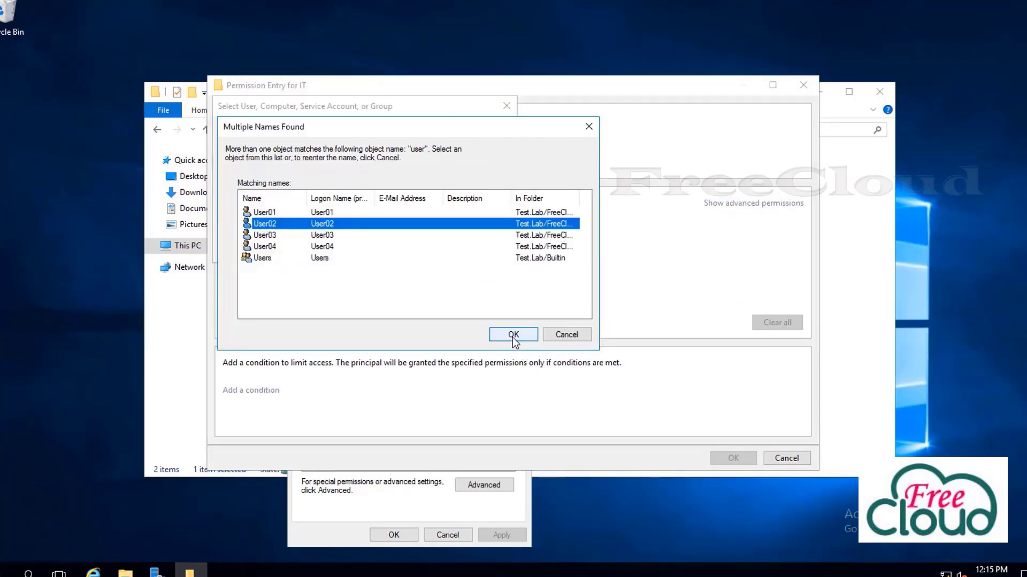
left_click(513, 334)
left_click(427, 255)
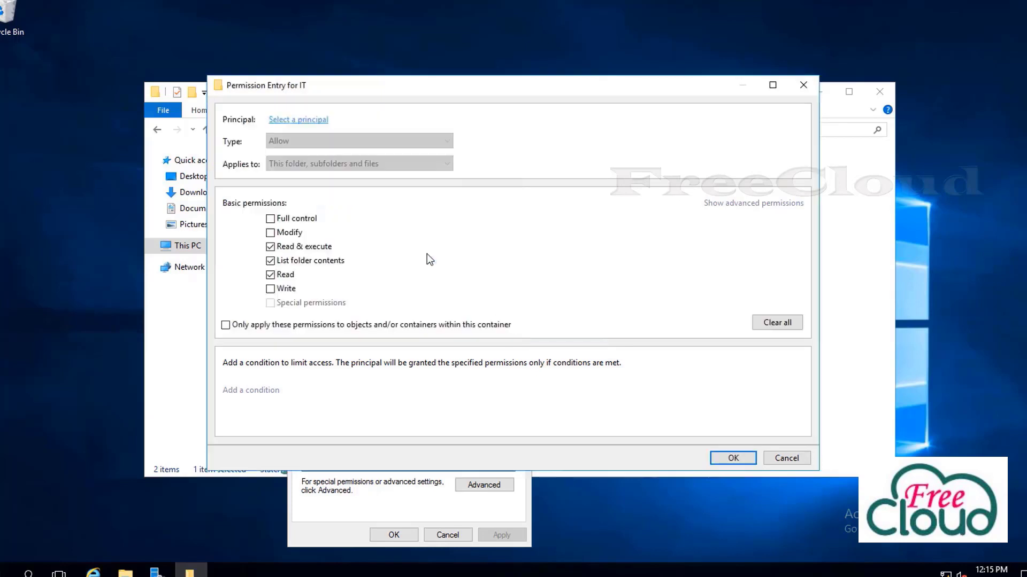
Keep User02's Read & execute, List folder contents and Read permissions, and apply them to IT
left_click(271, 261)
left_click(271, 261)
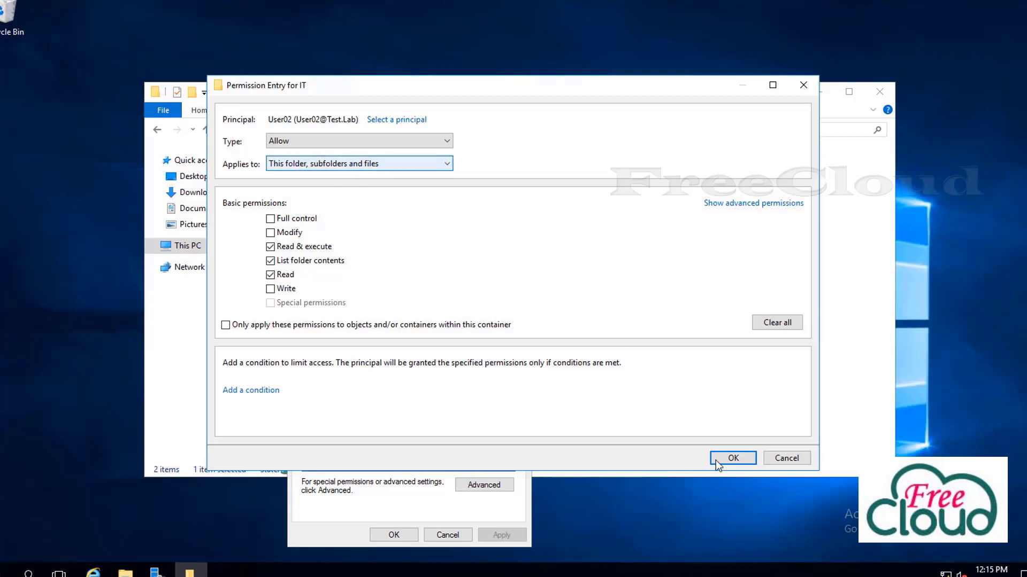
left_click(730, 458)
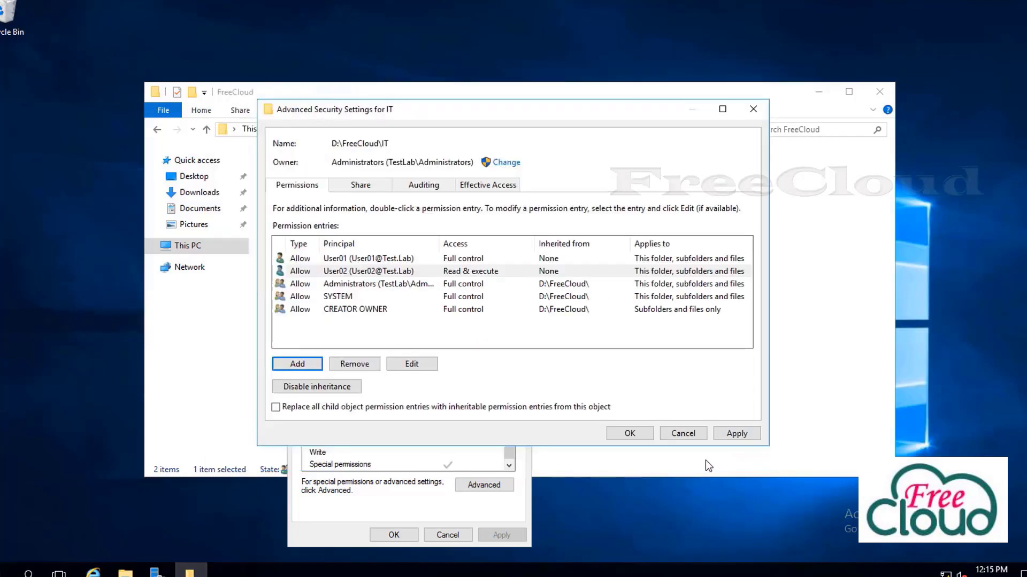
left_click(737, 436)
left_click(330, 261)
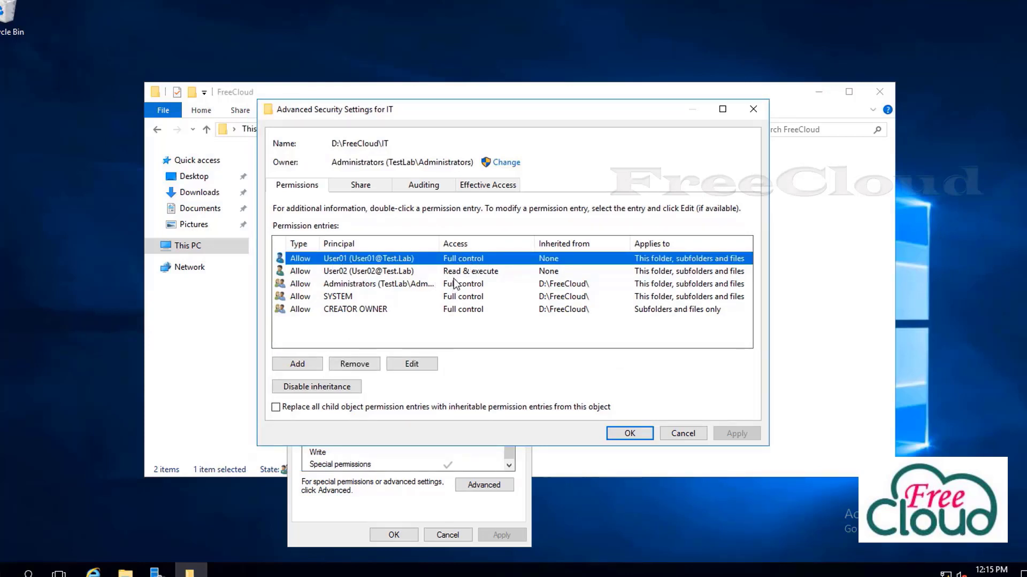
Add a third IT permission entry with User03 as the principal
left_click(312, 366)
left_click(317, 120)
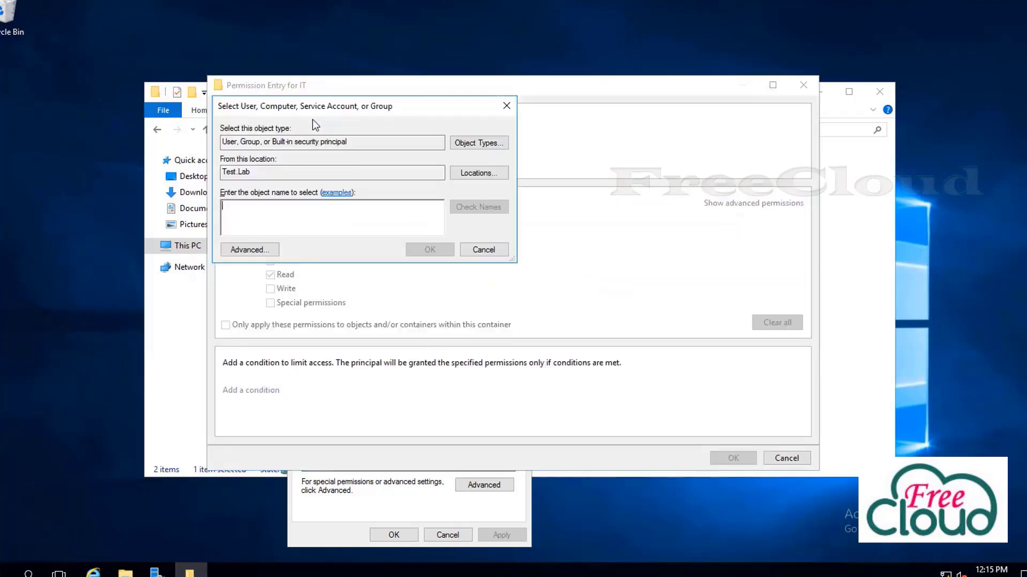
type("user")
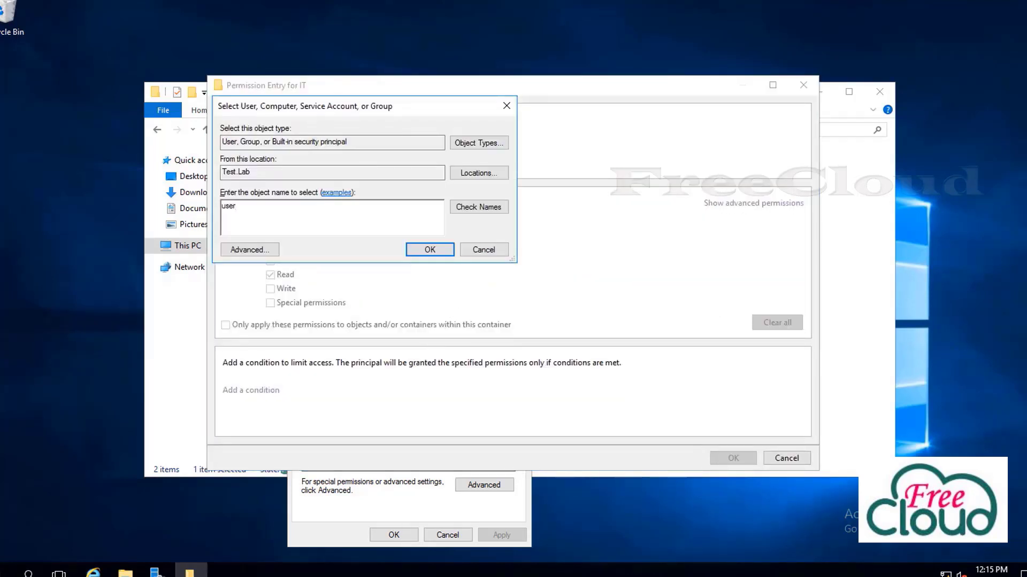
left_click(488, 209)
left_click(265, 235)
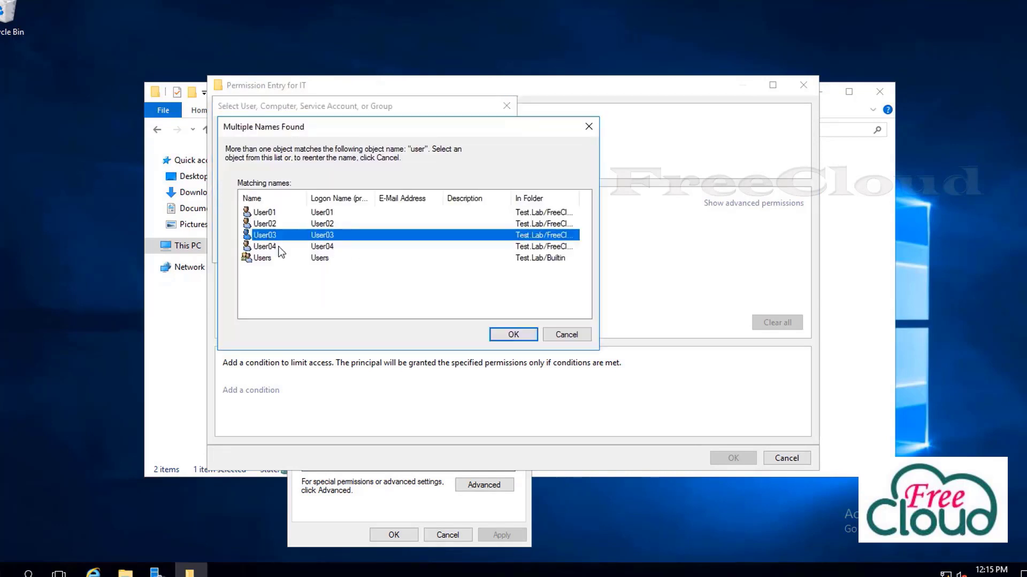
left_click(499, 333)
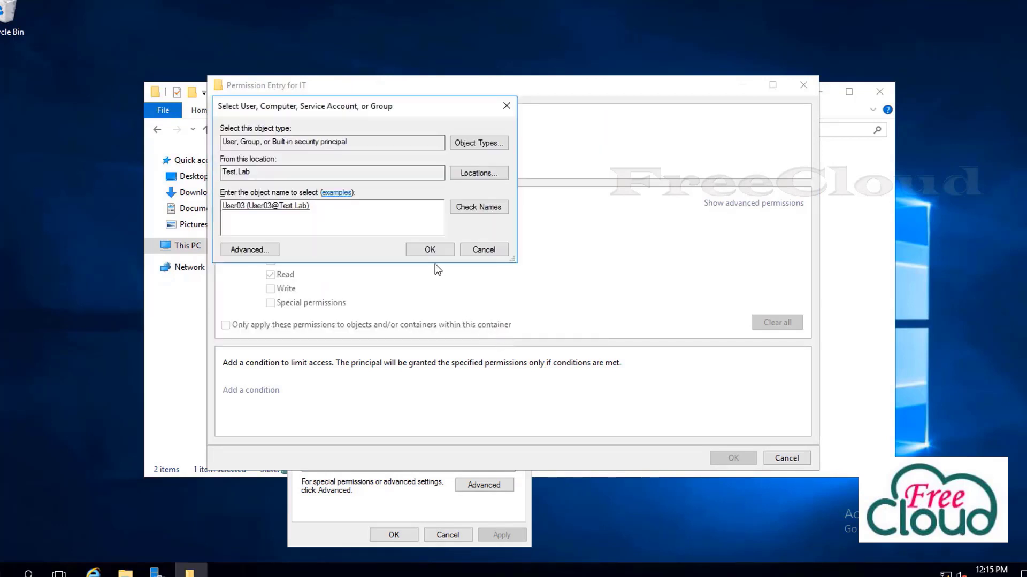
left_click(431, 251)
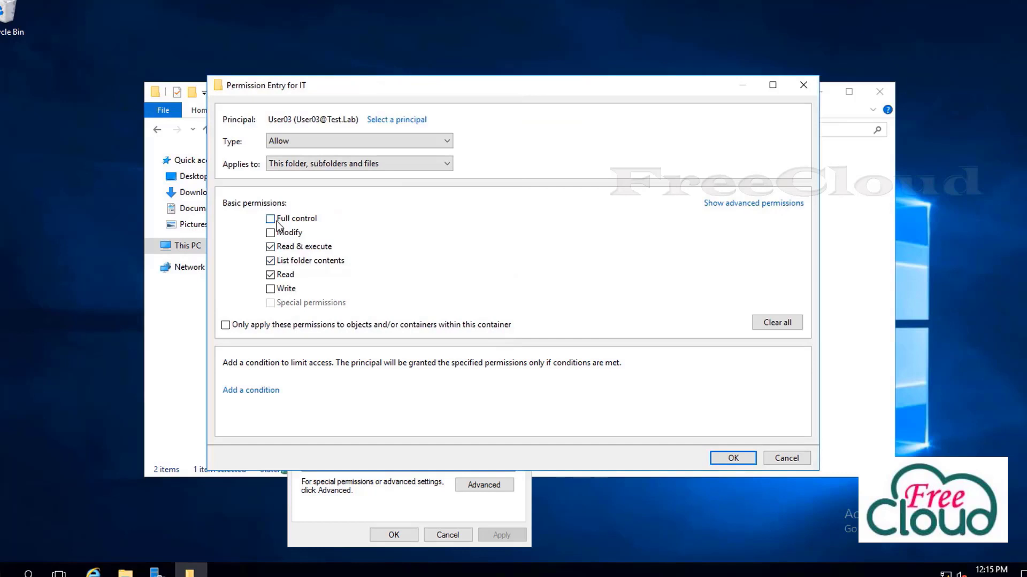
Set User03's entry to Deny Full control, apply it and accept the deny warning
left_click(320, 143)
left_click(293, 167)
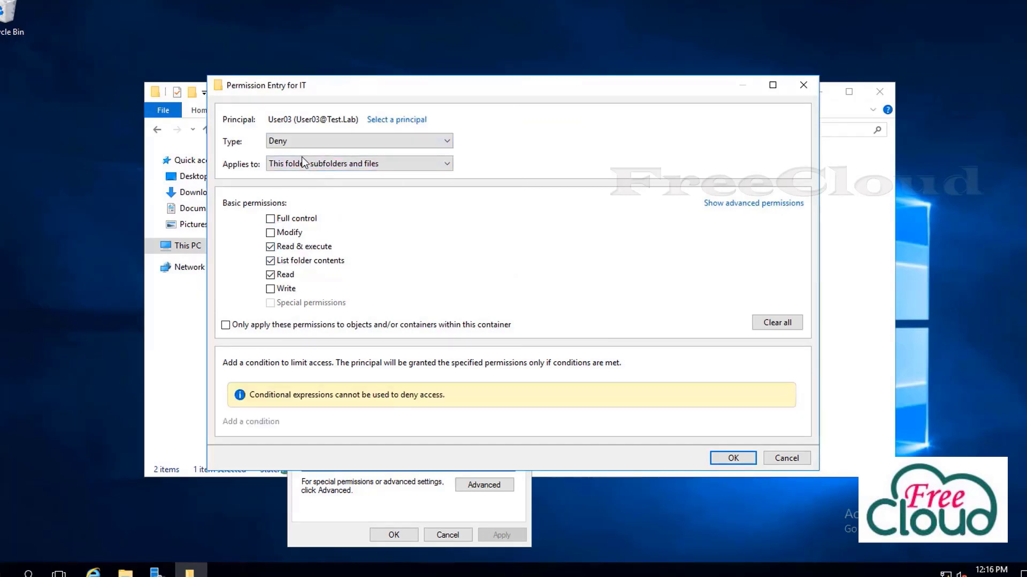
left_click(271, 219)
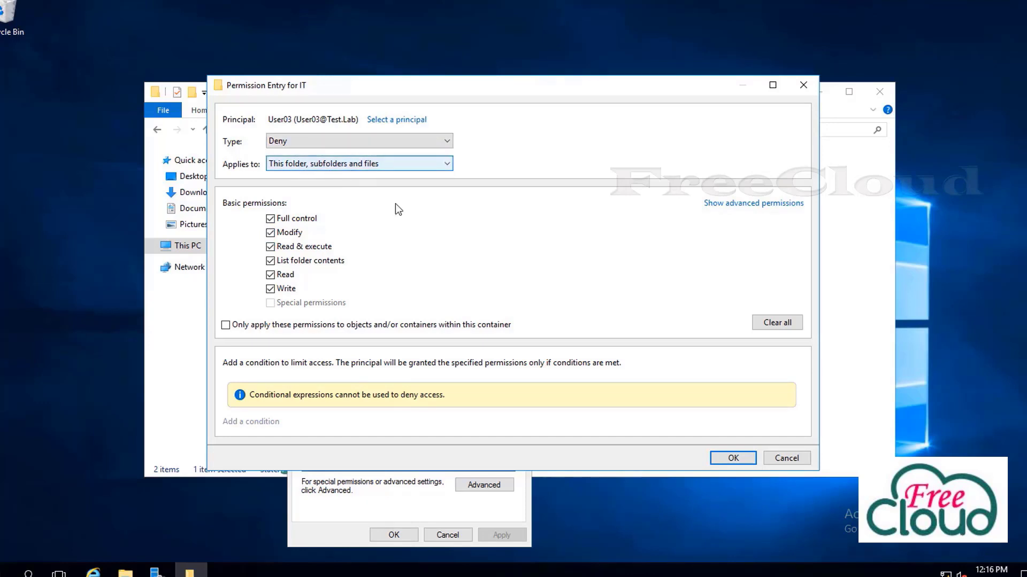
left_click(722, 457)
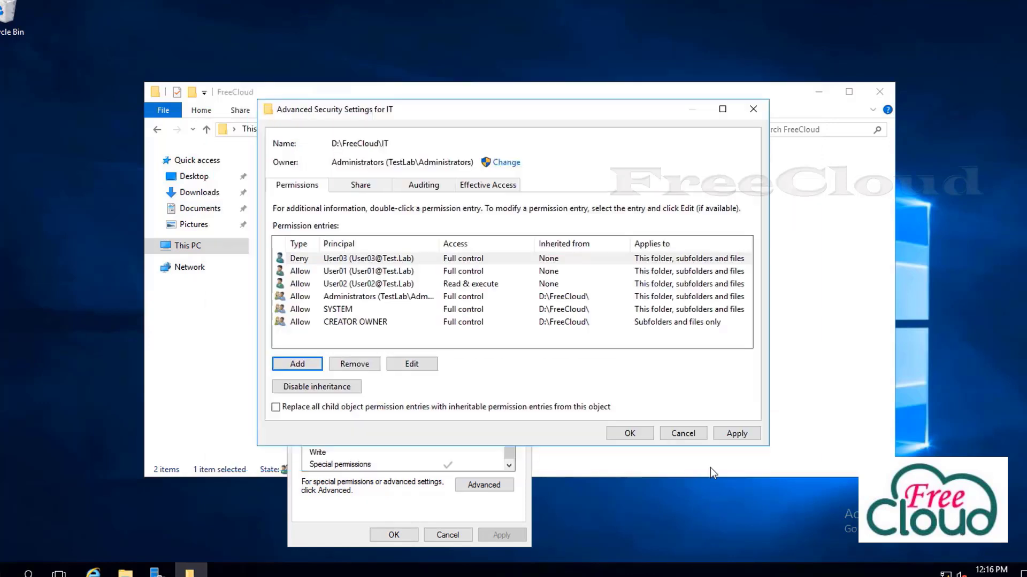
left_click(726, 436)
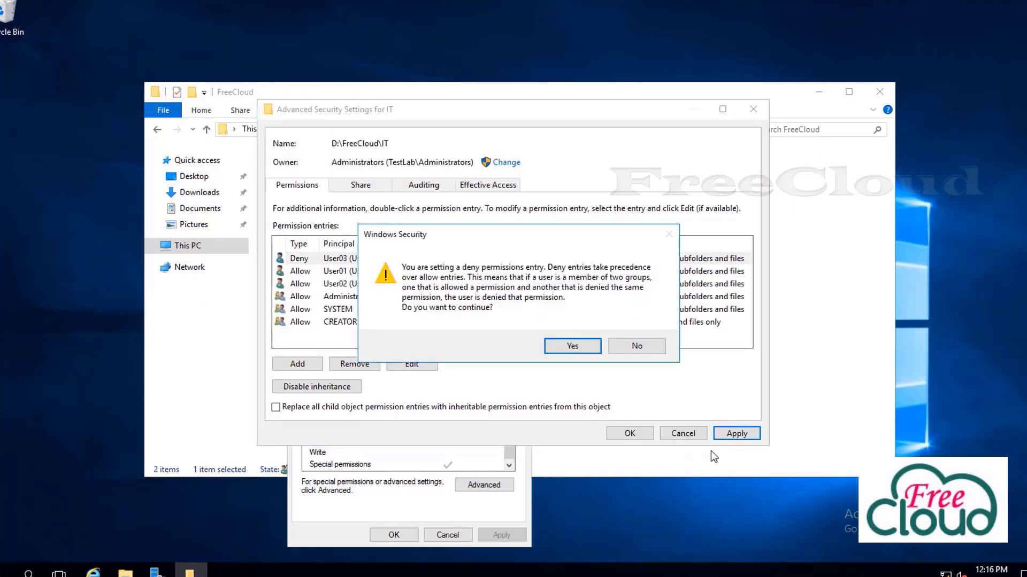
left_click(588, 347)
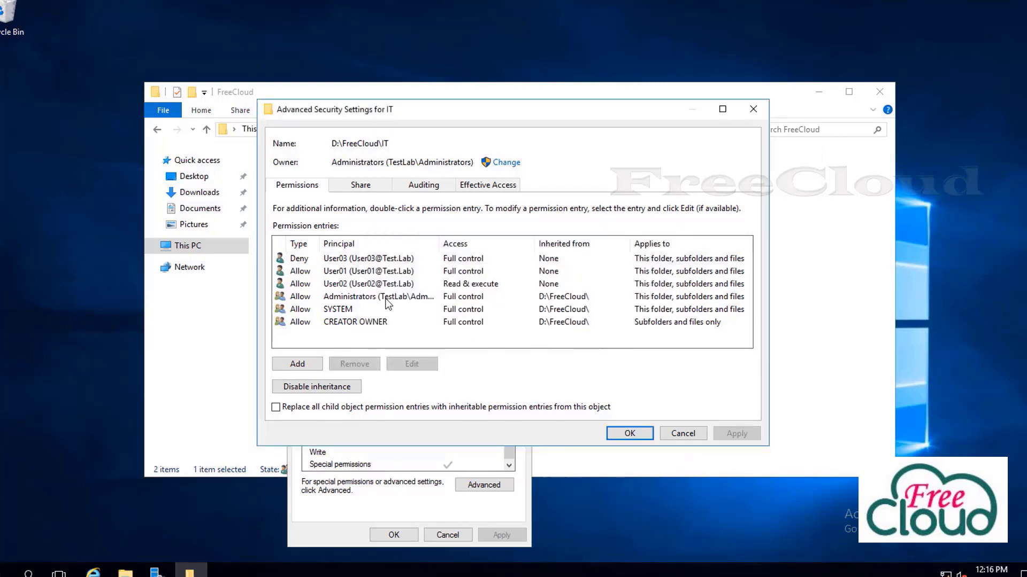
Review the User01, User02 and User03 entries, then close IT's security dialogs with OK
left_click(298, 272)
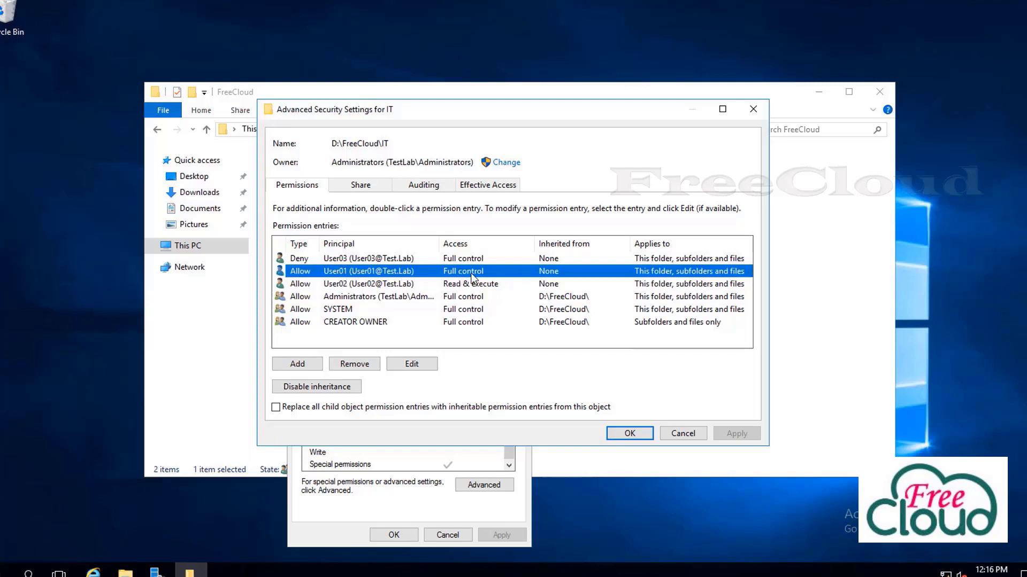
left_click(305, 287)
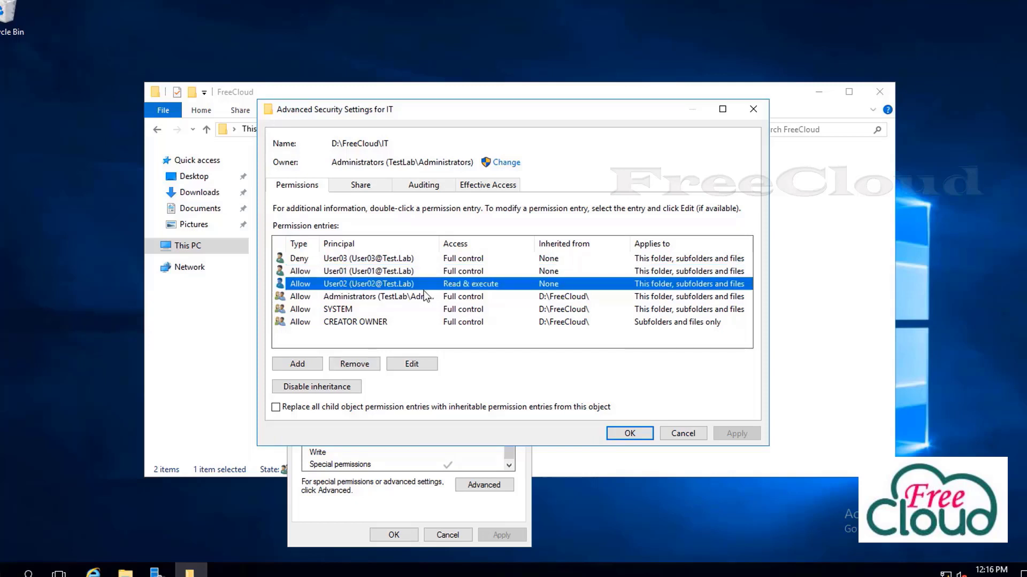
left_click(366, 260)
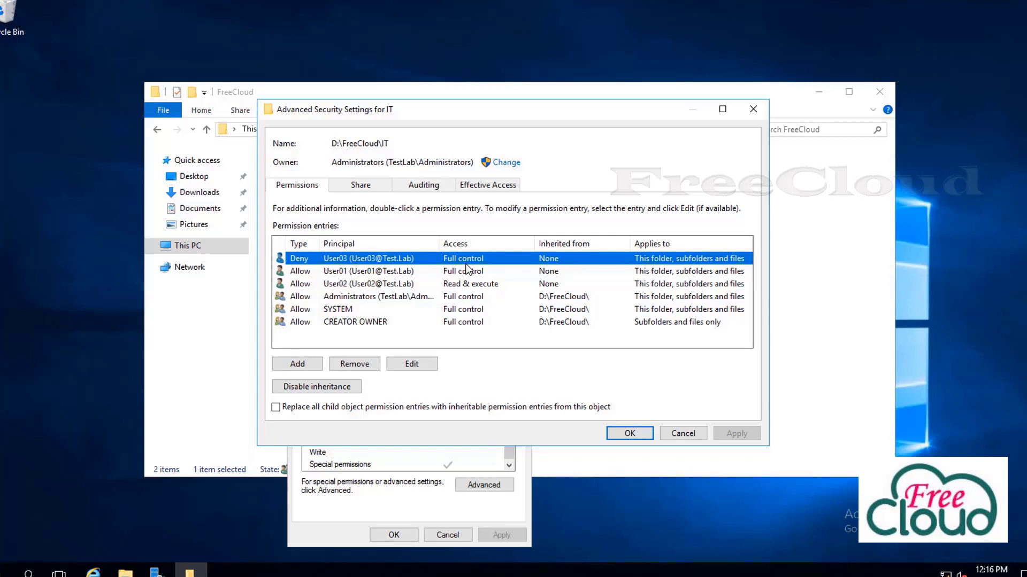
left_click(636, 434)
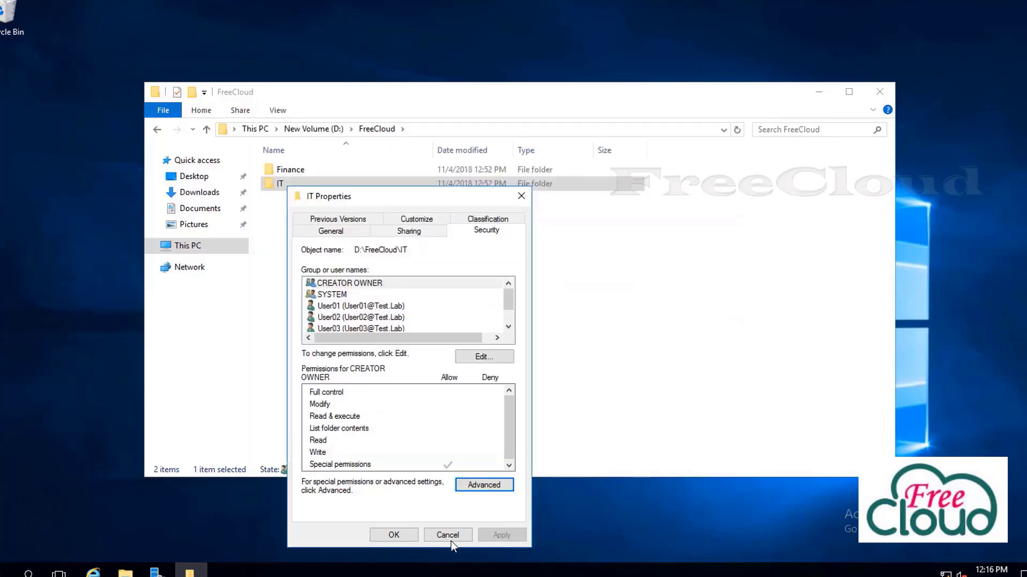
left_click(408, 534)
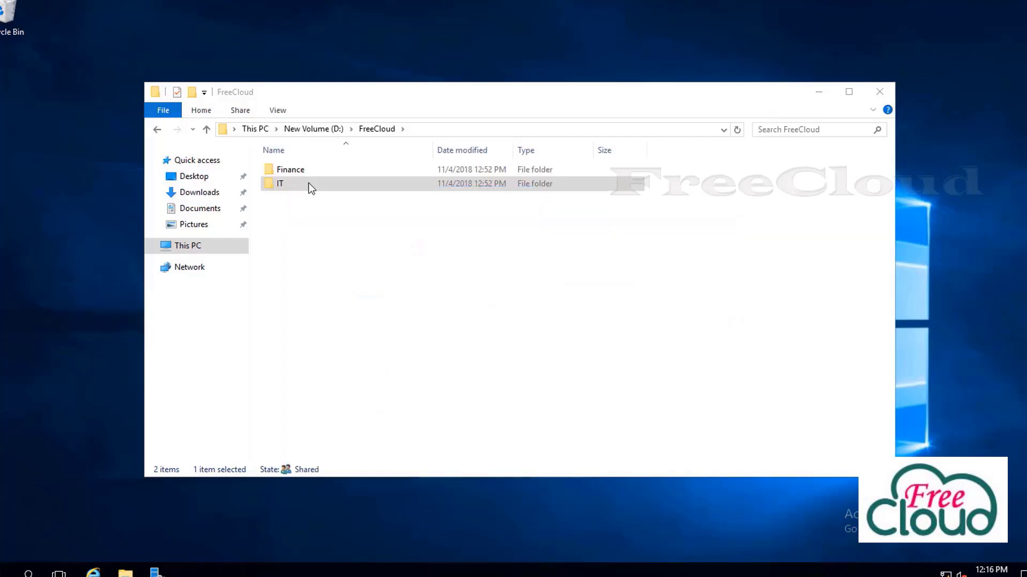
Open the Finance folder's Advanced Security Settings from its Properties Security tab
left_click(302, 173)
right_click(300, 171)
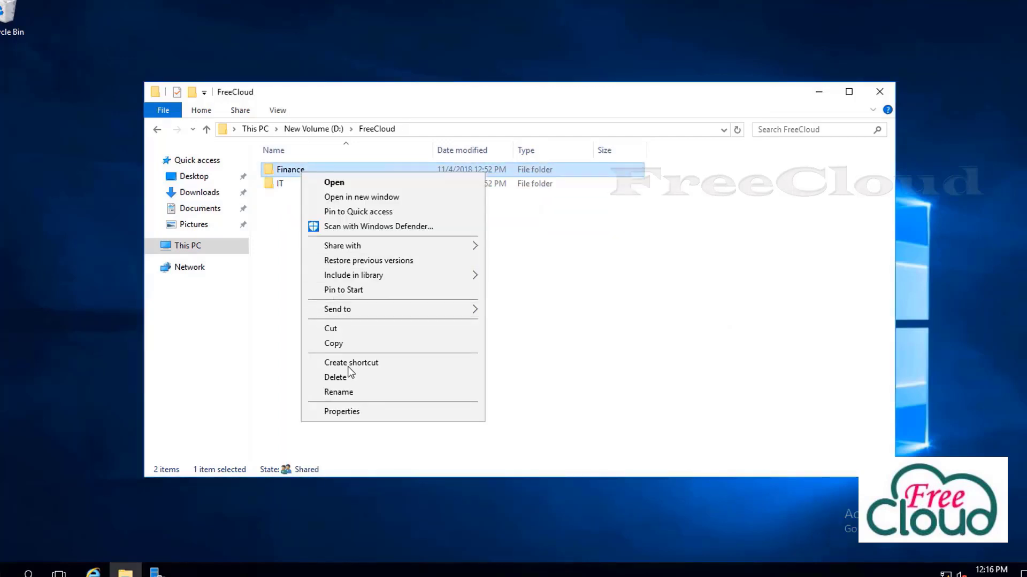
left_click(356, 416)
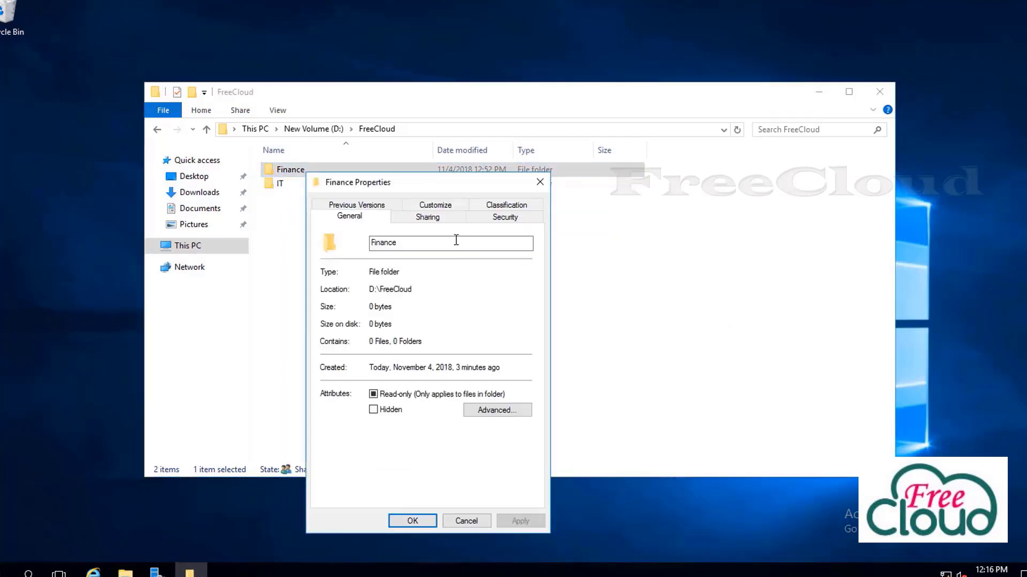
left_click(502, 218)
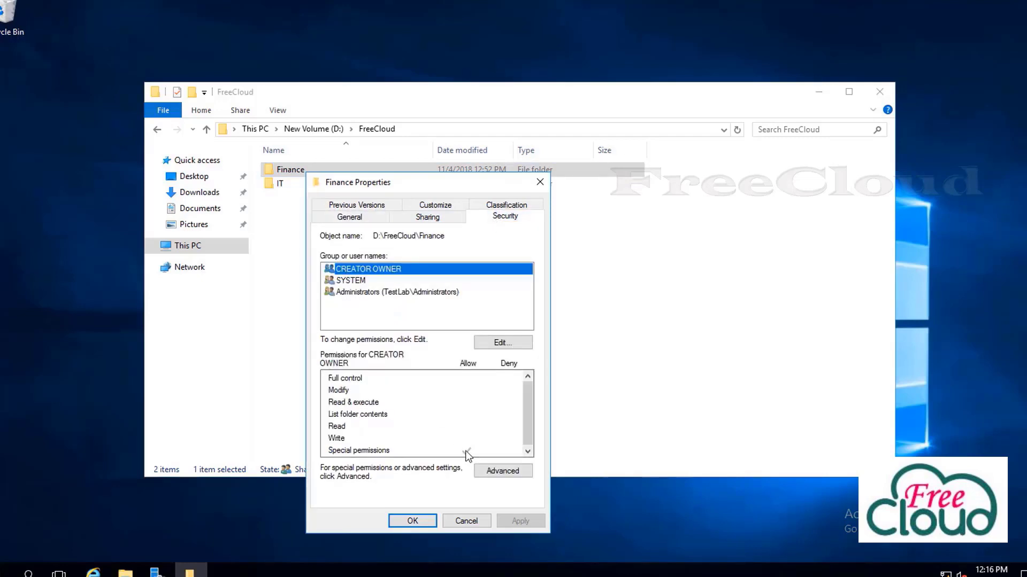
left_click(502, 471)
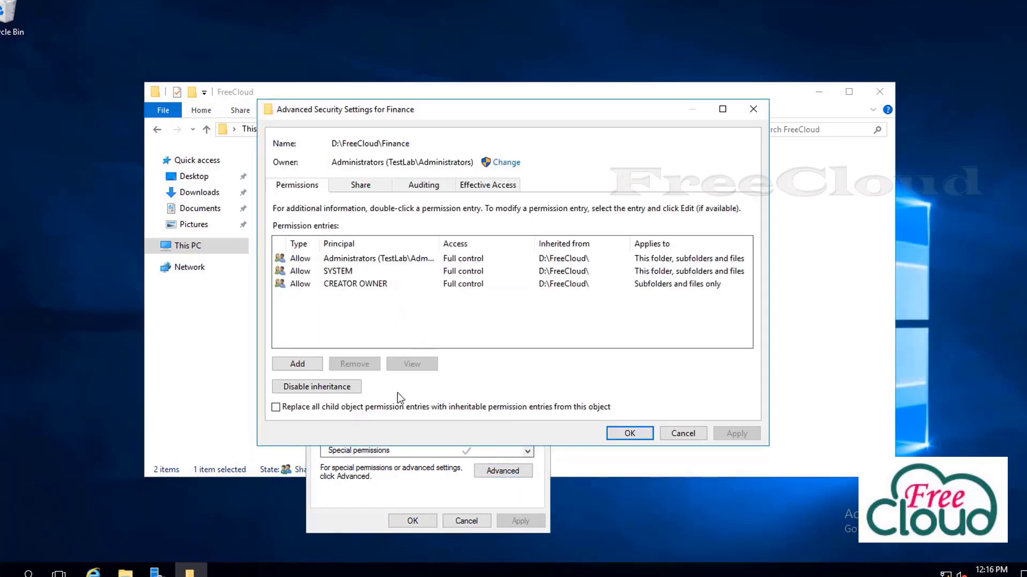
Add a Finance permission entry denying User01 Full control
left_click(300, 366)
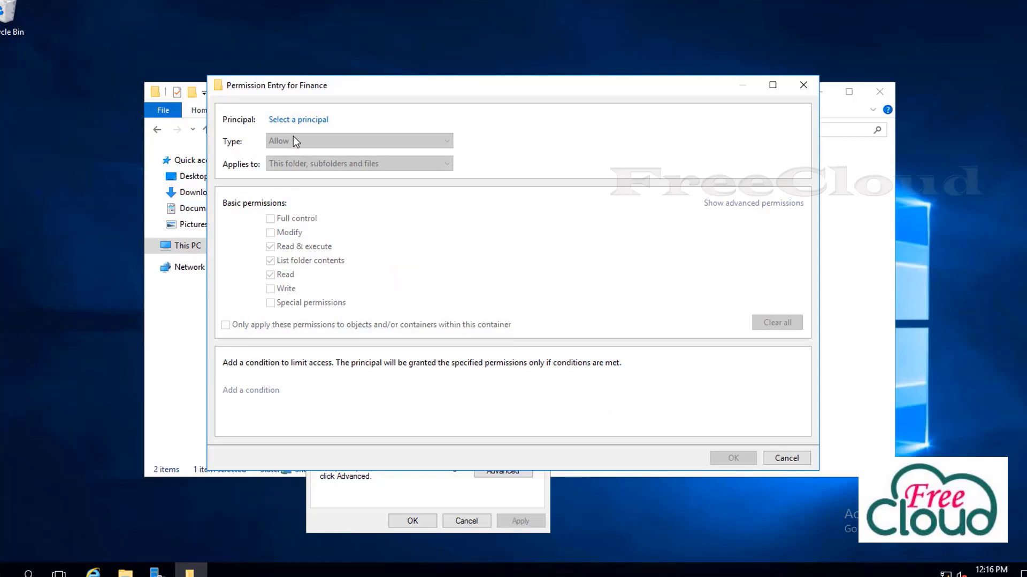
left_click(295, 119)
type("user")
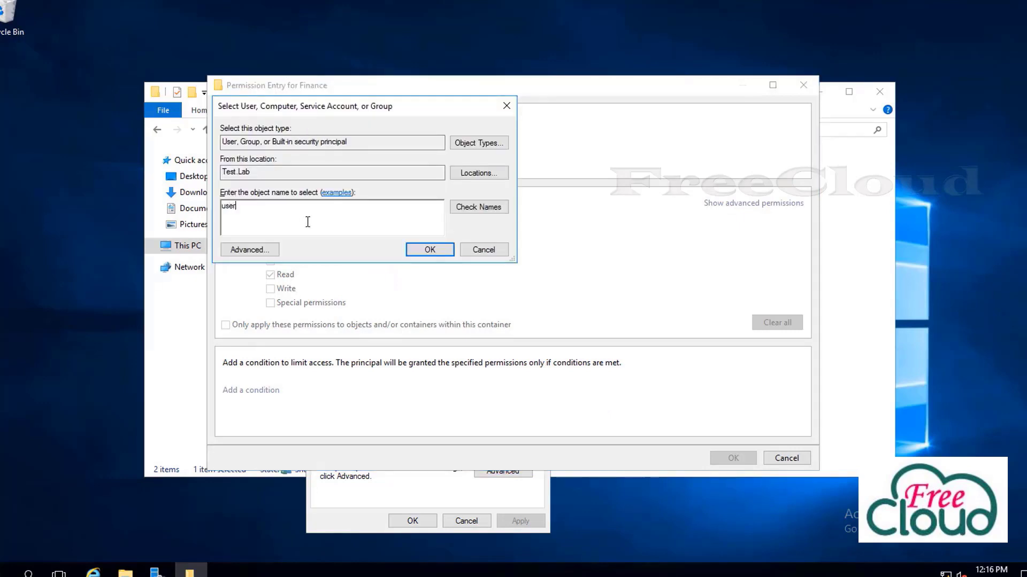
left_click(478, 207)
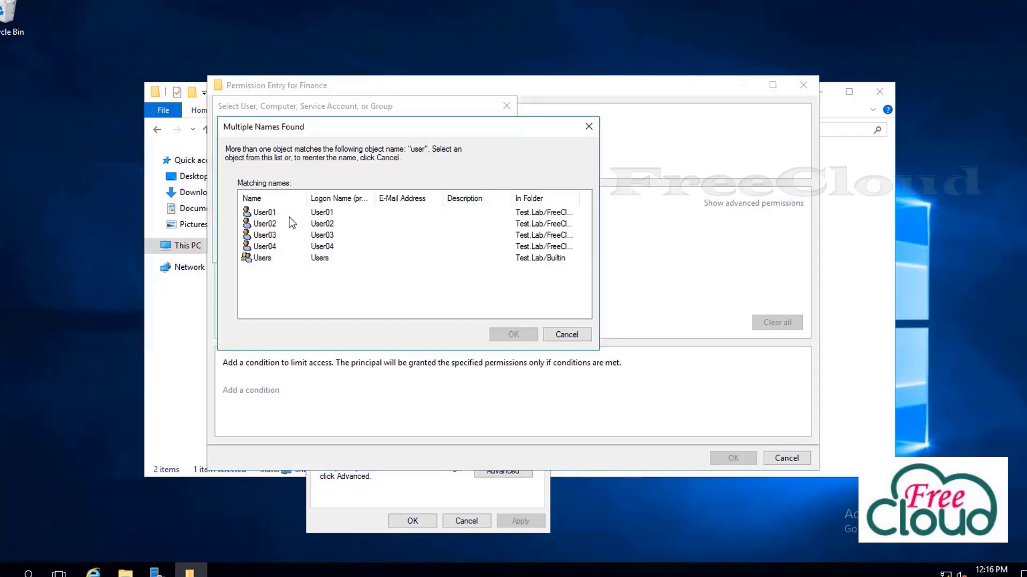
double_click(277, 214)
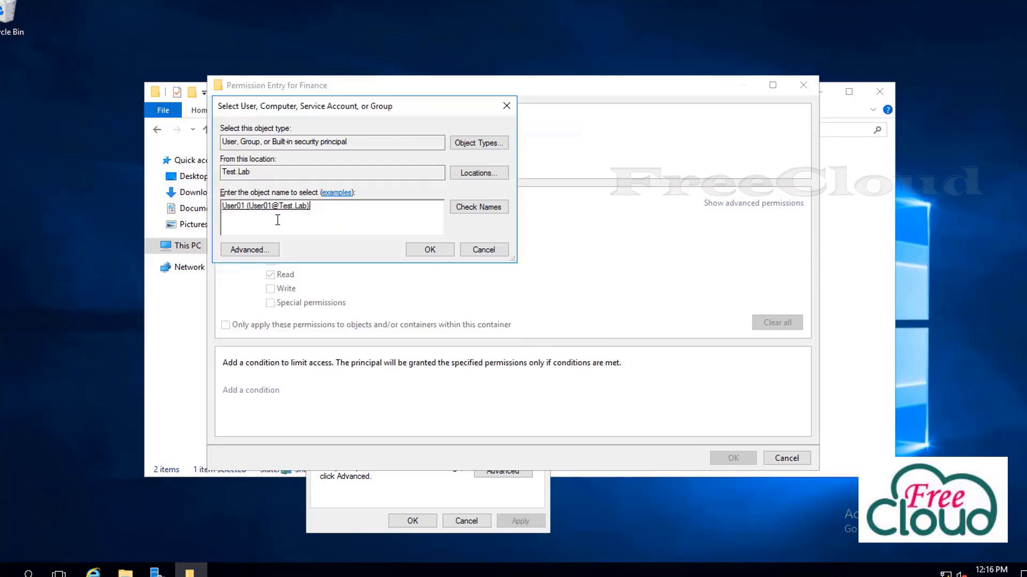
left_click(418, 251)
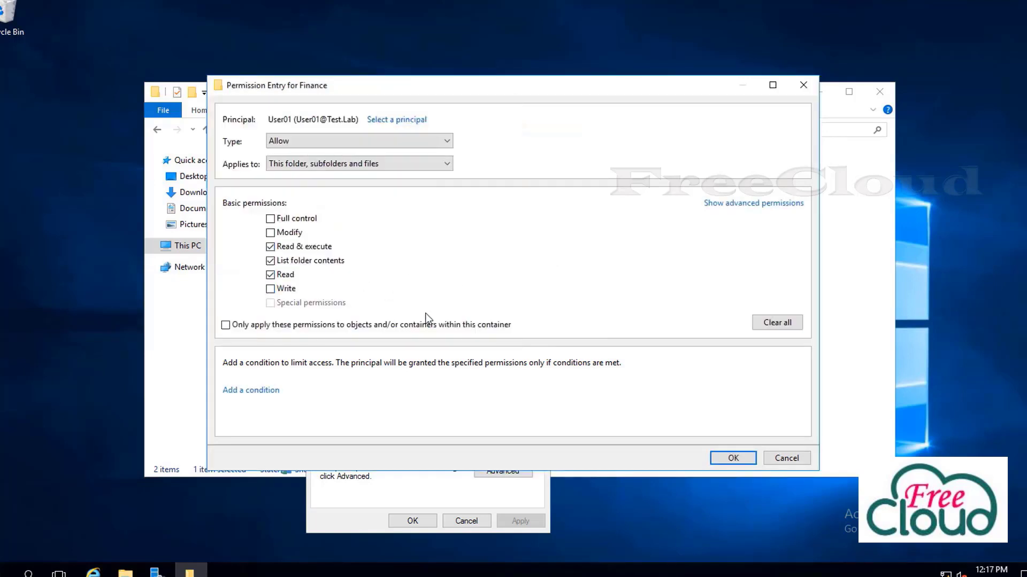
left_click(270, 219)
left_click(303, 147)
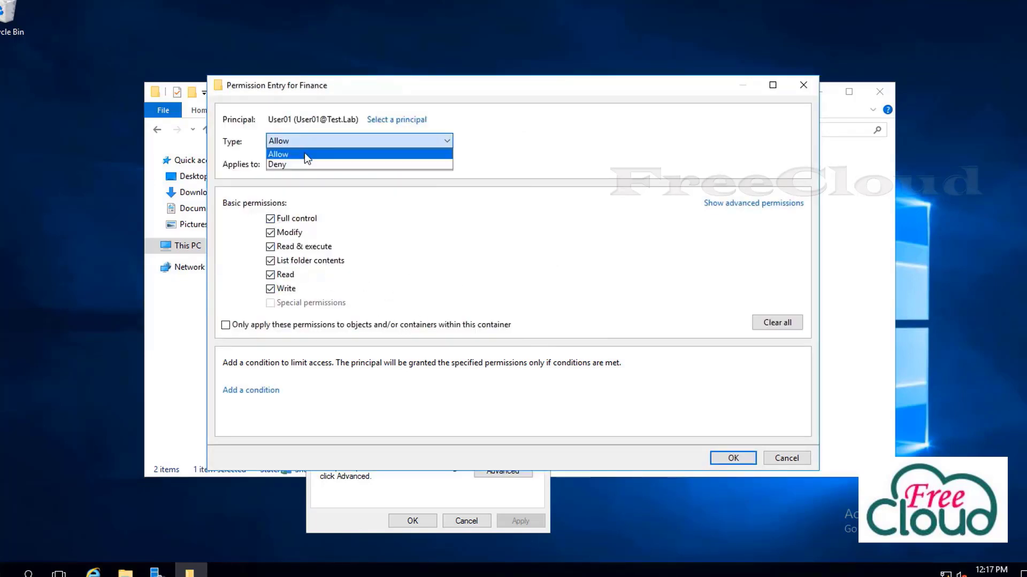
left_click(300, 161)
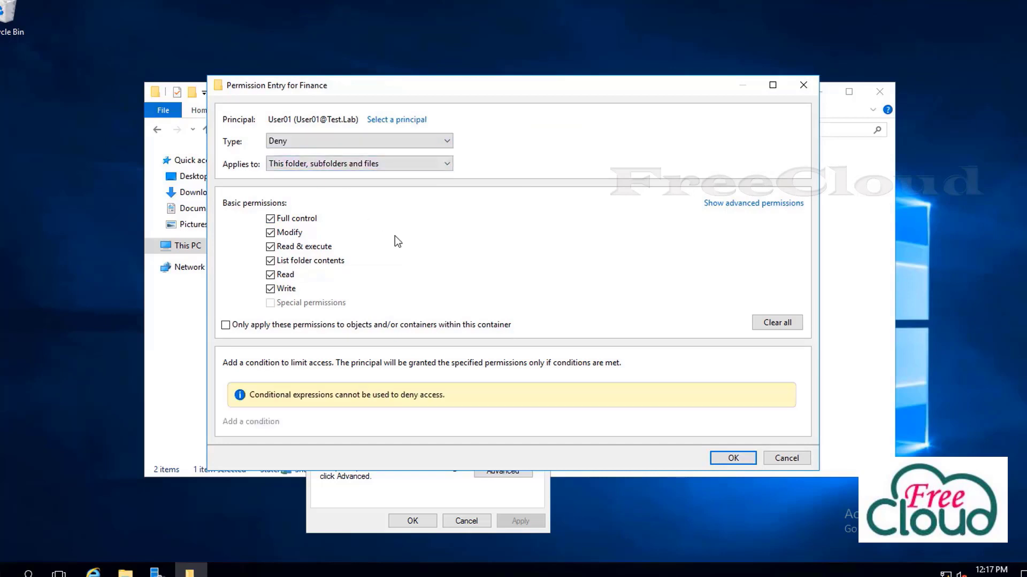
left_click(720, 460)
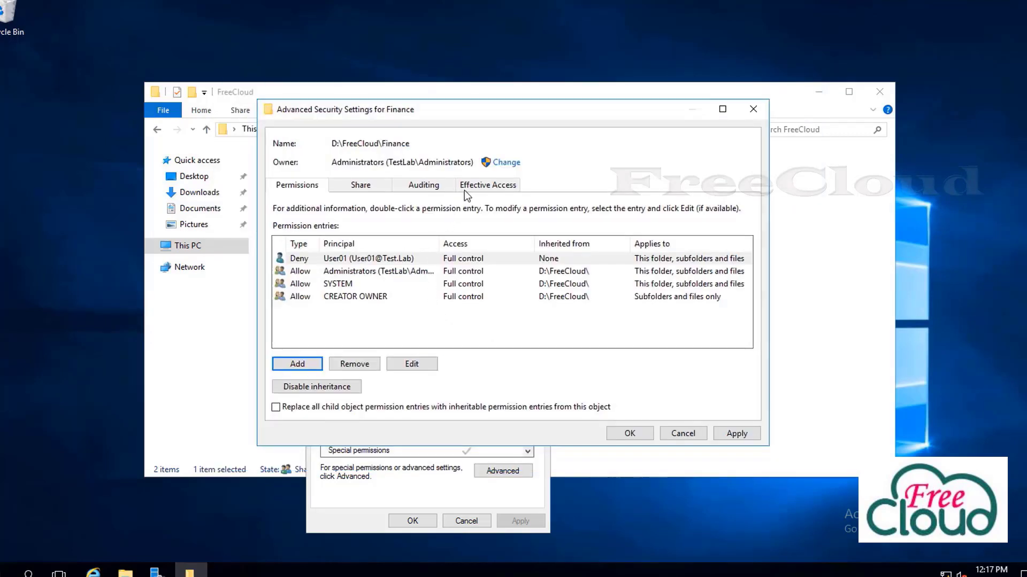
Add a Finance entry denying User02 Full control
left_click(297, 365)
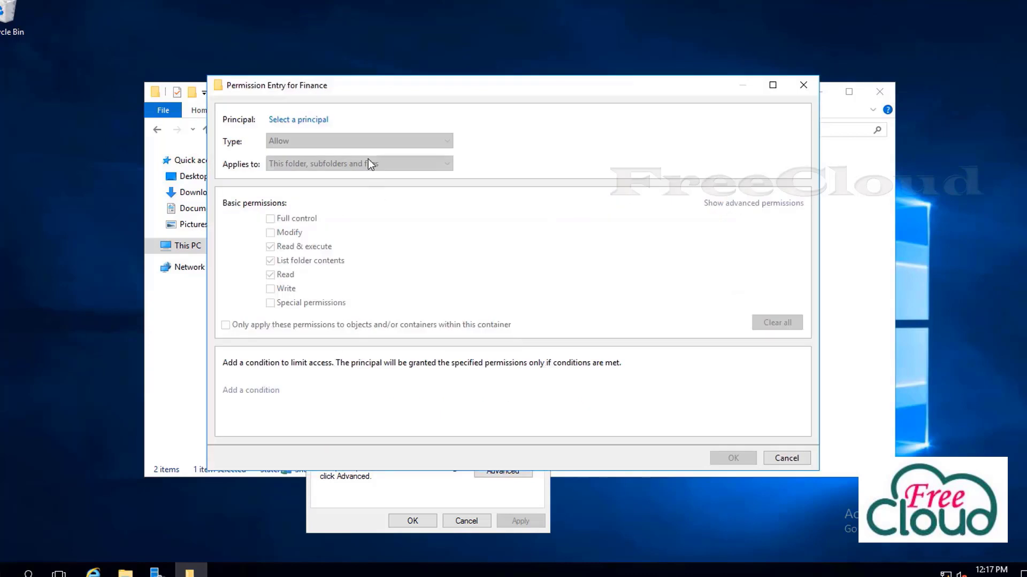
left_click(321, 121)
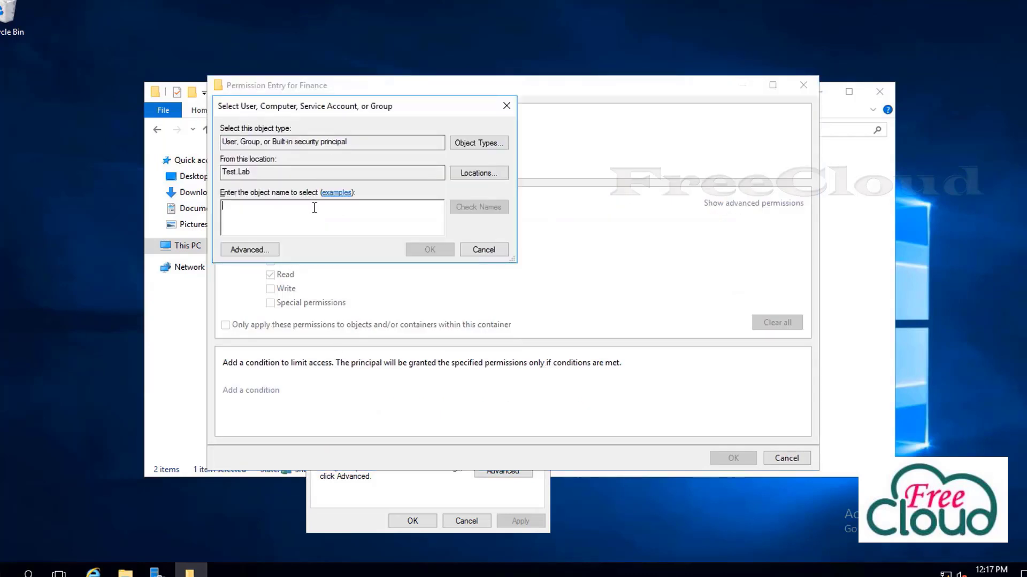
type("user0")
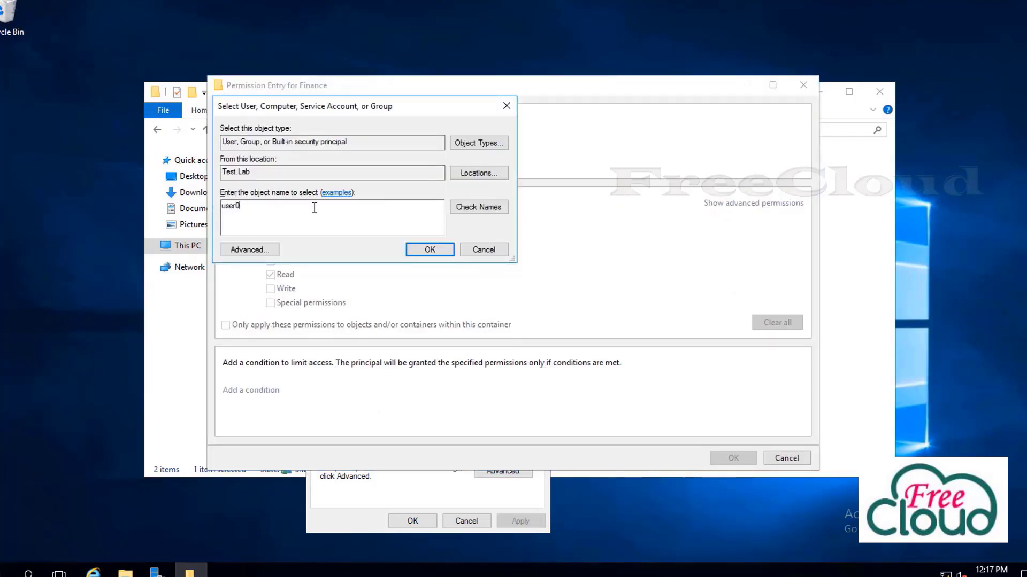
type("2")
left_click(501, 211)
left_click(428, 250)
left_click(272, 220)
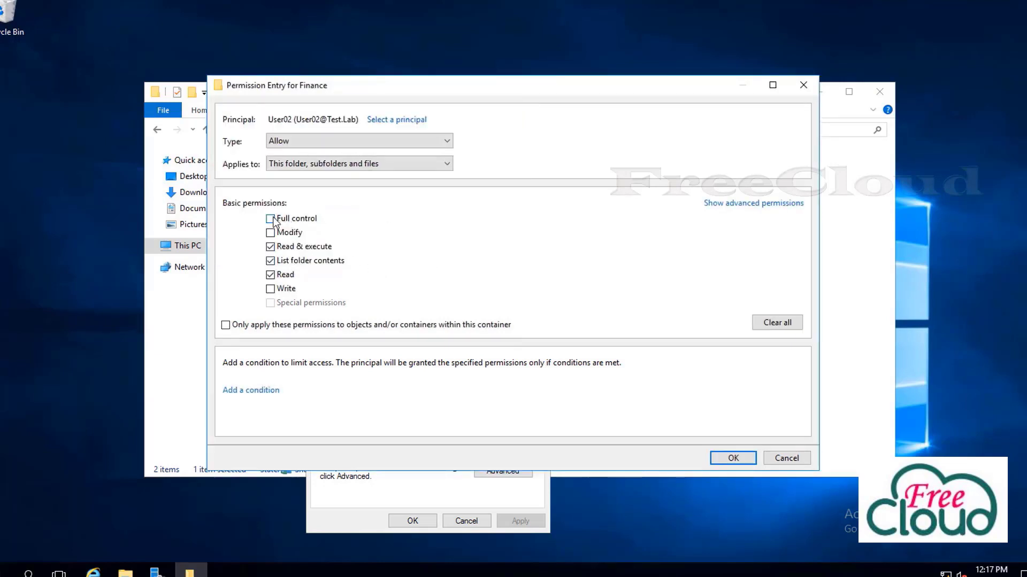
left_click(296, 142)
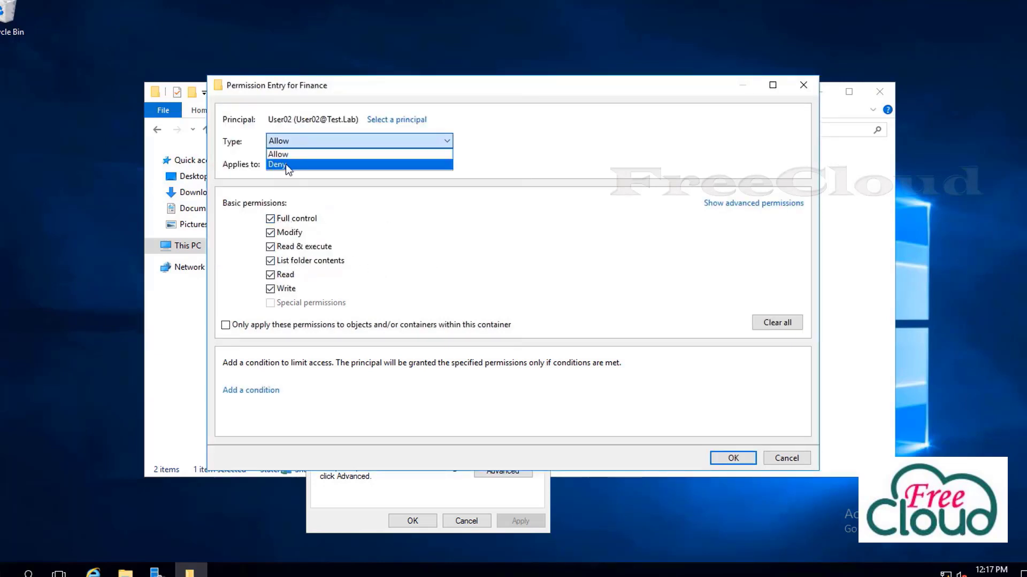
left_click(286, 165)
left_click(730, 459)
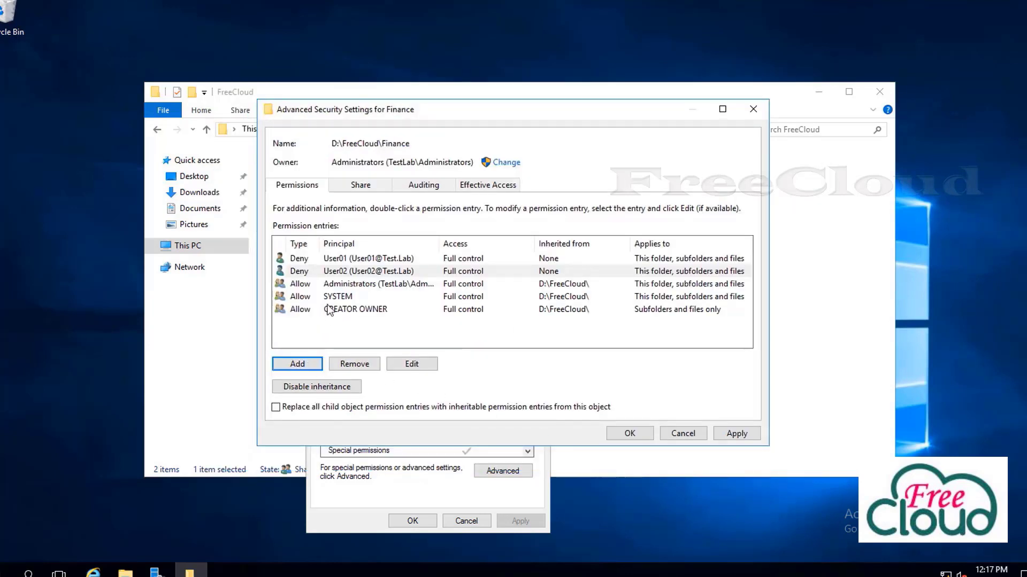
Add a Finance entry denying User03 Full control
left_click(306, 365)
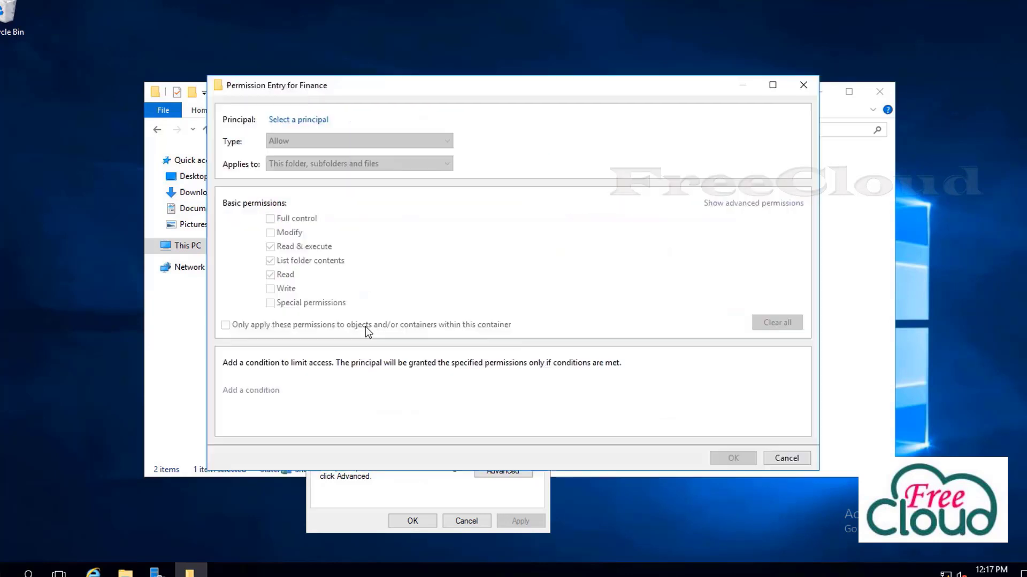
left_click(305, 118)
type("user03")
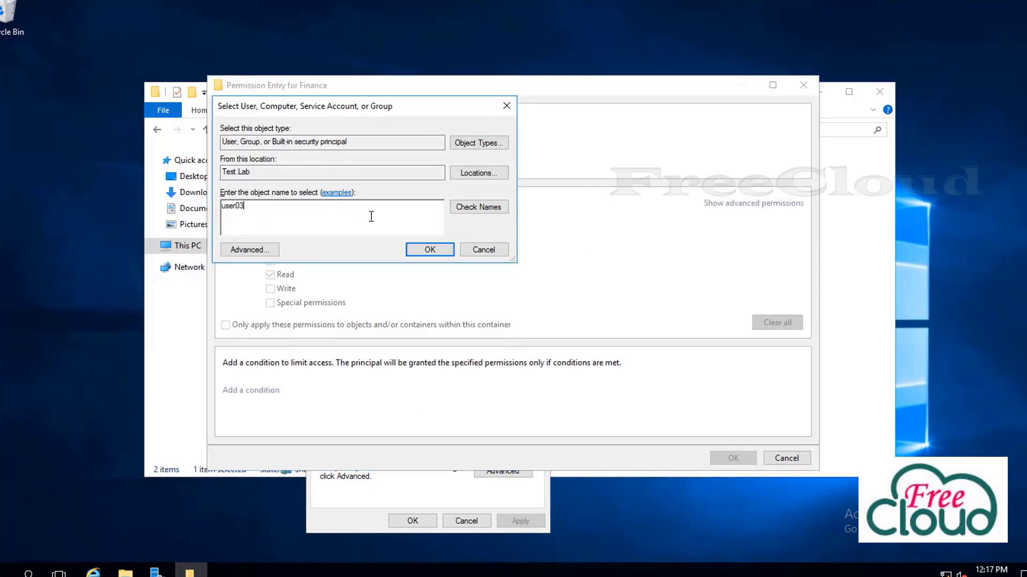
left_click(478, 207)
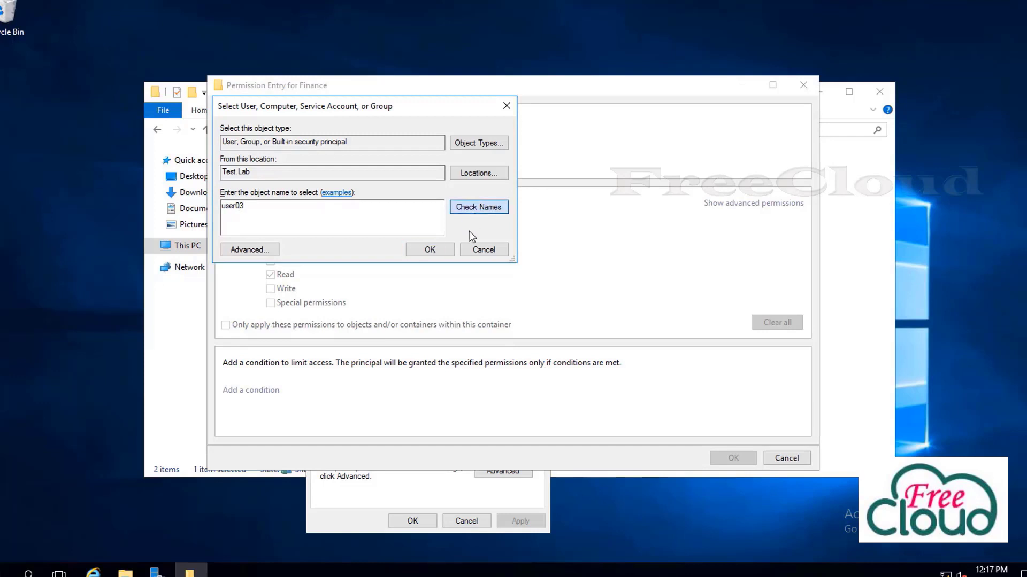
left_click(430, 250)
left_click(283, 220)
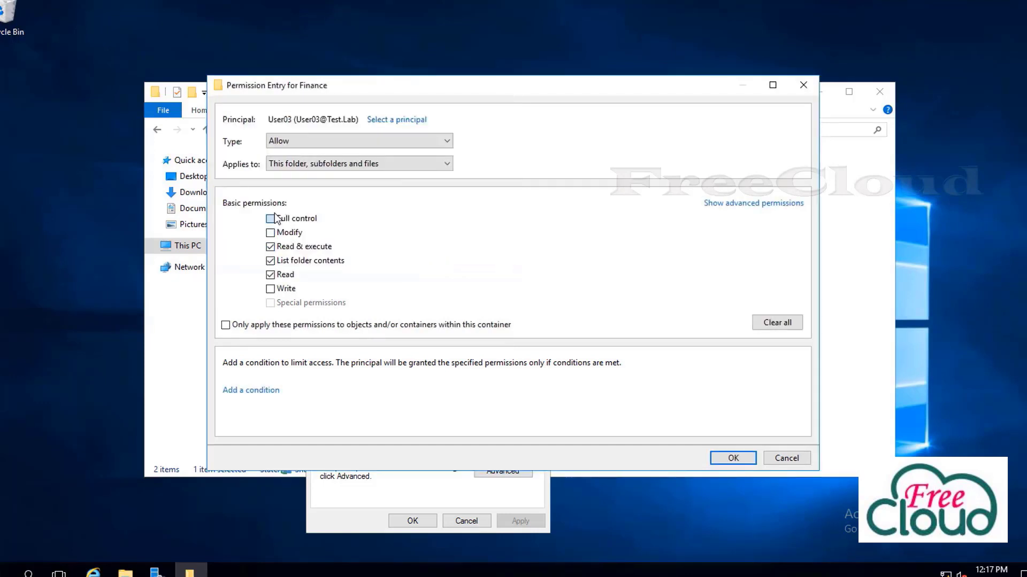
left_click(298, 143)
left_click(300, 163)
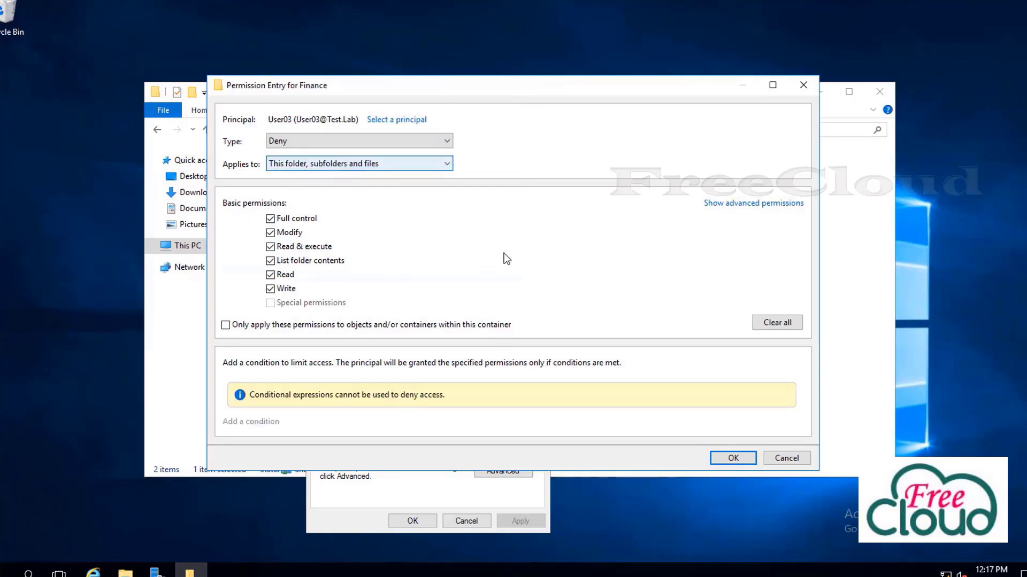
left_click(733, 458)
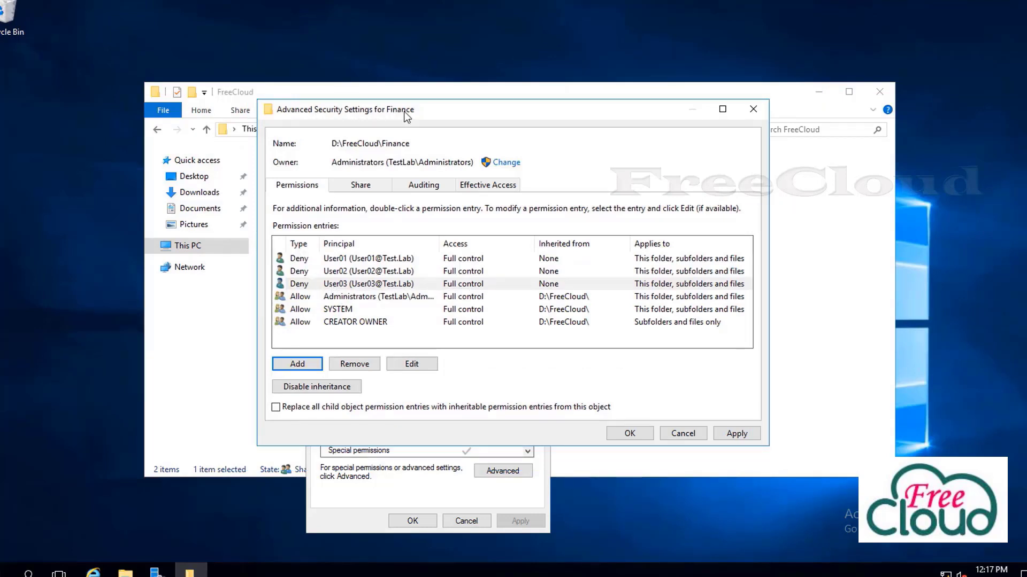
Review the User01, User02 and User03 deny entries in Finance's permission list
left_click(339, 261)
left_click(346, 272)
left_click(351, 286)
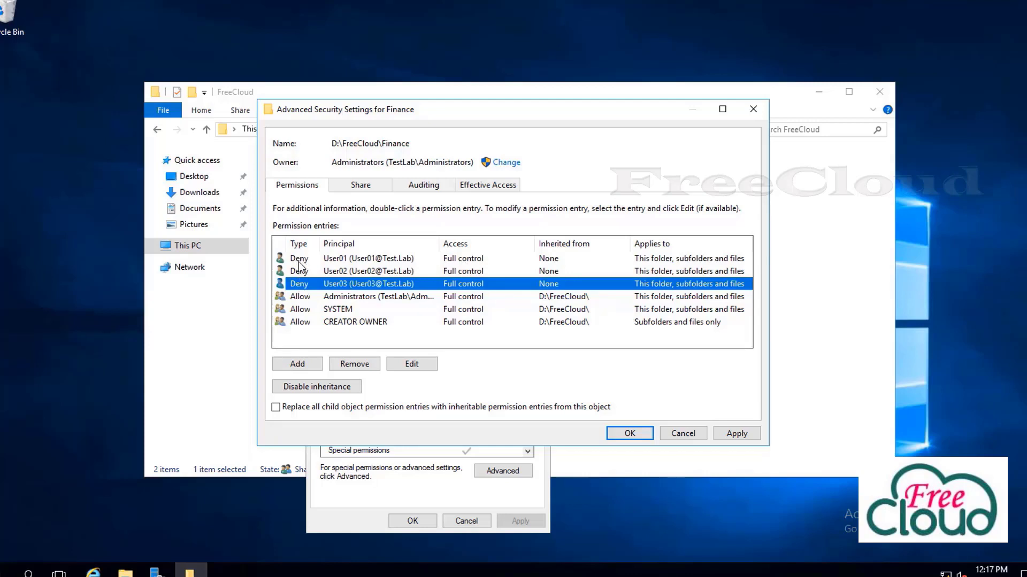
left_click(291, 366)
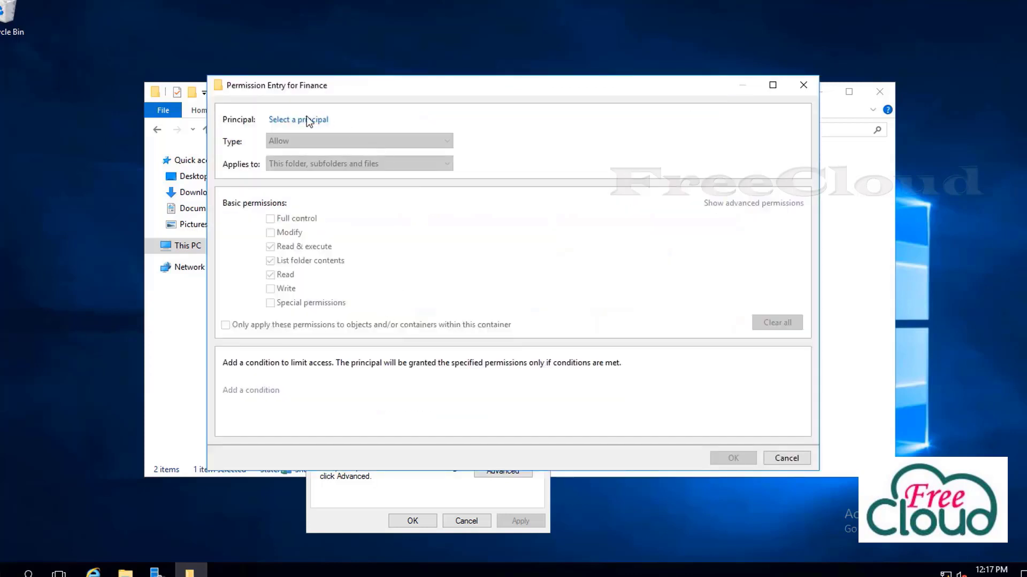
Add a Finance entry allowing User04 Full control
left_click(308, 119)
type("user04")
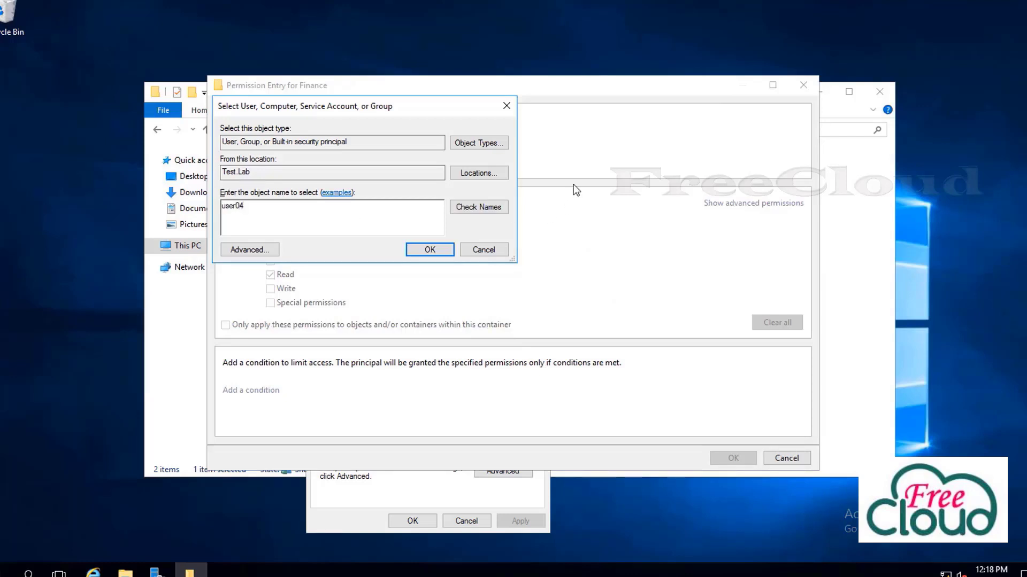
left_click(487, 206)
left_click(429, 249)
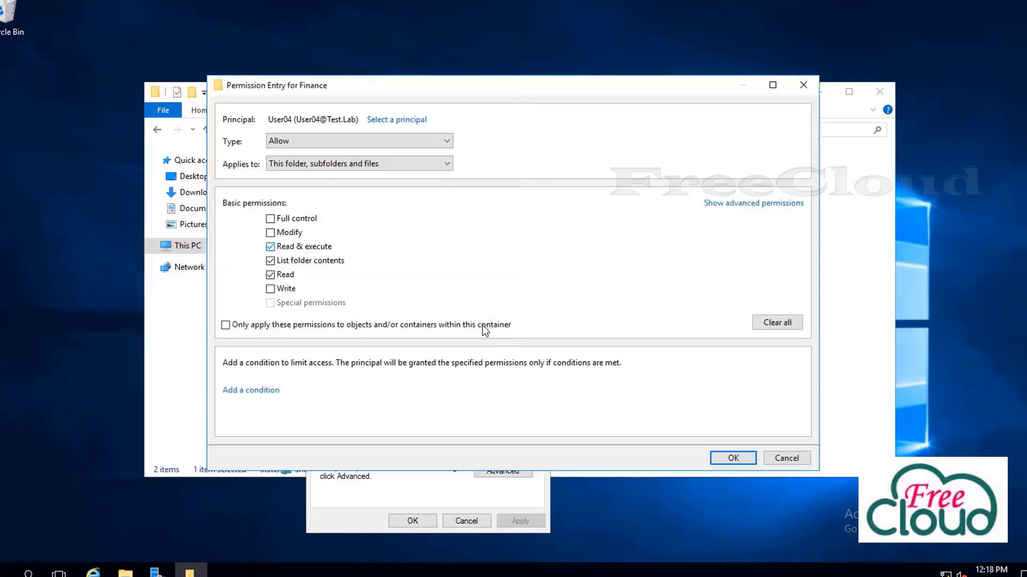
left_click(270, 219)
left_click(733, 458)
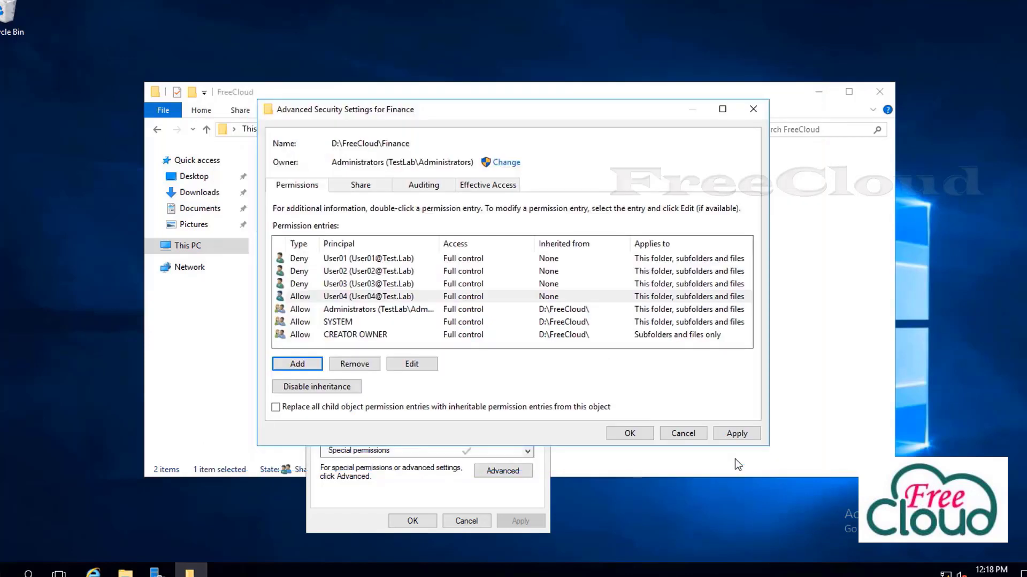
Apply Finance's permissions, accept the deny warning, and close the security and properties windows
left_click(719, 435)
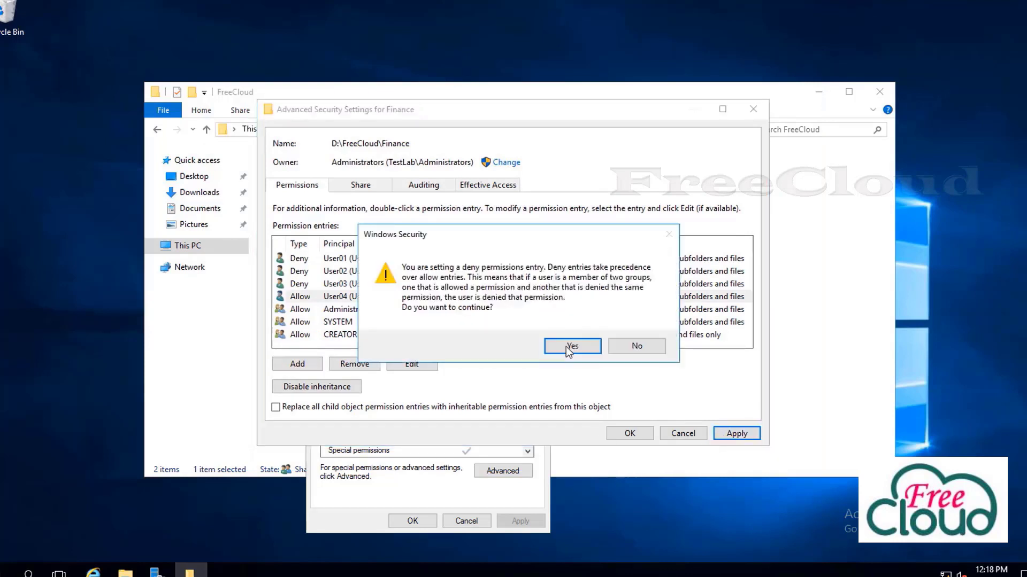
left_click(551, 347)
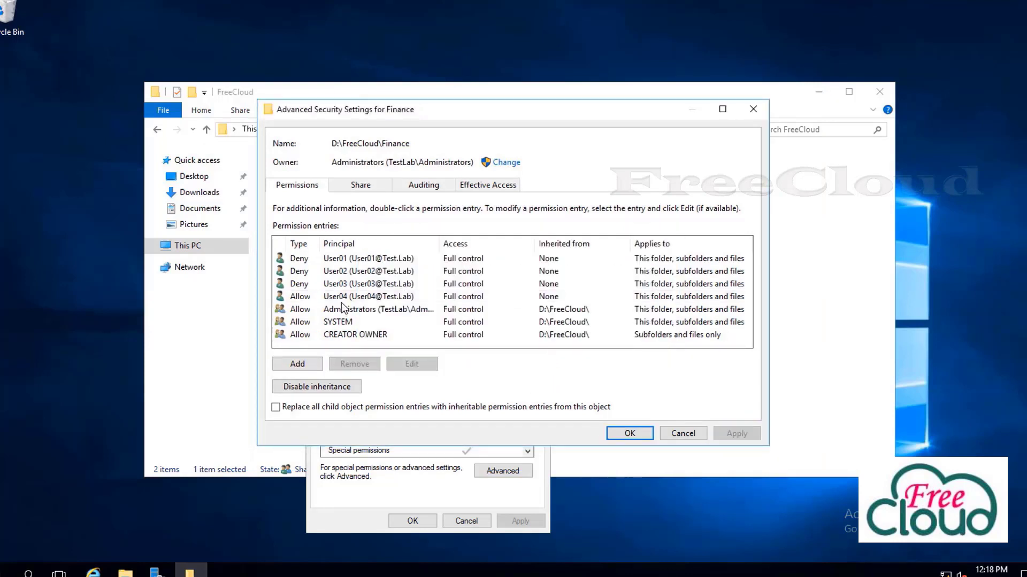
left_click(297, 298)
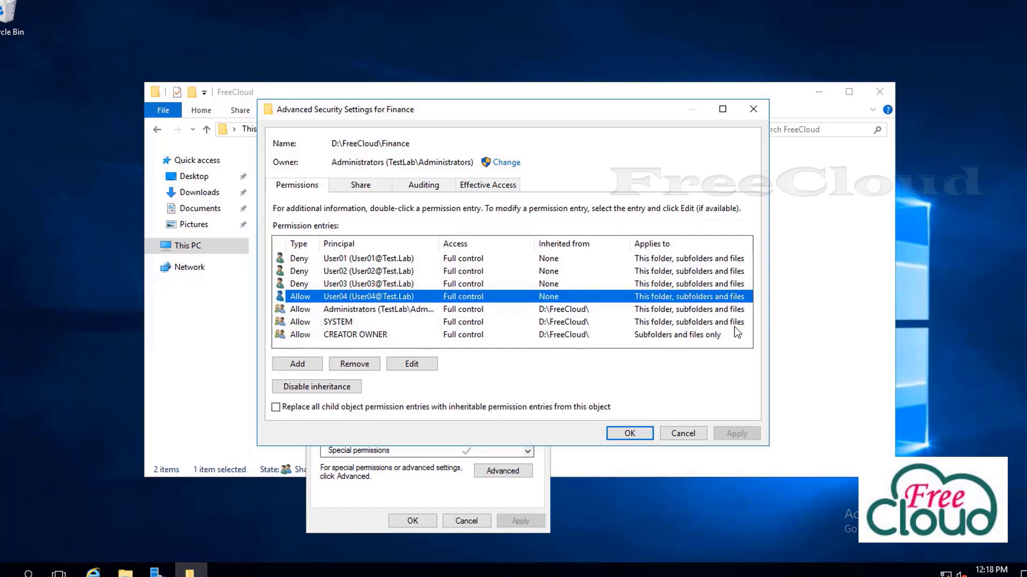
left_click(629, 433)
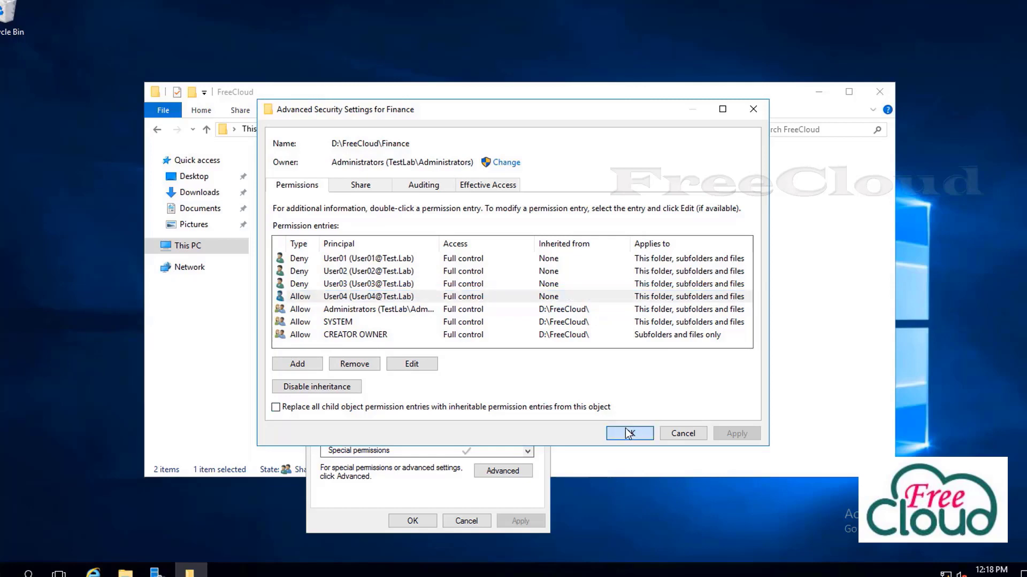
left_click(412, 520)
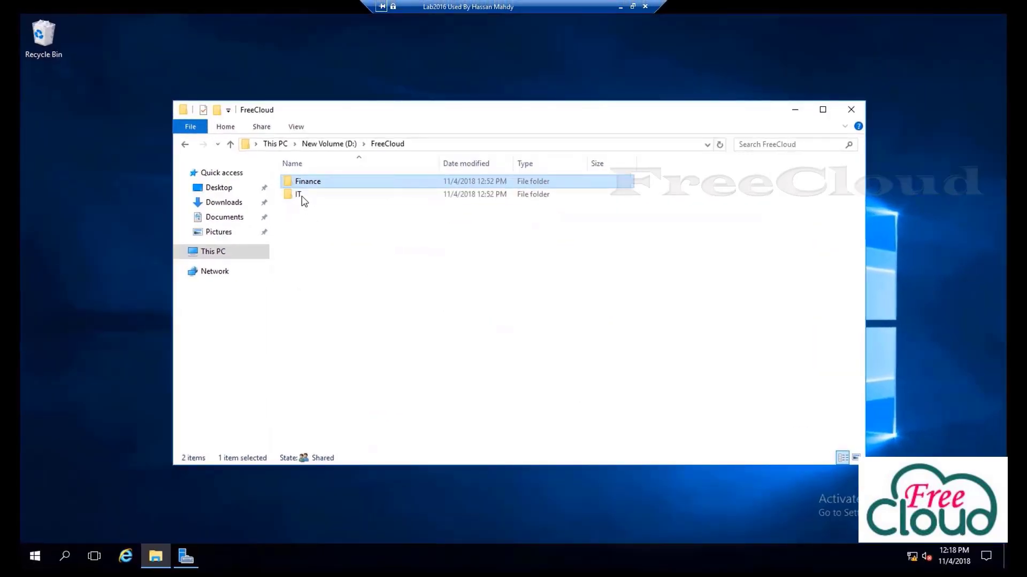
In IT, create text document IT001 containing 'how to install file serve' and save it
double_click(322, 204)
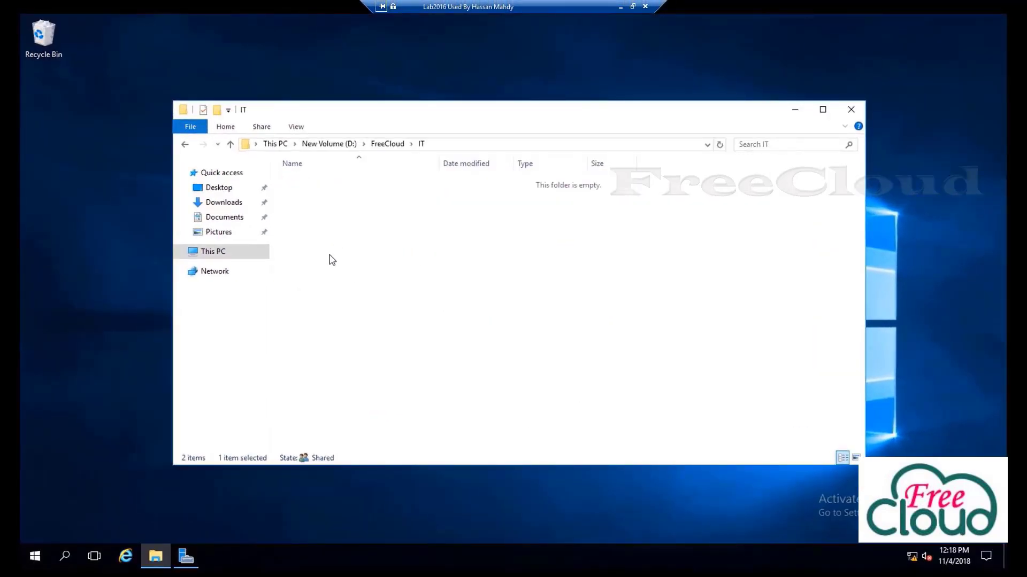
right_click(366, 295)
mouse_move(408, 443)
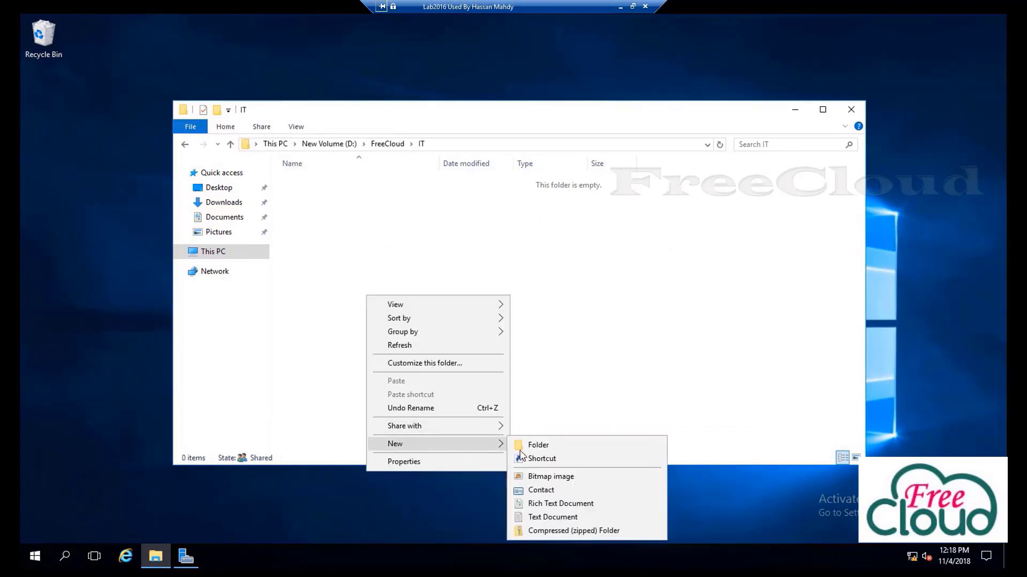
left_click(557, 518)
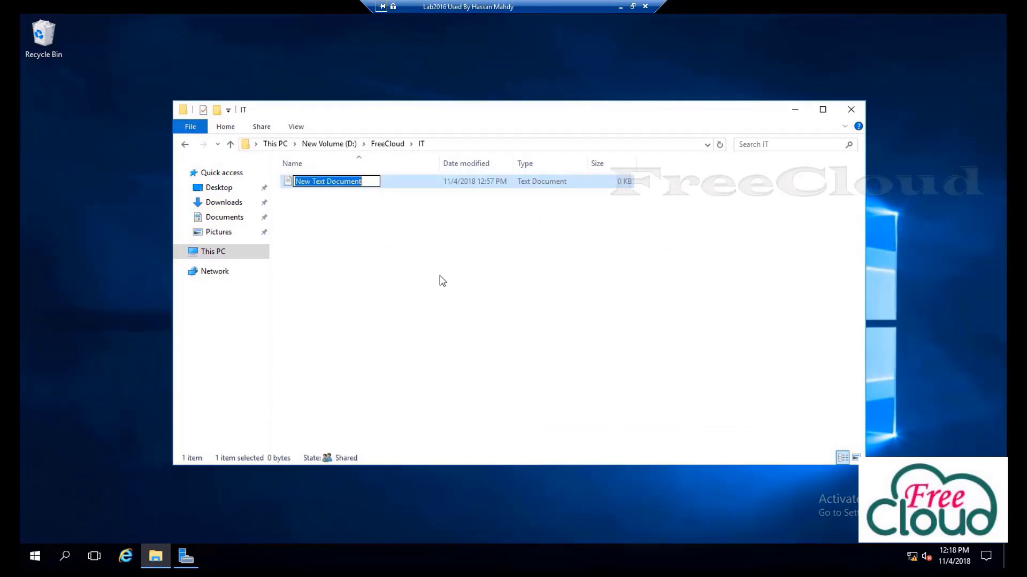
type("IT001")
left_click(441, 280)
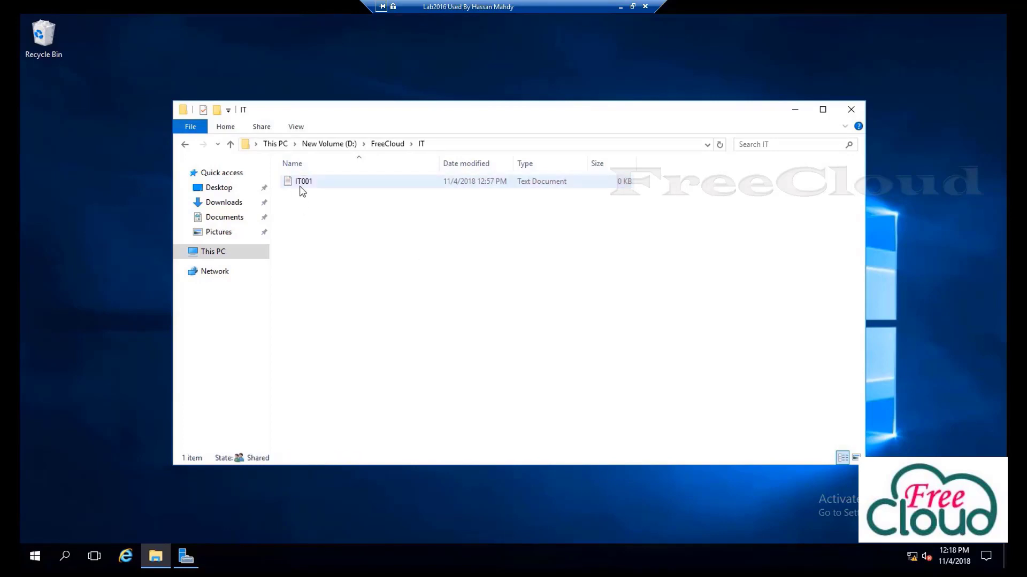
double_click(298, 184)
type("how to ins")
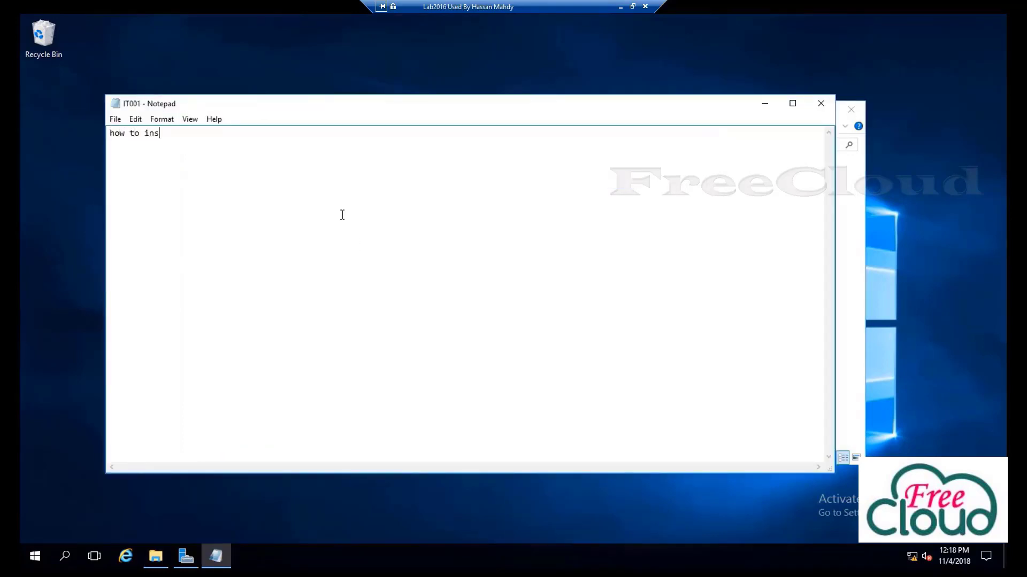
type("tall file server")
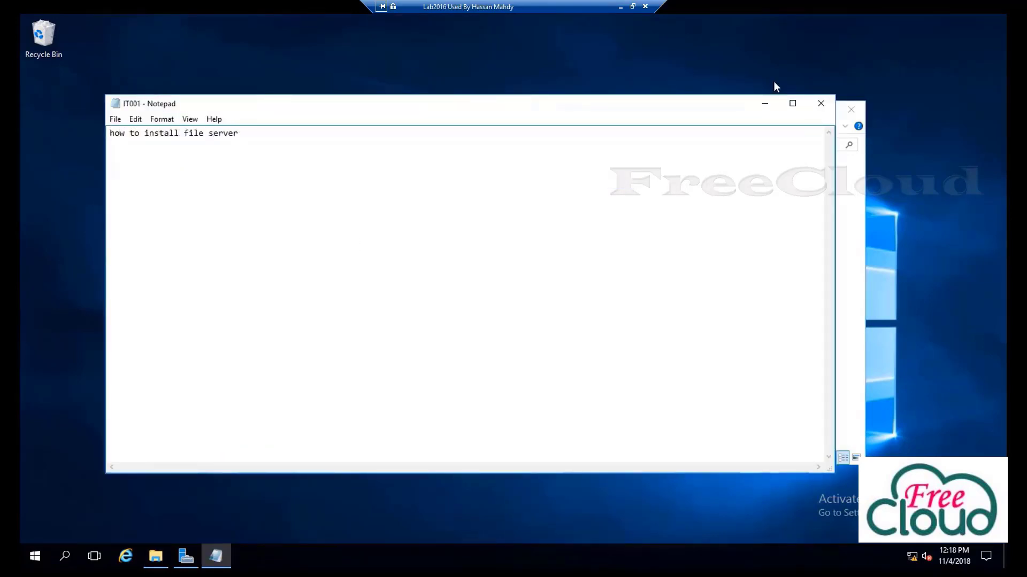
left_click(820, 105)
left_click(478, 291)
Create a new folder named it-freecloud inside IT
right_click(346, 263)
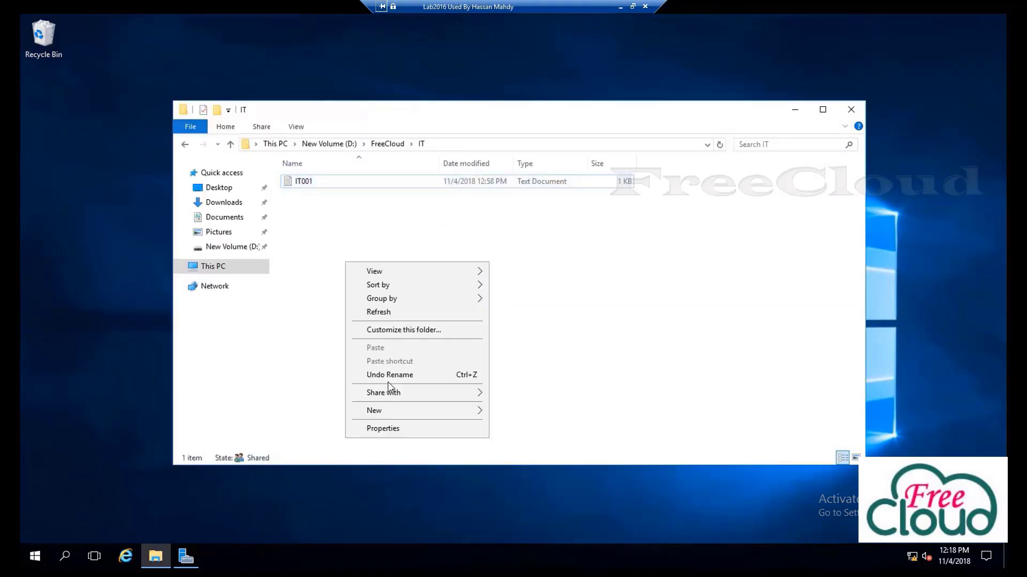
mouse_move(475, 409)
left_click(521, 412)
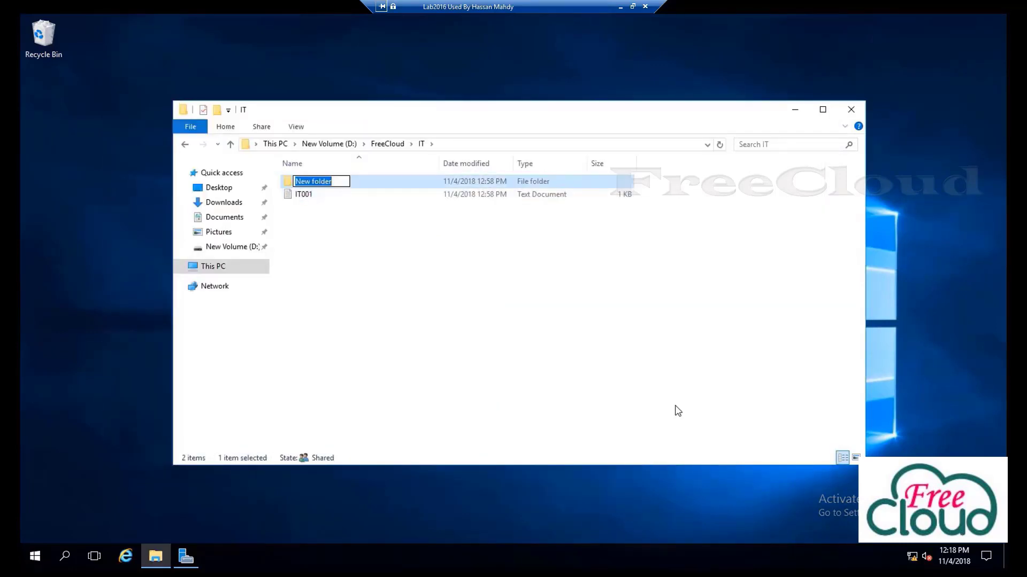
type("it")
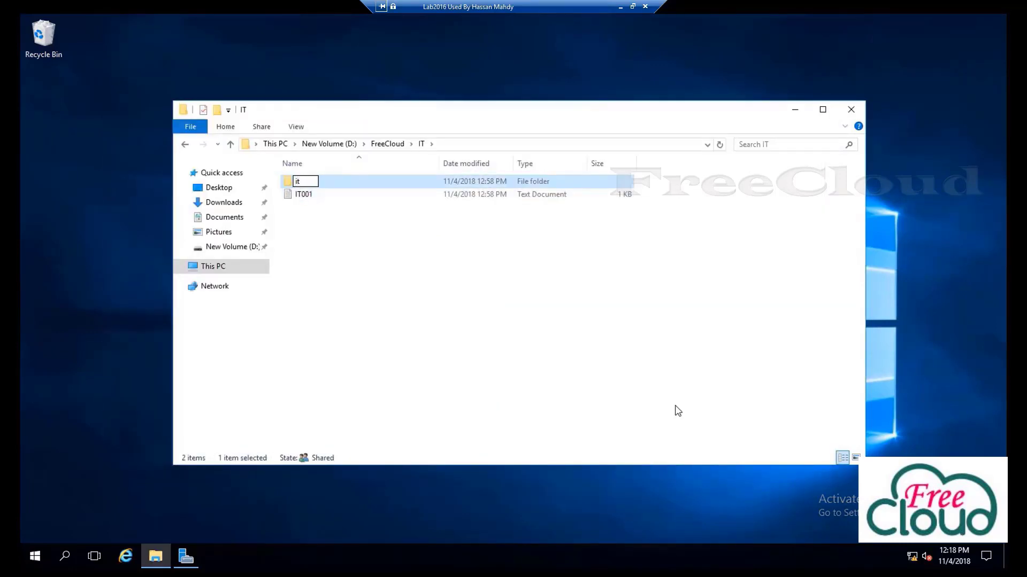
type("-freecloud")
key("Return")
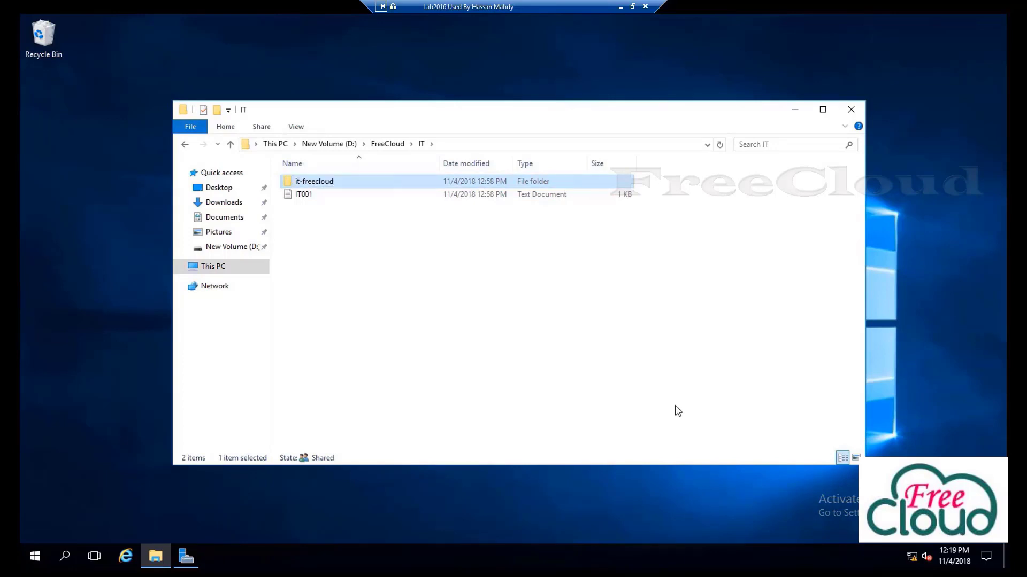
Create a bitmap image named it Pic in IT, then return to FreeCloud
right_click(330, 268)
mouse_move(385, 416)
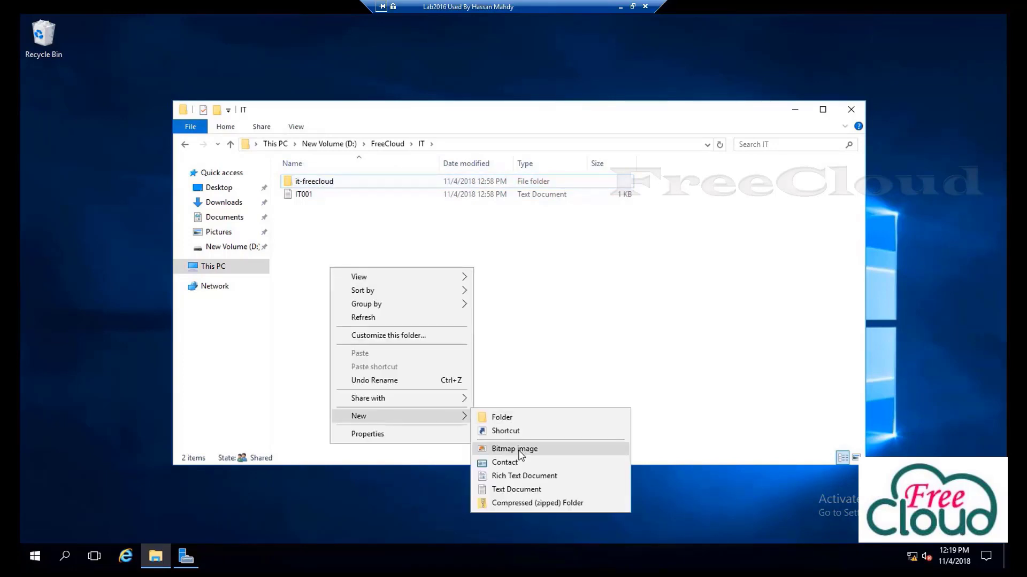
left_click(514, 449)
type("it")
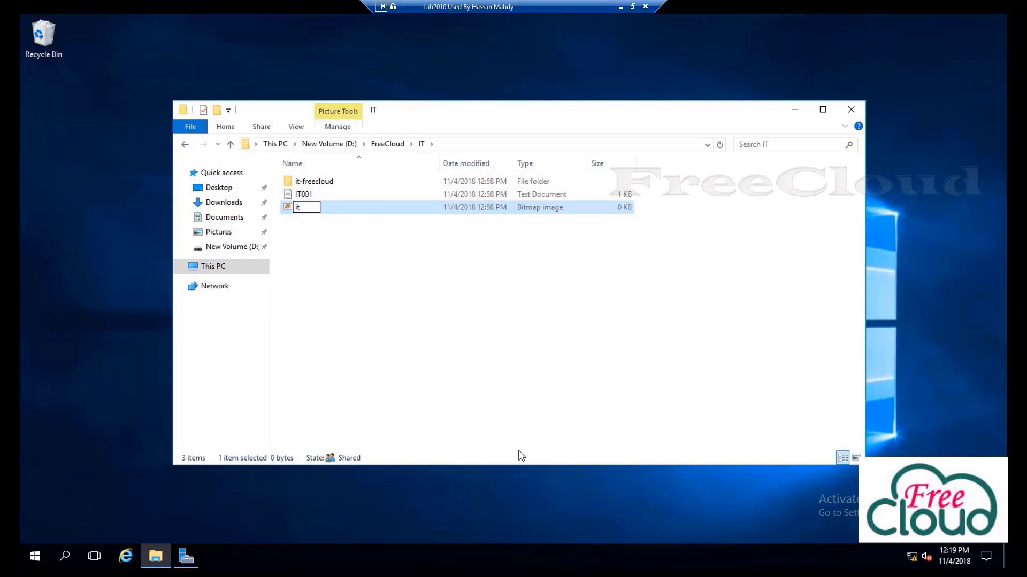
type(" Pic")
left_click(392, 313)
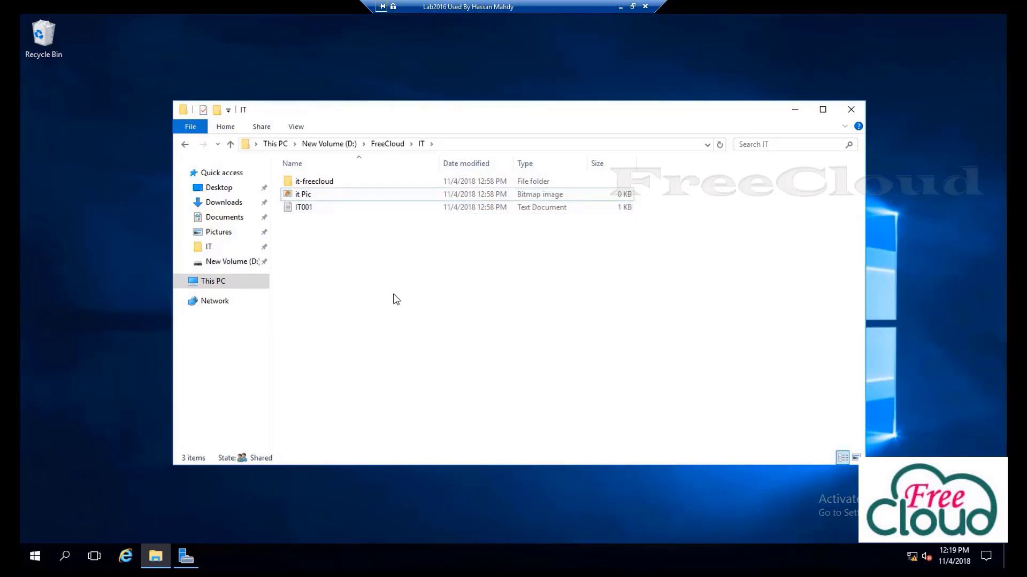
left_click(387, 143)
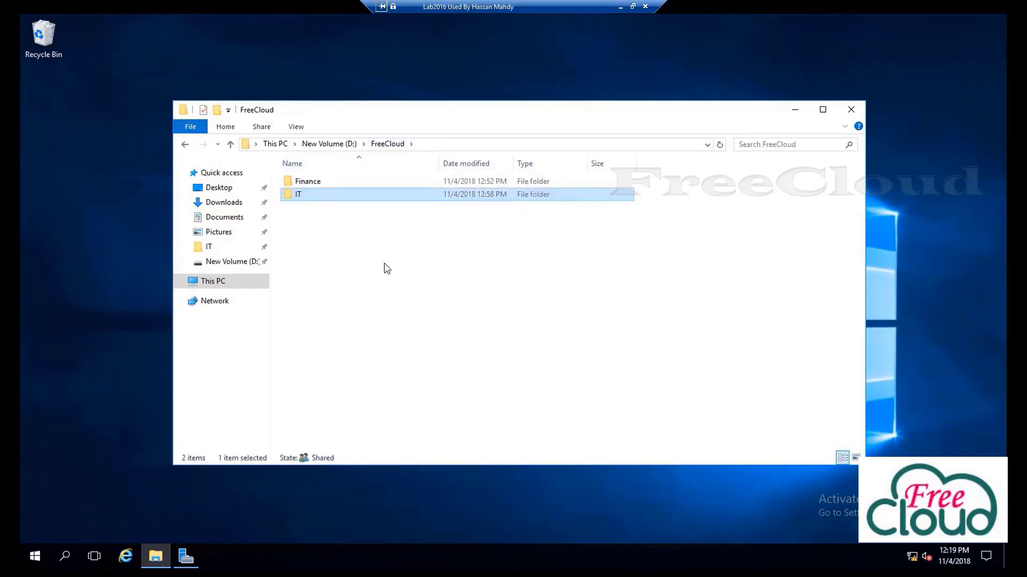
In Finance, create a new folder and name it Fin-001
double_click(307, 181)
right_click(324, 279)
mouse_move(353, 426)
left_click(499, 431)
type("Fin")
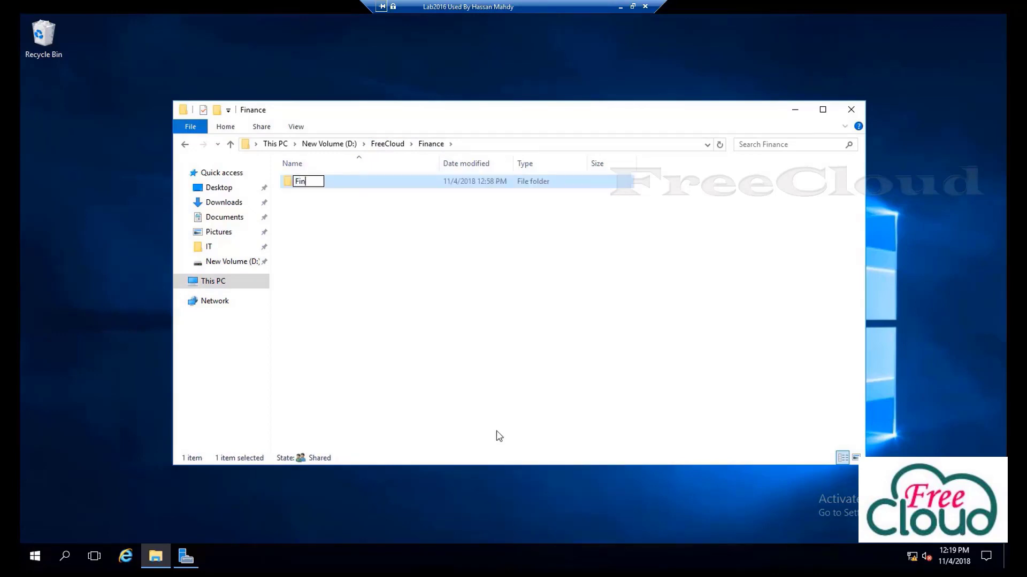
type("ance- 001")
key("Return")
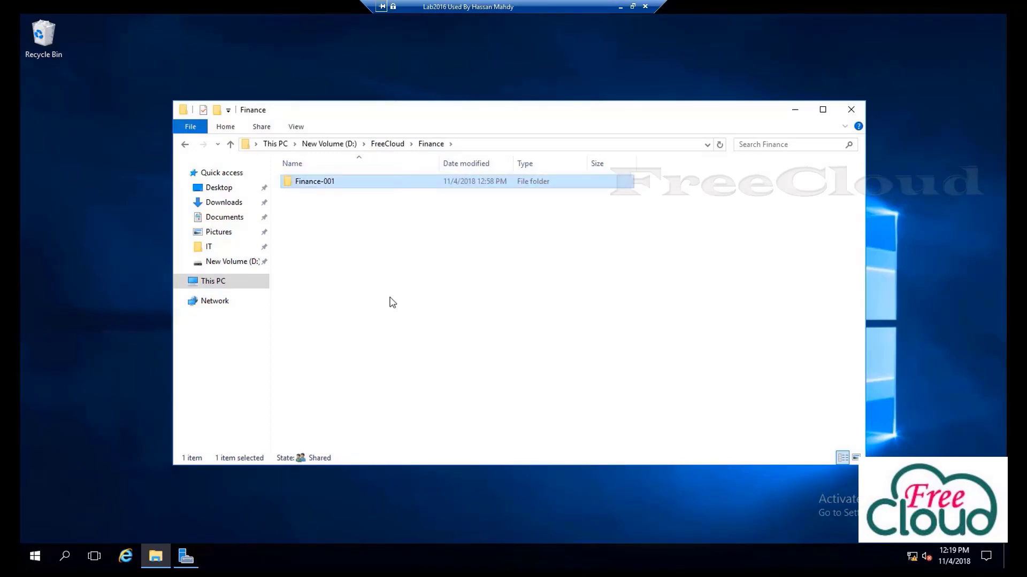
left_click(322, 182)
left_click(321, 182)
key("BackSpace")
key("BackSpace")
key("BackSpace")
key("BackSpace")
Create text document Fin003 containing 'install file server in windows 201' and save it
right_click(331, 244)
mouse_move(368, 393)
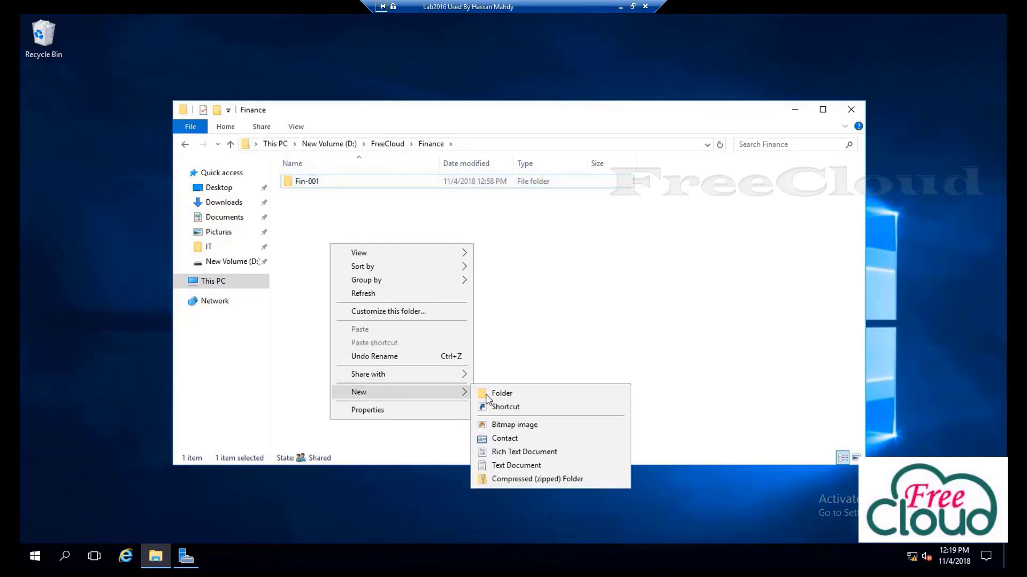
left_click(497, 465)
type("Fin003")
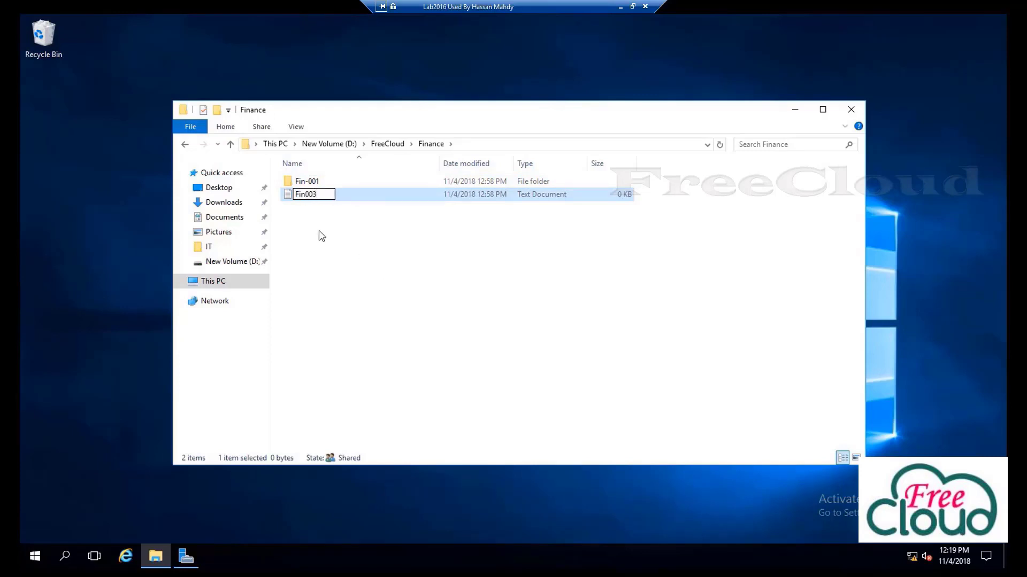
key("Return")
key("Return")
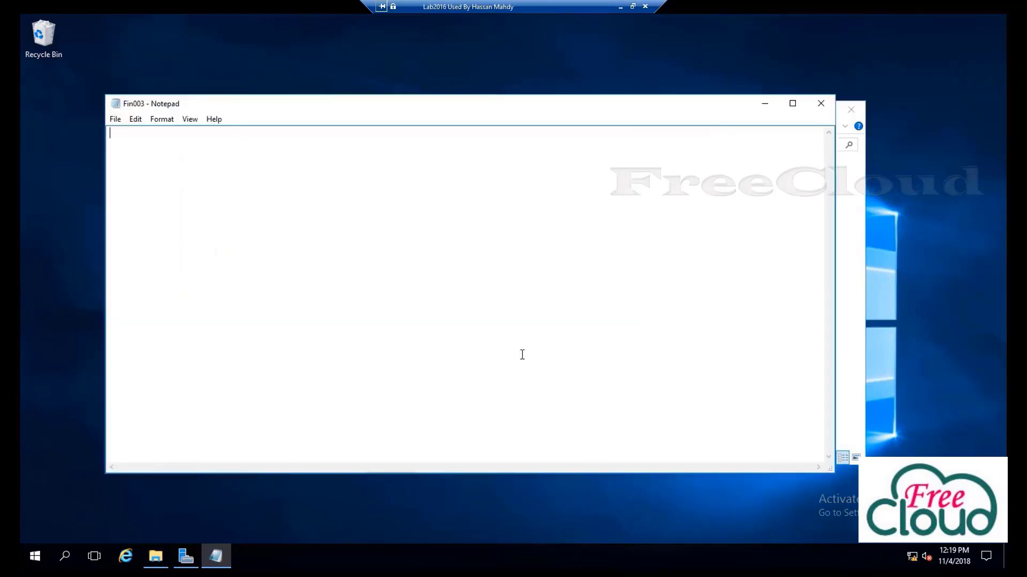
type("install file server ")
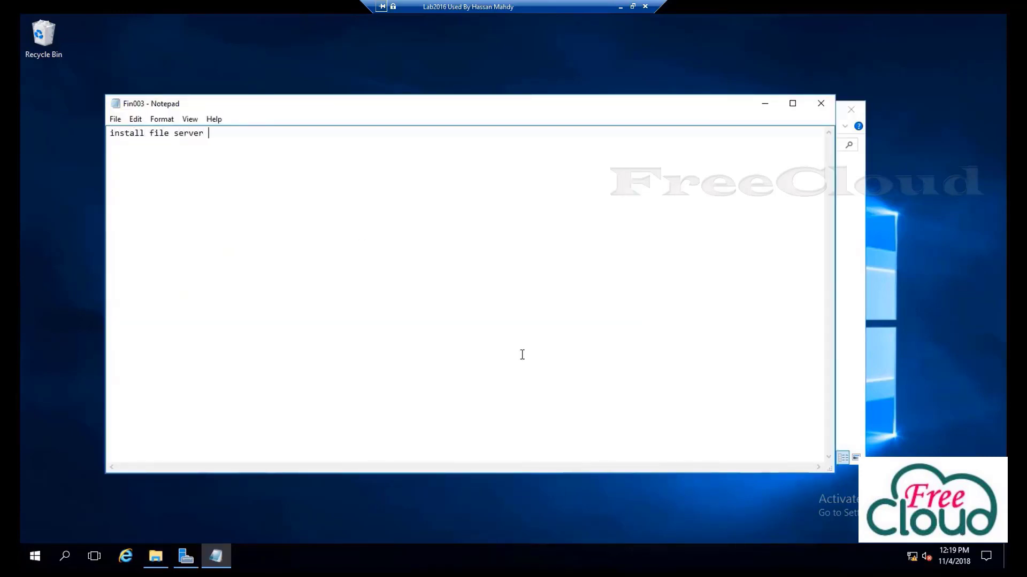
type("in windows 2016")
left_click(821, 104)
left_click(475, 290)
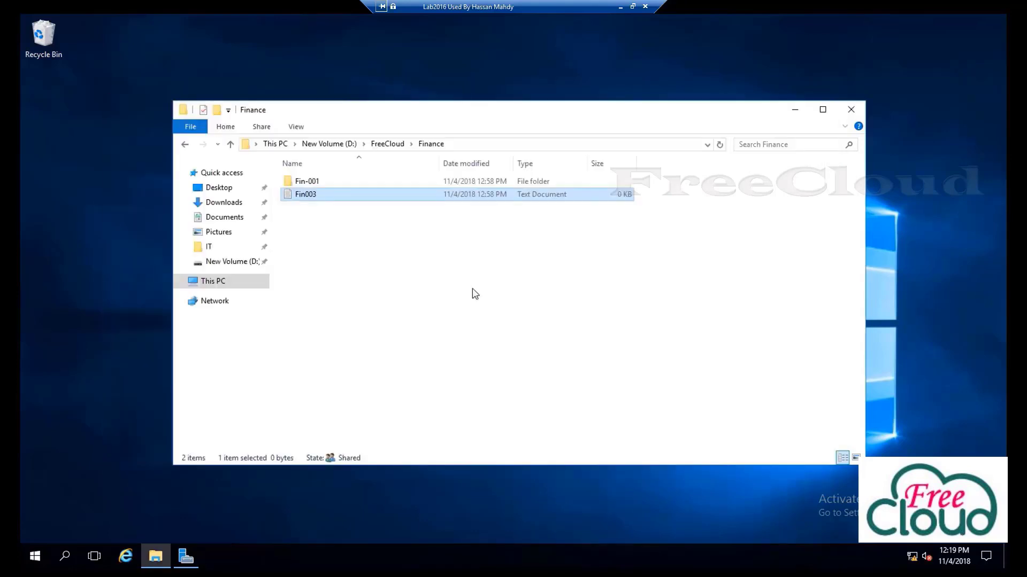
Return to the FreeCloud folder on the server, selecting IT and Finance
left_click(389, 144)
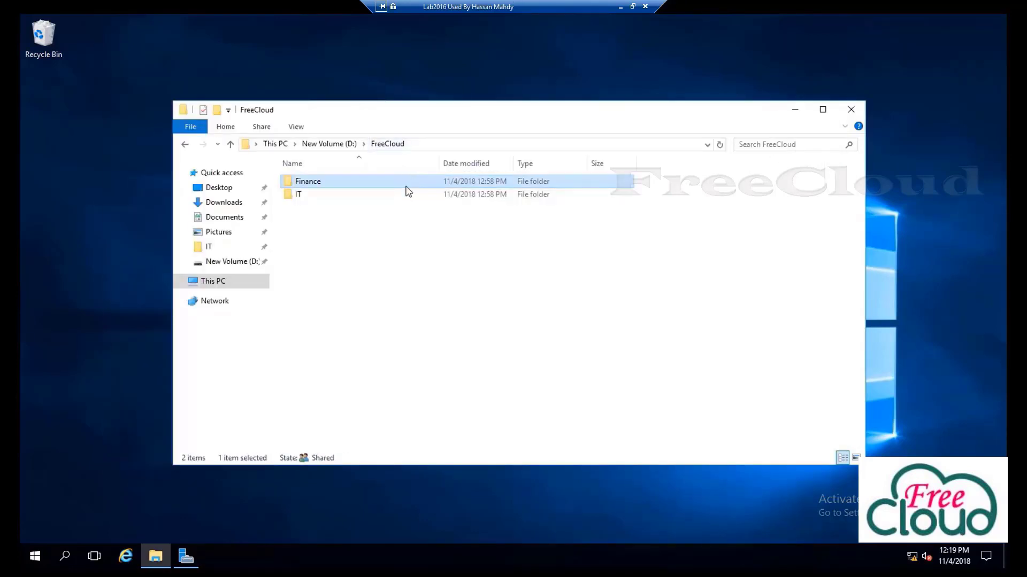
left_click(308, 197)
left_click(313, 185)
Switch to the Windows 10 client VM and sign in as User01 with its password
left_click(620, 7)
mouse_move(174, 566)
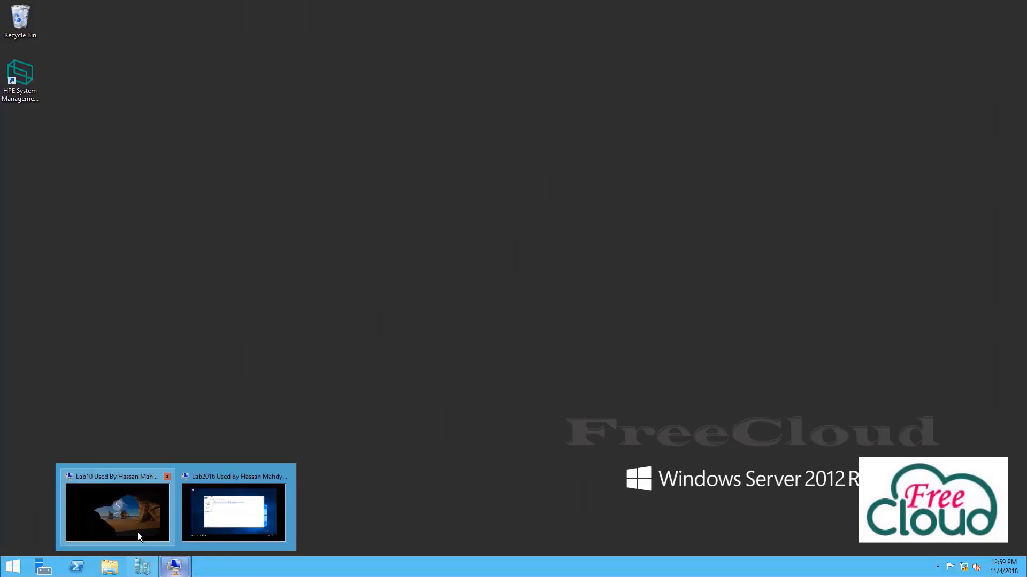
left_click(137, 529)
left_click(509, 290)
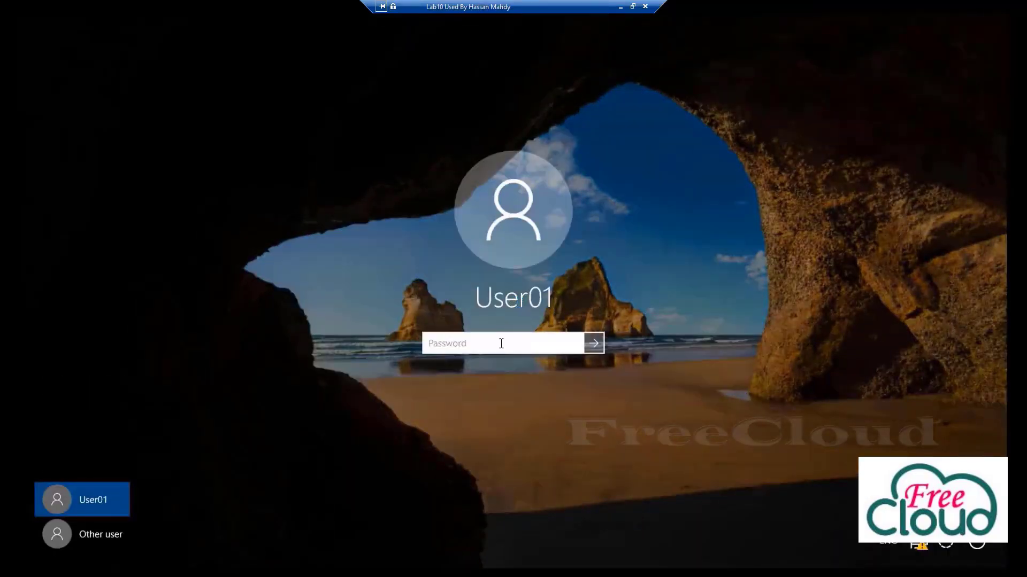
type("••••••••••••••")
key("Return")
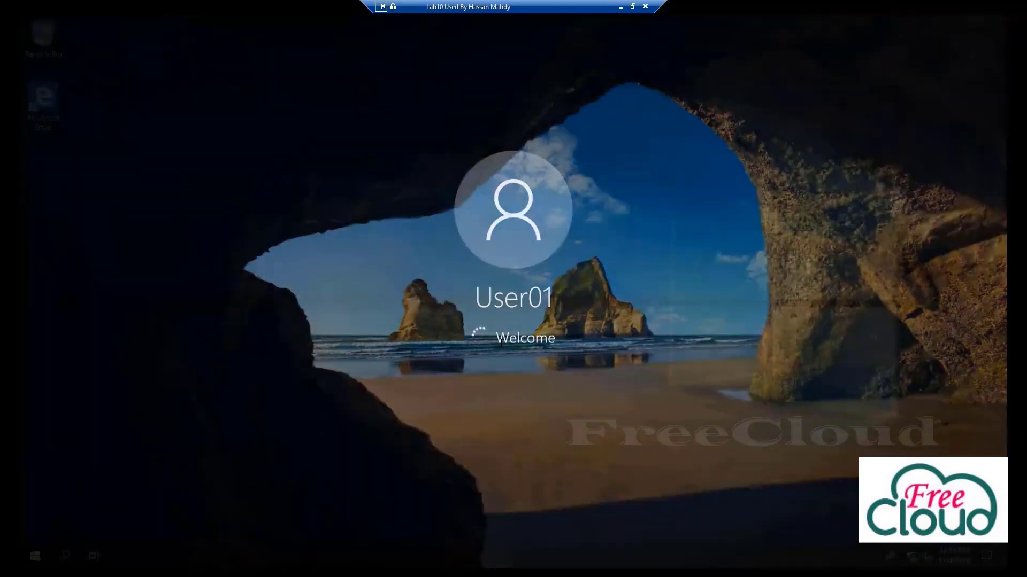
key("super+e")
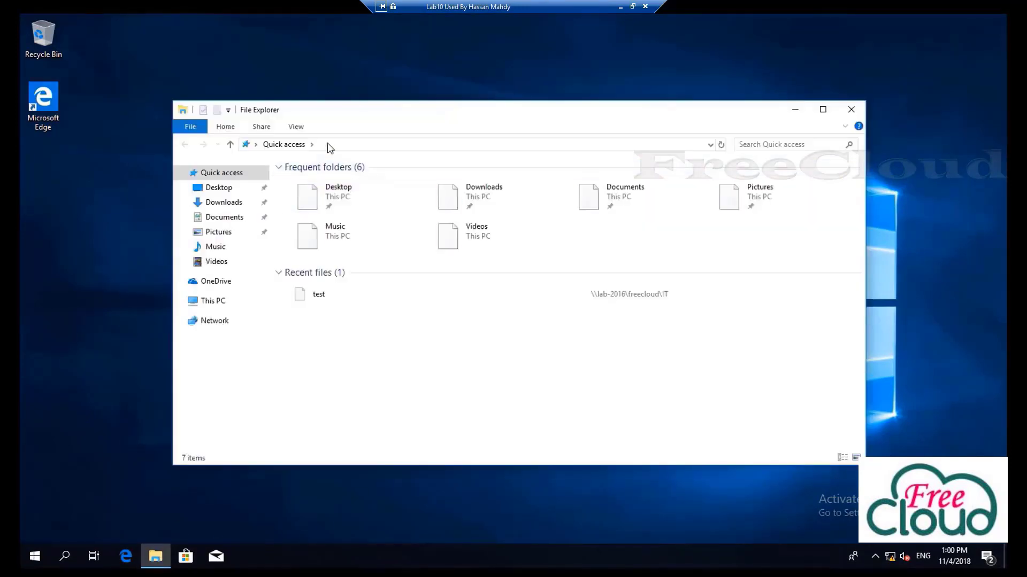
Browse to \\lab-2016\FreeCloud from the address bar using autocomplete suggestions
left_click(328, 145)
type("\\\\lab")
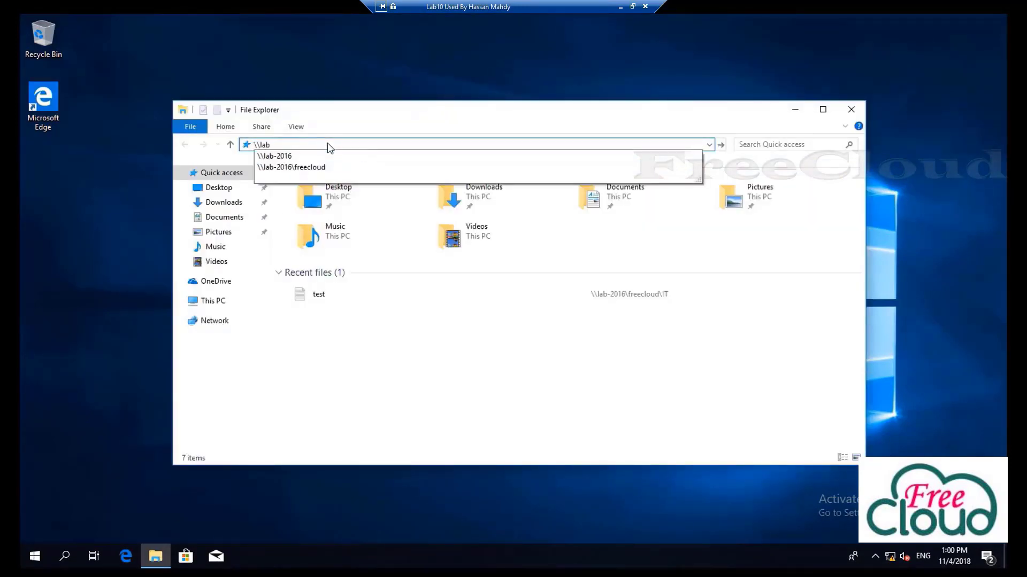
key("Down")
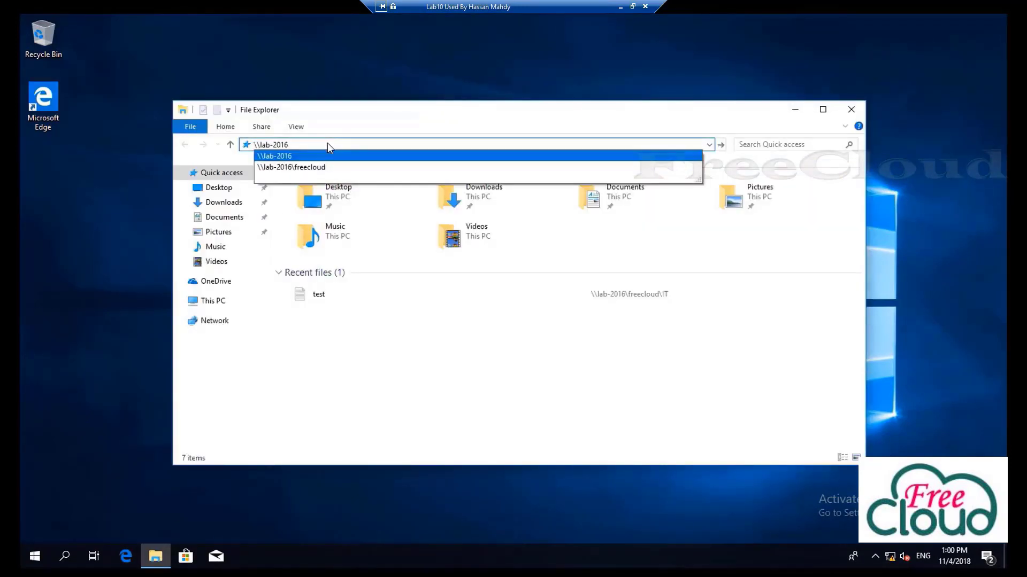
type("\\fr")
key("Down")
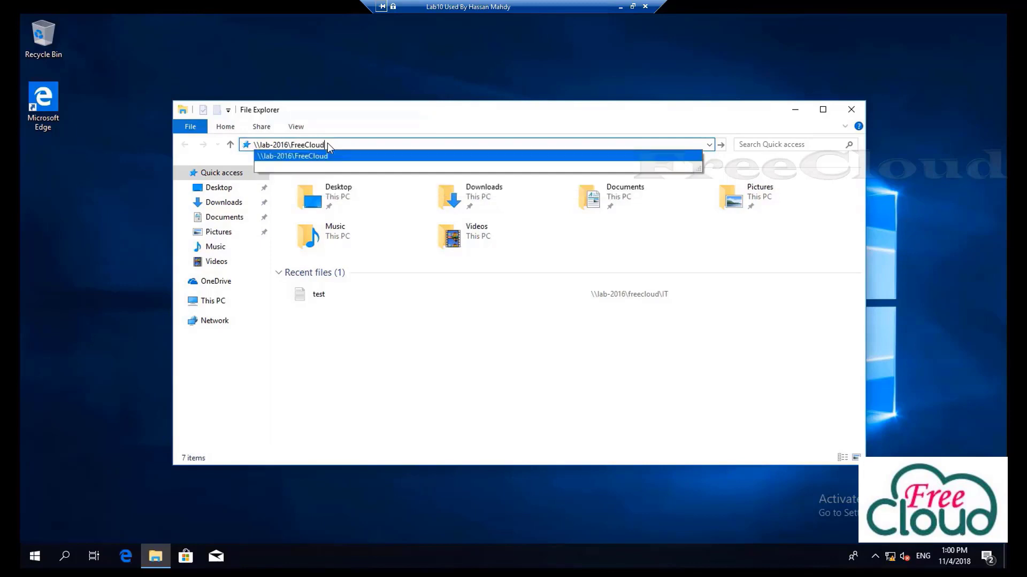
key("Return")
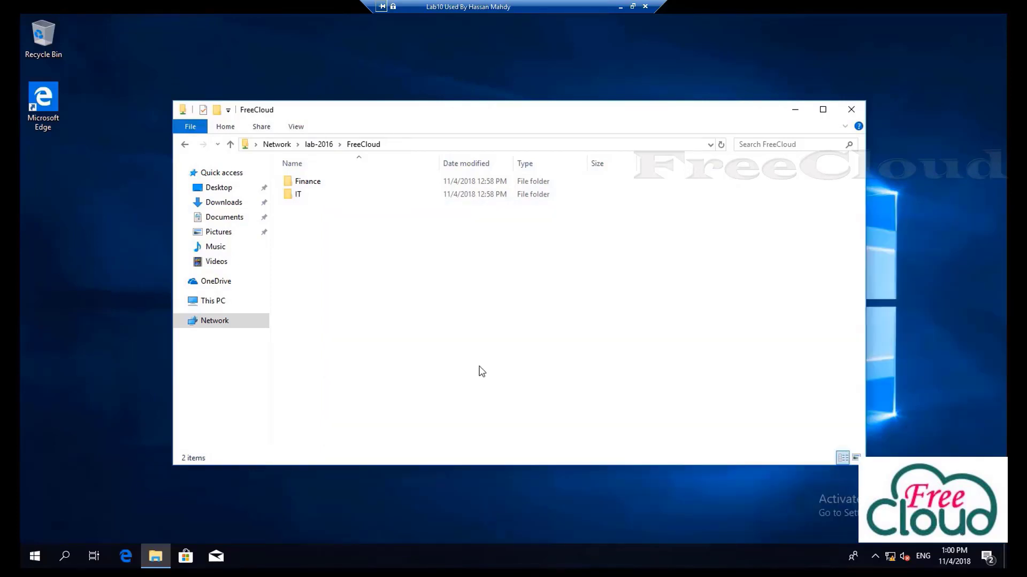
Create a folder named 'created by User01' inside the IT folder
left_click(303, 195)
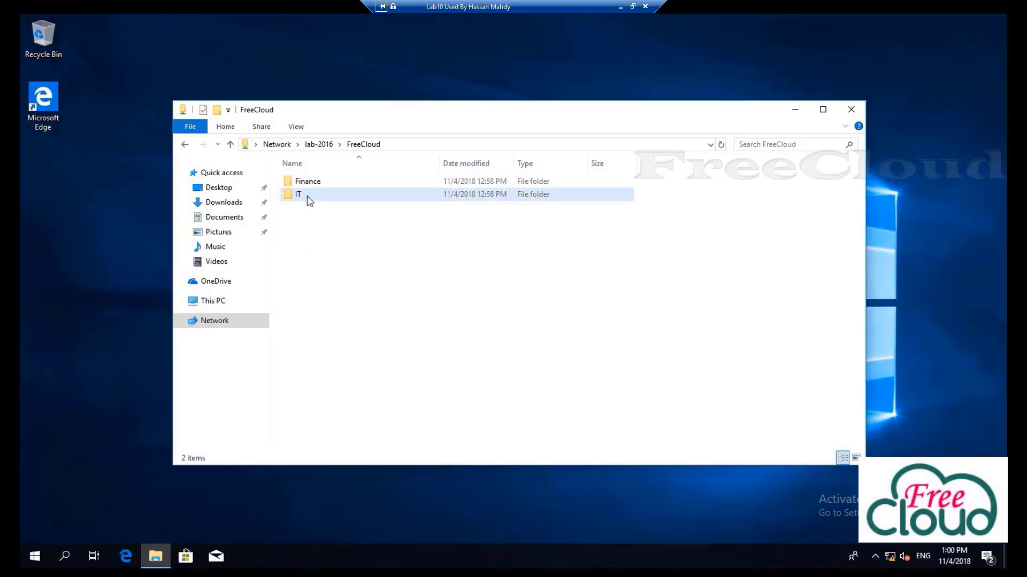
double_click(303, 199)
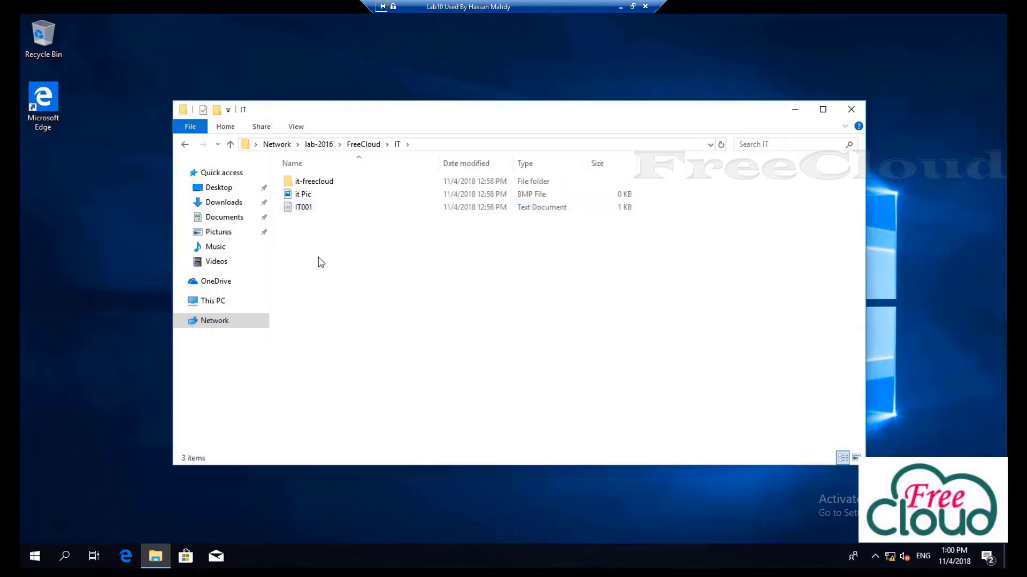
right_click(336, 258)
mouse_move(380, 373)
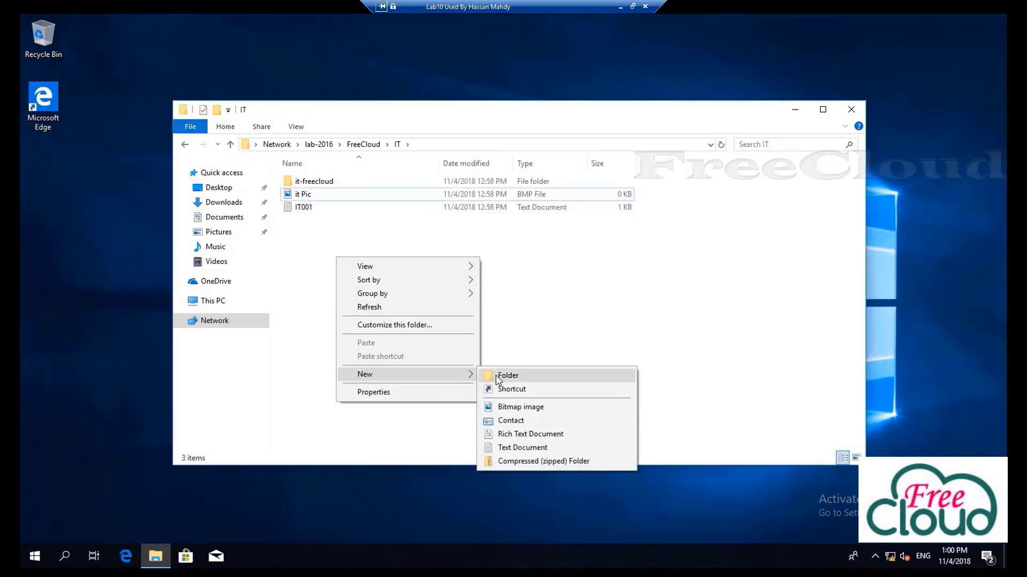
left_click(500, 374)
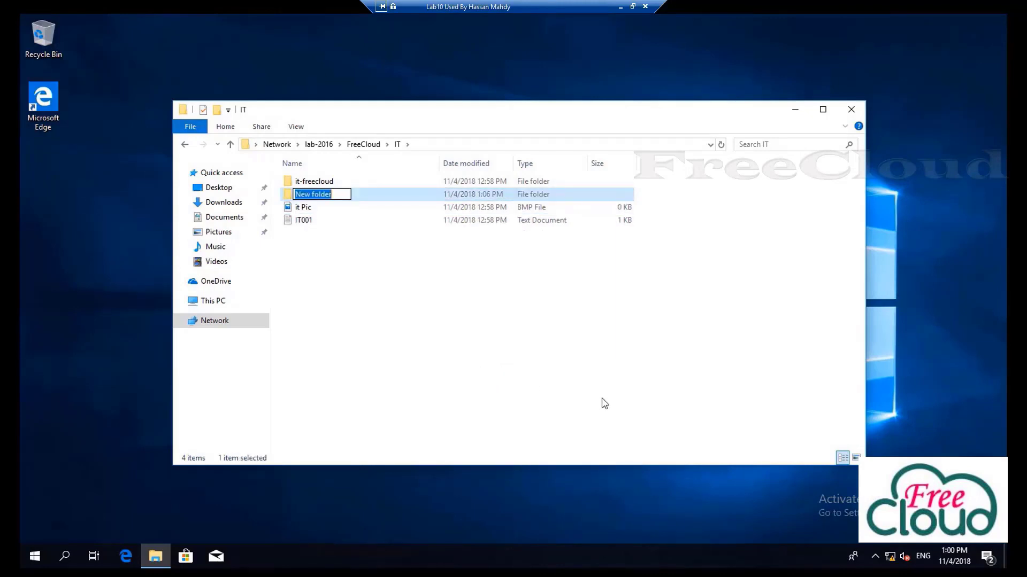
type("creat")
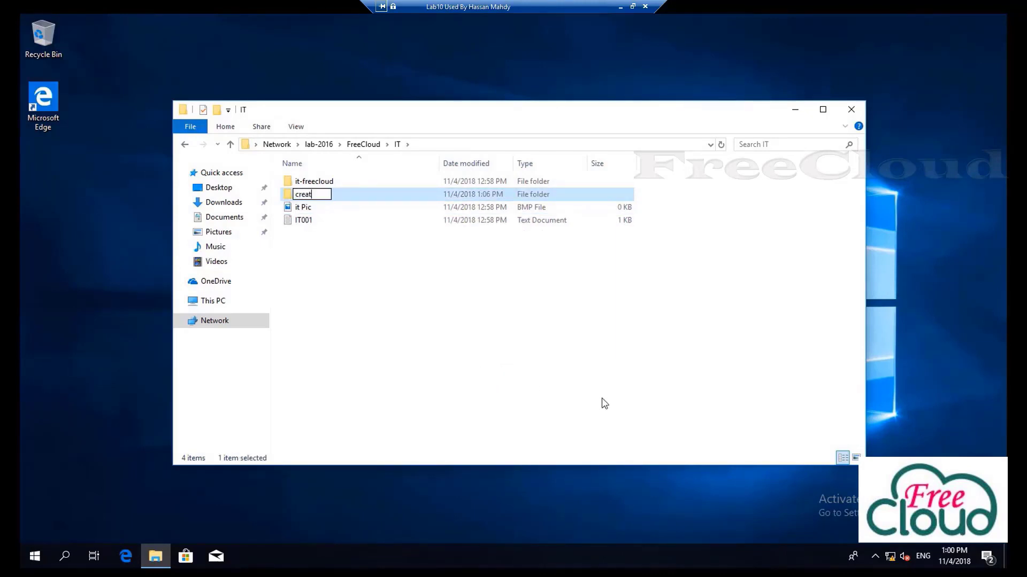
type("ed by User01")
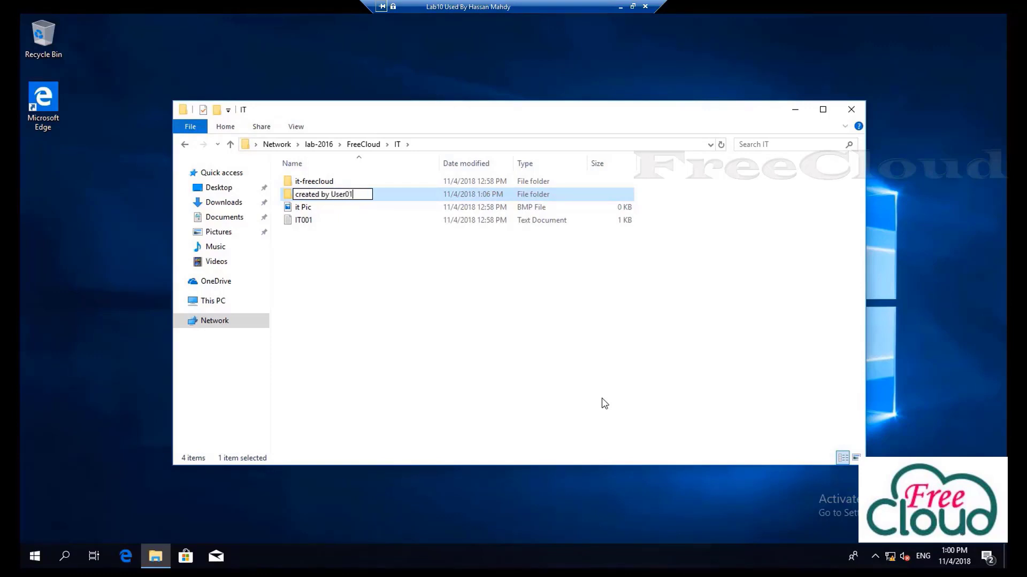
left_click(405, 316)
Add the line 'edit by user01' to IT001 and save it
double_click(306, 221)
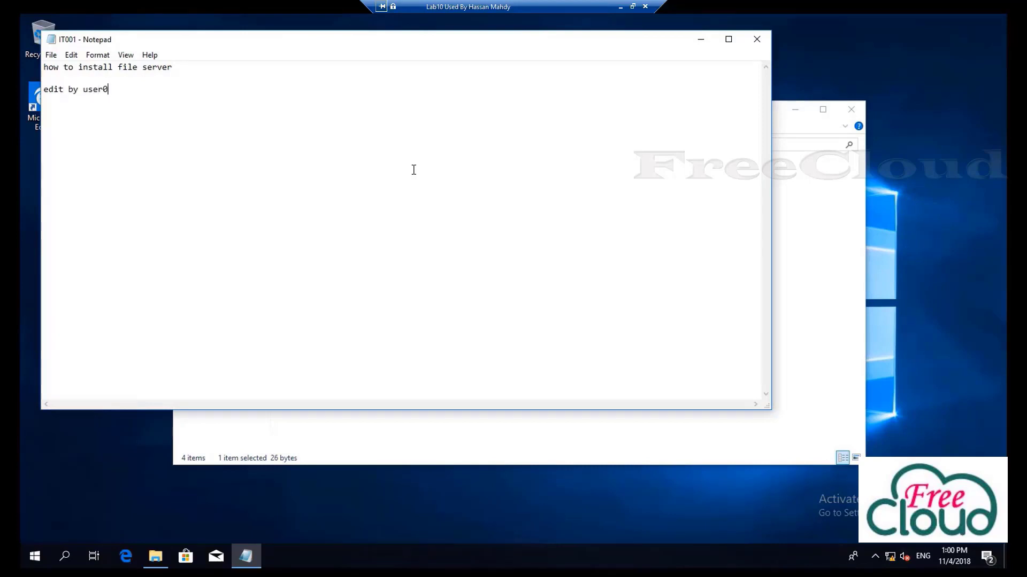
type("1")
left_click(756, 39)
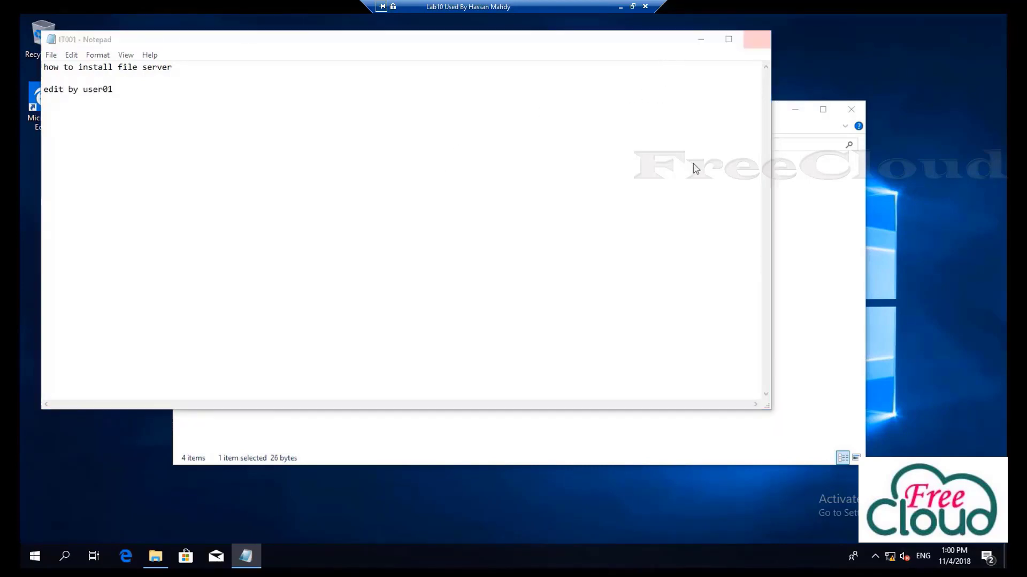
left_click(484, 296)
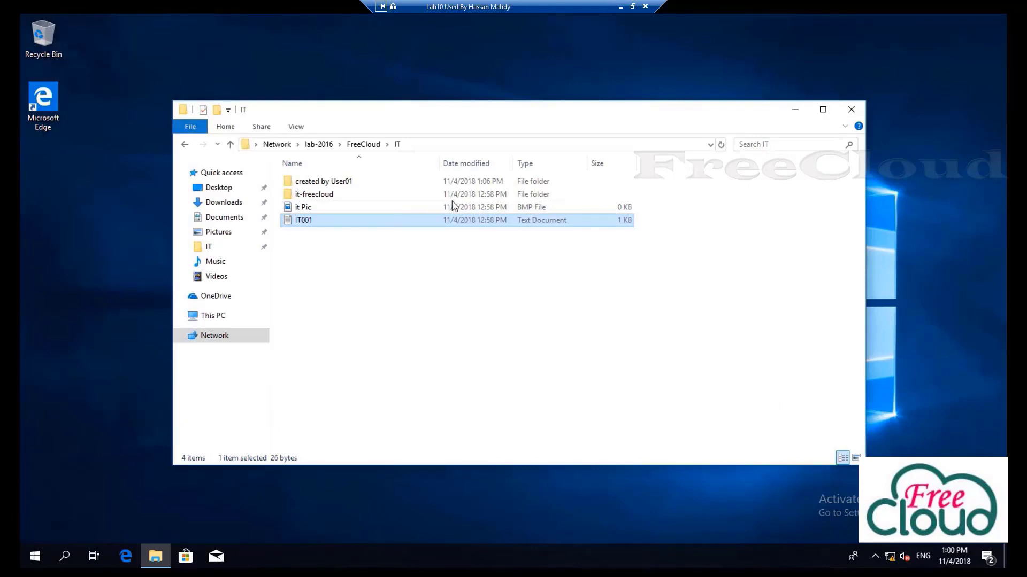
Delete the 'it Pic' file from the IT folder
right_click(359, 272)
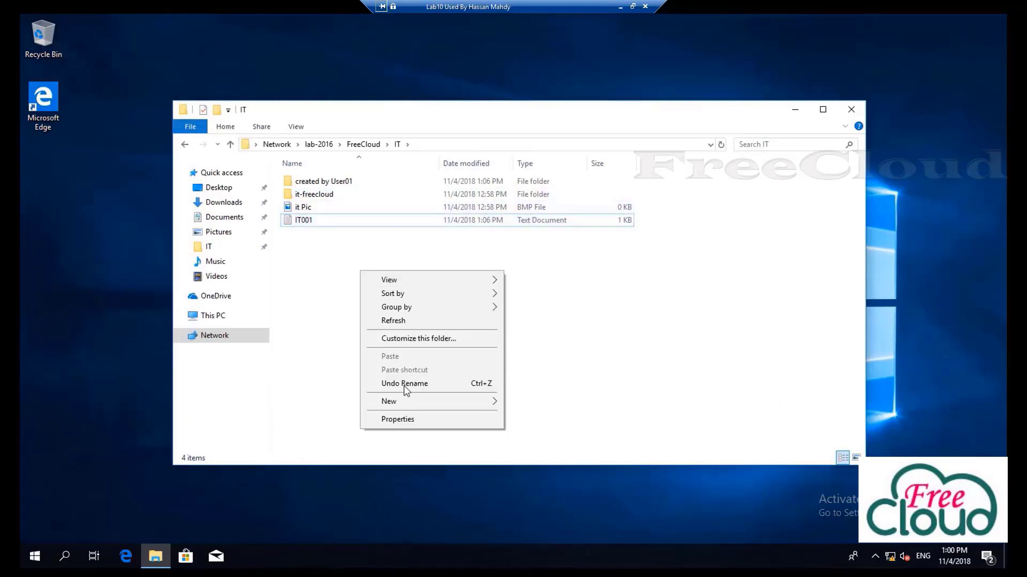
right_click(310, 210)
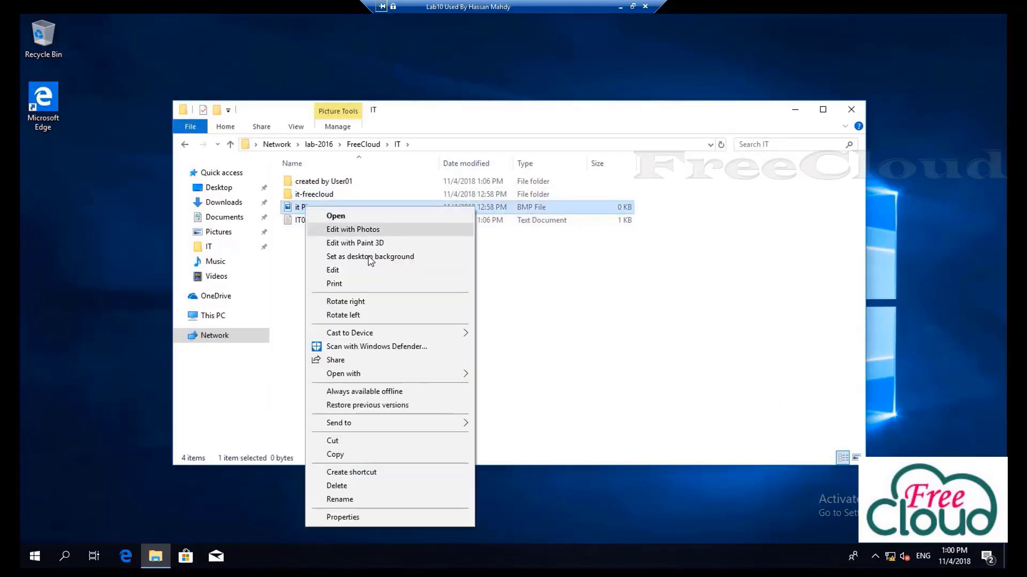
left_click(354, 486)
left_click(554, 338)
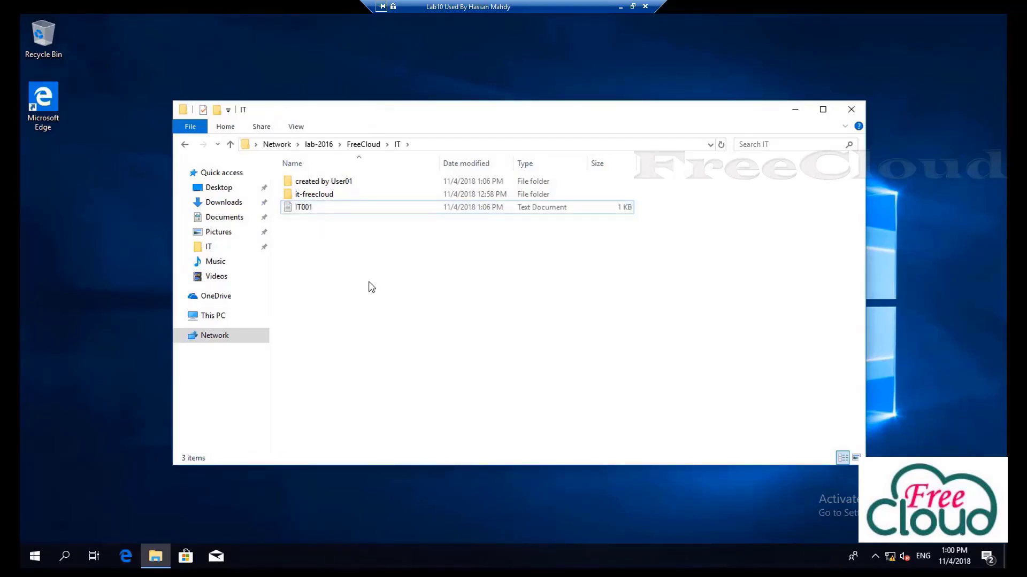
Create a new bitmap image named 'IT-Pic02by user01' in the IT folder
right_click(367, 287)
mouse_move(395, 368)
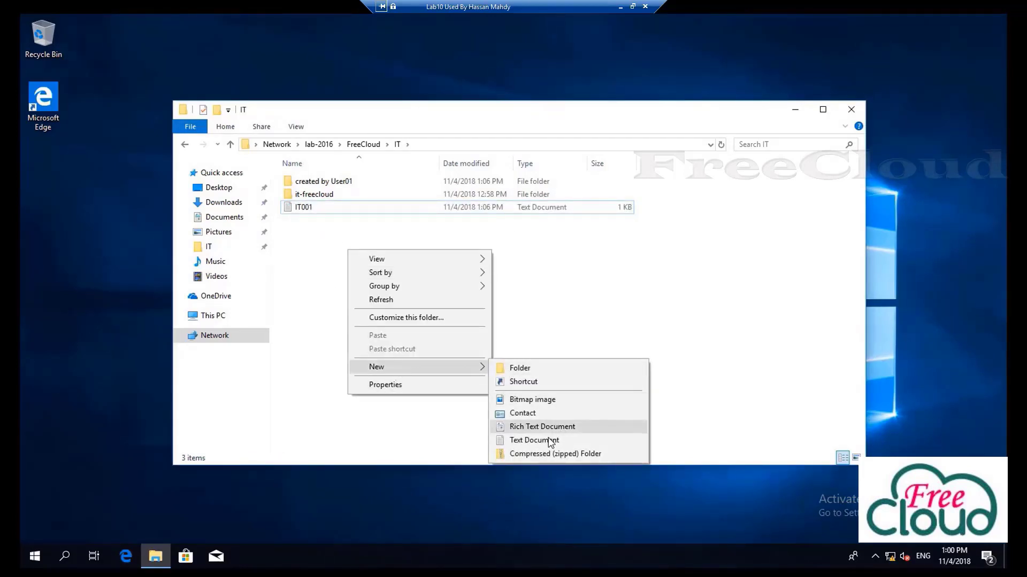
left_click(532, 400)
type("IT-P")
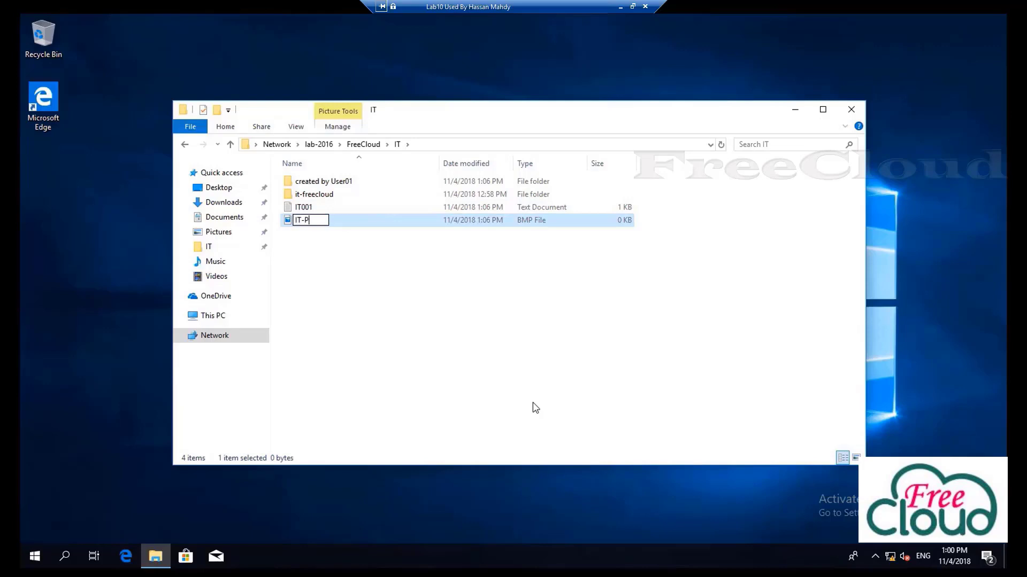
type("ic02by user0")
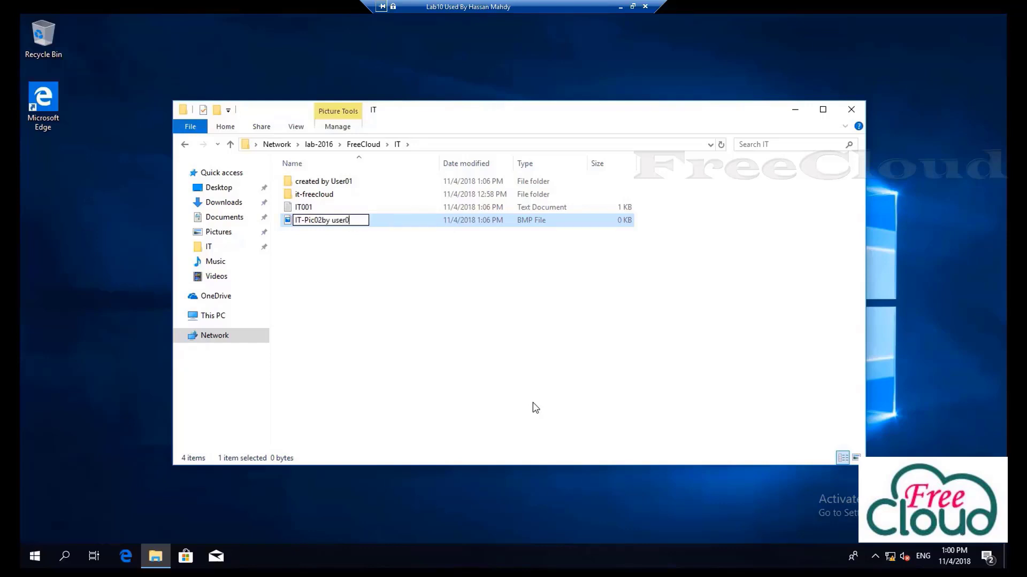
type("1")
left_click(531, 374)
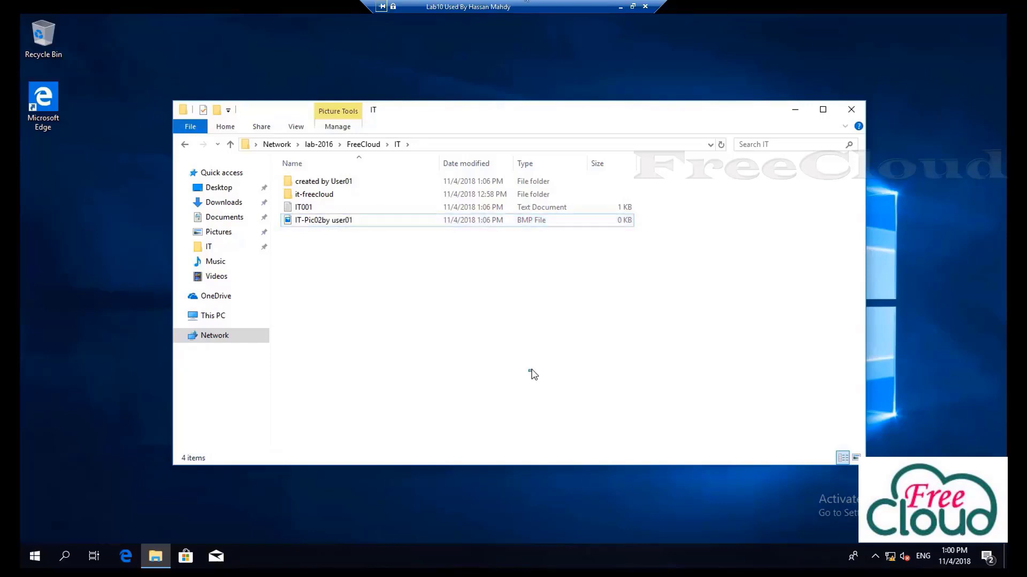
left_click(370, 150)
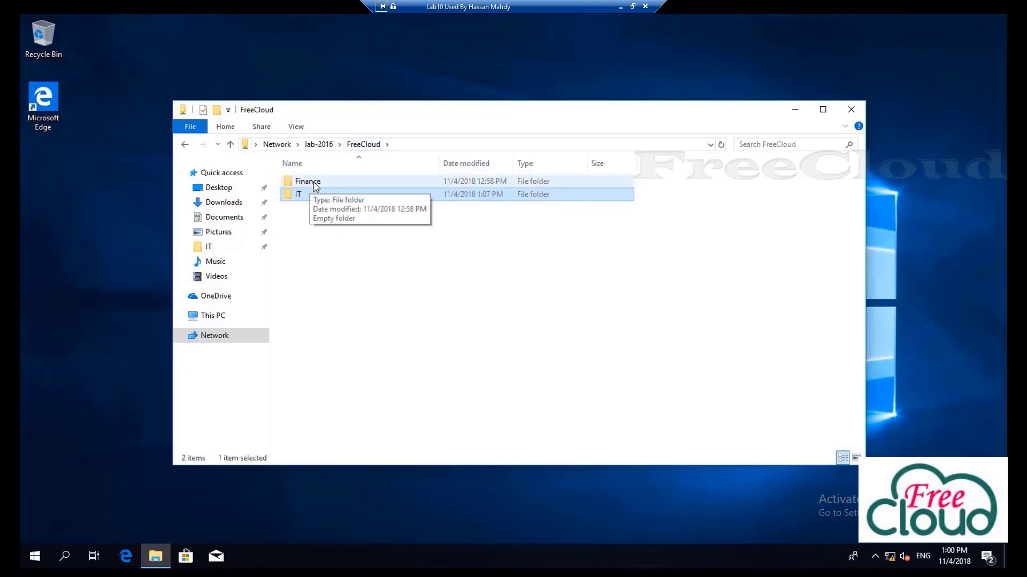
double_click(314, 185)
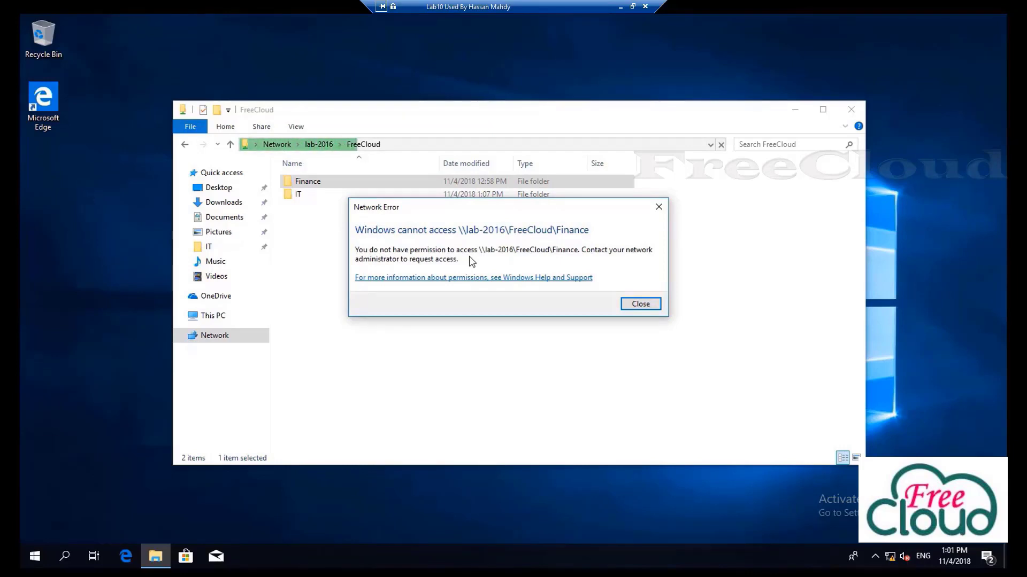
left_click(644, 306)
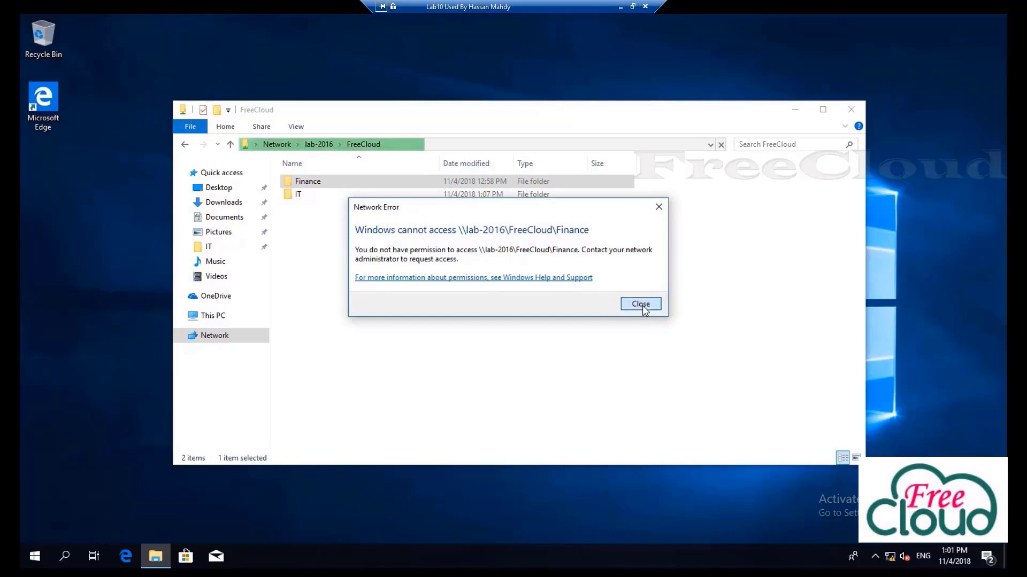
left_click(565, 364)
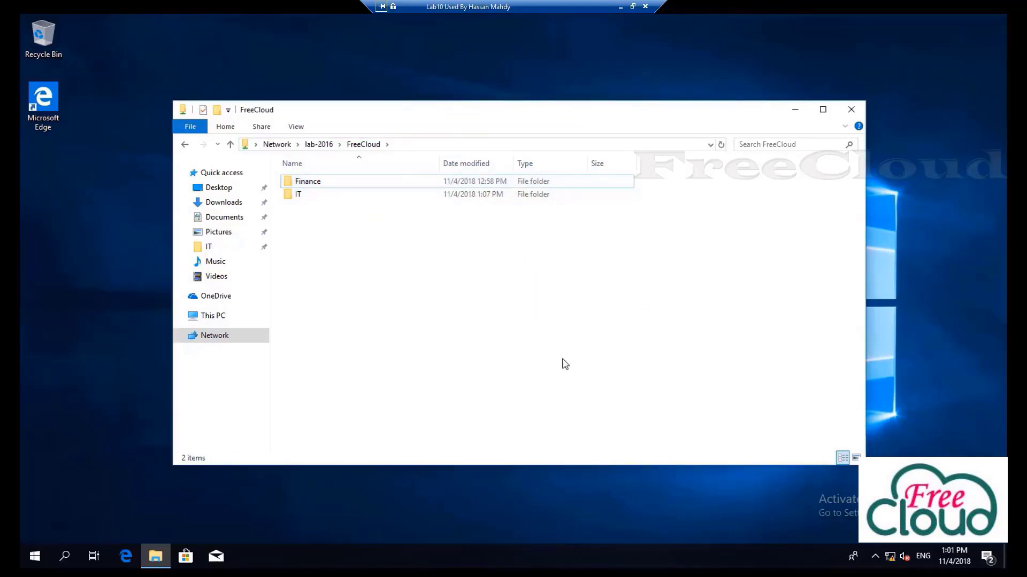
Copy the share path and map \\lab-2016\FreeCloud as network drive Z:
left_click(414, 145)
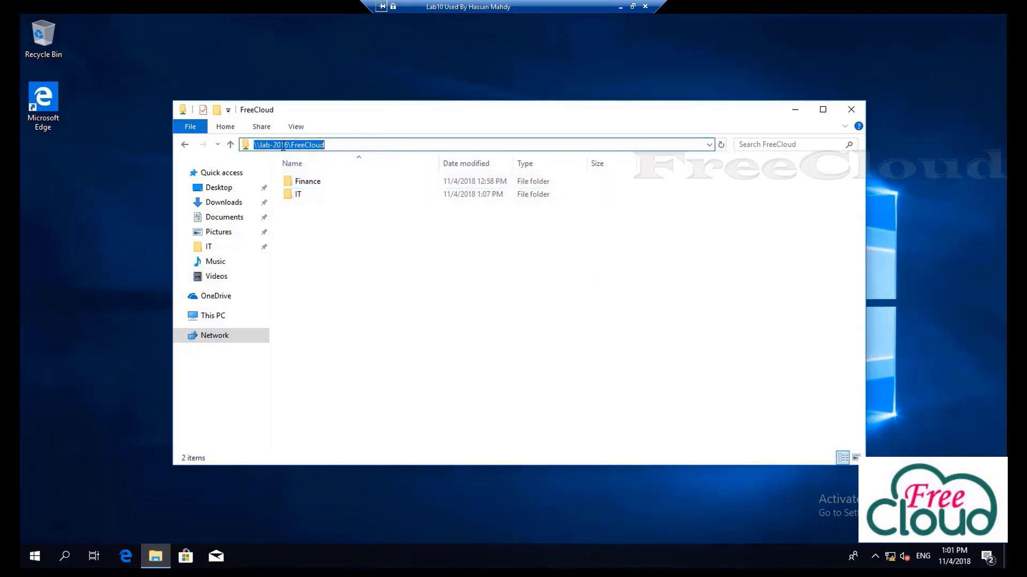
right_click(286, 144)
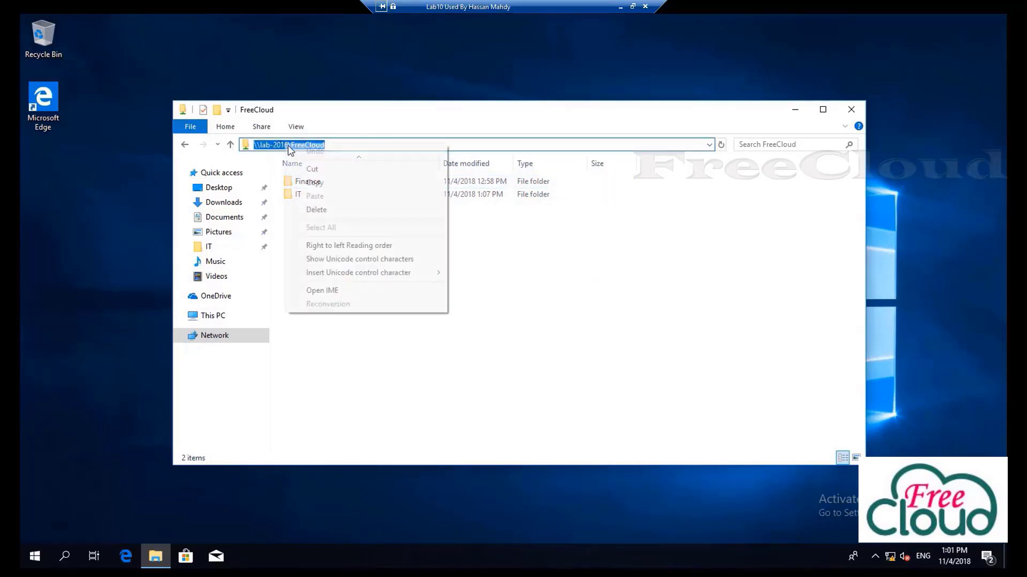
left_click(324, 183)
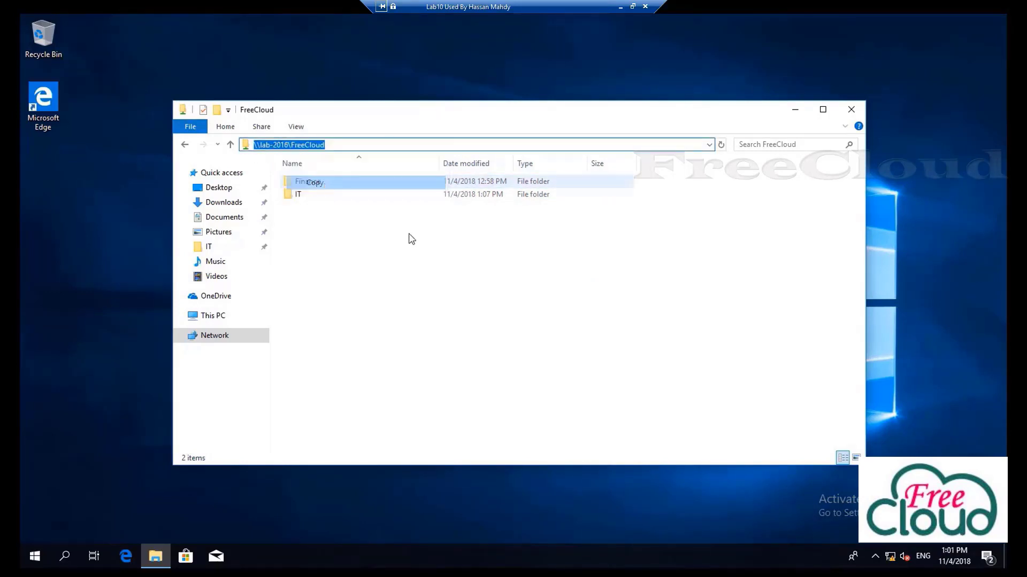
left_click(216, 318)
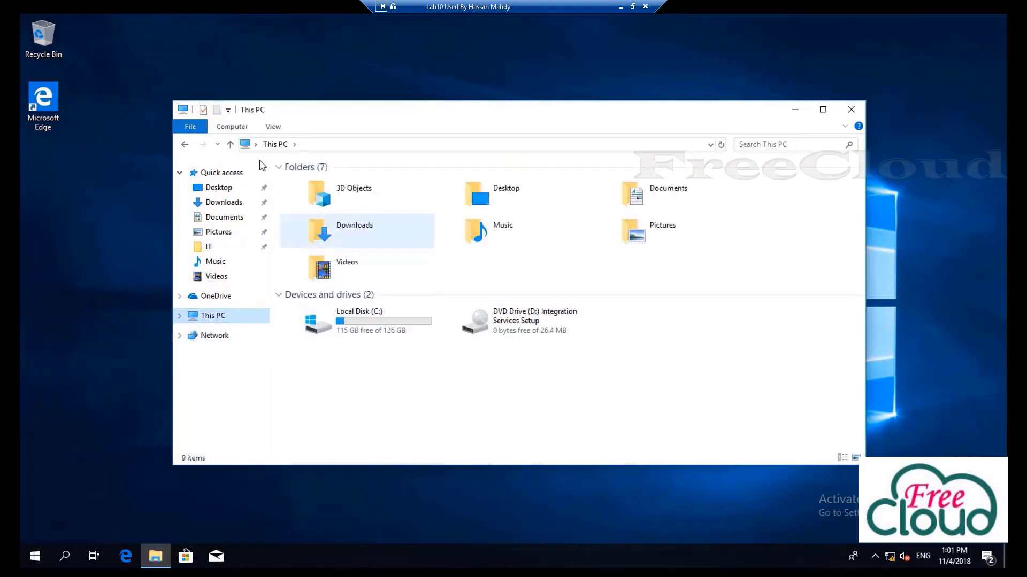
left_click(231, 126)
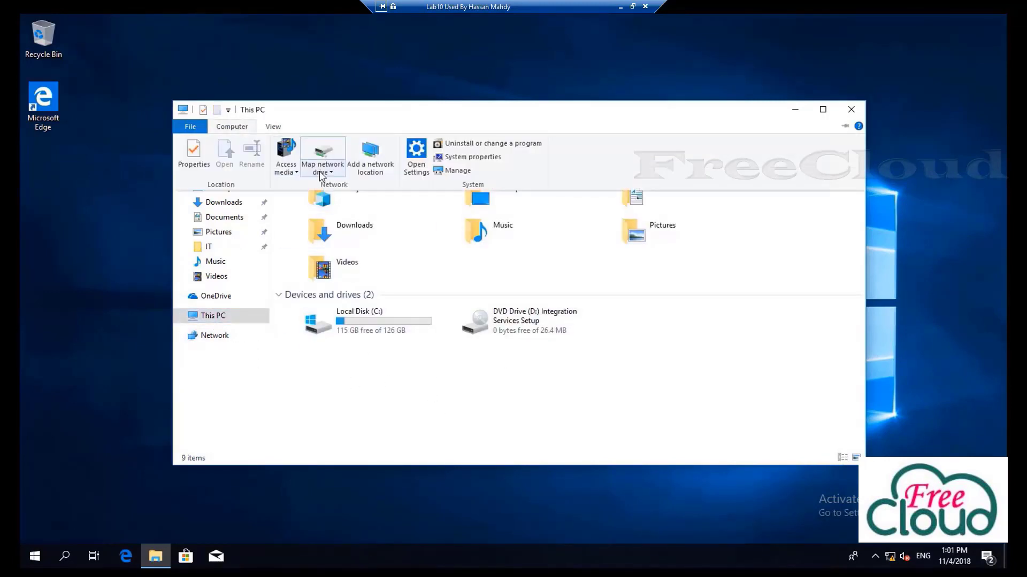
left_click(322, 172)
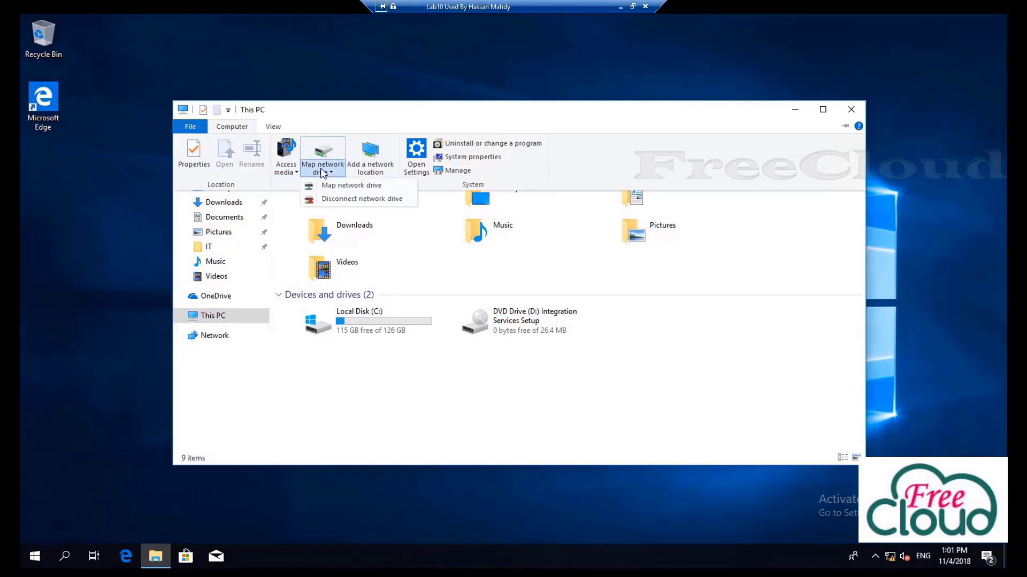
left_click(358, 186)
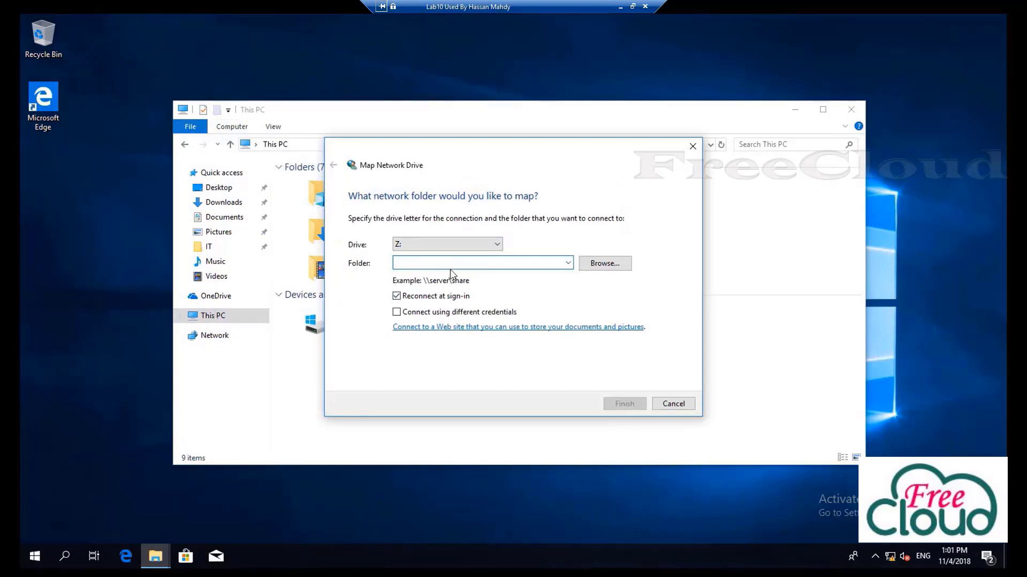
right_click(449, 265)
left_click(482, 317)
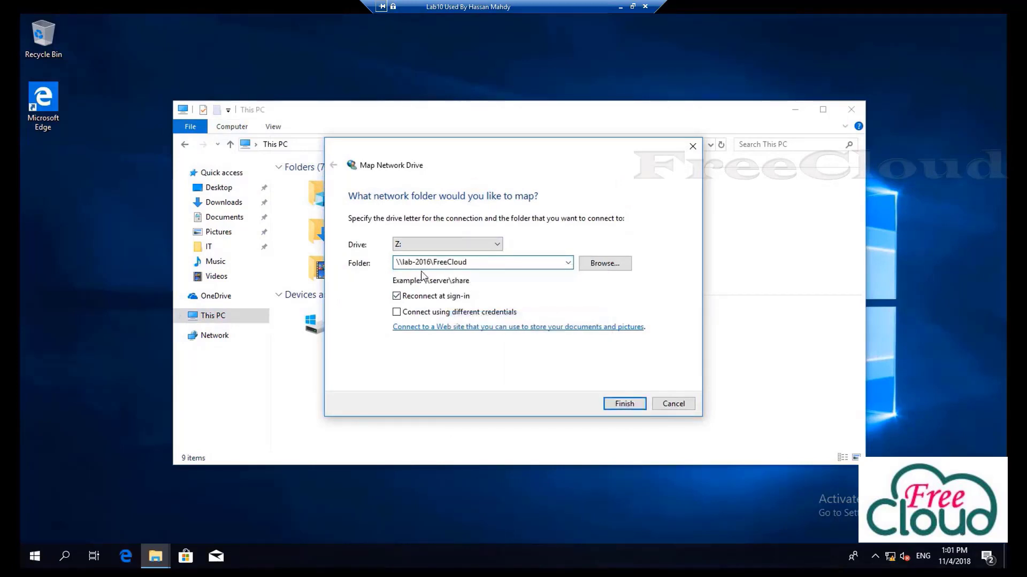
left_click(624, 404)
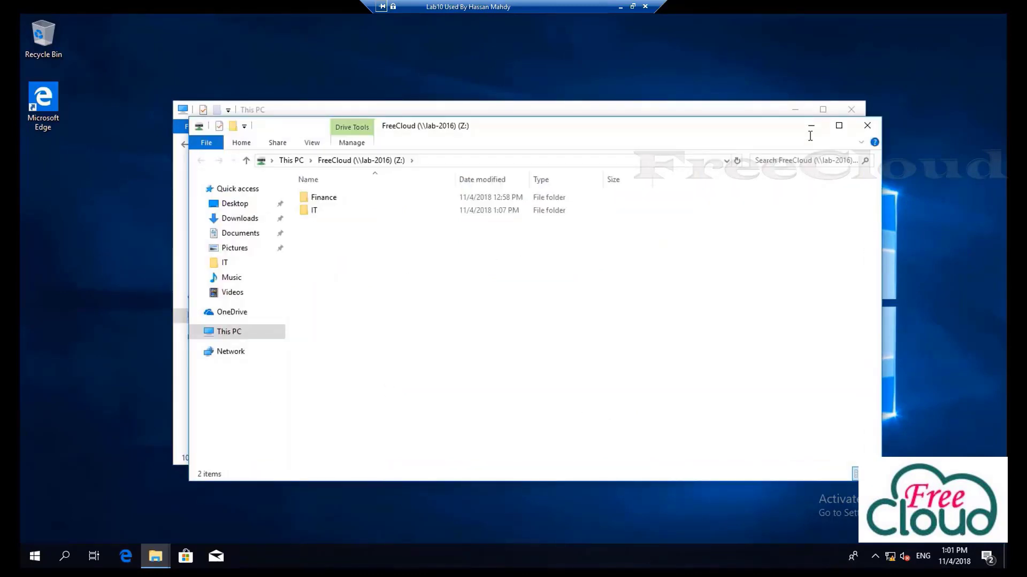
Open the IT folder through the mapped FreeCloud (Z:) drive
left_click(867, 125)
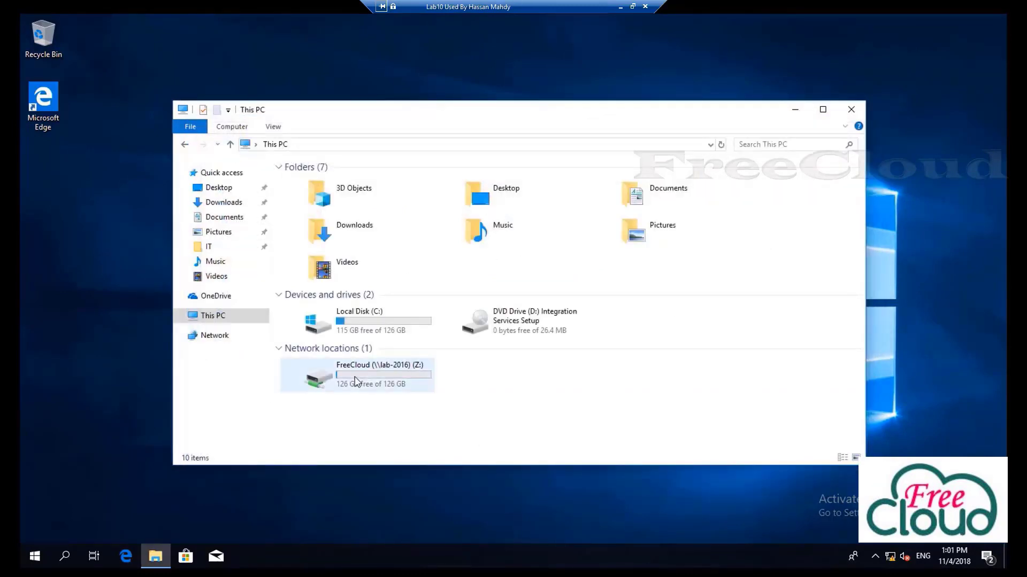
double_click(355, 381)
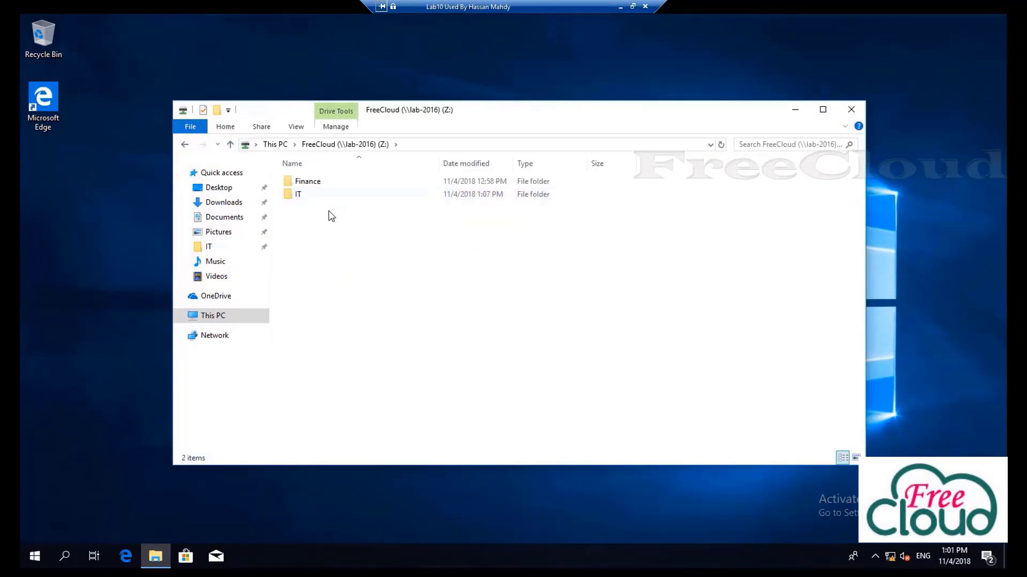
double_click(300, 195)
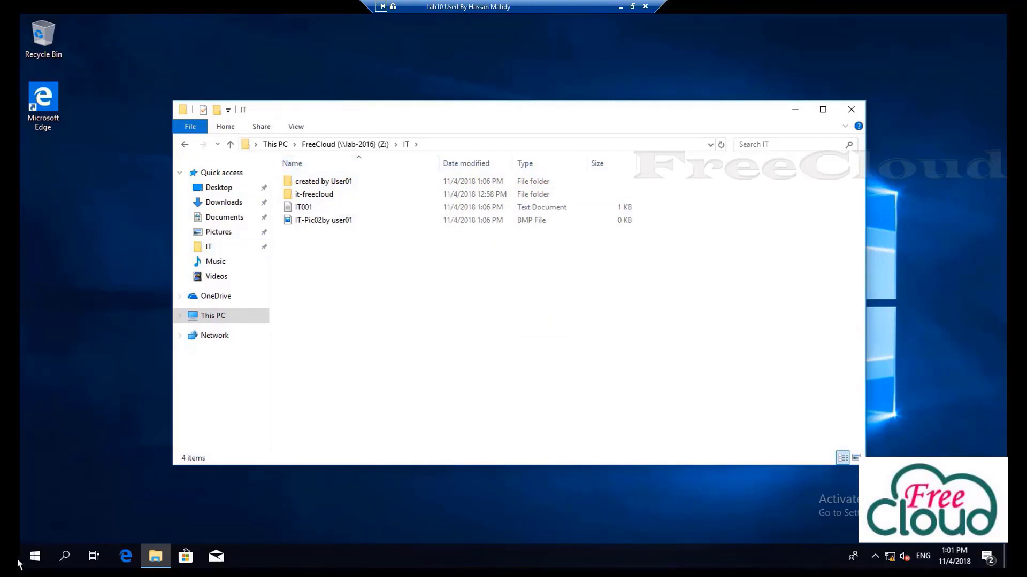
Switch accounts and sign in as the second domain test user with its password
left_click(30, 550)
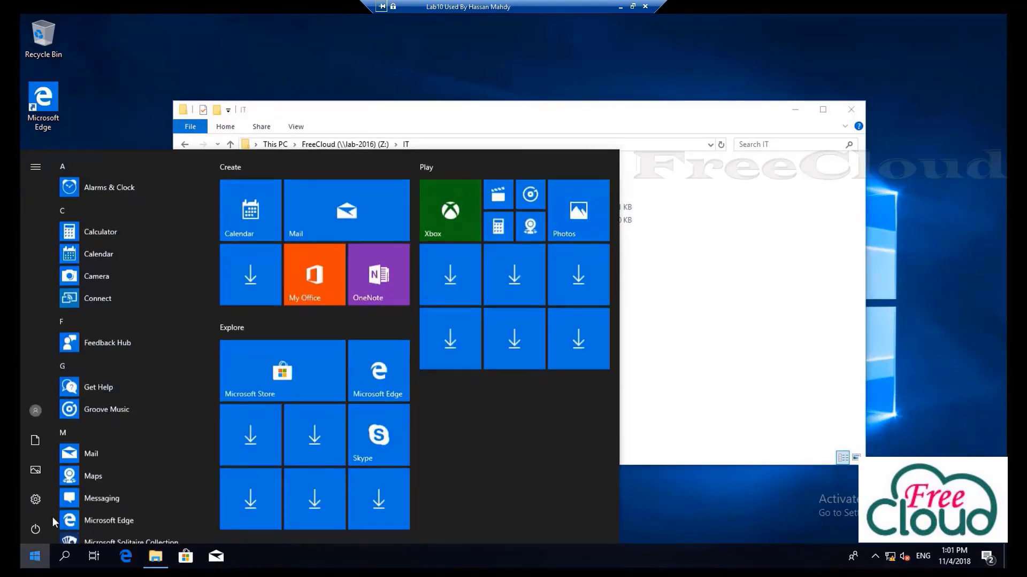
left_click(36, 410)
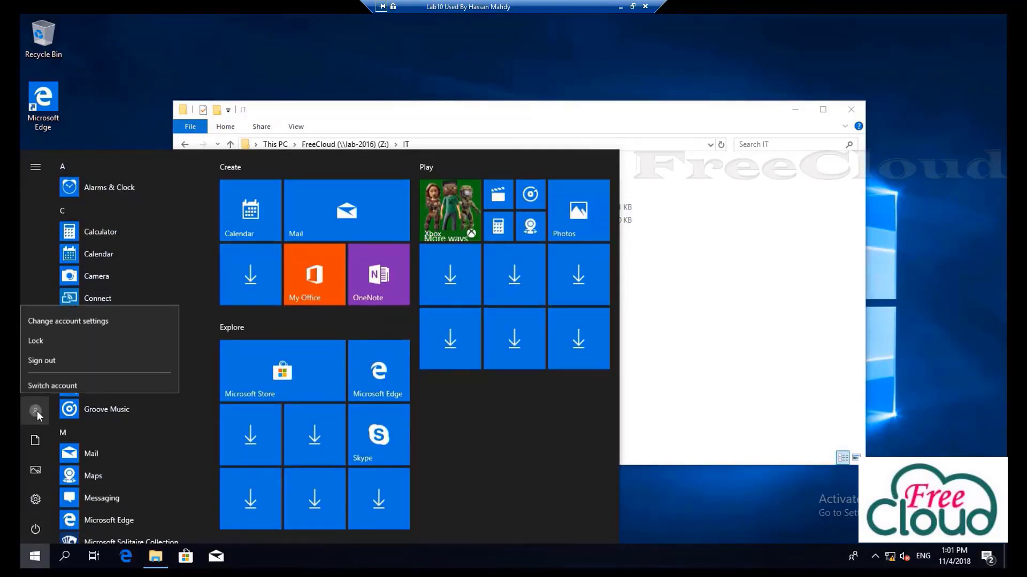
left_click(75, 378)
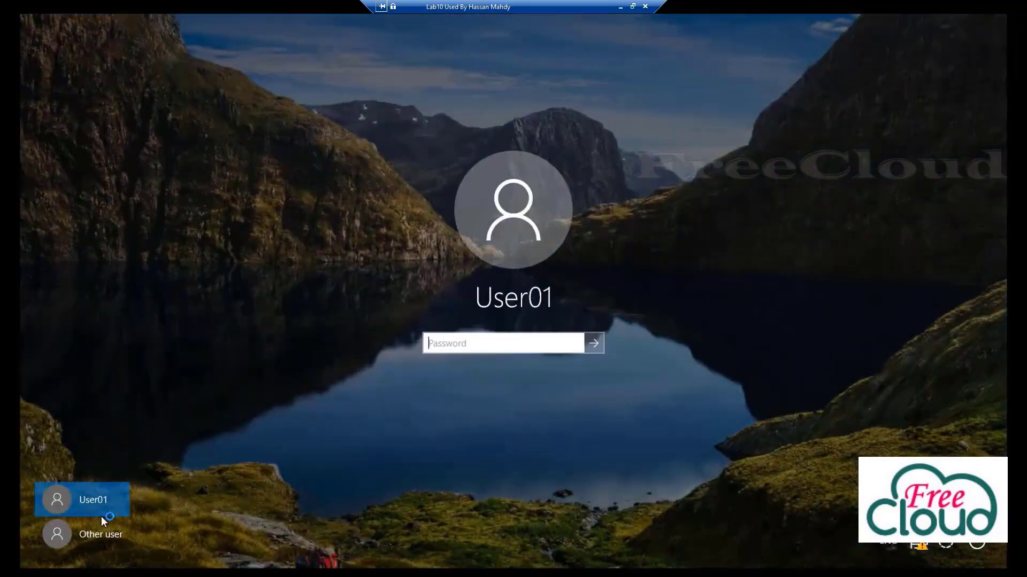
left_click(96, 532)
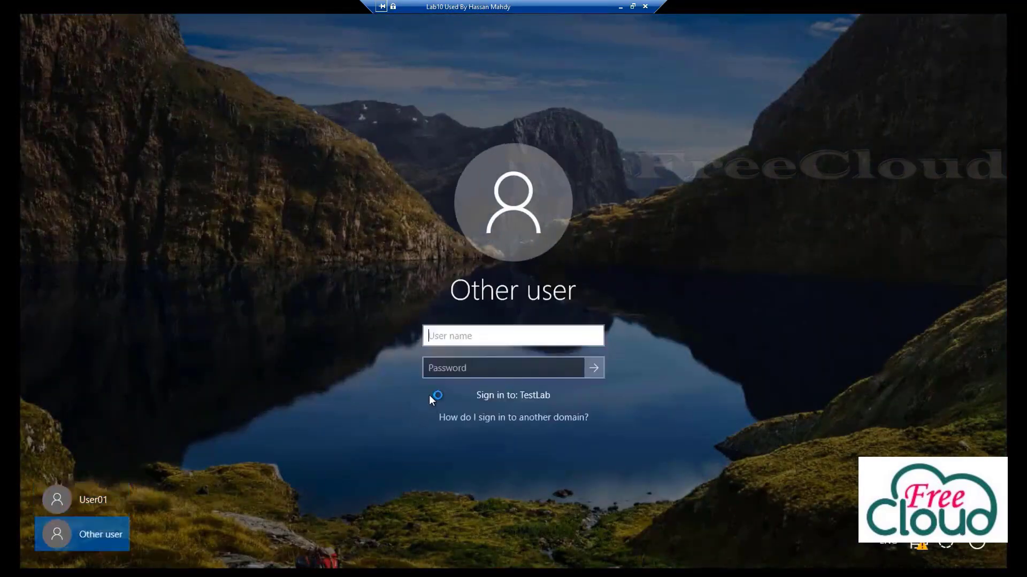
type("user02")
key("Tab")
type("••••••")
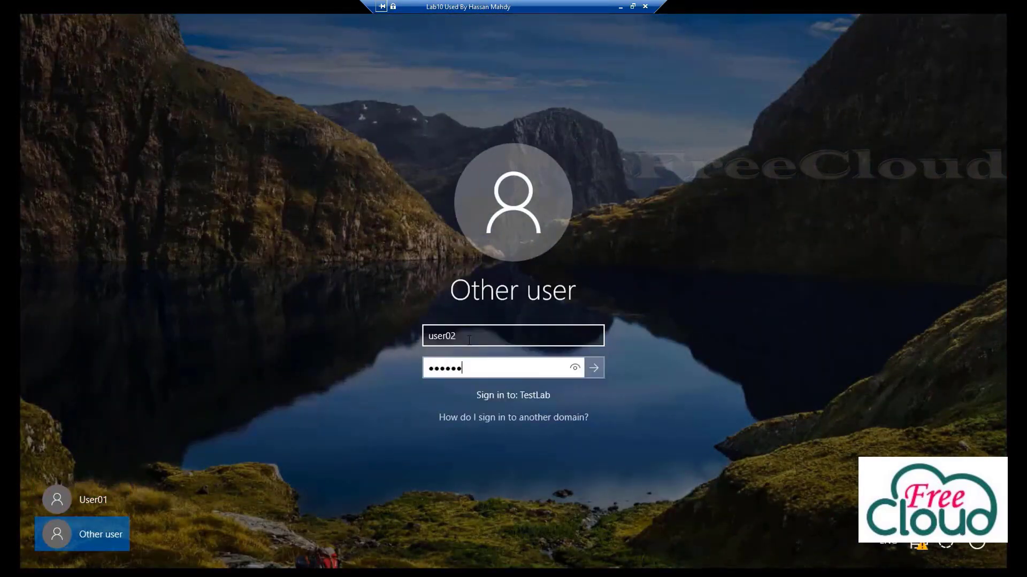
key("Return")
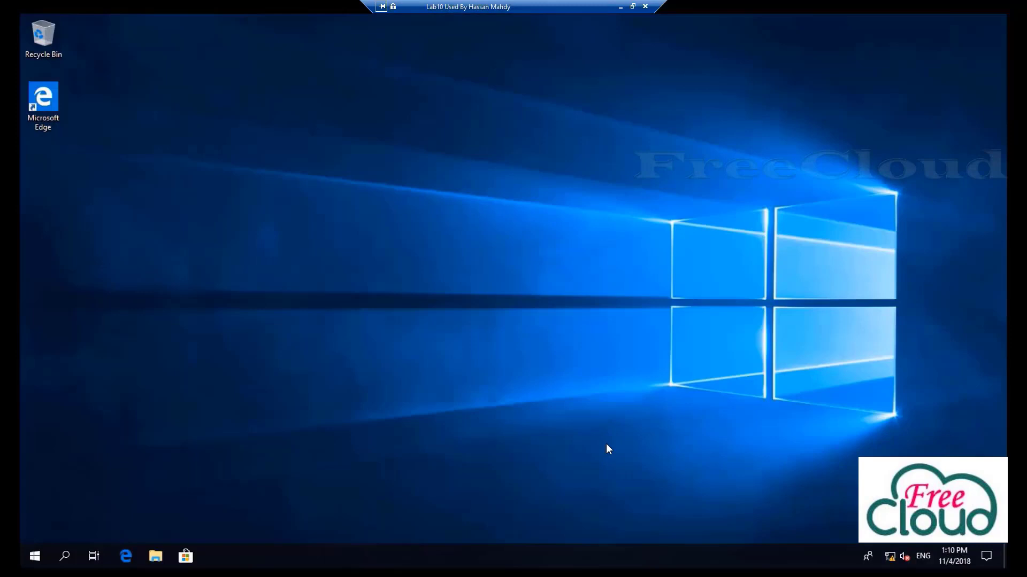
Open the \\lab-2016\freecloud share from the Run dialog and copy its path
right_click(37, 557)
left_click(70, 493)
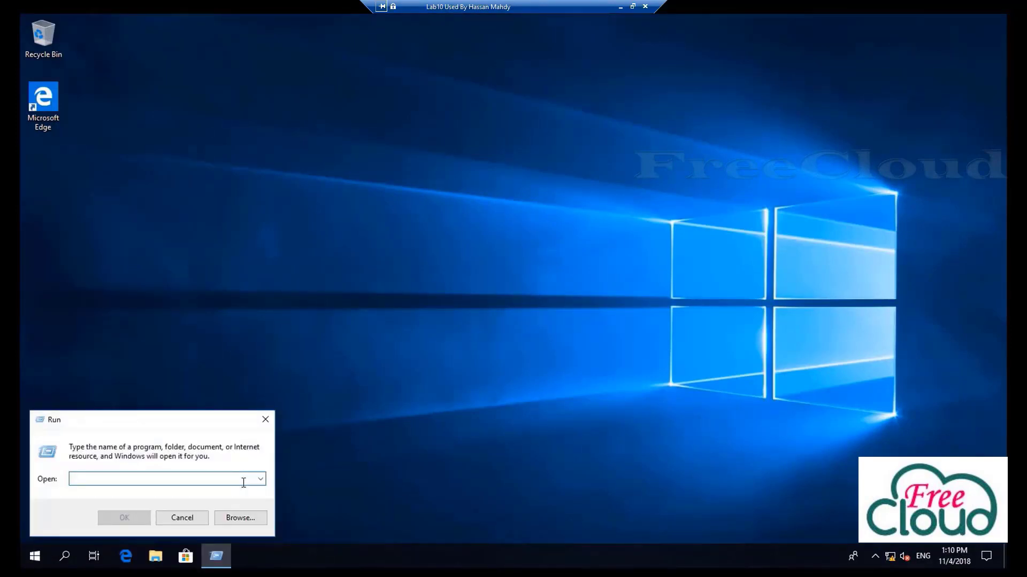
type("\\\\lab-")
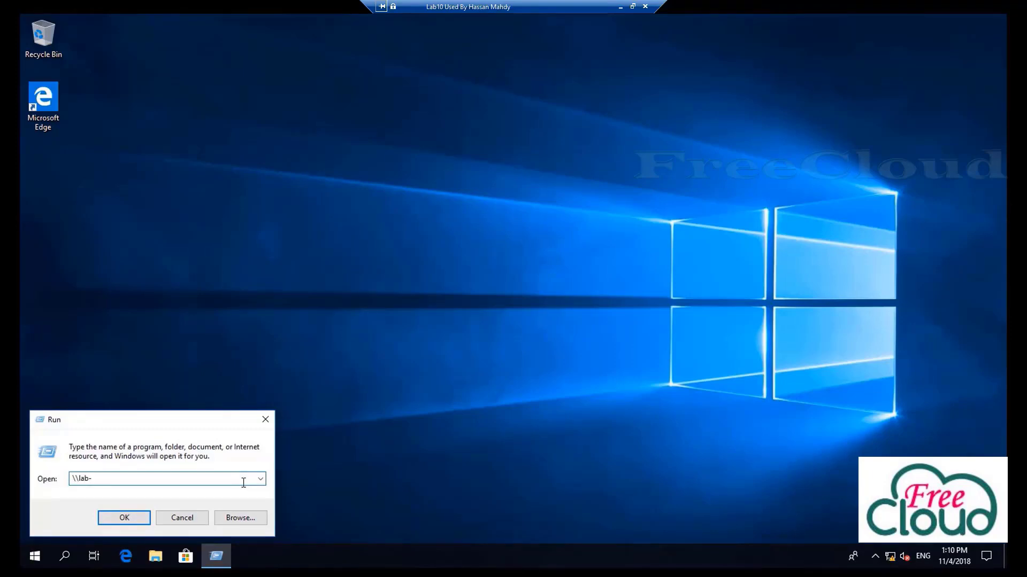
type("2016\\fre")
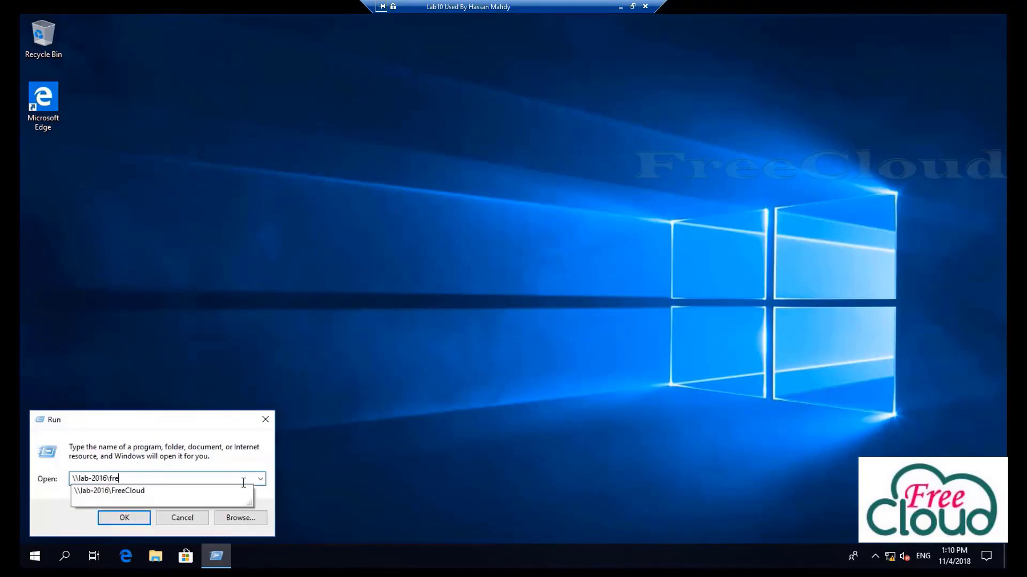
type("cloud")
key("Return")
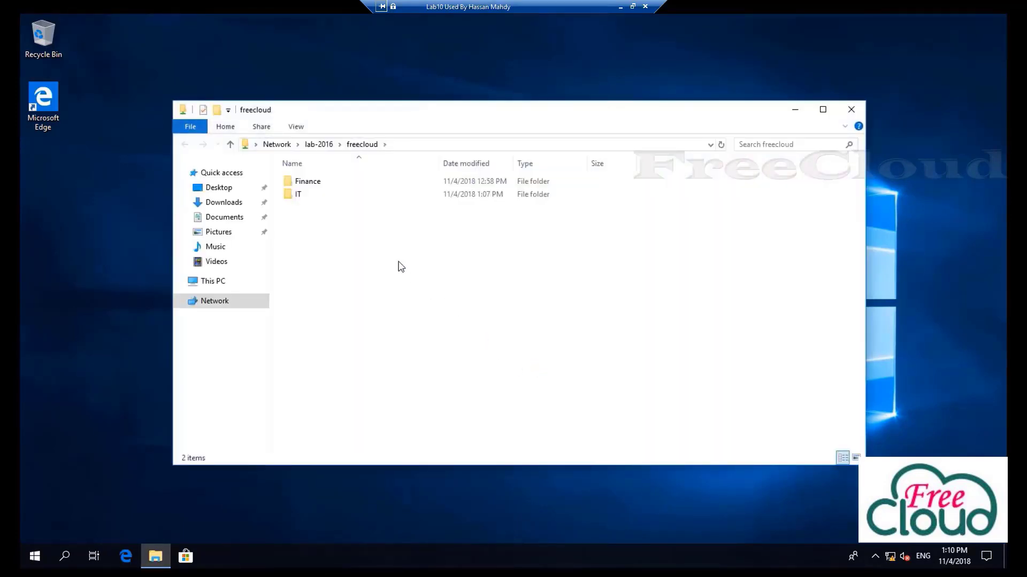
left_click(396, 146)
right_click(307, 149)
left_click(329, 186)
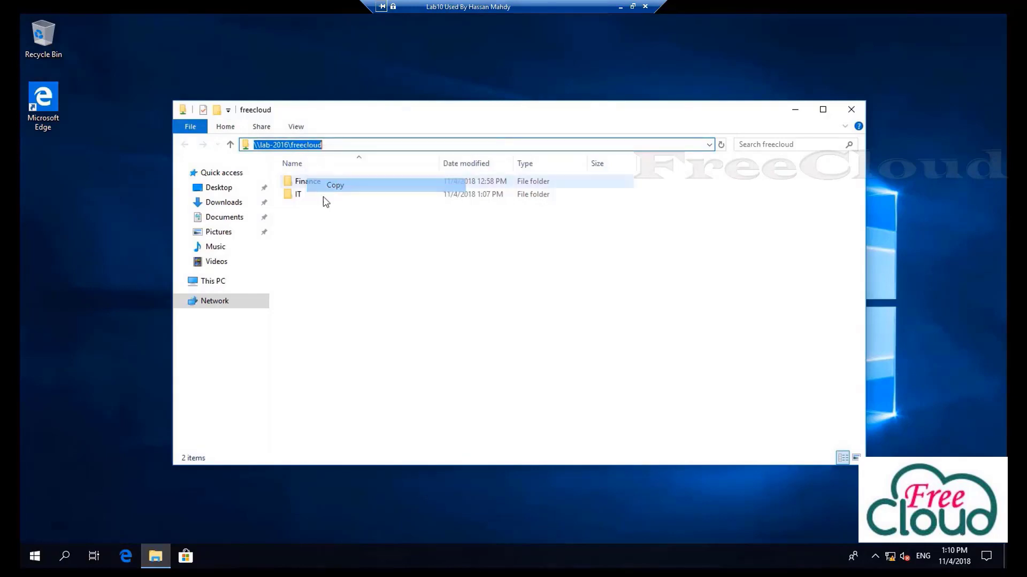
Map the copied freecloud path as drive Z: and open its IT folder
left_click(217, 282)
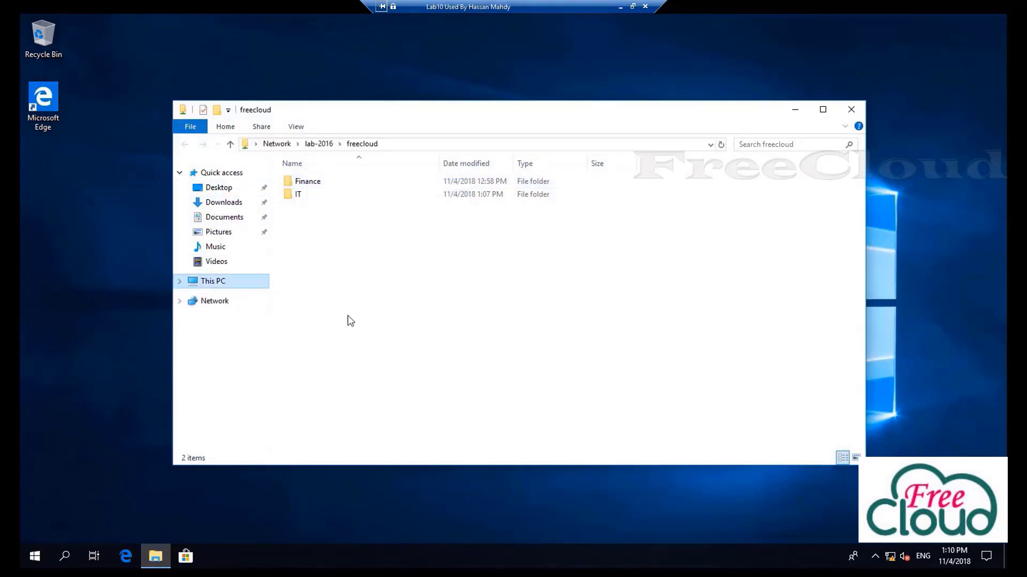
left_click(241, 128)
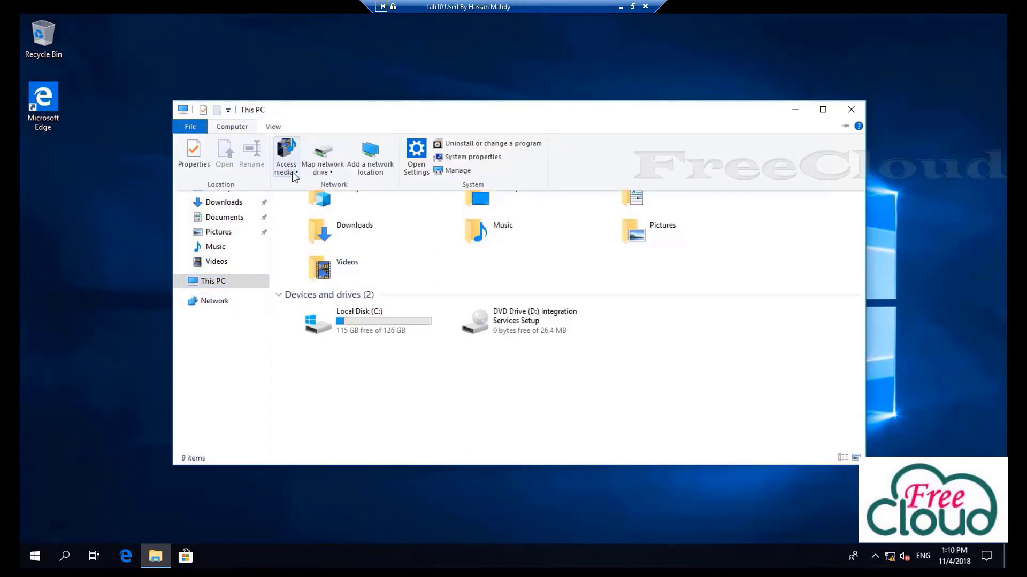
left_click(317, 166)
left_click(320, 185)
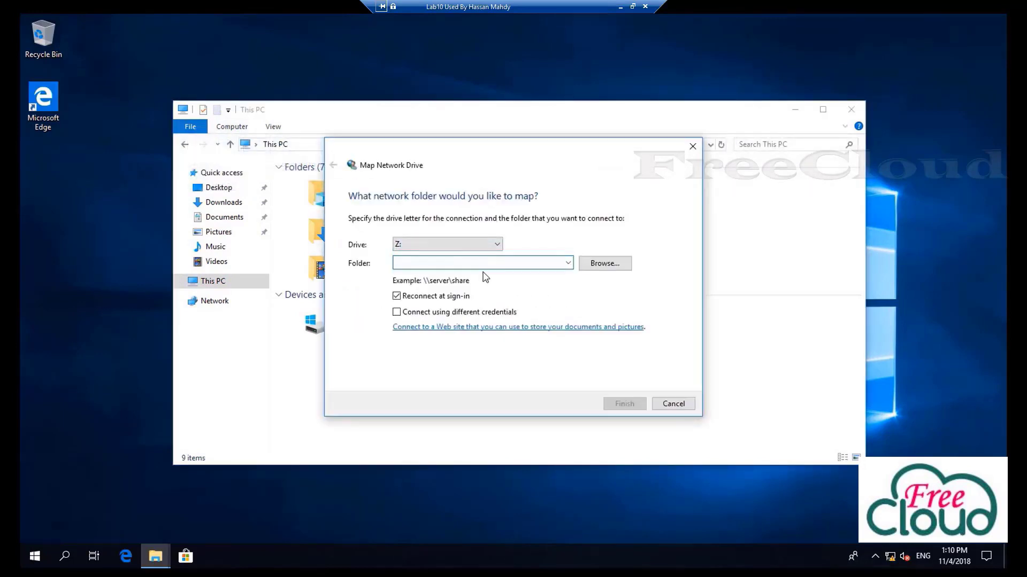
key("ctrl+v")
left_click(620, 405)
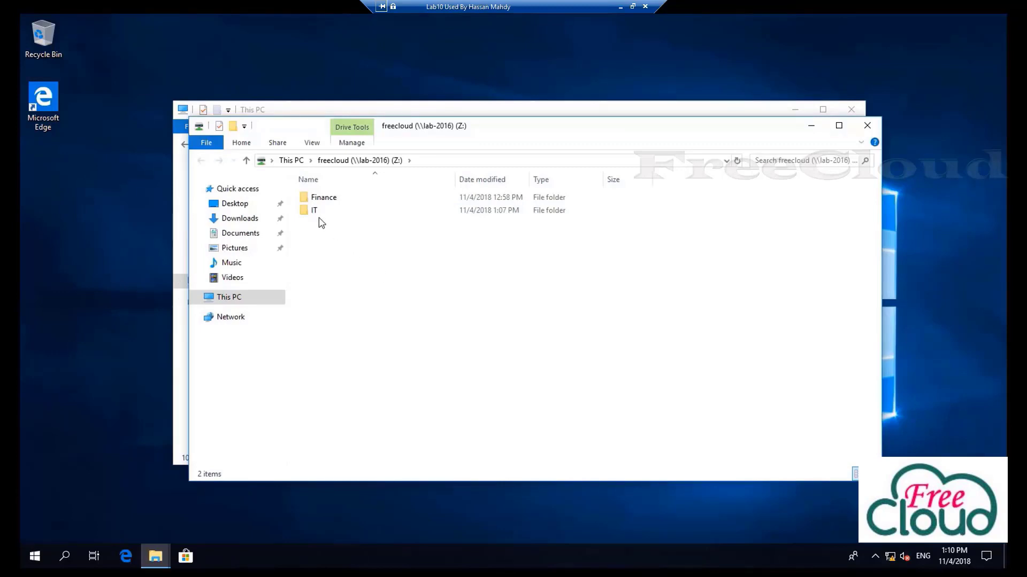
double_click(315, 211)
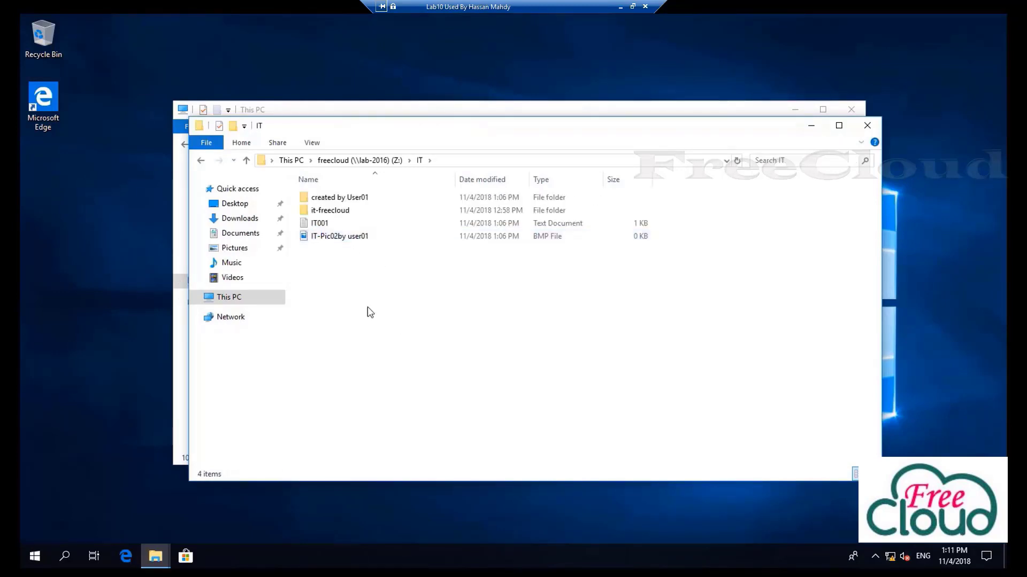
Edit IT001 and attempt to save it, cancelling the Save As prompt
double_click(318, 223)
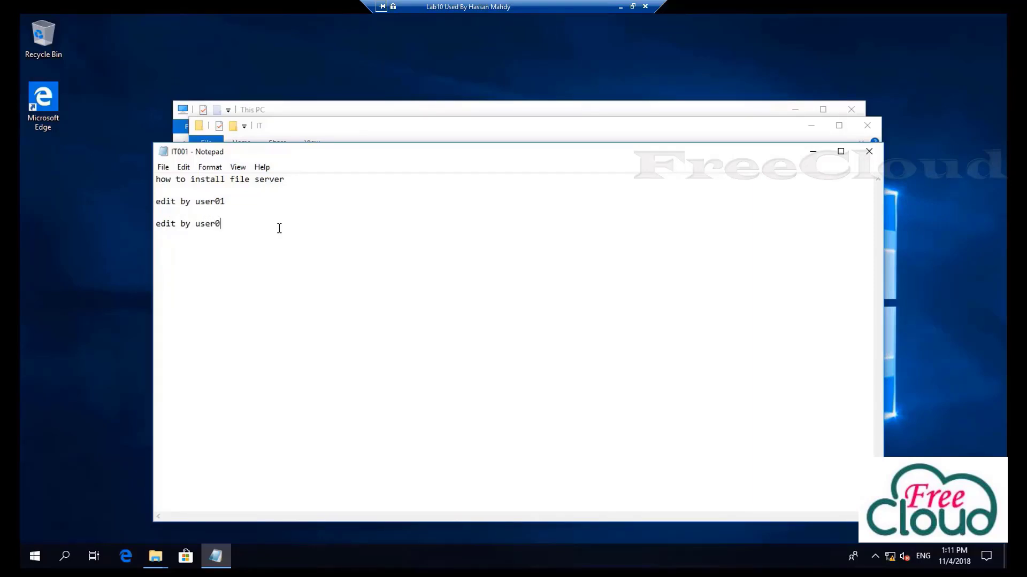
left_click(869, 152)
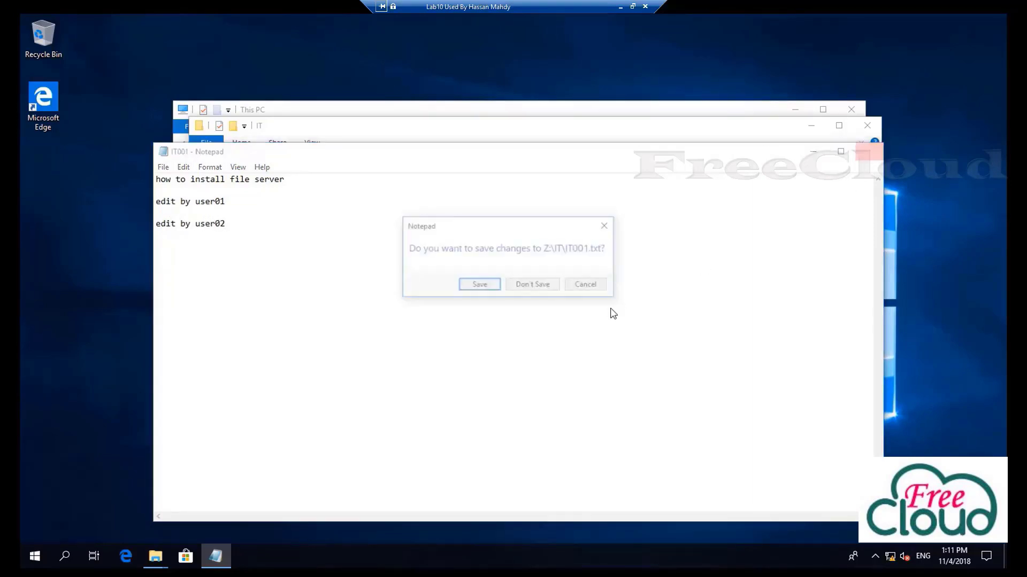
left_click(488, 287)
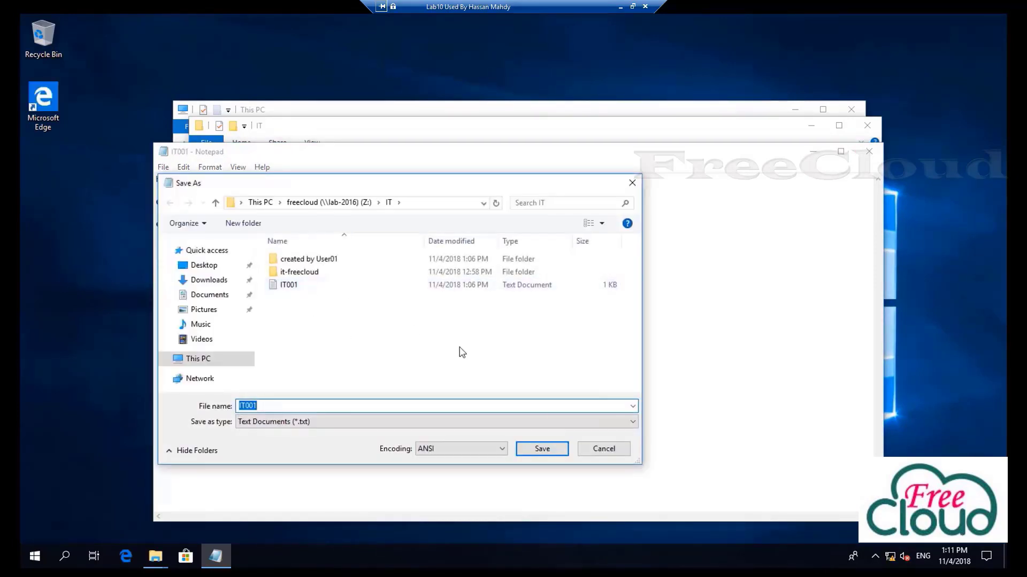
left_click(608, 450)
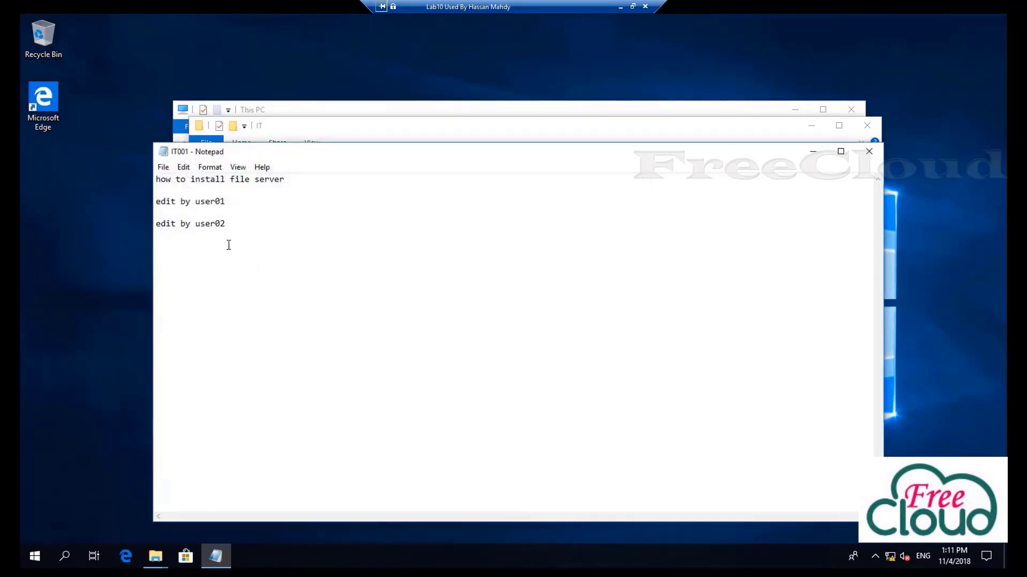
Close IT001 without keeping the added line, then select the IT-Pic02by user01 file
left_click_drag(225, 223, 155, 224)
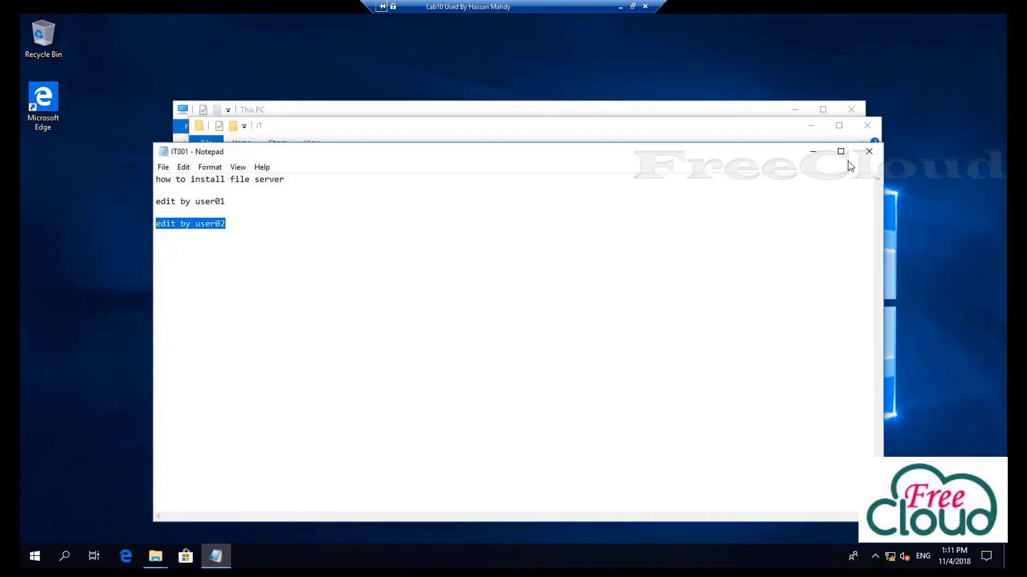
left_click(875, 156)
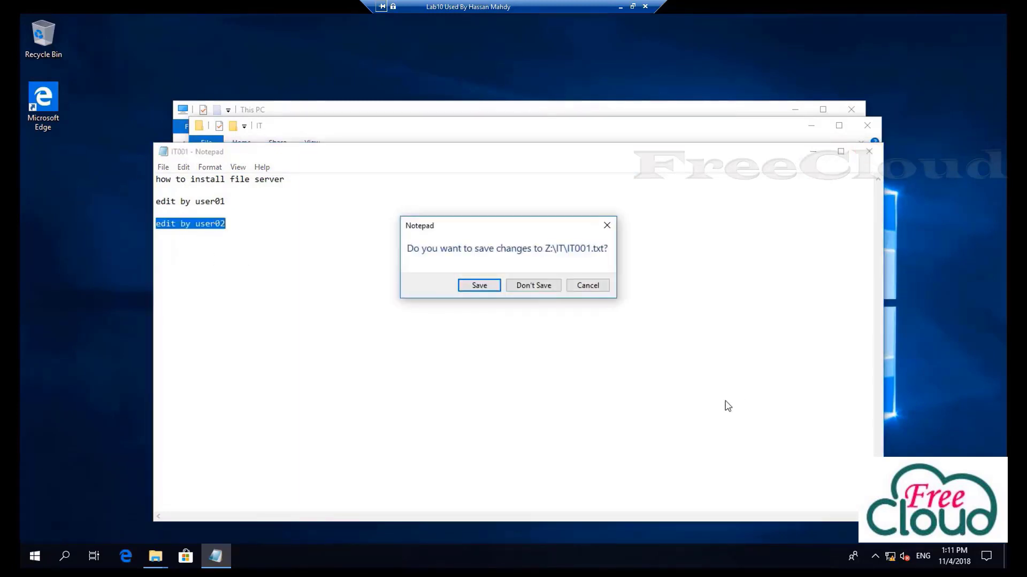
right_click(372, 301)
left_click(341, 240)
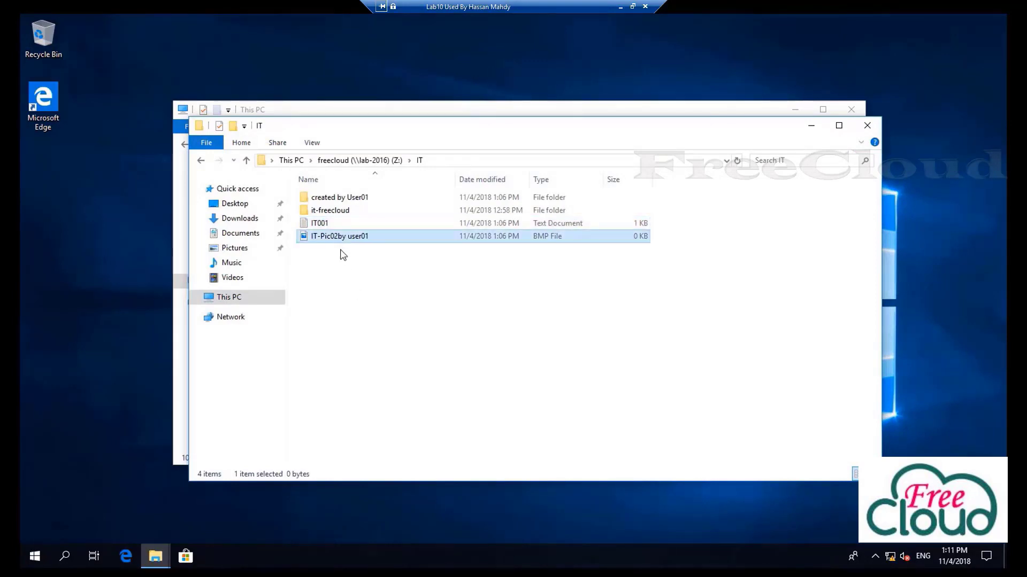
Try deleting IT-Pic02by user01 and dismiss the access-denied message
right_click(343, 254)
left_click(386, 503)
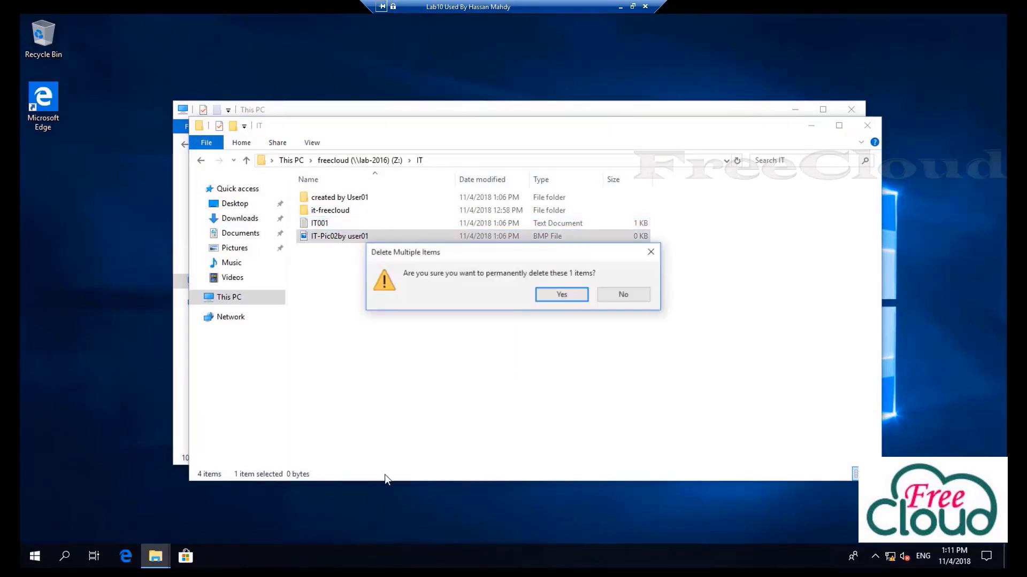
left_click(561, 295)
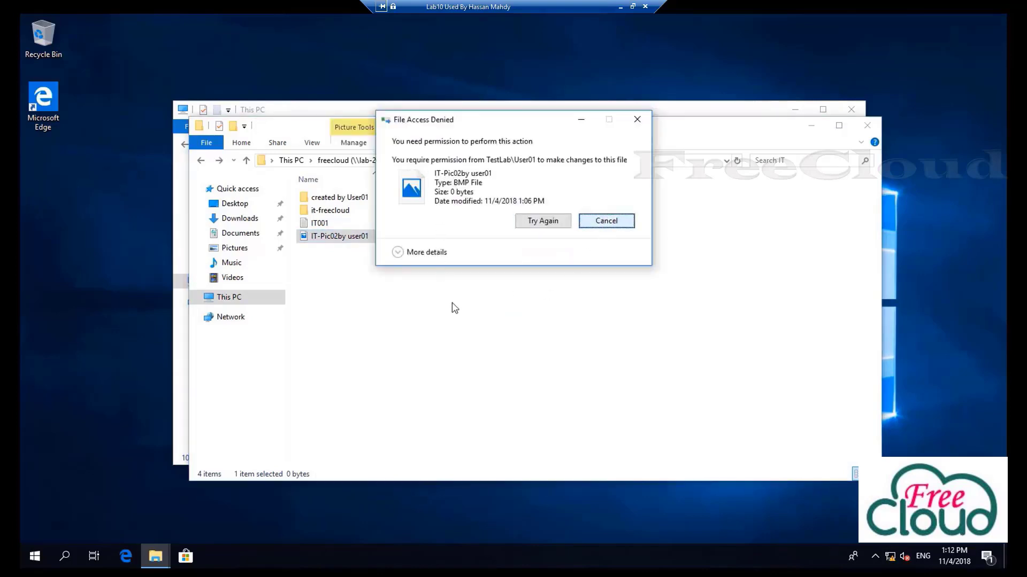
left_click(606, 220)
Try creating a new folder inside IT and cancel the denied request
right_click(444, 312)
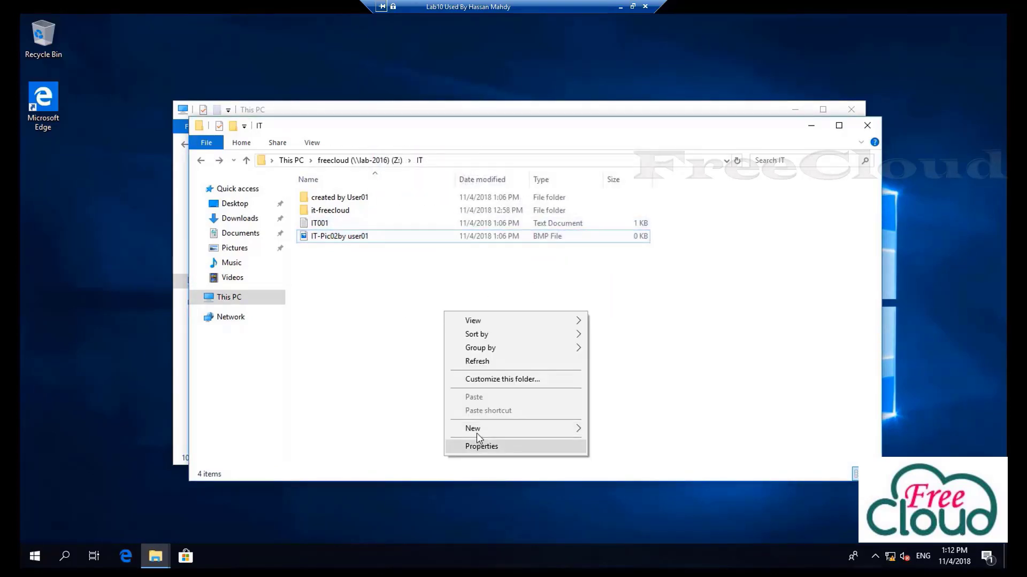
mouse_move(583, 429)
left_click(616, 430)
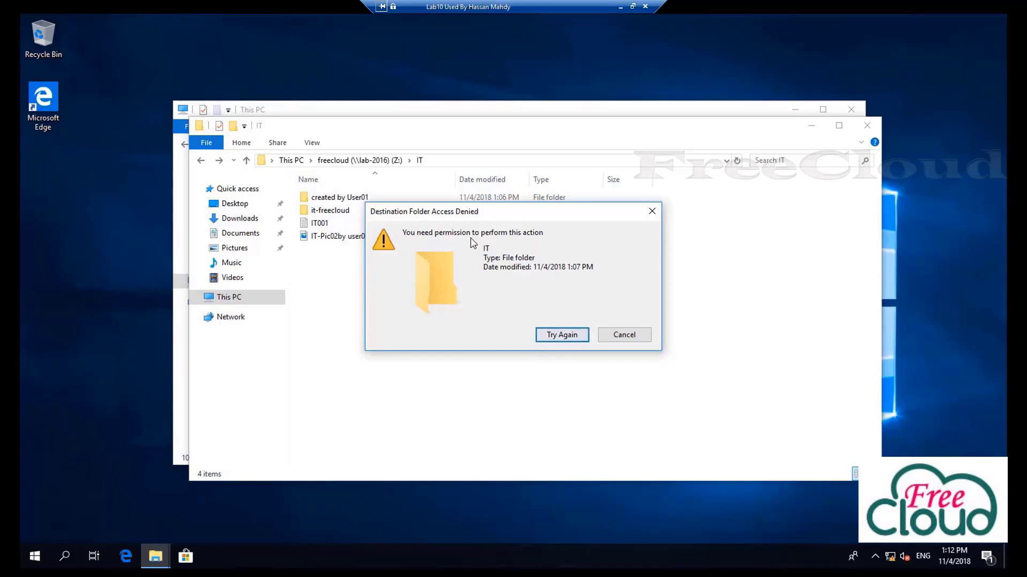
left_click(634, 334)
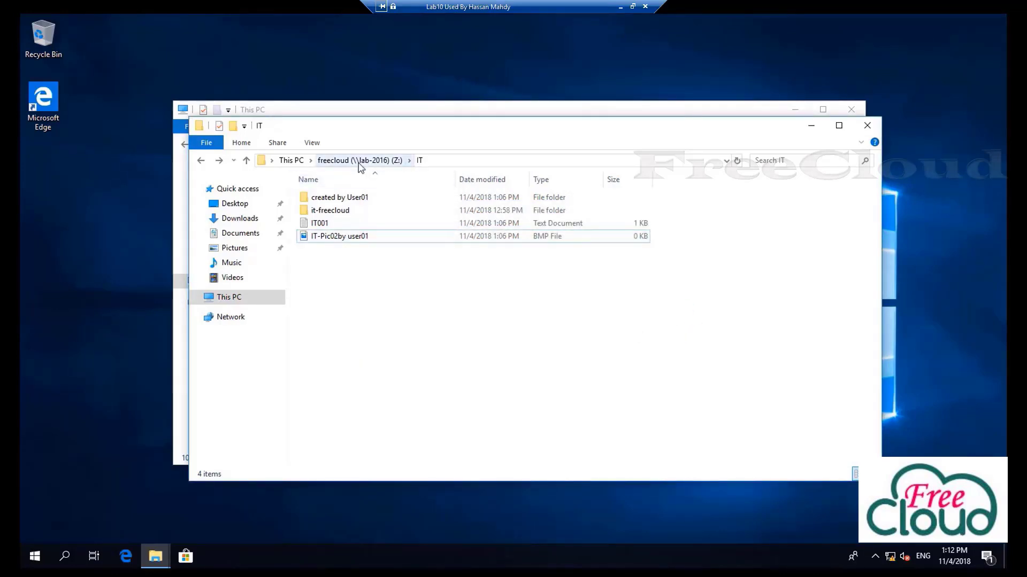
Try opening Finance from the drive root and dismiss the network access error
left_click(360, 165)
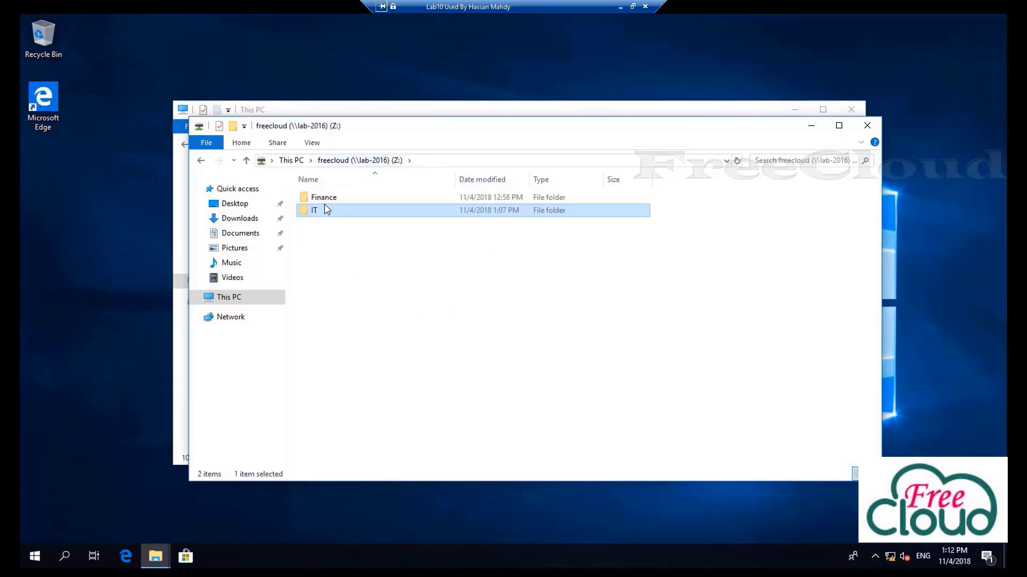
double_click(325, 202)
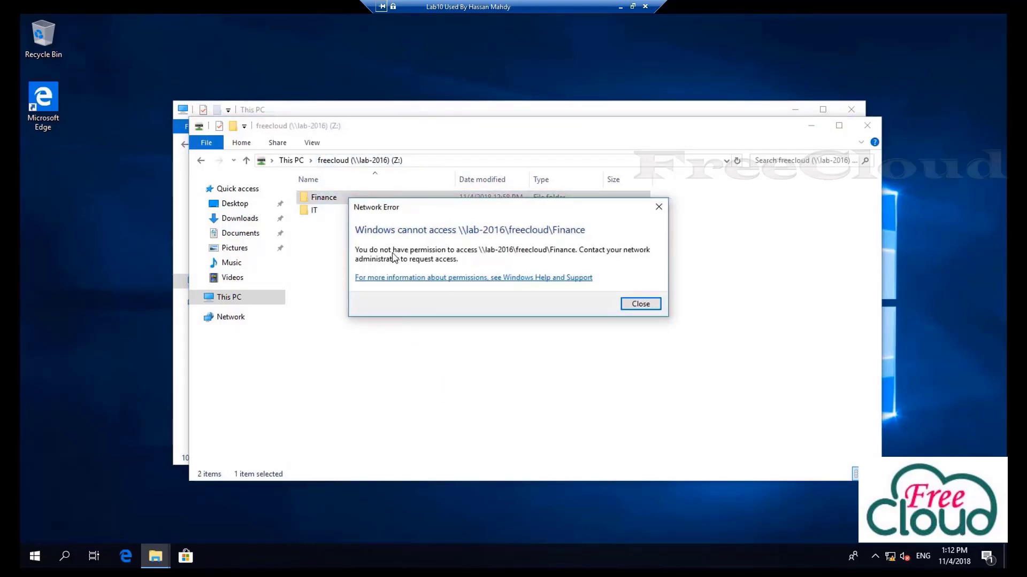
left_click(642, 304)
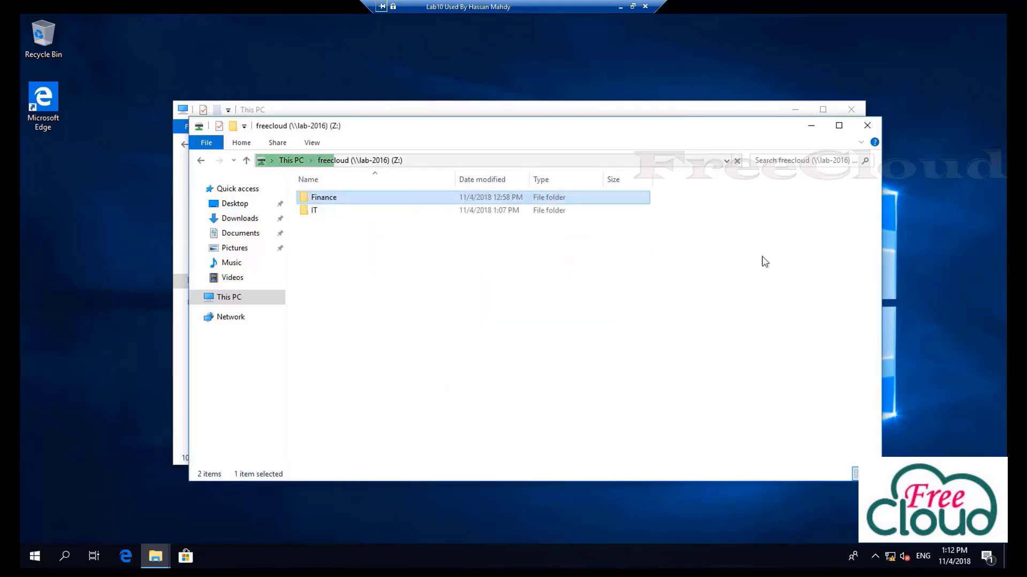
Switch accounts and sign in as the third domain test user with its password
left_click(36, 557)
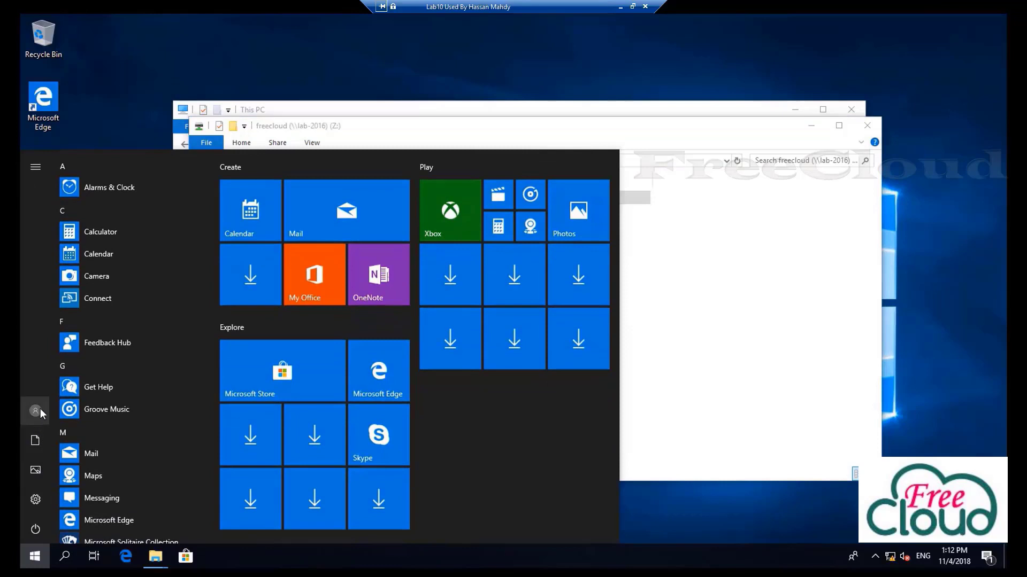
left_click(37, 411)
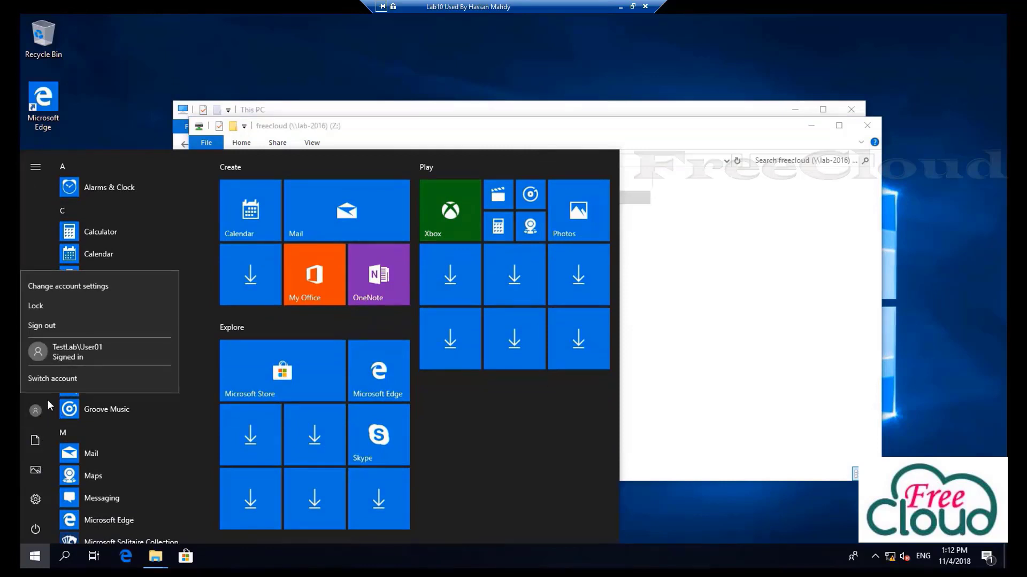
left_click(53, 378)
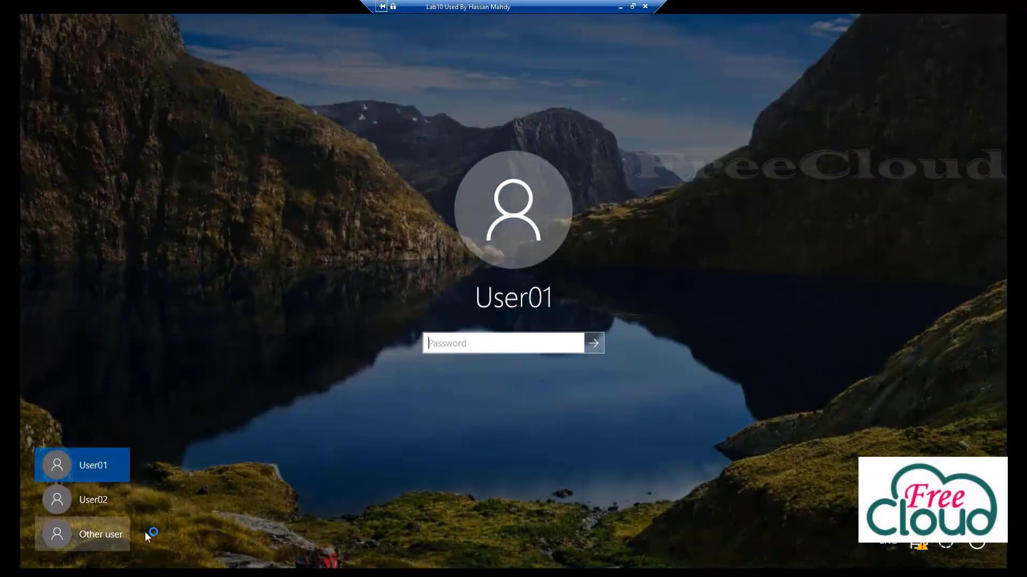
left_click(102, 534)
type("user03")
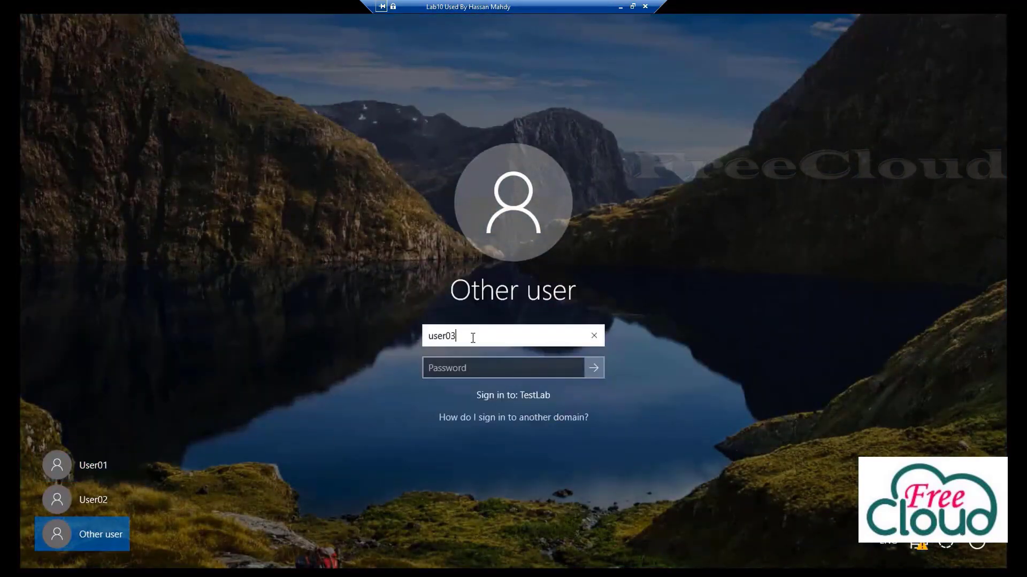
key("Tab")
type("Pa$$w0rd")
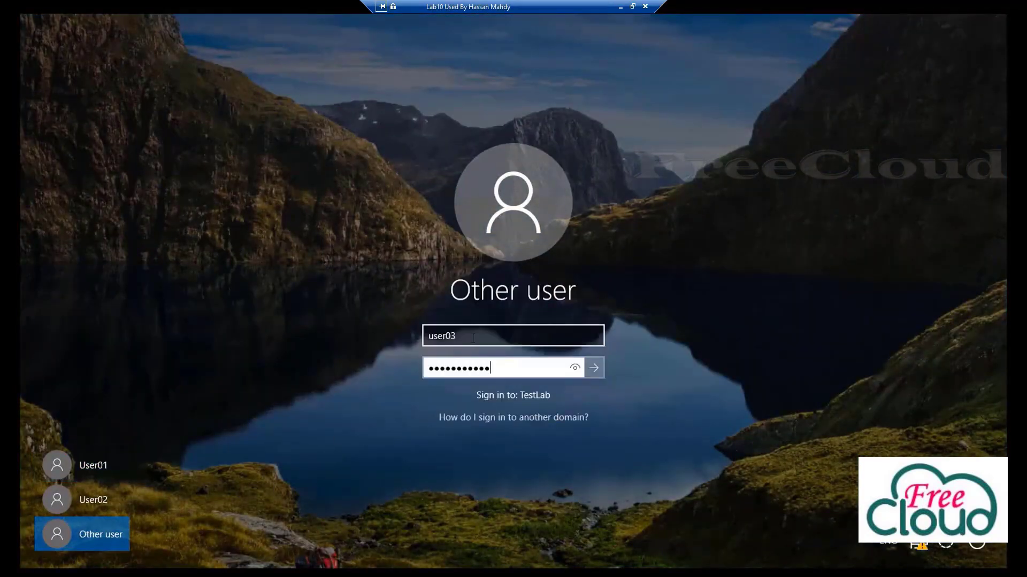
key("Return")
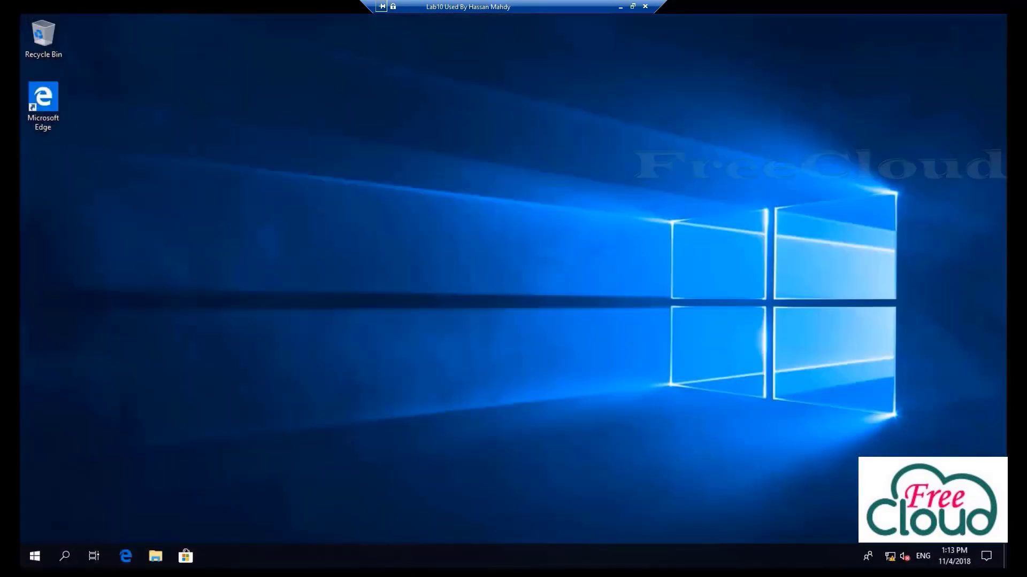
Open \\lab-2016\FreeCloud via Run and confirm Finance and IT both refuse access
right_click(37, 557)
left_click(74, 497)
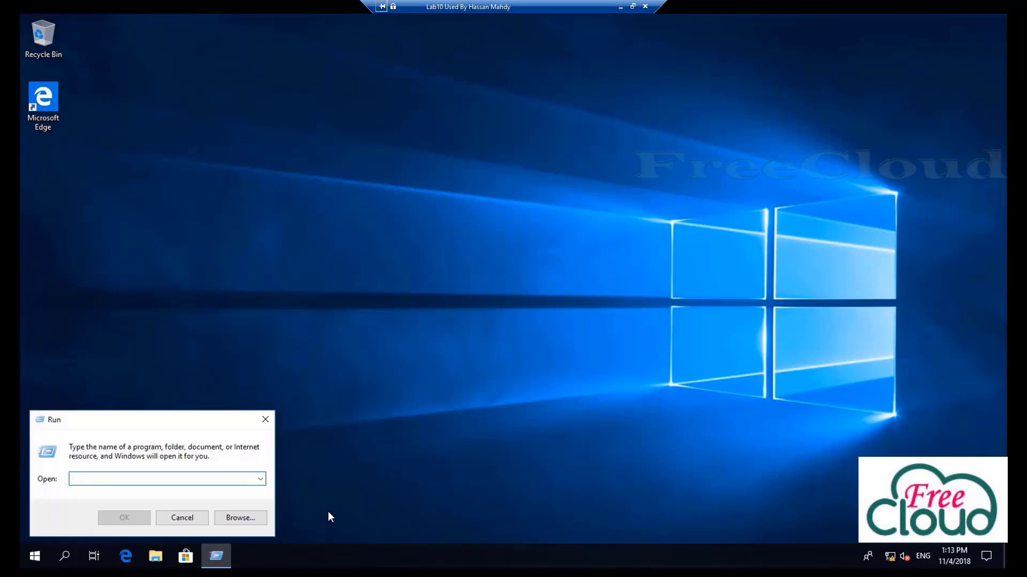
type("\\\\lab-201")
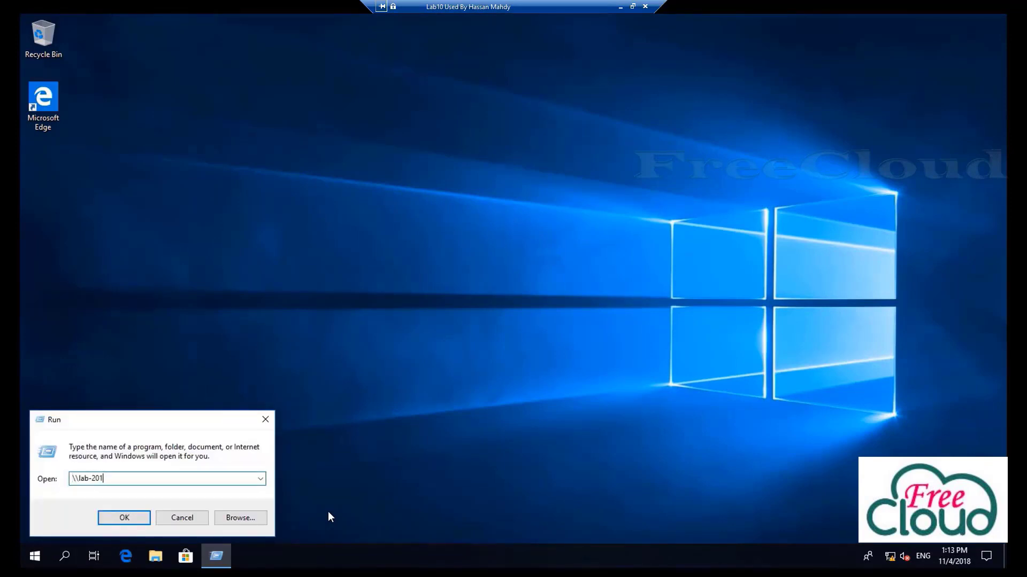
type("6\\")
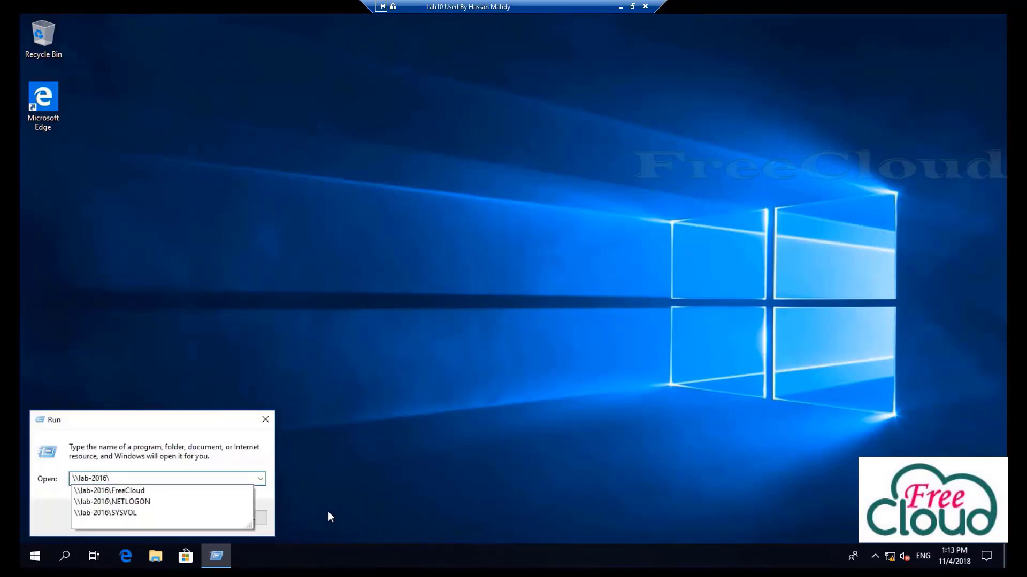
key("Down")
key("Return")
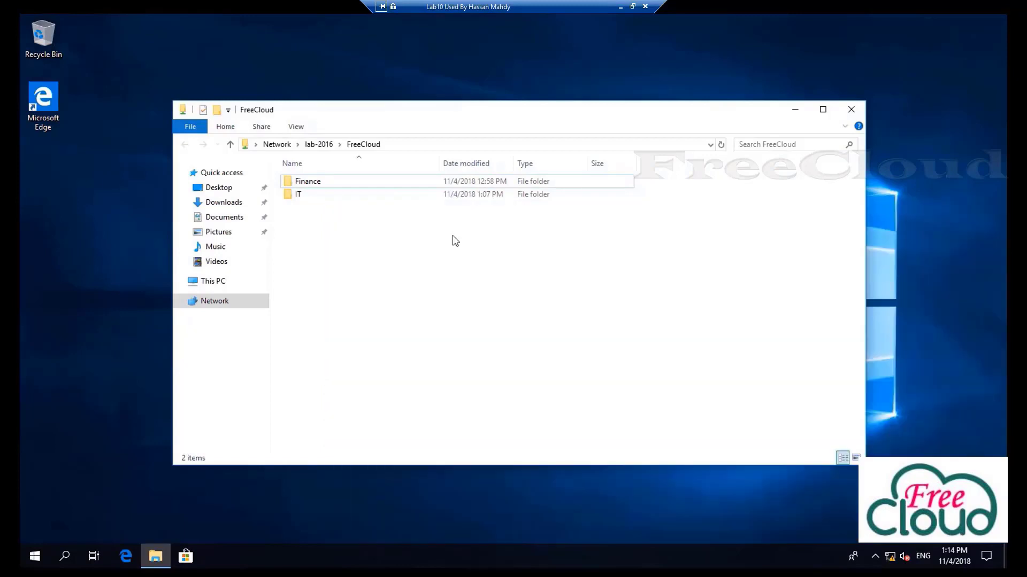
double_click(304, 182)
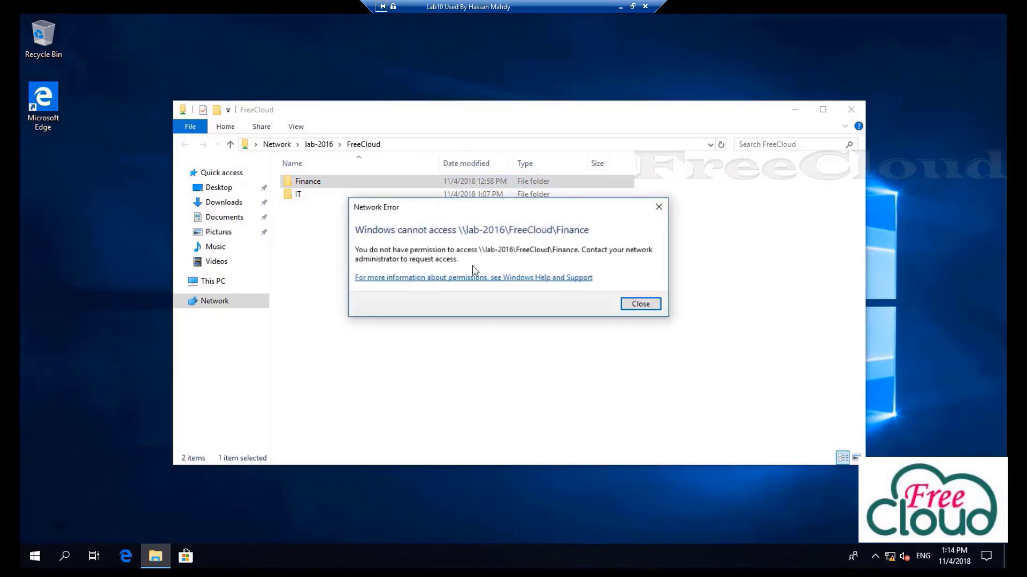
left_click(636, 305)
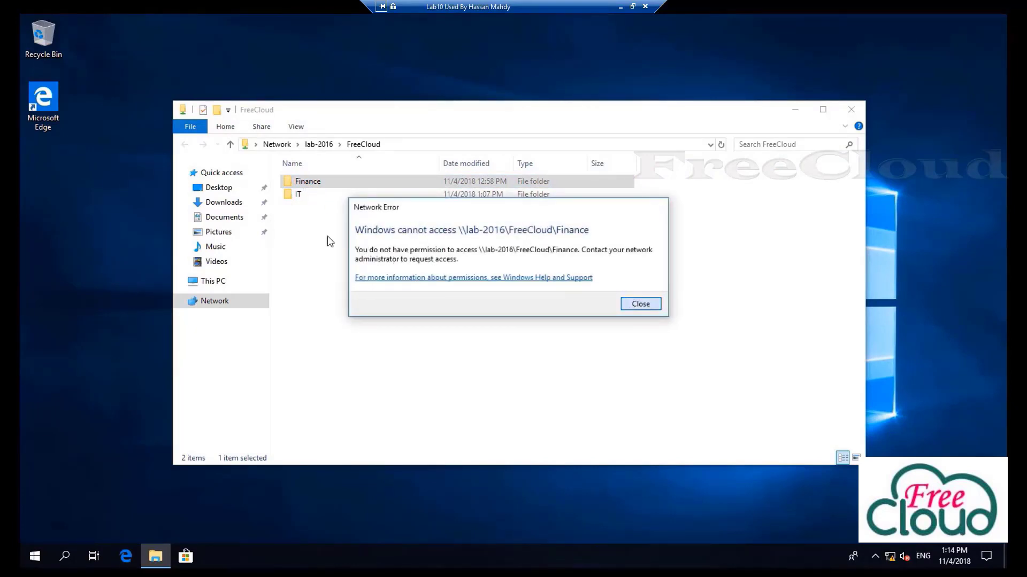
double_click(298, 196)
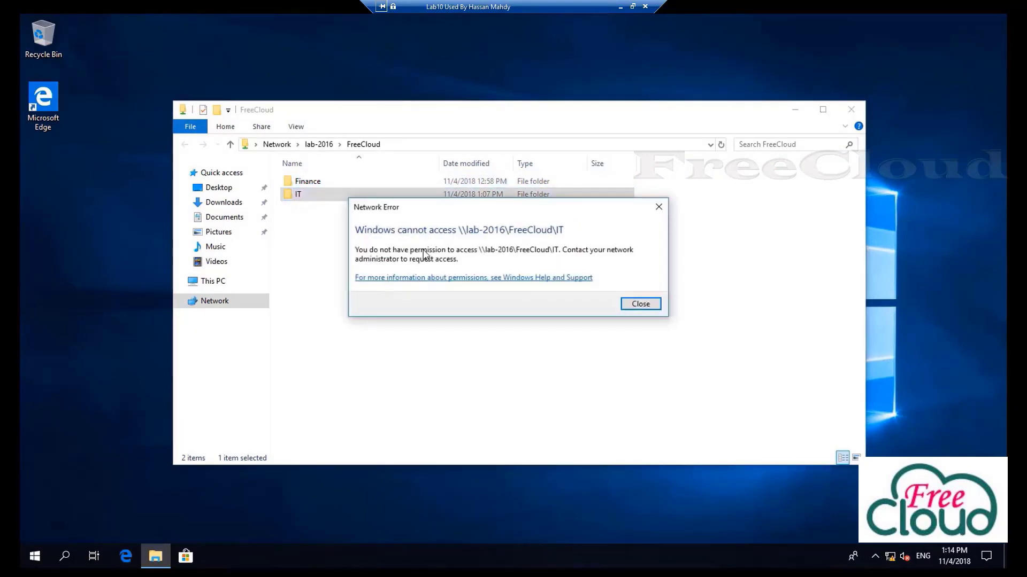
left_click(639, 304)
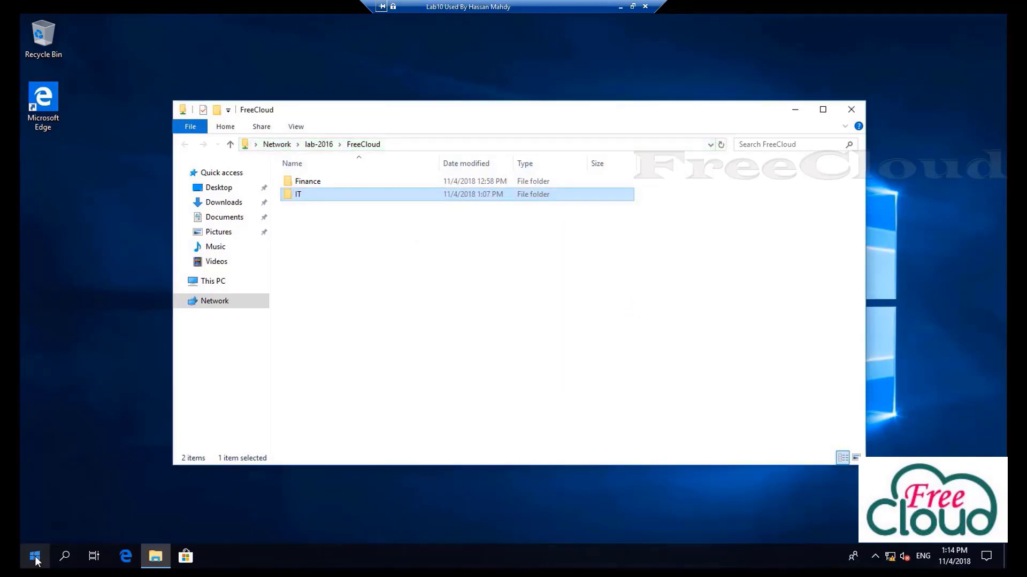
left_click(35, 558)
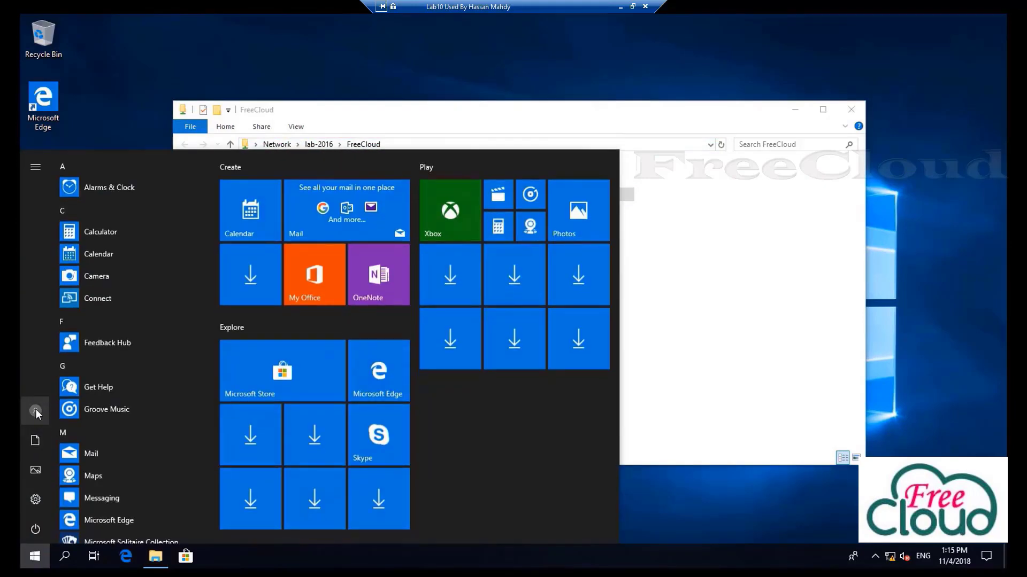
Switch accounts and sign in as the fourth domain test user with its password
left_click(36, 411)
left_click(74, 384)
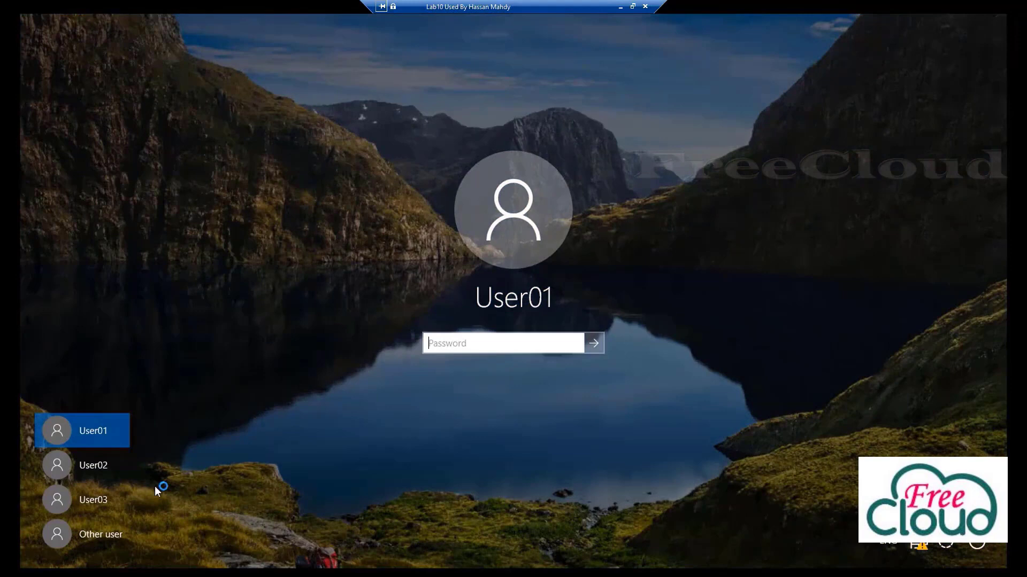
left_click(114, 532)
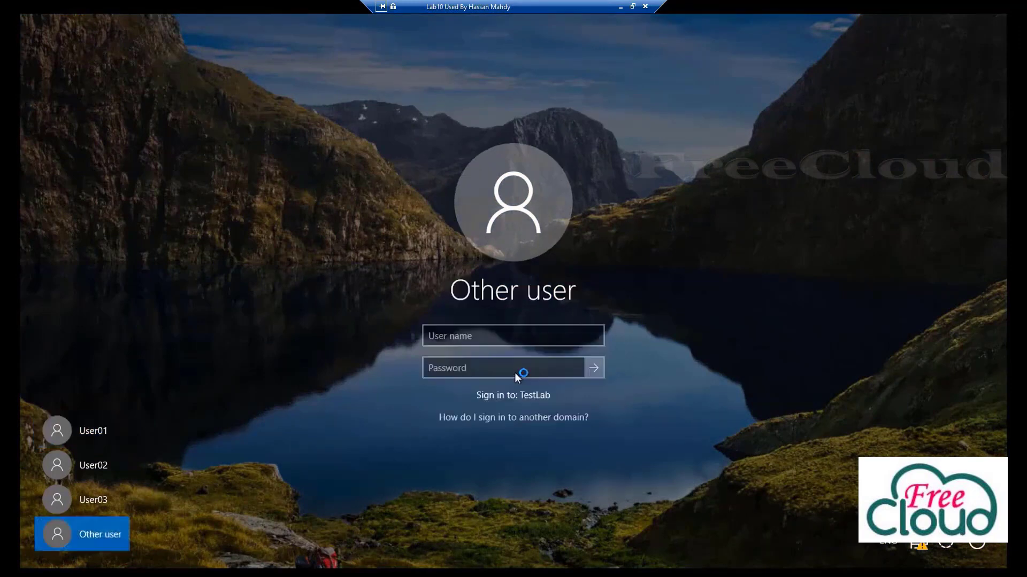
left_click(518, 336)
type("user04")
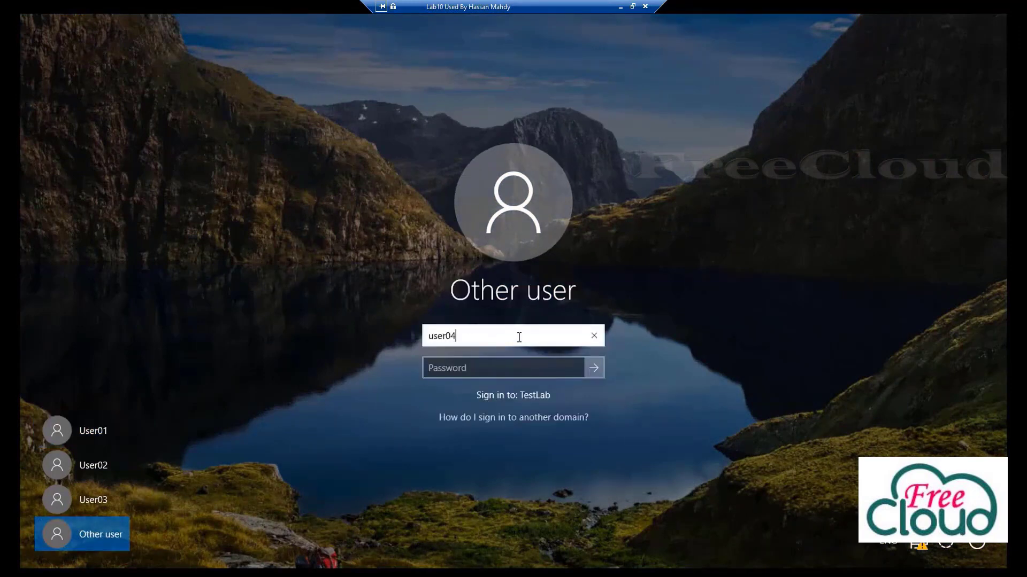
left_click(507, 371)
type("****************")
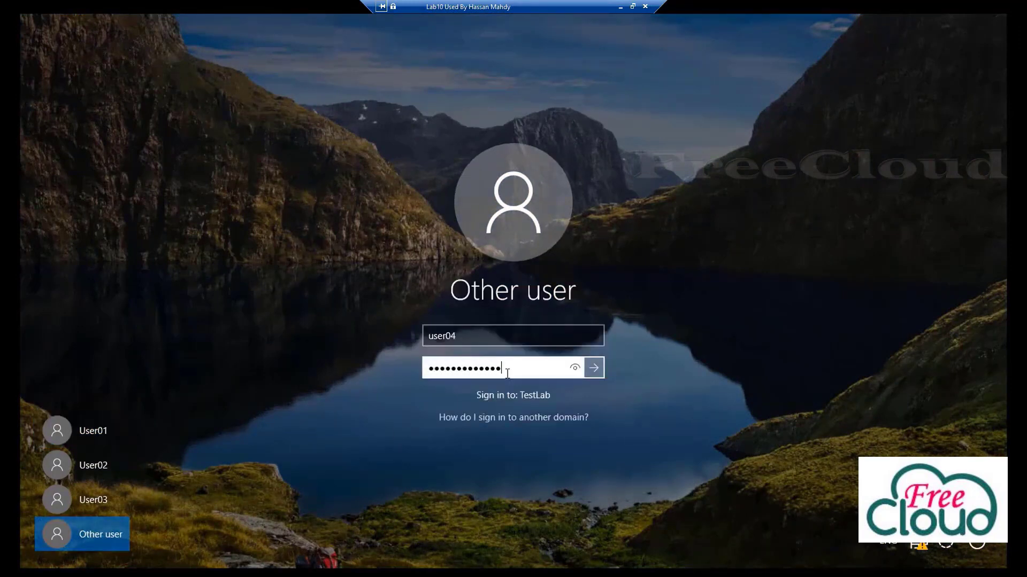
key("Return")
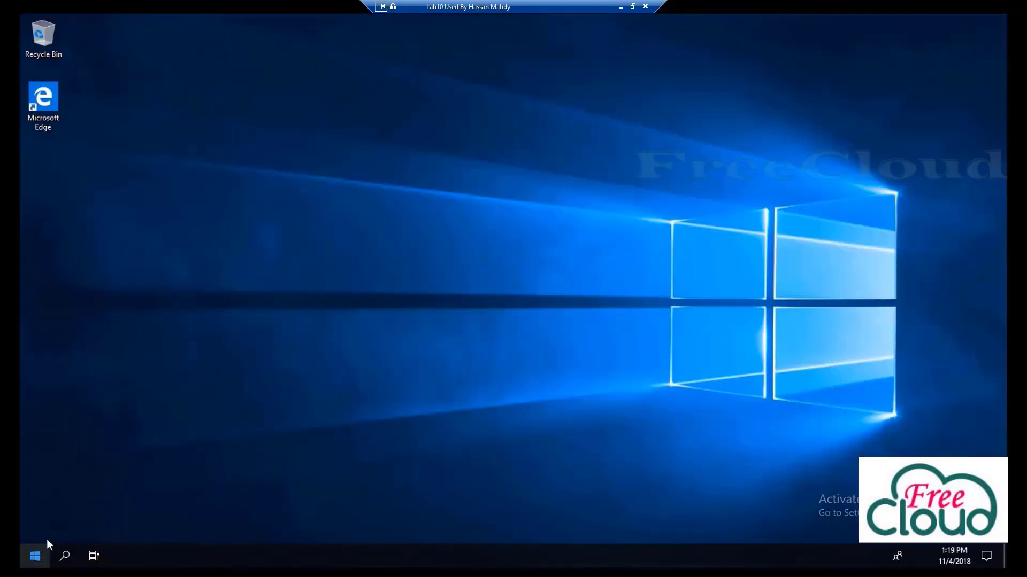
Open \\lab-2016\freecloud in File Explorer through the Run dialog
right_click(37, 553)
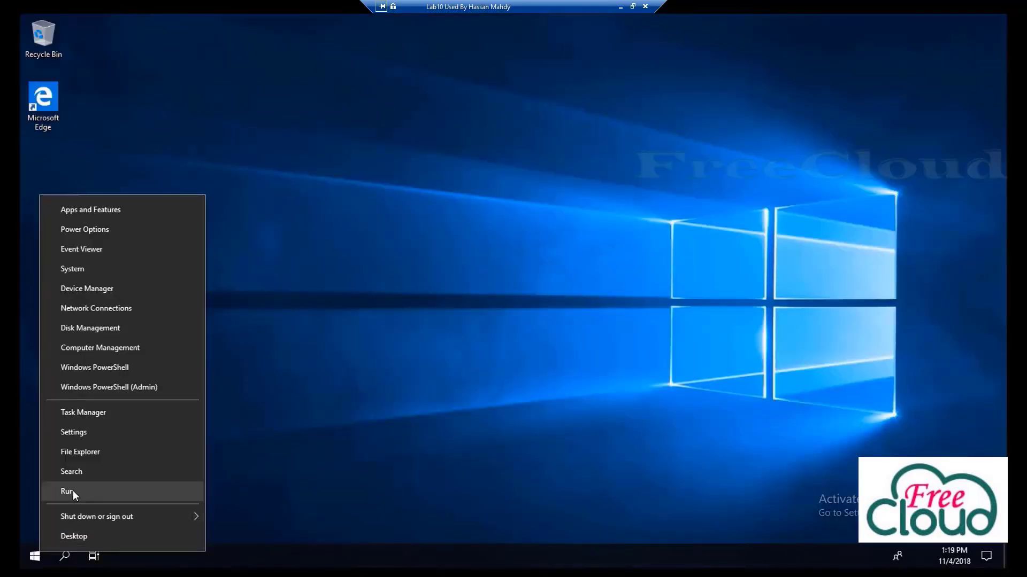
left_click(73, 490)
type("\\\\la")
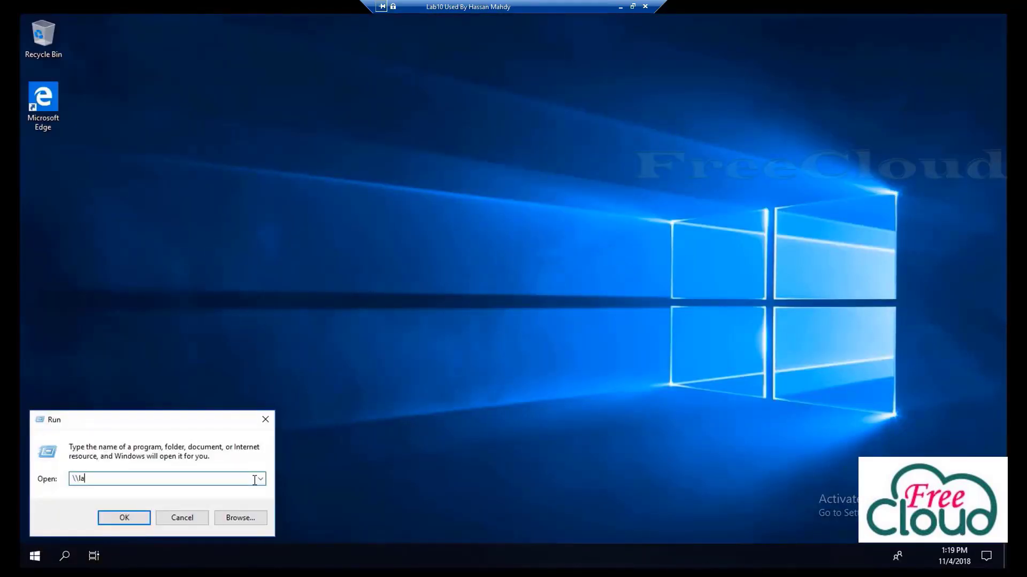
type("b-2016")
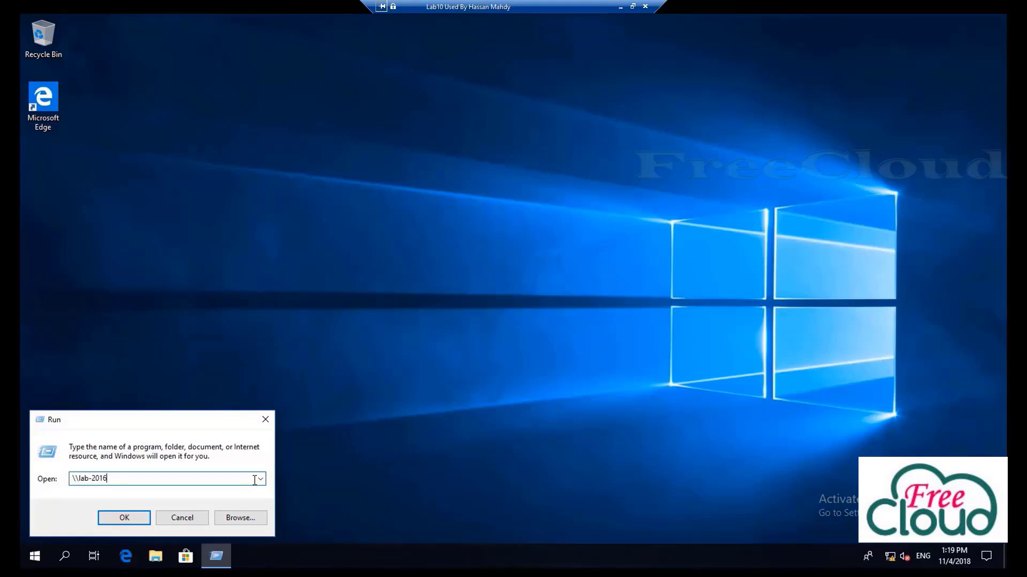
type("\\freecloud")
key("Return")
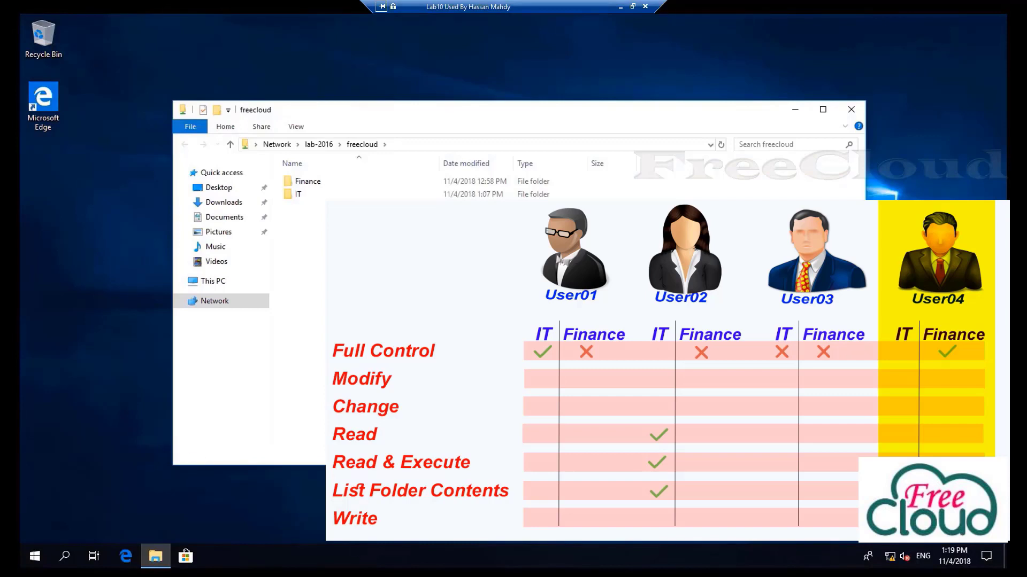
Try opening the IT folder and dismiss the access-denied error
left_click(299, 197)
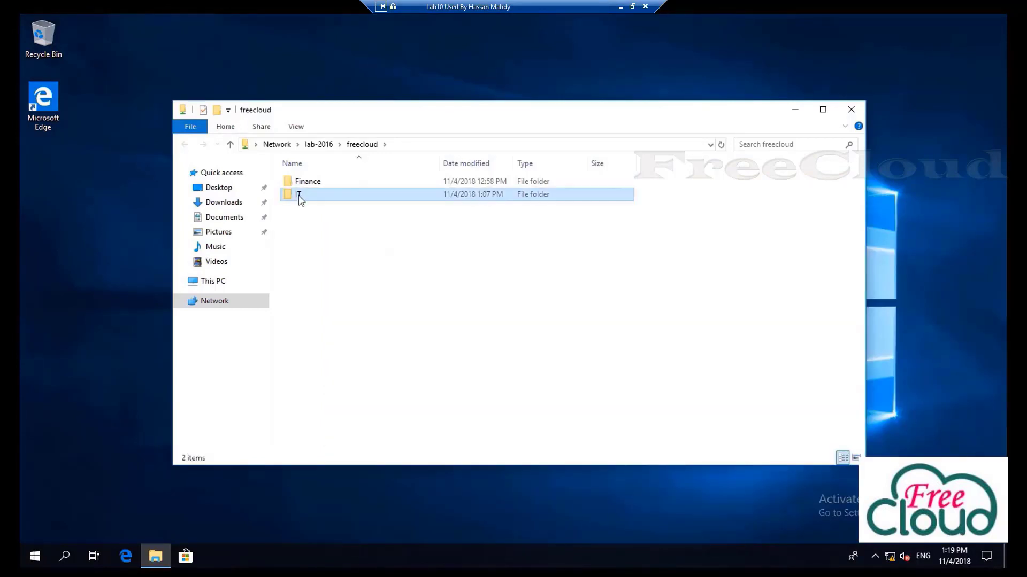
key("Return")
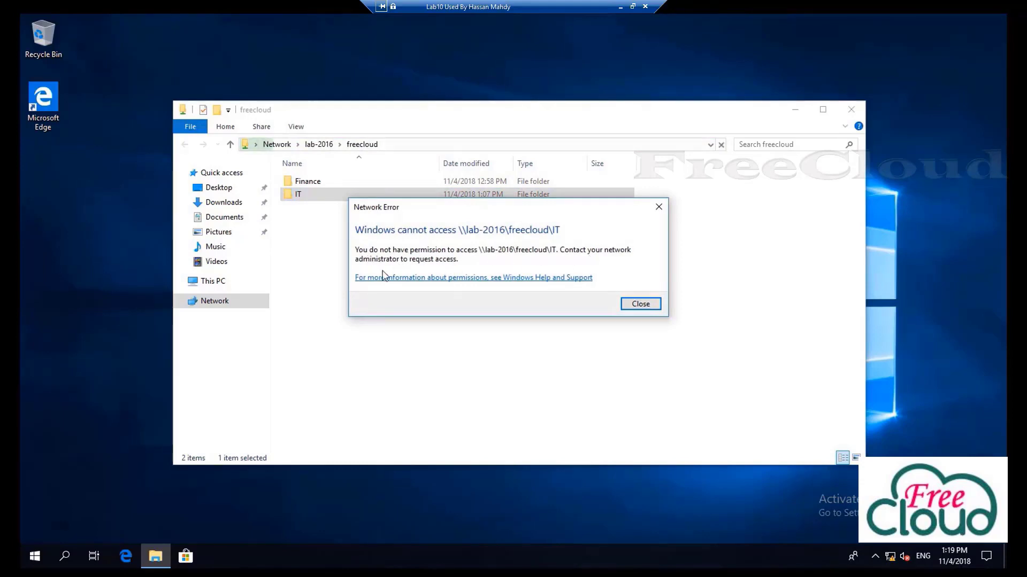
left_click(640, 304)
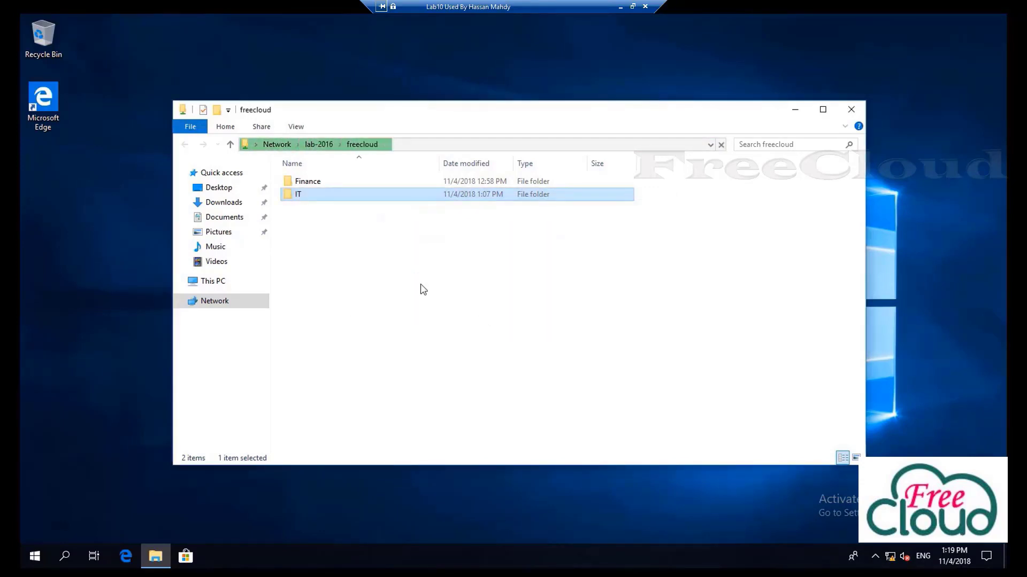
Add the line 'edit by user 04' to Fin003 in Finance and save it
left_click(305, 184)
double_click(307, 184)
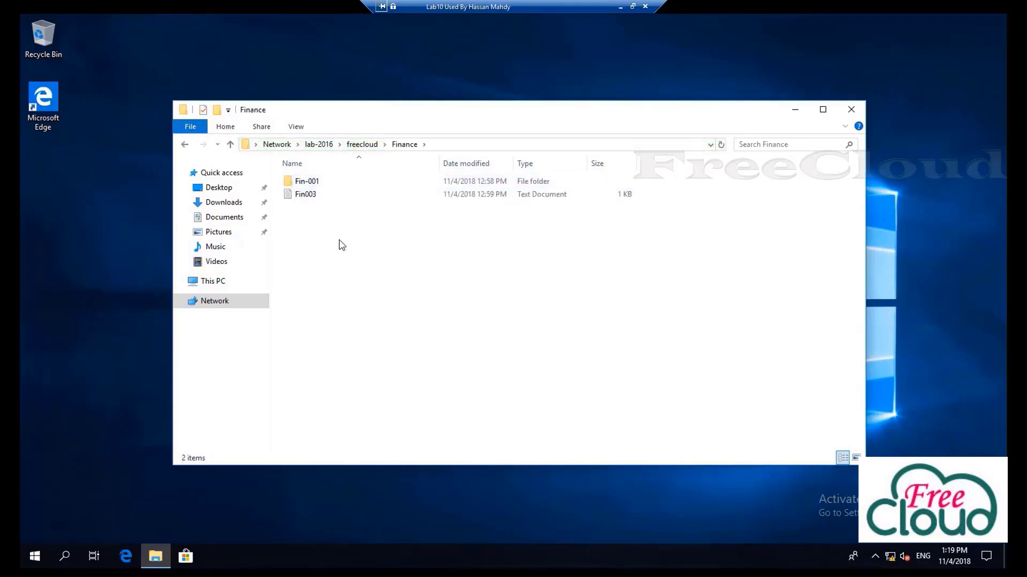
double_click(307, 195)
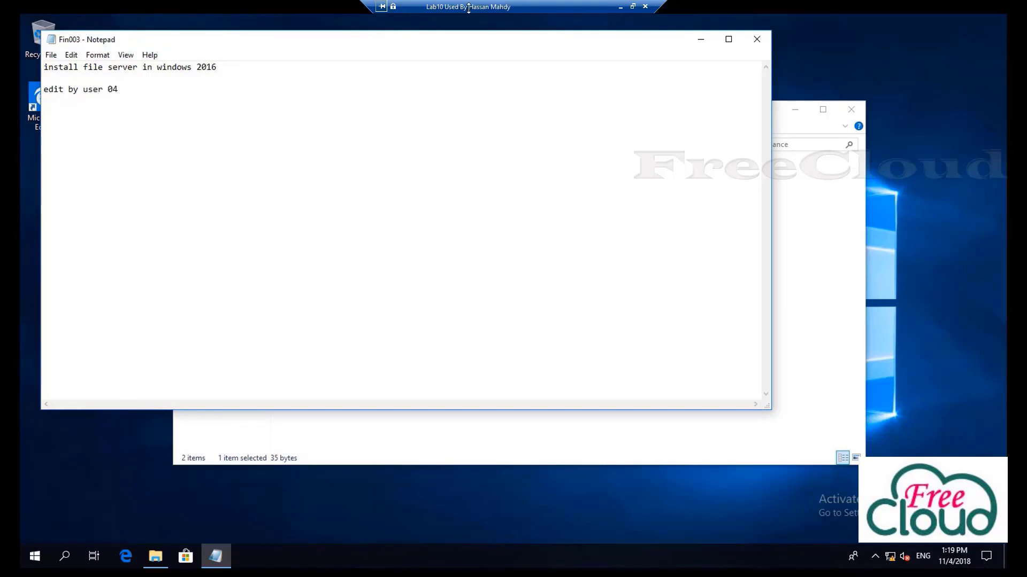
left_click(757, 40)
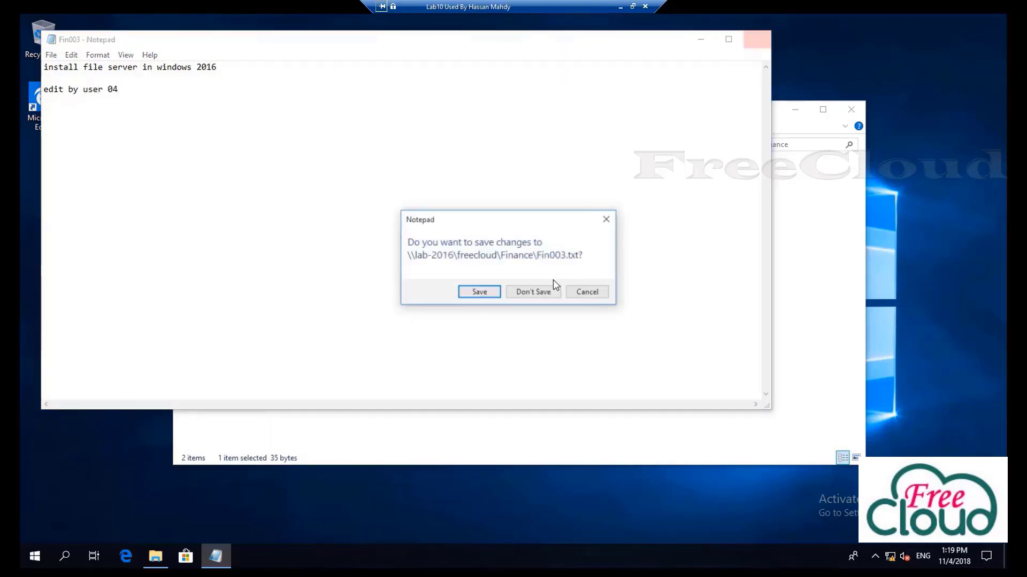
left_click(480, 292)
left_click(310, 184)
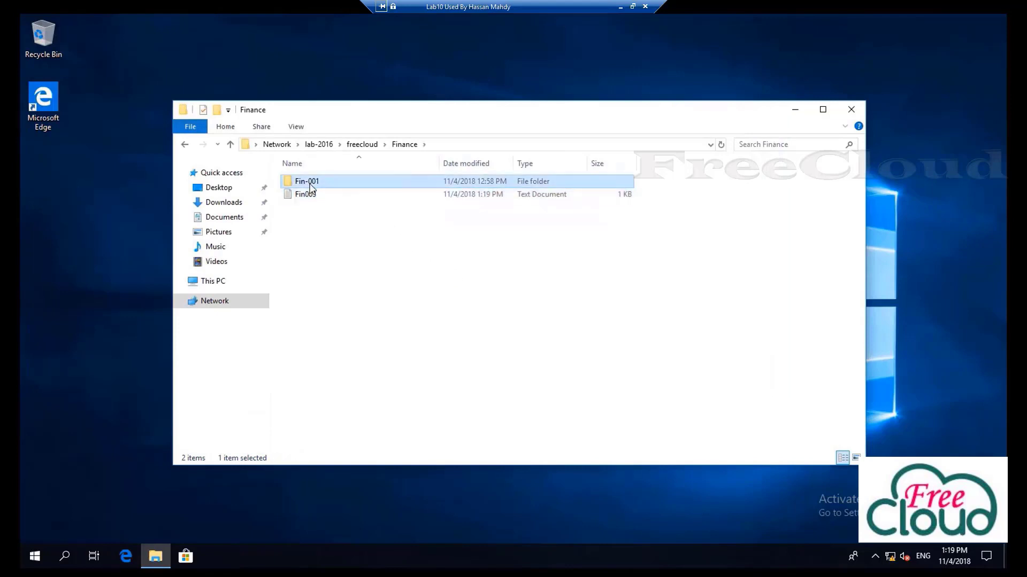
Create a new folder named test-3 in the Finance share
right_click(321, 258)
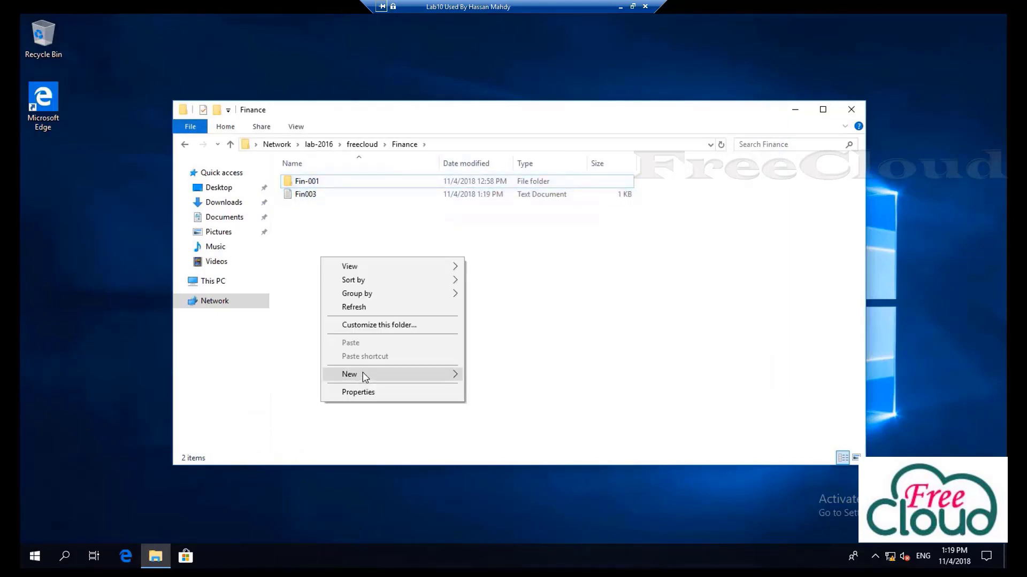
mouse_move(440, 375)
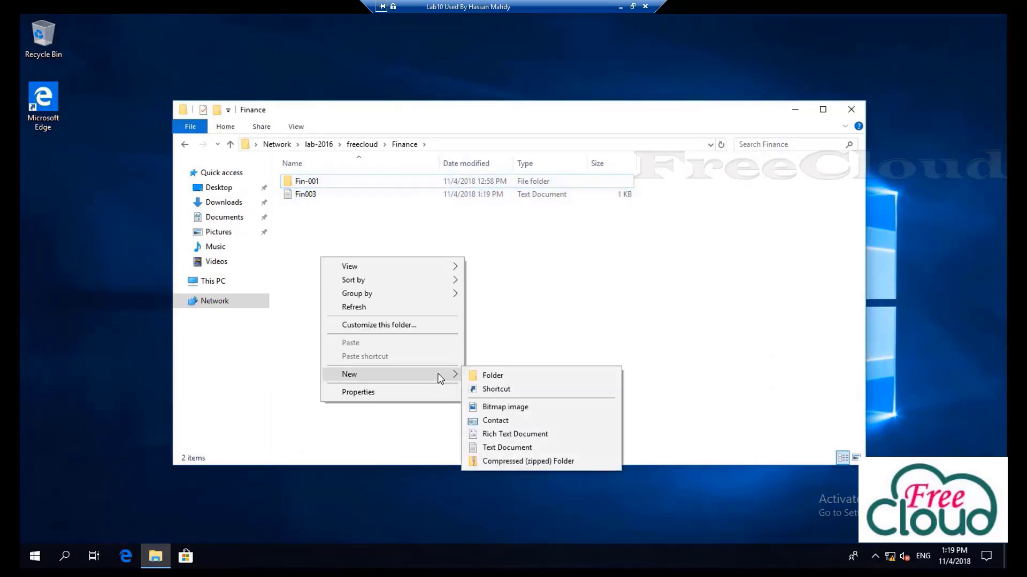
left_click(484, 376)
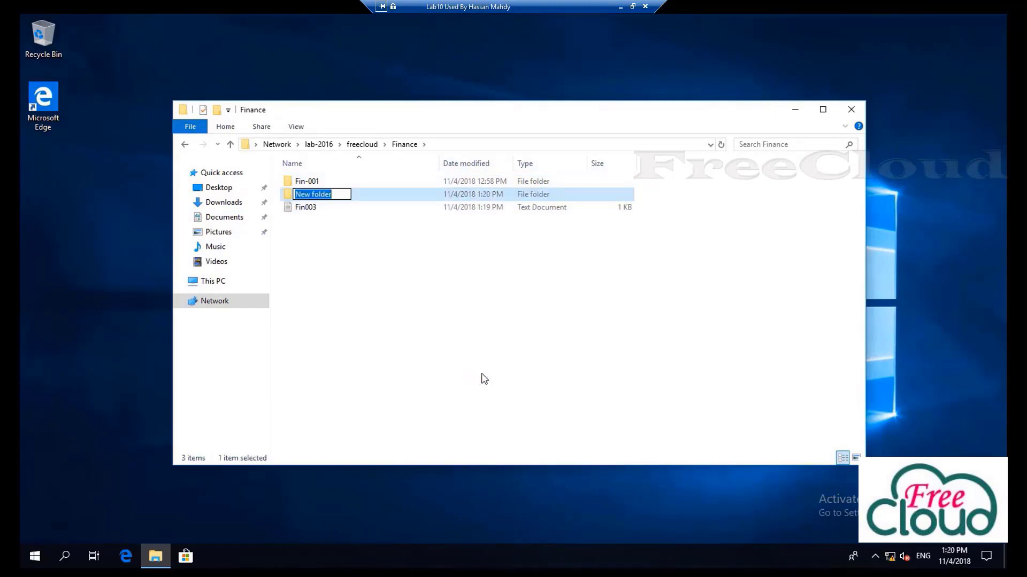
type("test-3")
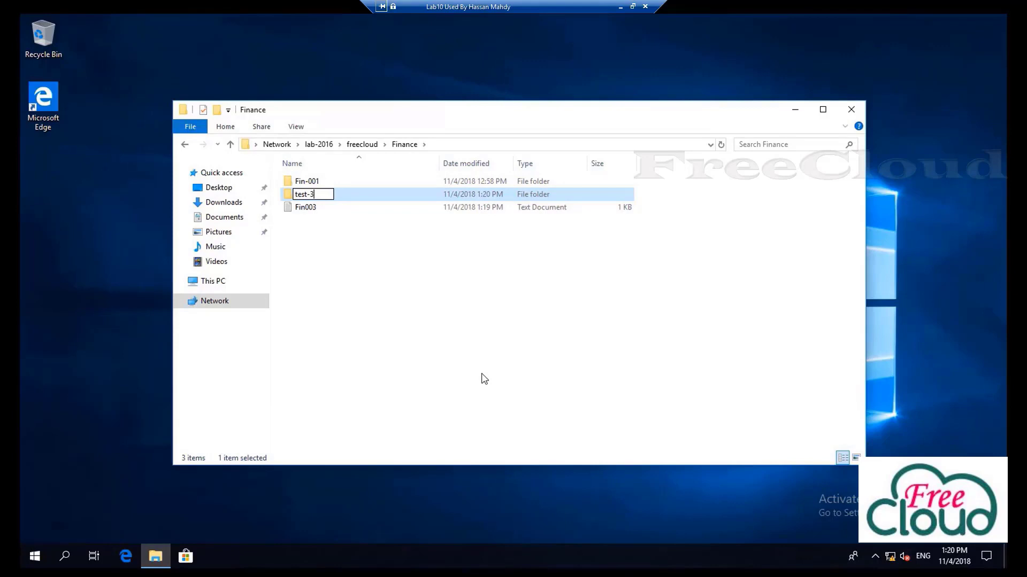
left_click(483, 379)
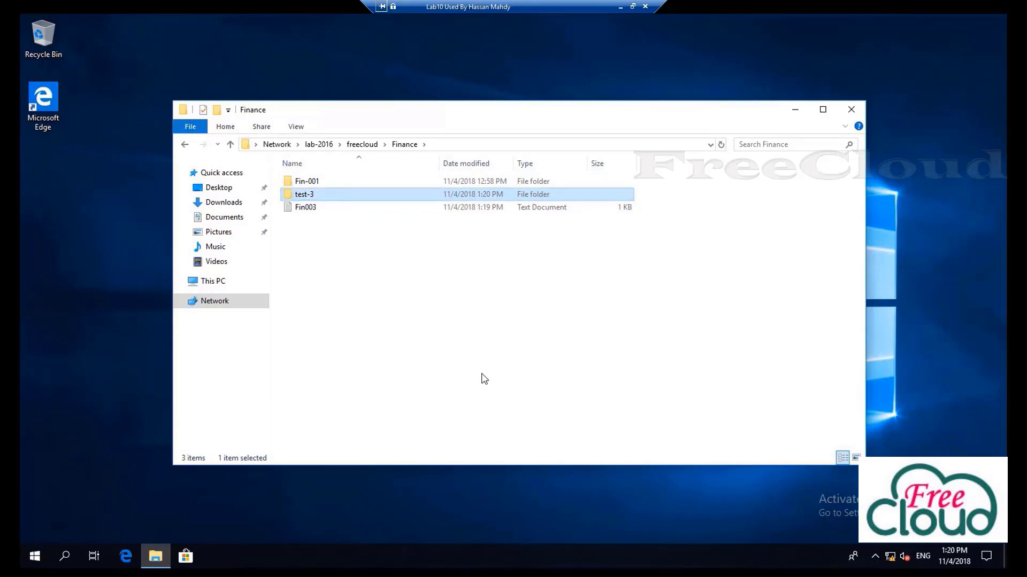
Create an empty text document named user04 in Finance
right_click(335, 293)
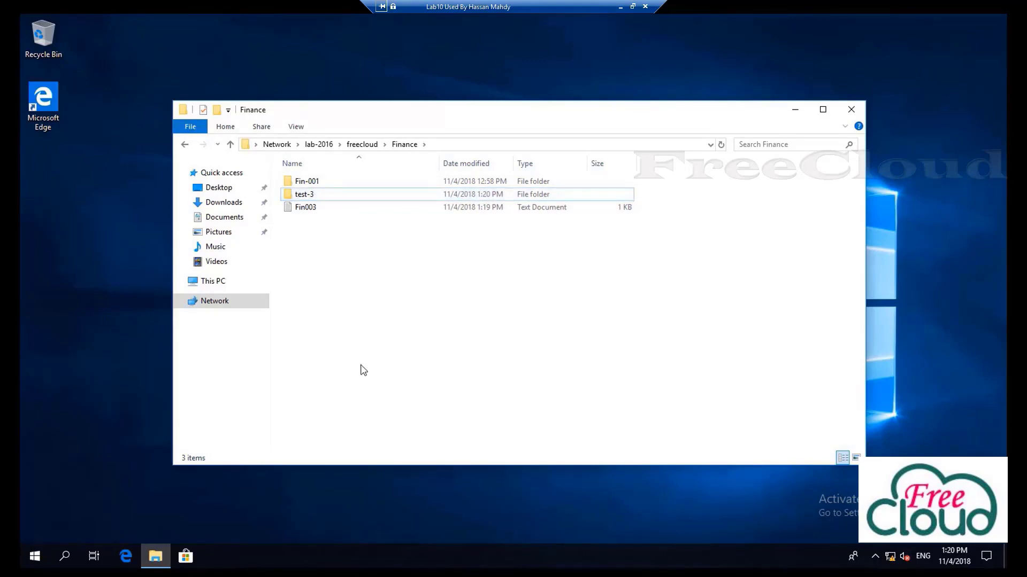
mouse_move(400, 423)
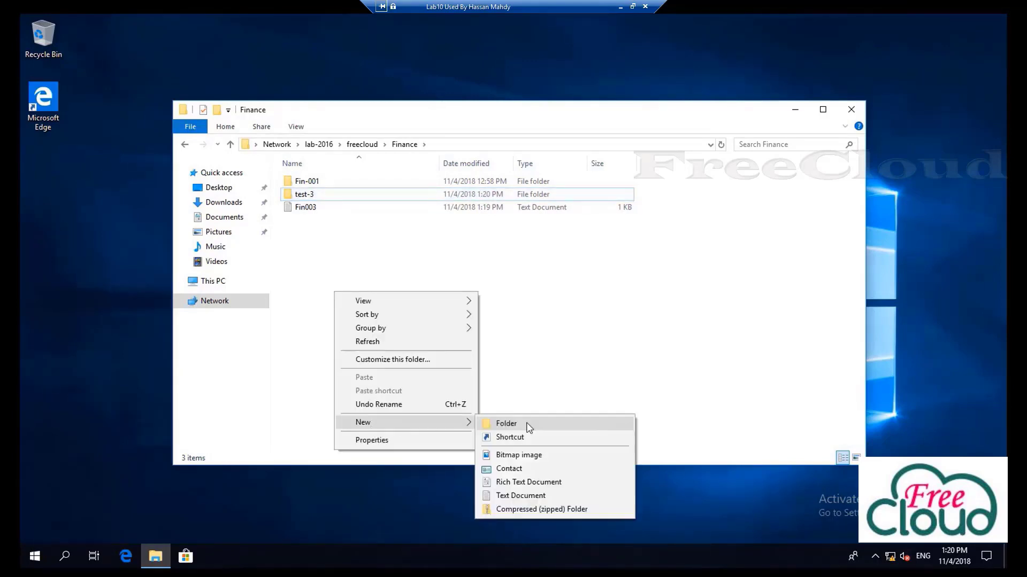
left_click(505, 496)
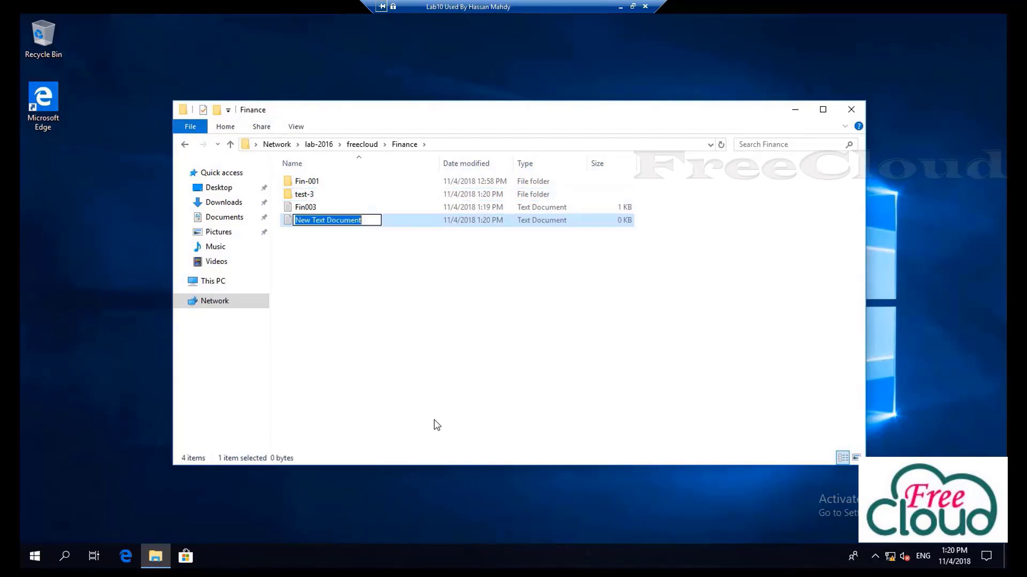
type("user0")
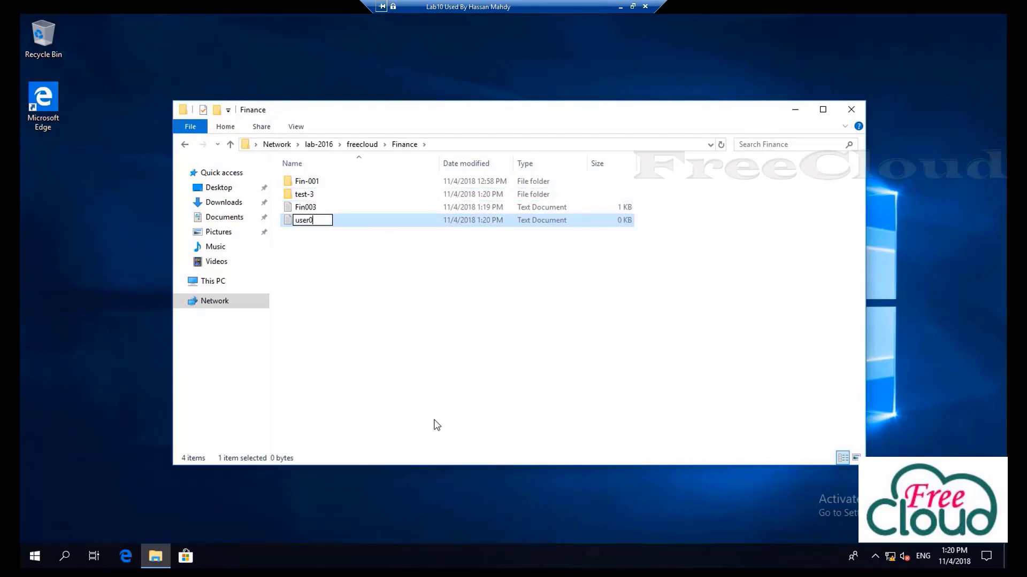
type("4")
left_click(426, 342)
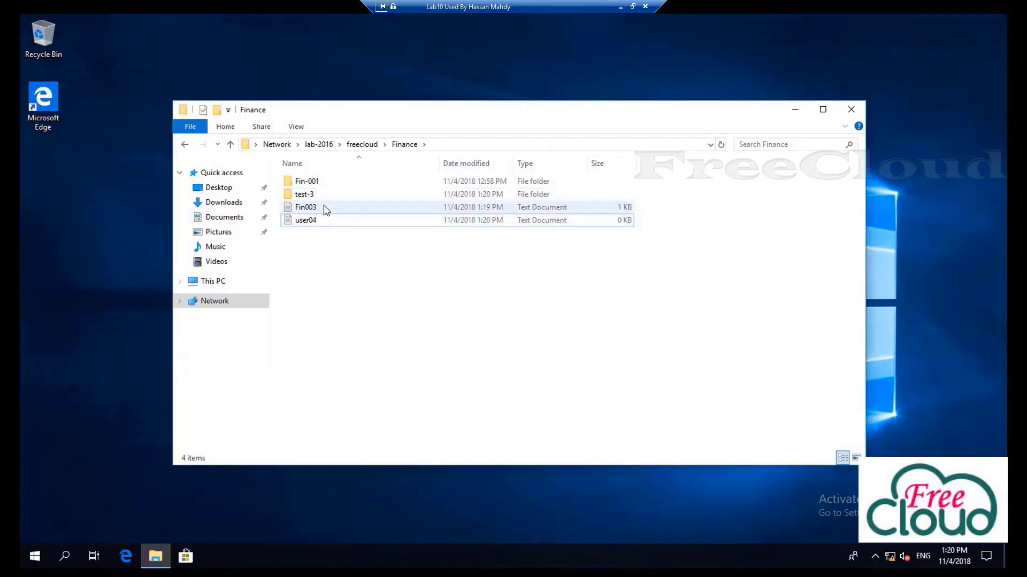
Permanently delete the Fin003 file and close the Finance window
right_click(307, 208)
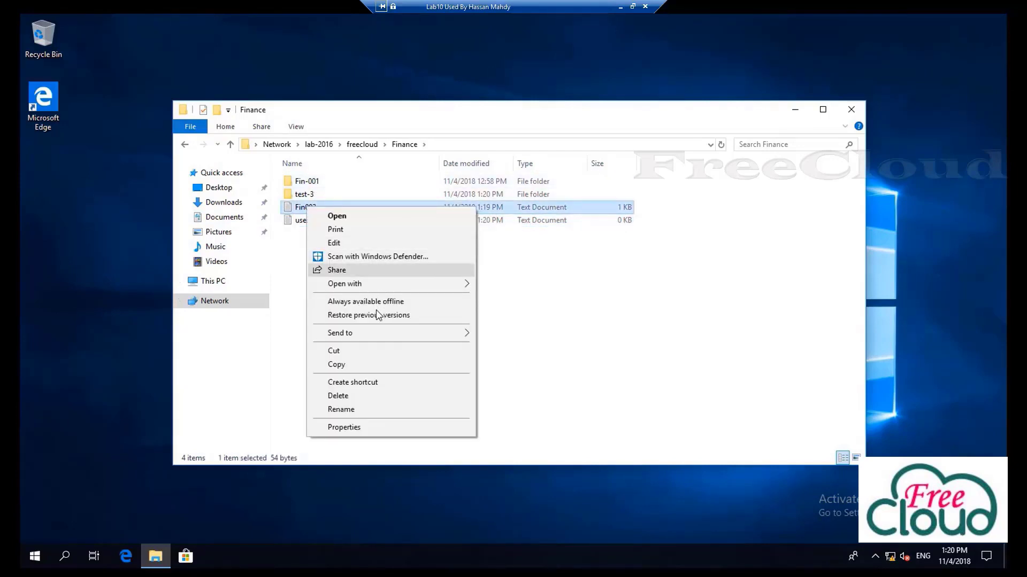
left_click(338, 396)
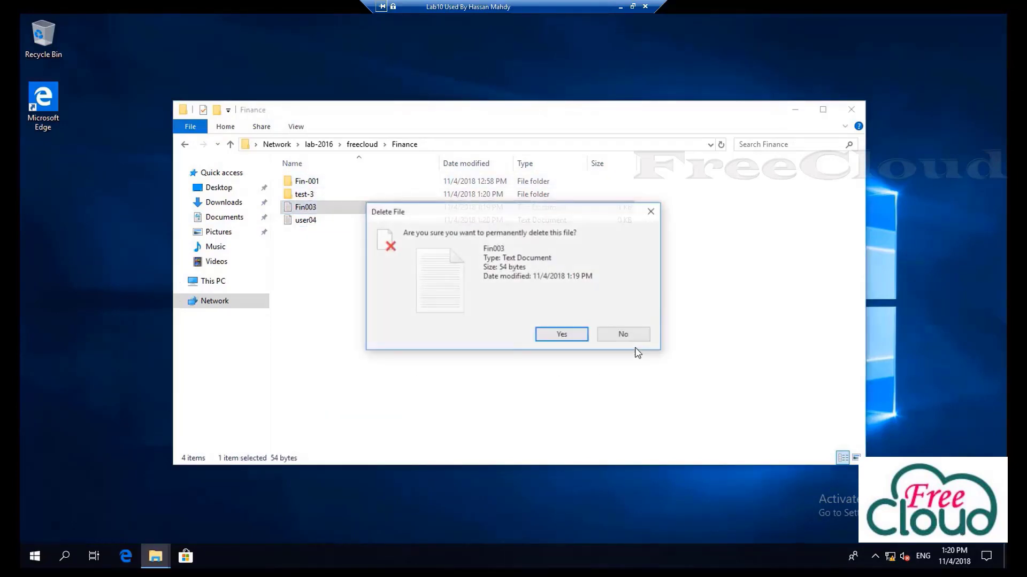
left_click(561, 335)
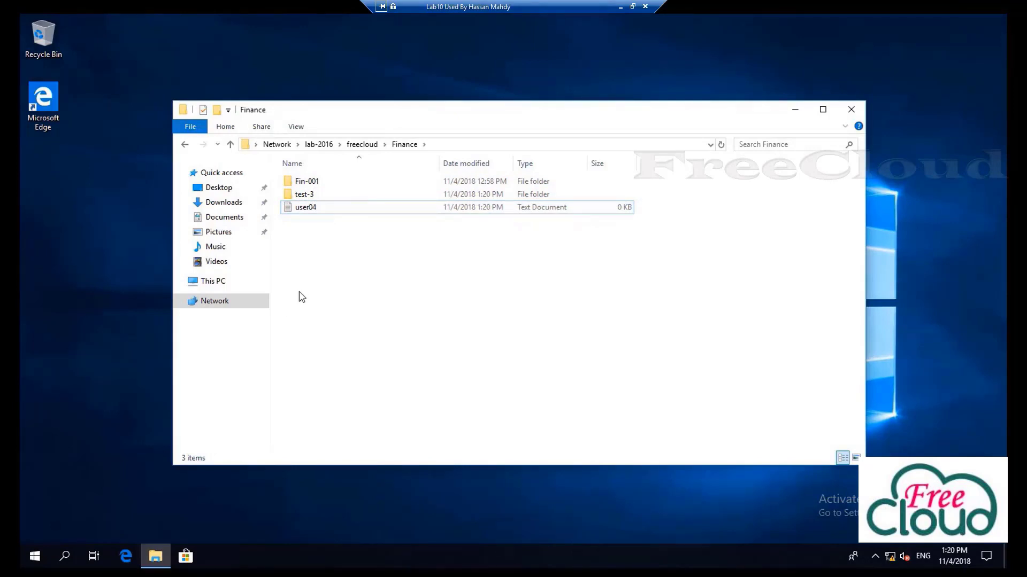
left_click(851, 109)
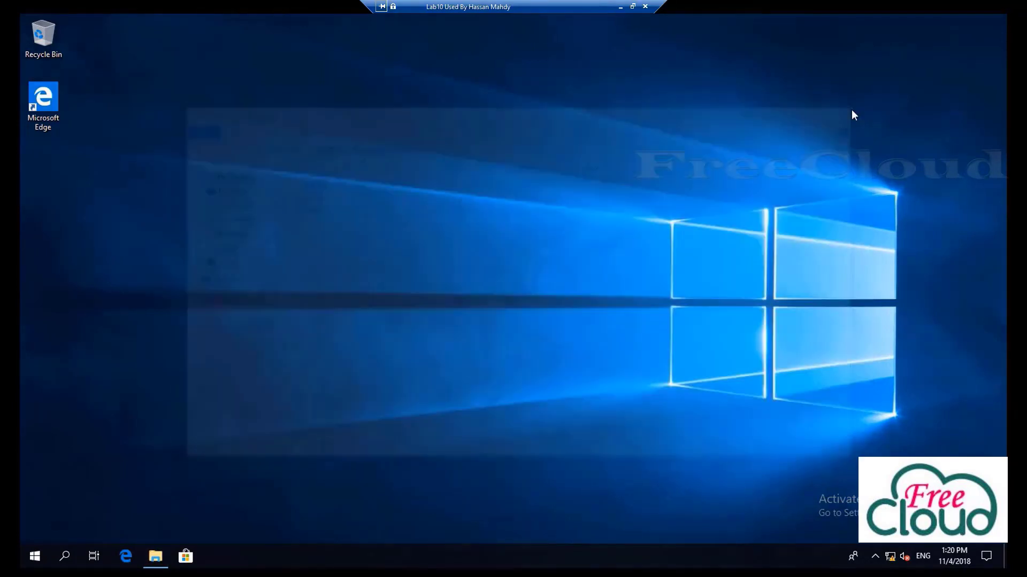
Sign out of the Windows 10 client session
right_click(35, 557)
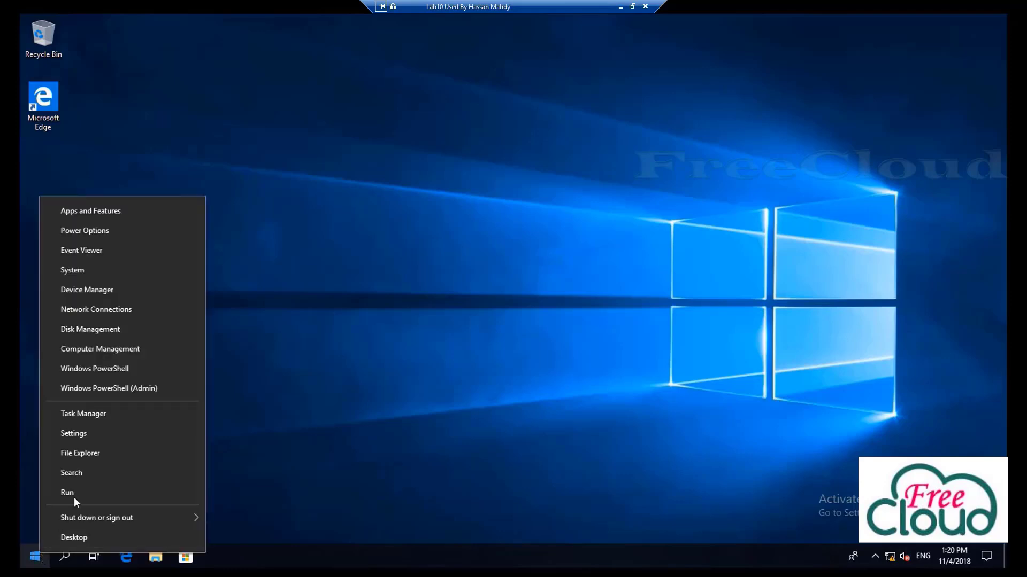
mouse_move(80, 514)
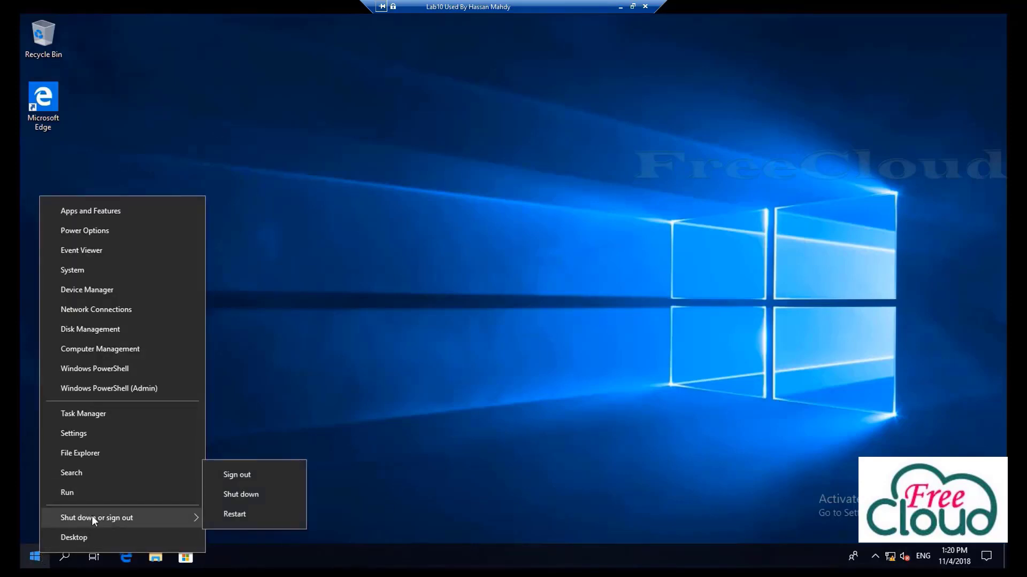
left_click(228, 477)
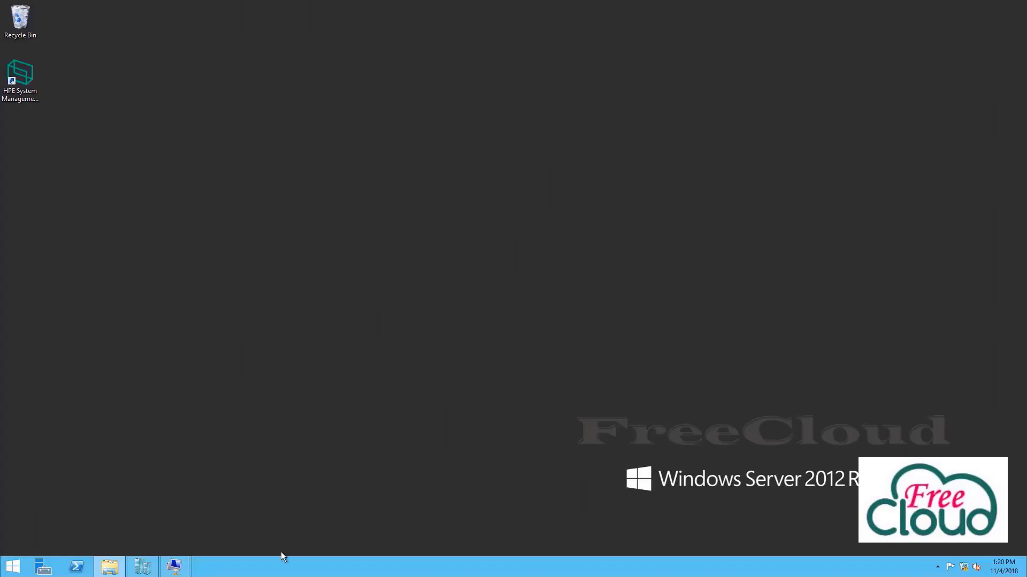
On the server, launch File Server Resource Manager from Server Manager's Tools menu
mouse_move(180, 569)
left_click(230, 525)
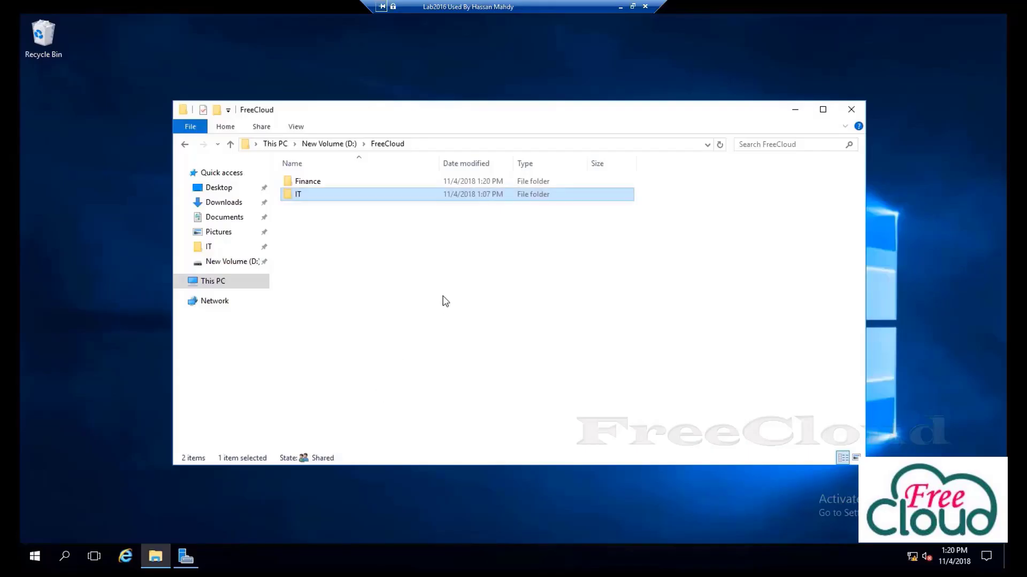
left_click(184, 557)
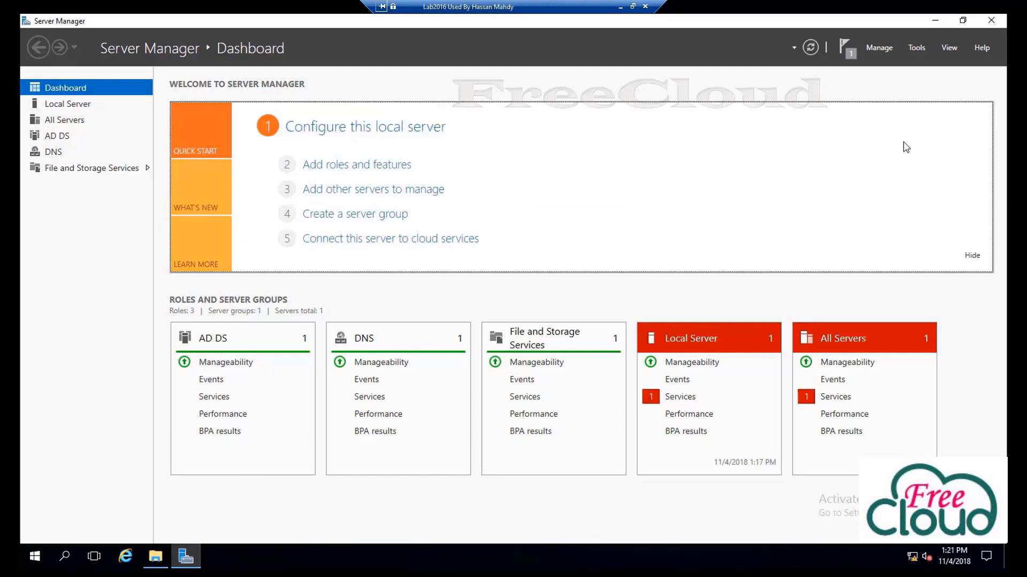
left_click(916, 49)
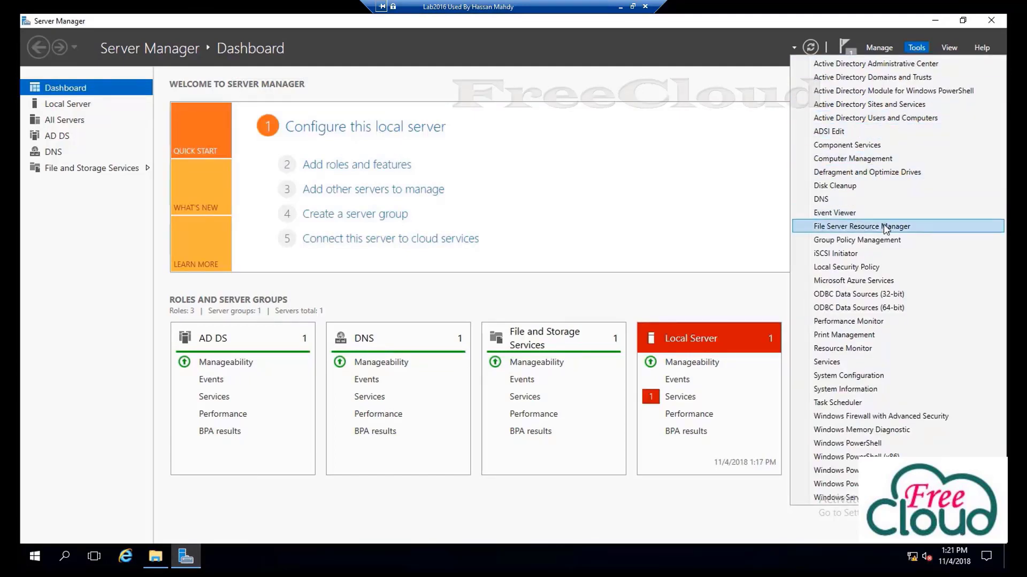
left_click(862, 230)
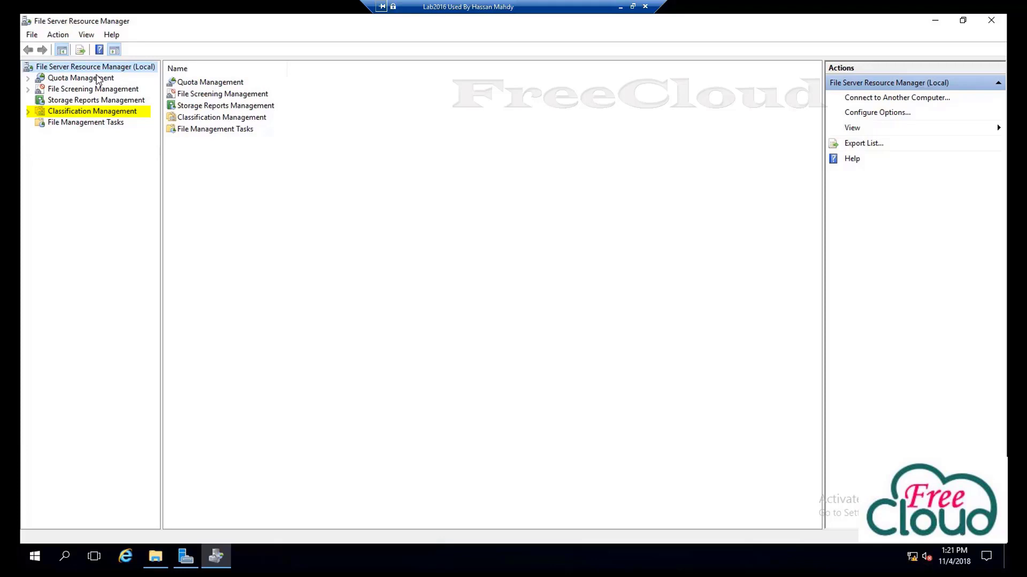
Select the Quota Management node in the FSRM console tree
left_click(97, 79)
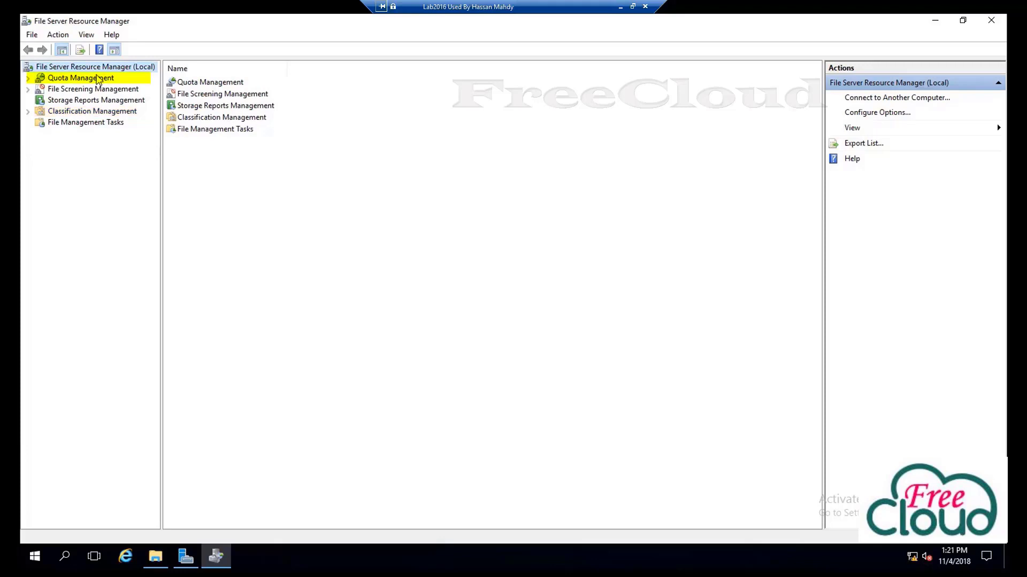
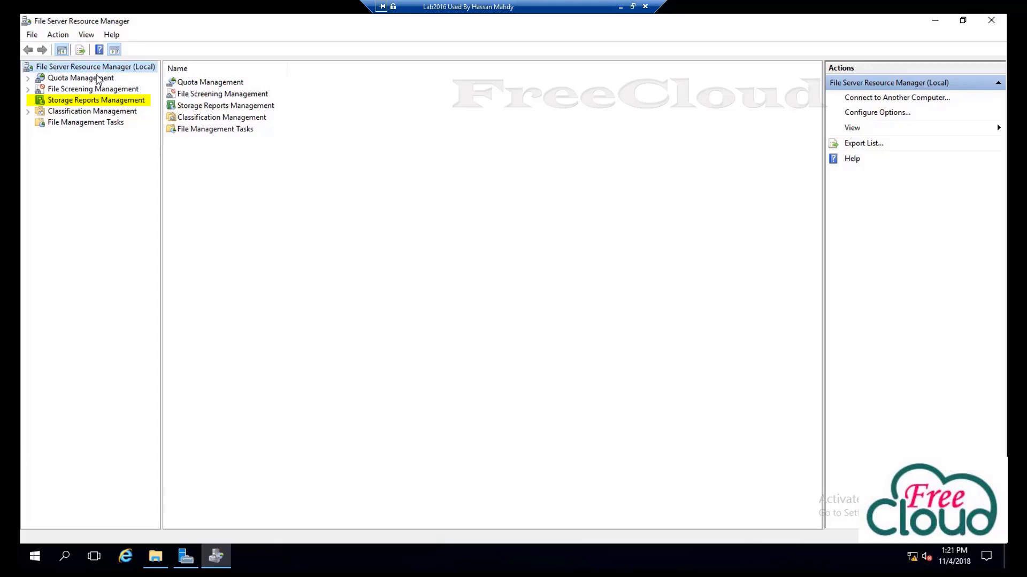
Expand Quota Management, list Quota Templates, and browse the 10 GB, 100 MB and 5 GB Limit rows
left_click(28, 79)
left_click(71, 80)
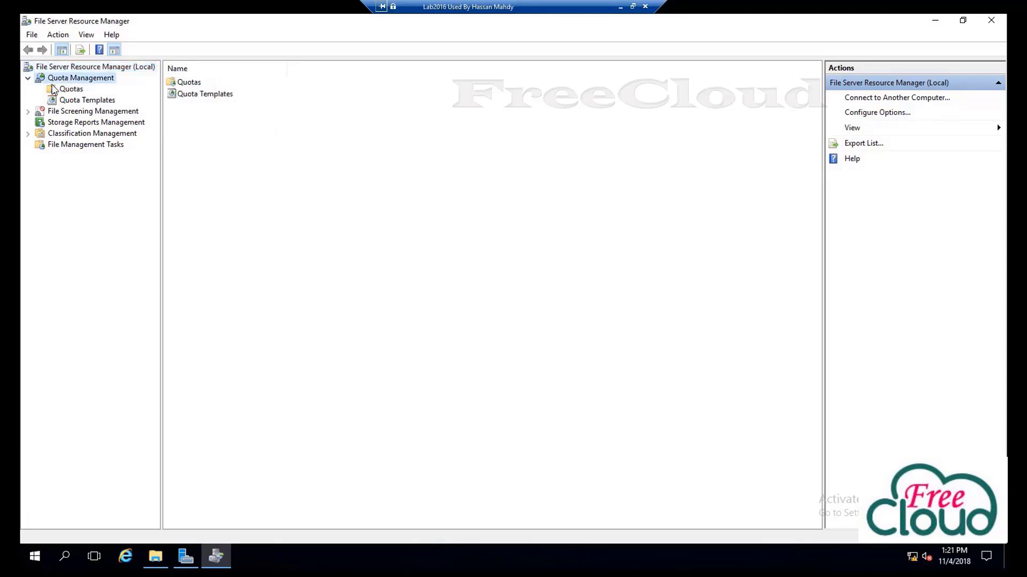
left_click(90, 101)
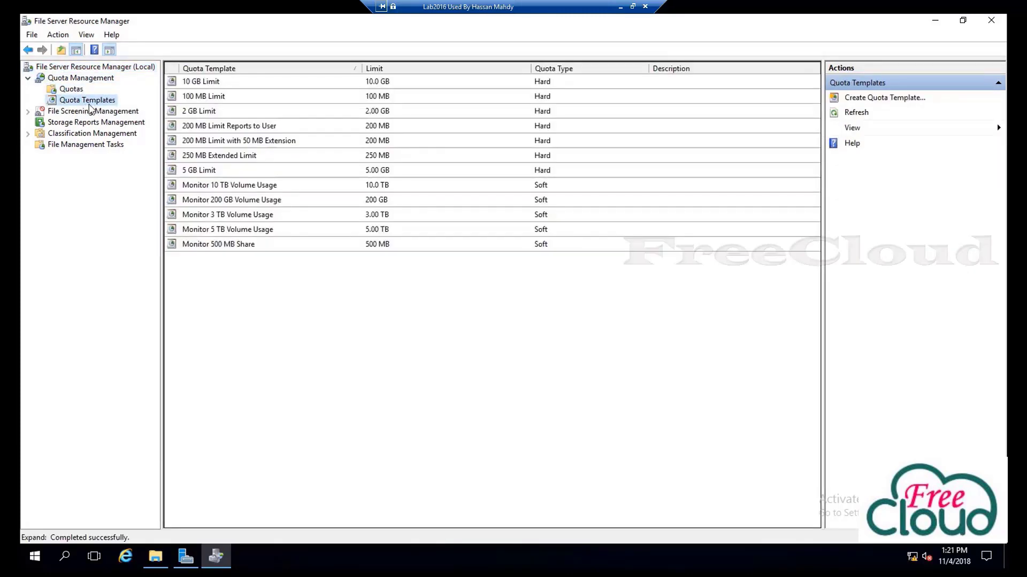
left_click(196, 83)
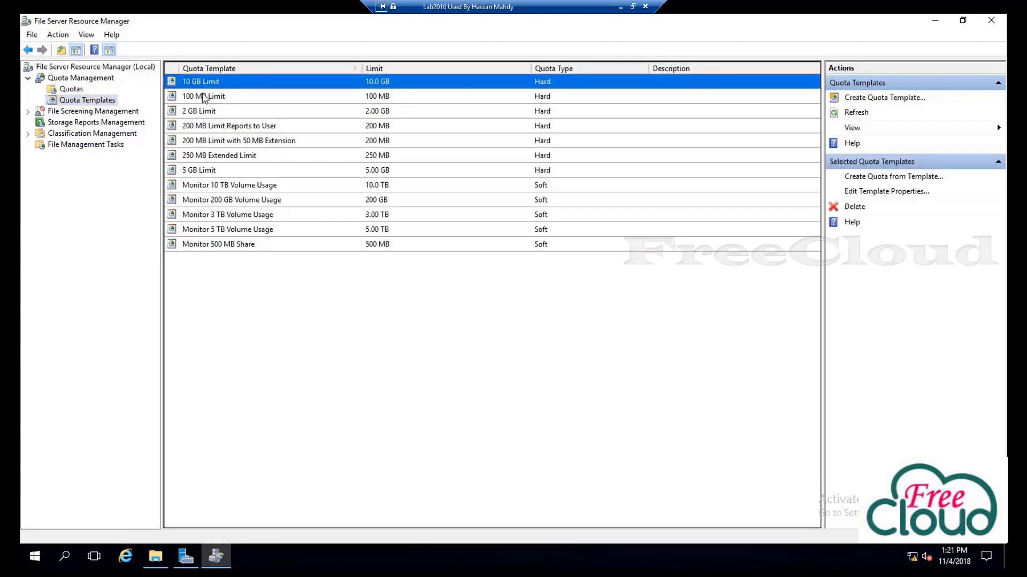
left_click(203, 98)
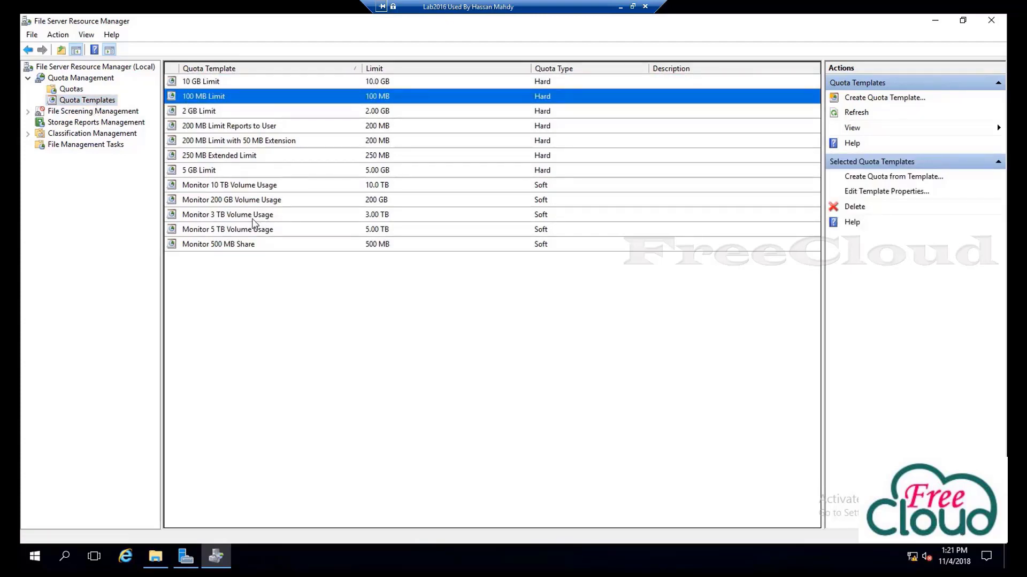
left_click(205, 173)
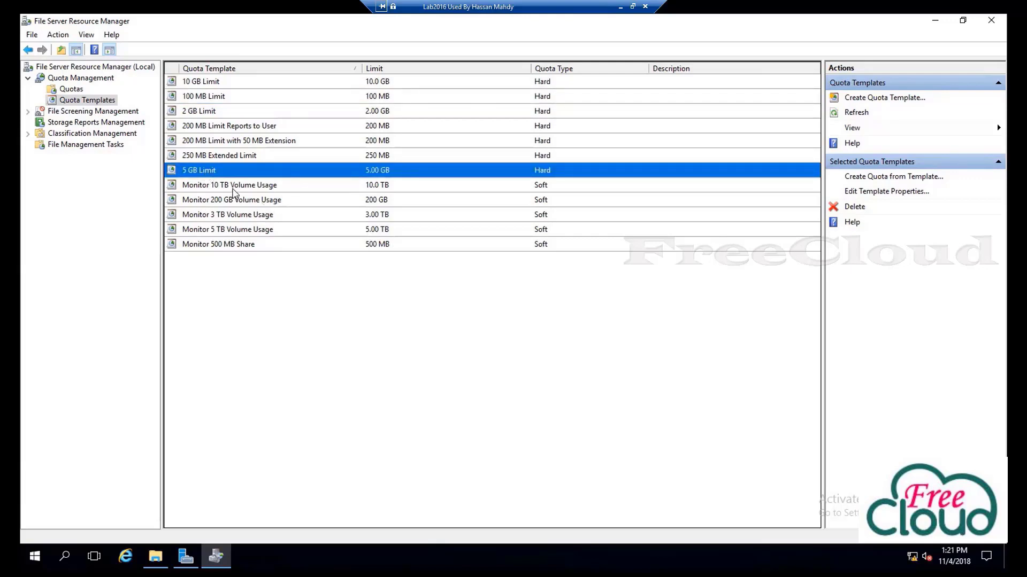
left_click(90, 105)
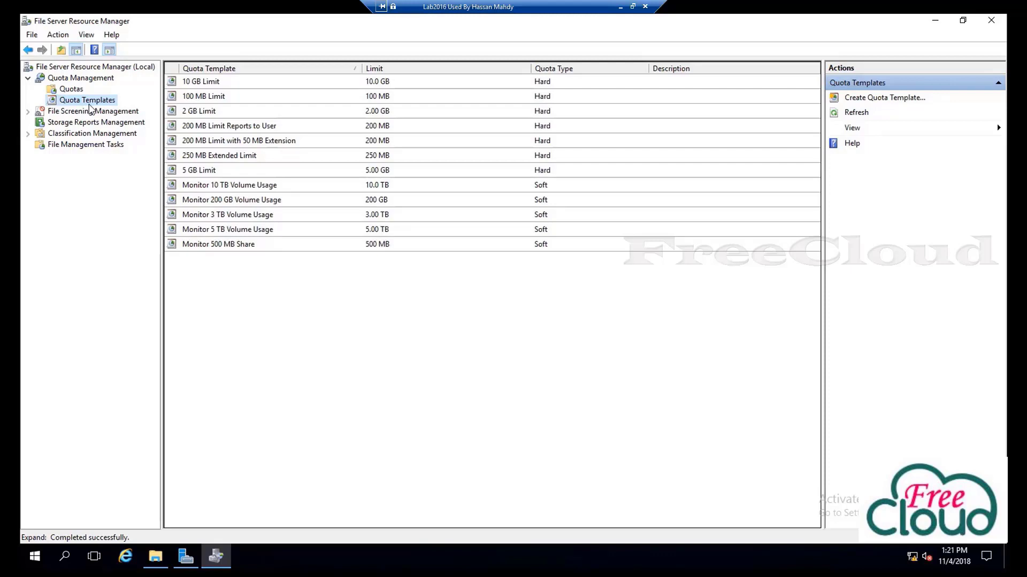
right_click(75, 99)
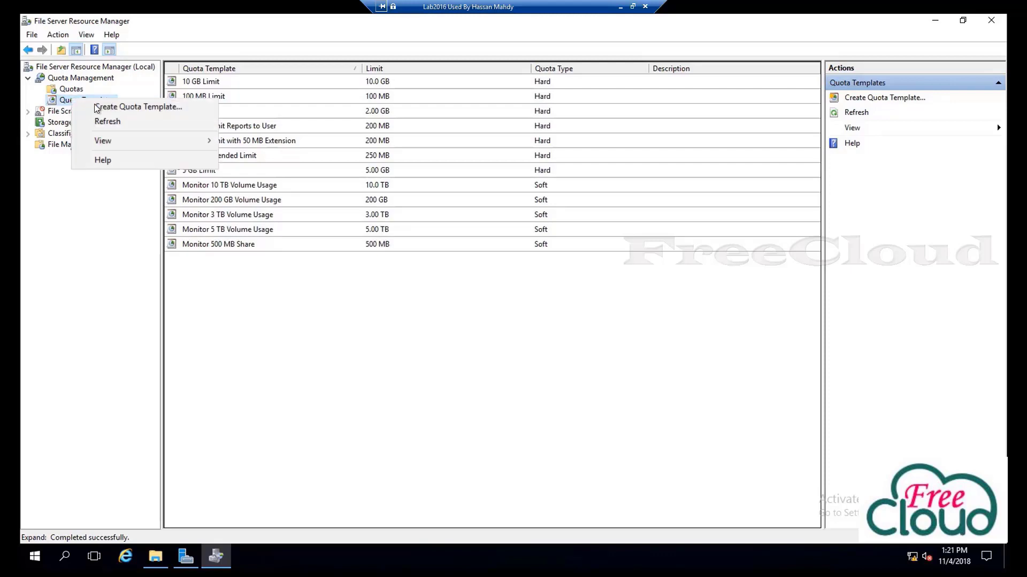
left_click(136, 107)
left_click(289, 160)
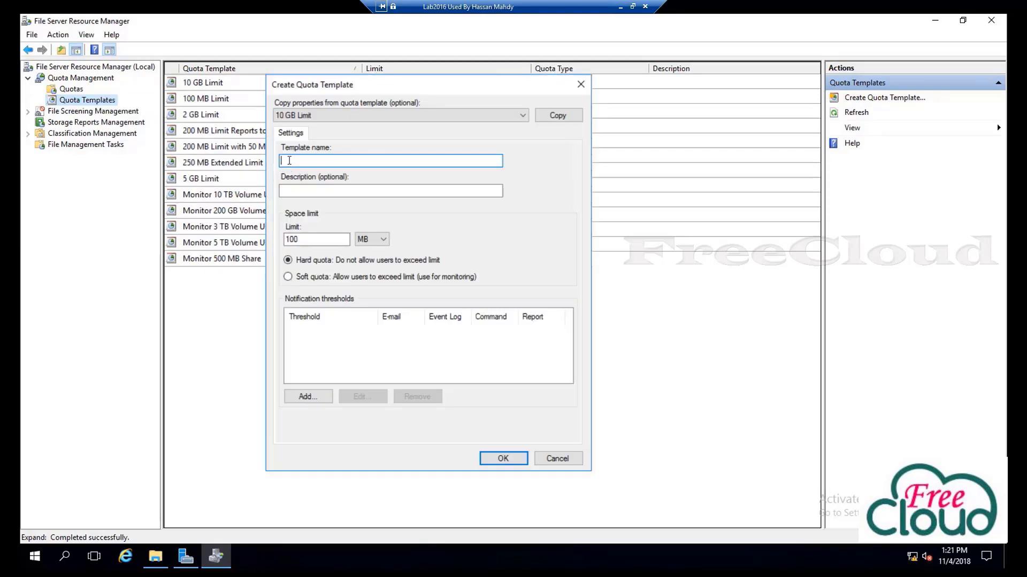
type("Test Template")
left_click_drag(334, 245, 284, 243)
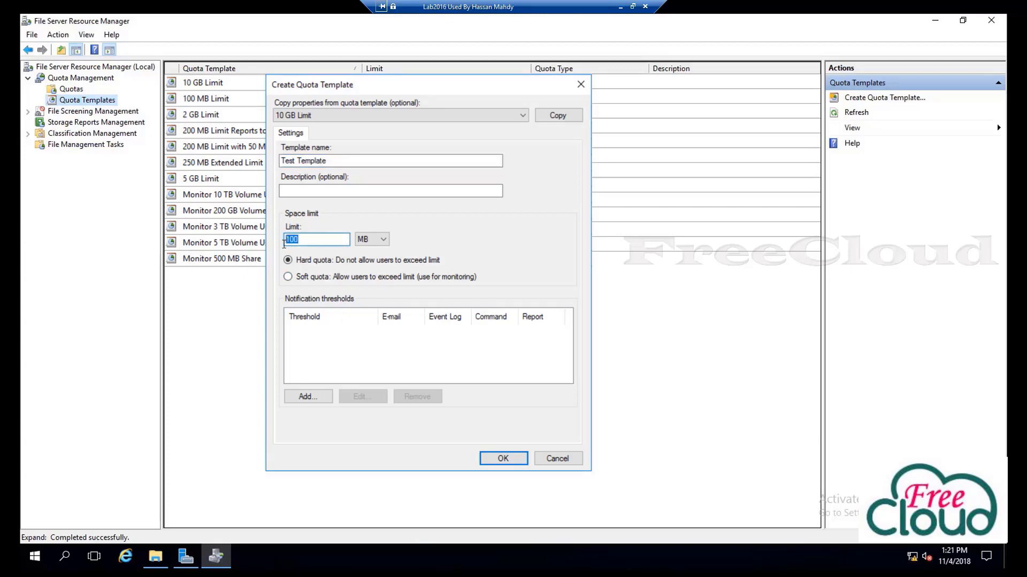
type("6")
left_click(363, 243)
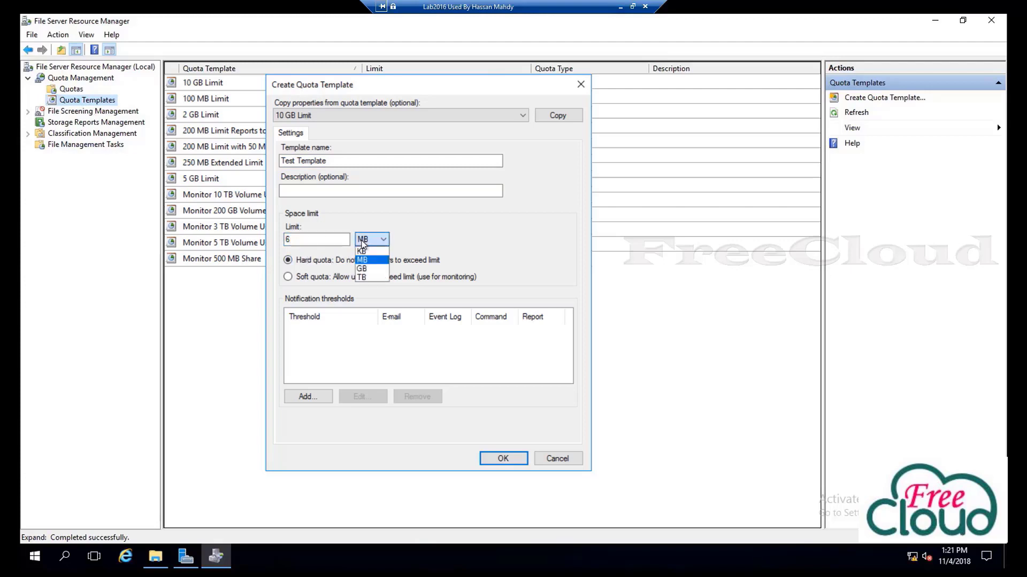
left_click(365, 269)
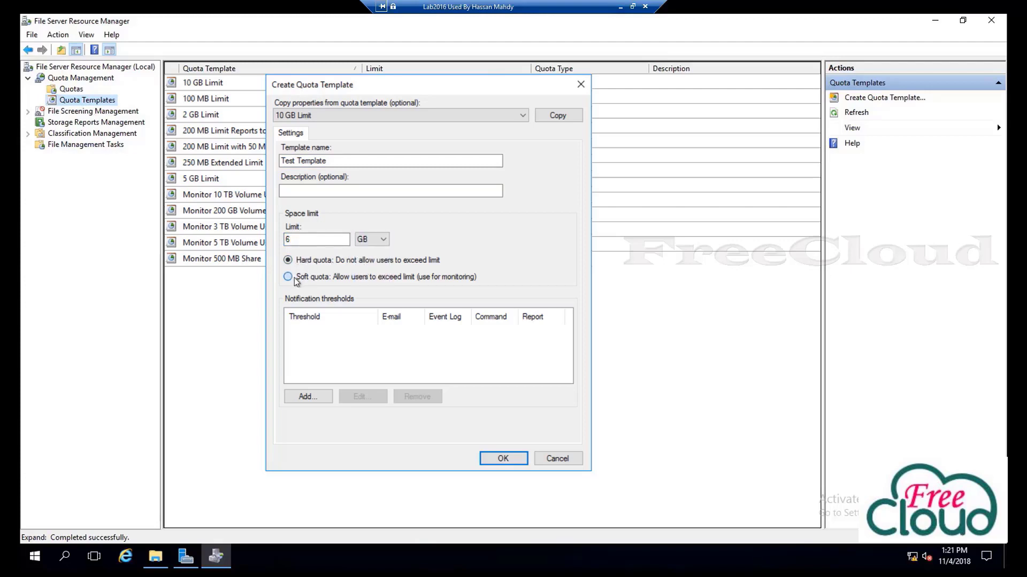
left_click(295, 278)
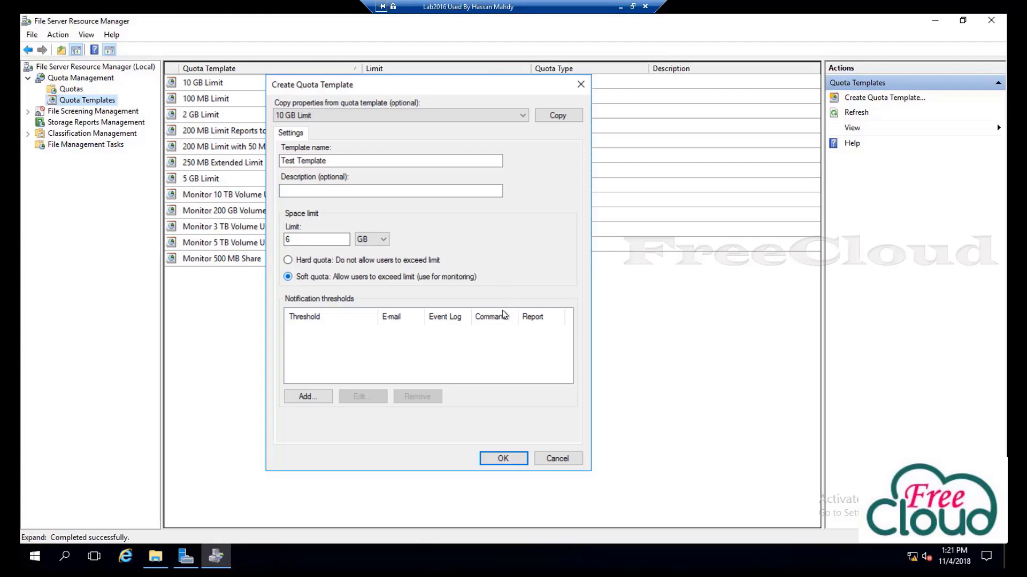
left_click(502, 460)
left_click(204, 267)
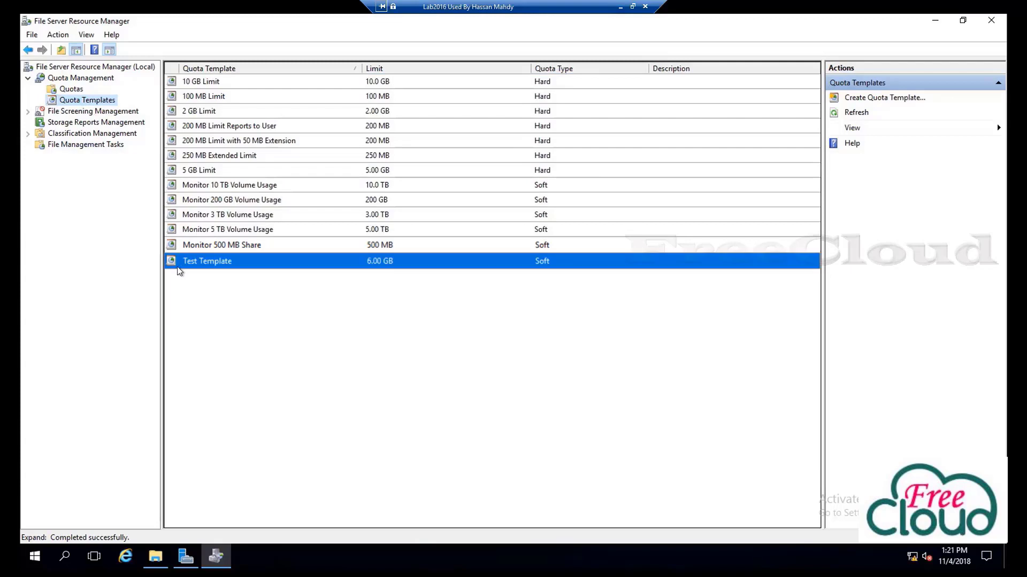
right_click(217, 267)
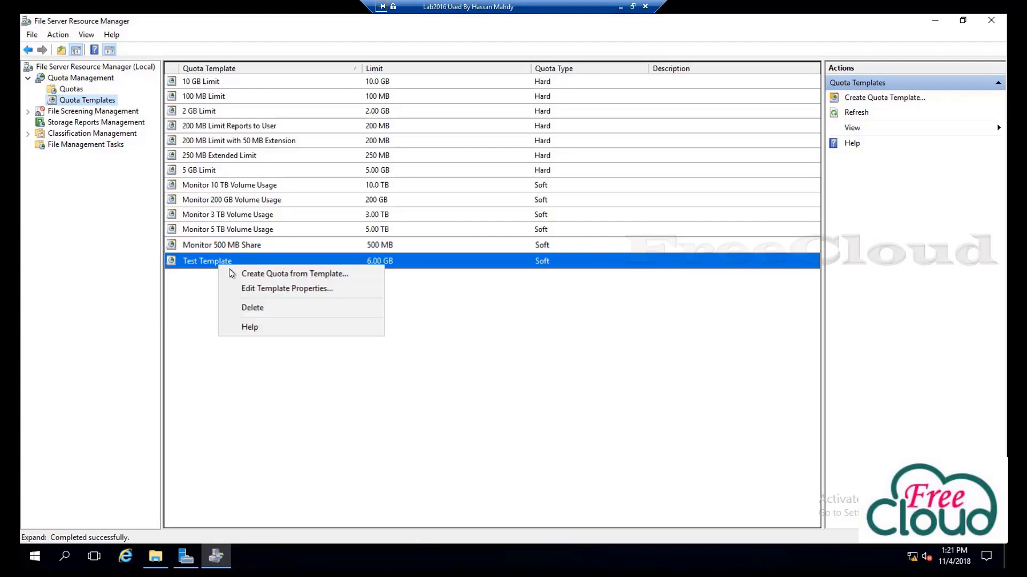
left_click(256, 307)
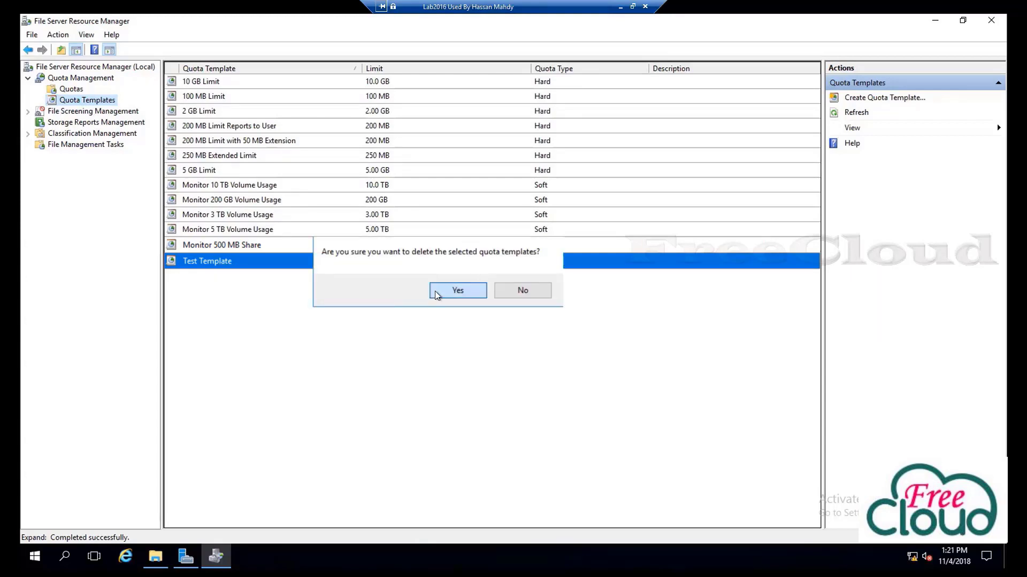
left_click(457, 290)
left_click(546, 169)
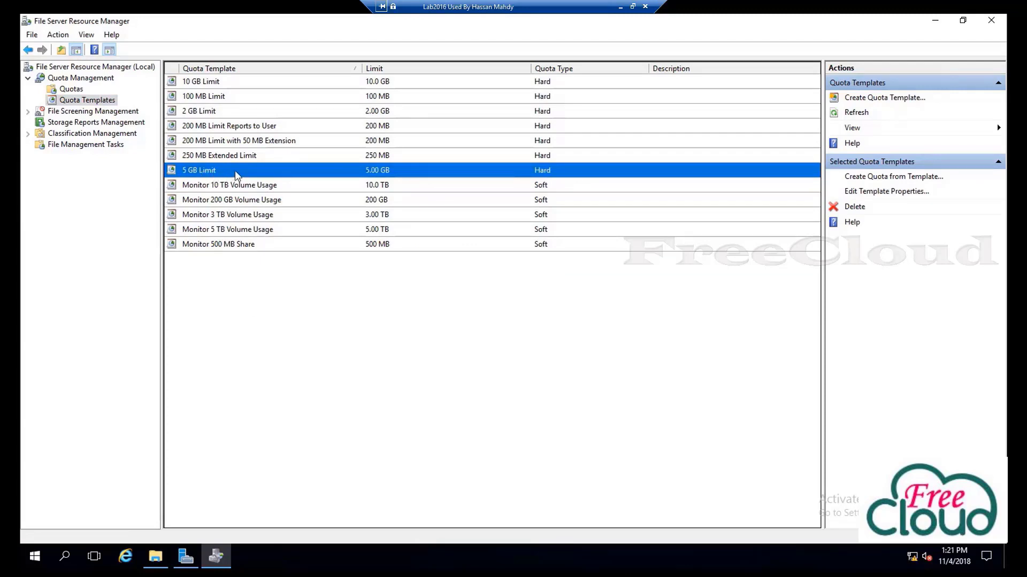
Open the 5 GB Limit template's properties and prefix its name with 'FreeCloud users'
right_click(235, 171)
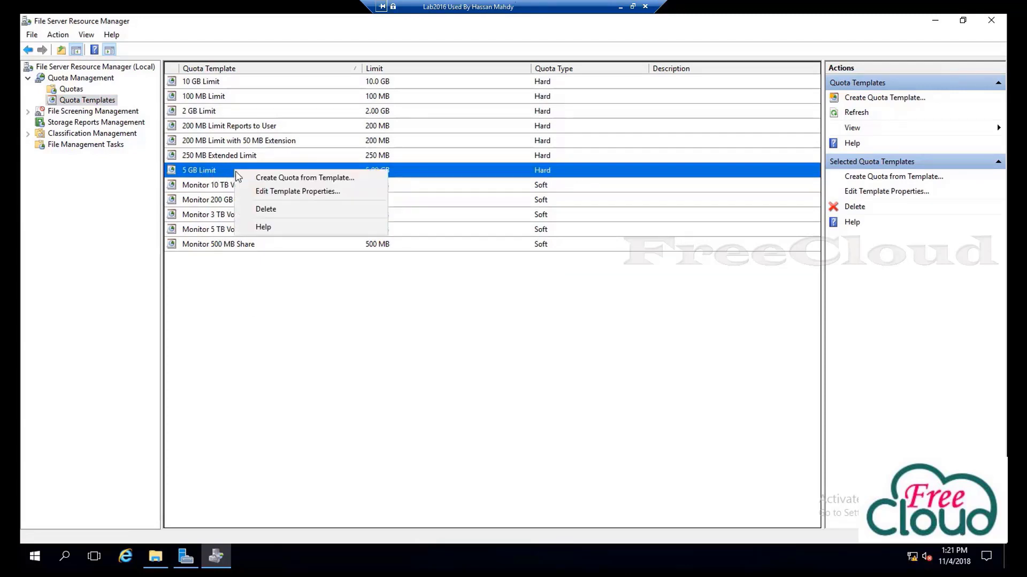
left_click(295, 193)
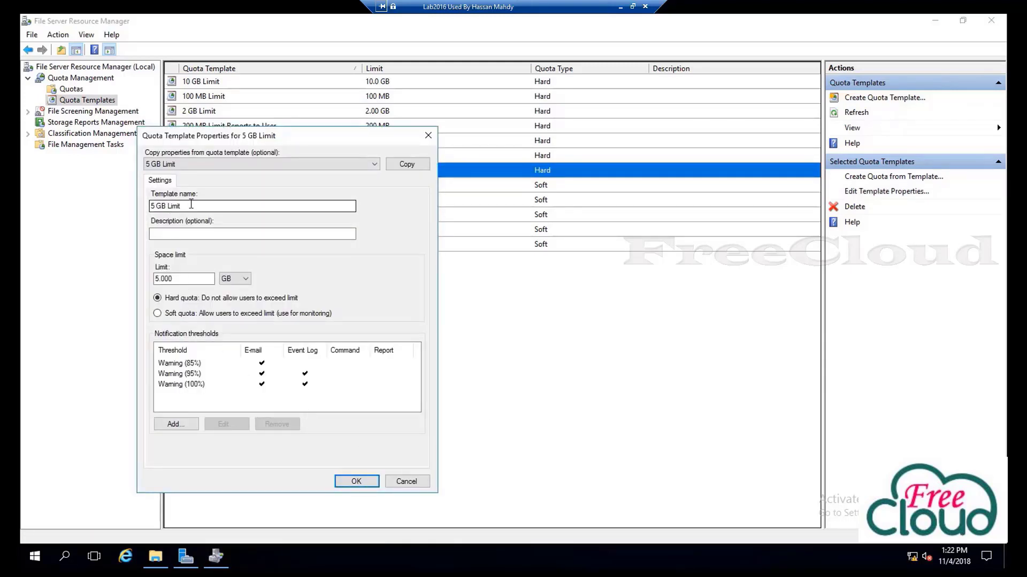
left_click_drag(183, 206, 154, 202)
left_click(155, 204)
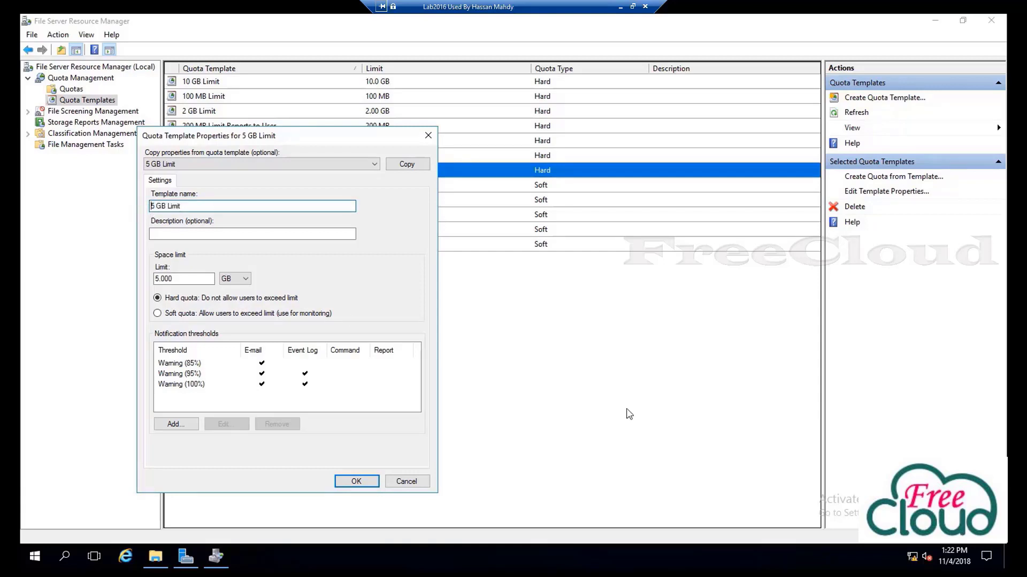
type("FreeCloud users")
left_click(216, 235)
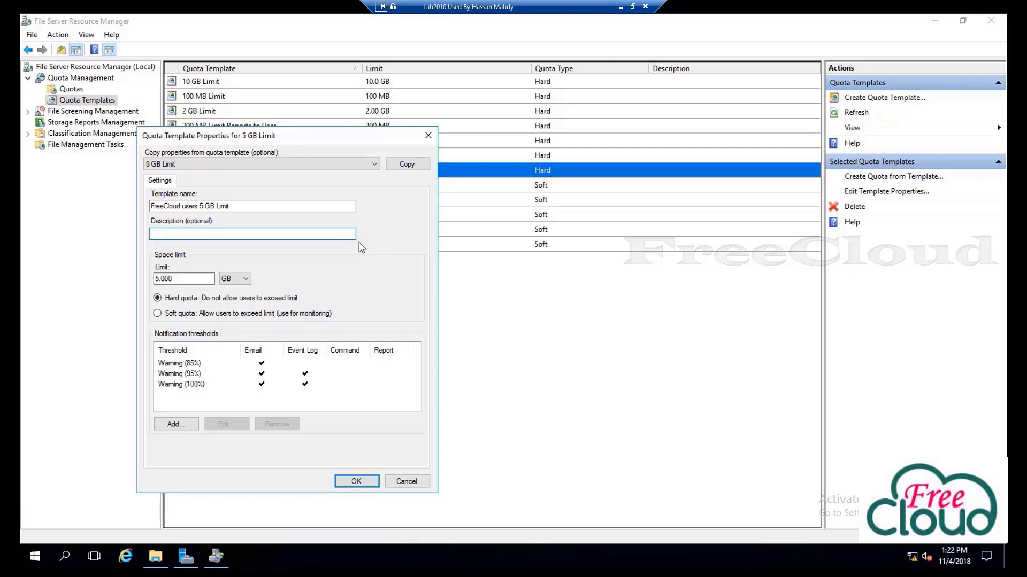
left_click(189, 279)
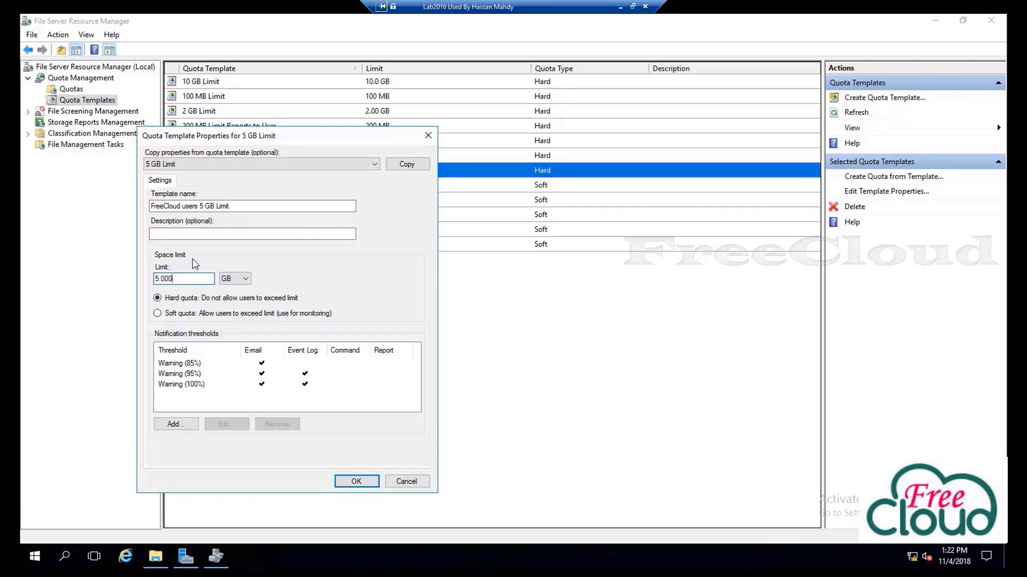
left_click(402, 165)
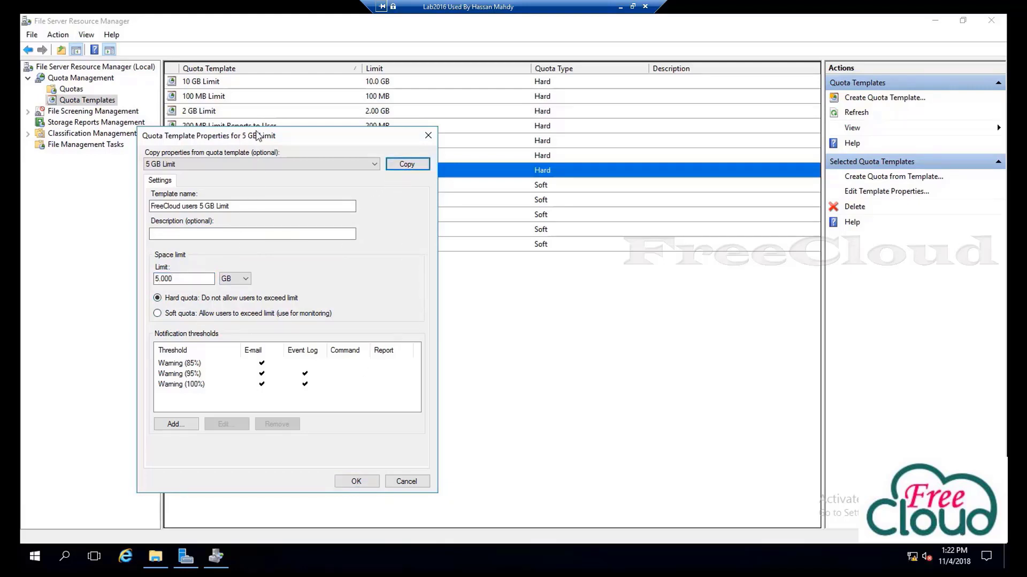
left_click_drag(258, 137, 569, 191)
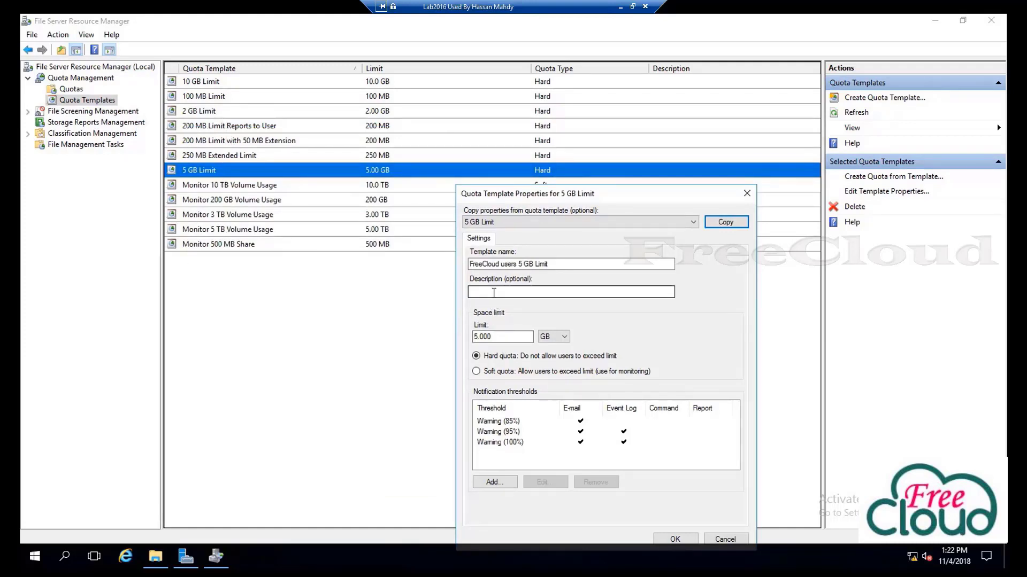
Try soft quota, then leave the 5 GB template set as a hard quota
left_click(491, 356)
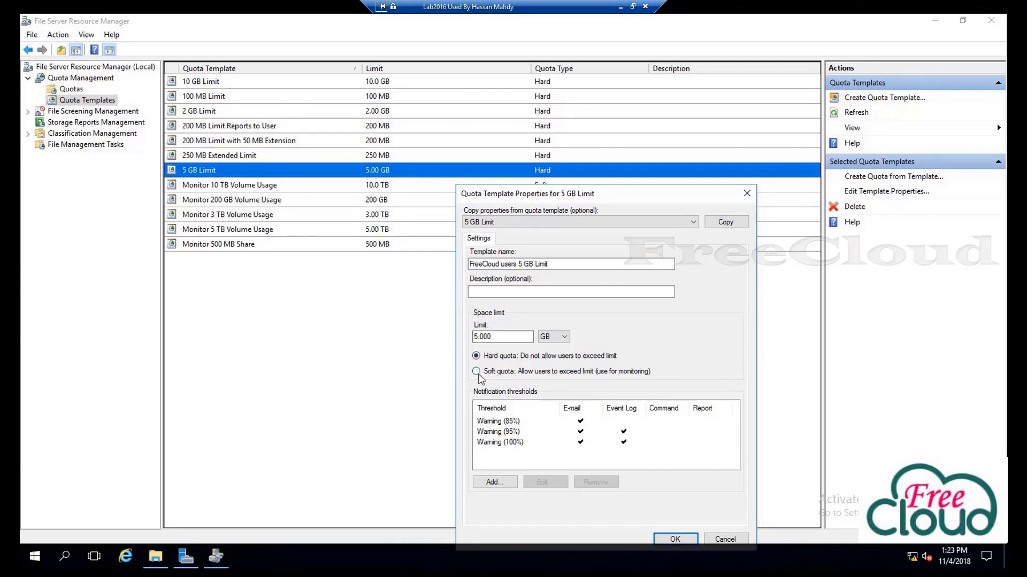
left_click(476, 372)
left_click(482, 358)
left_click(474, 357)
left_click_drag(641, 194, 646, 130)
Describe it as 'All users that have 5 GB Quota', review the 85/95/100% thresholds, and save
left_click(532, 228)
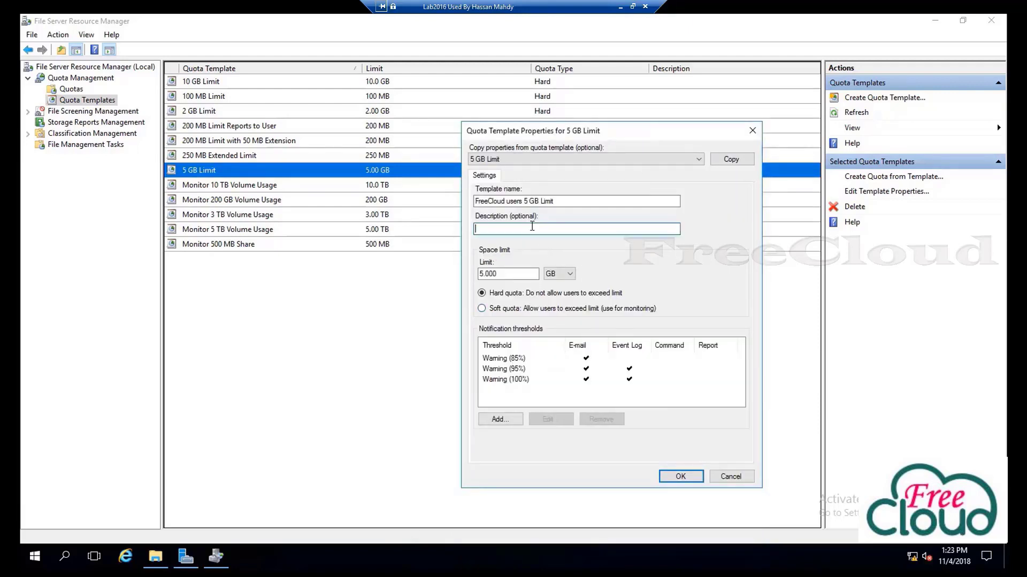
type("All users that have 5 GB Quota")
left_click(516, 362)
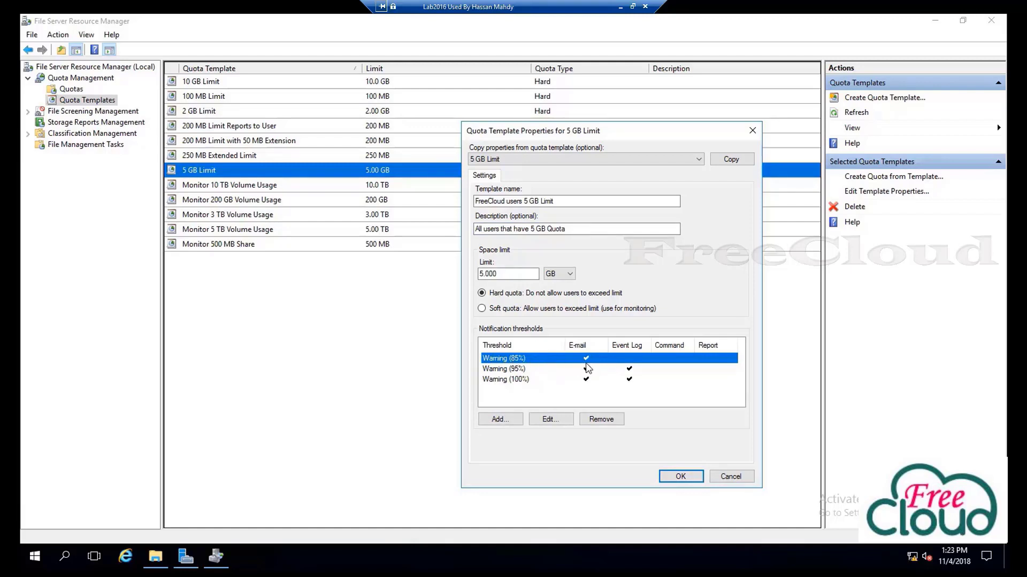
left_click(516, 369)
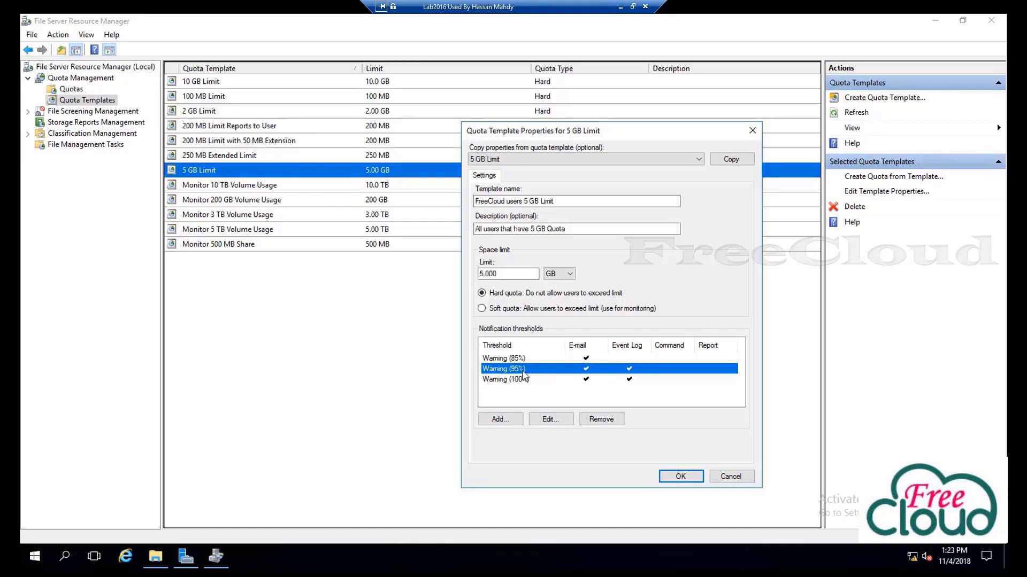
left_click(496, 380)
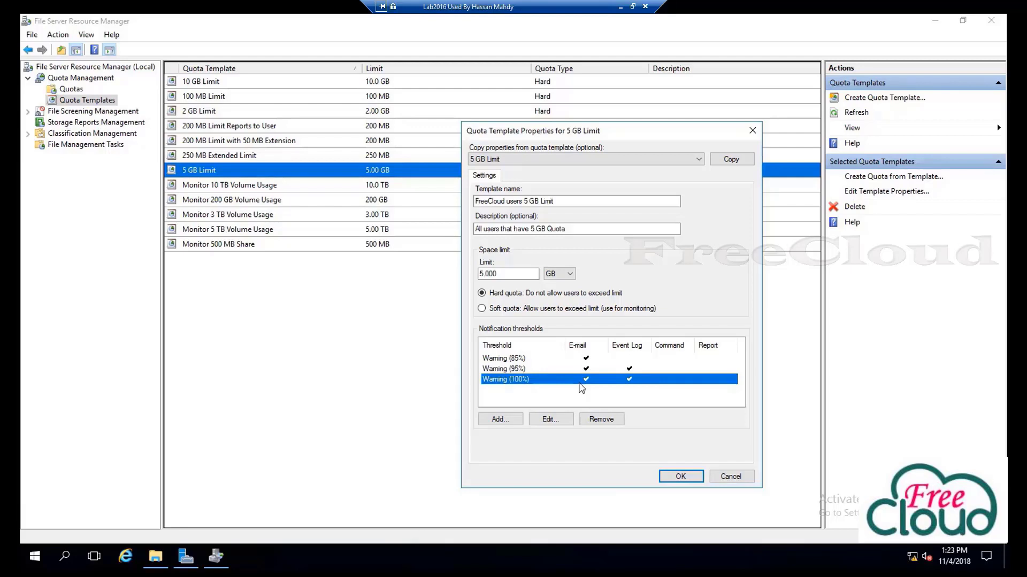
left_click(680, 477)
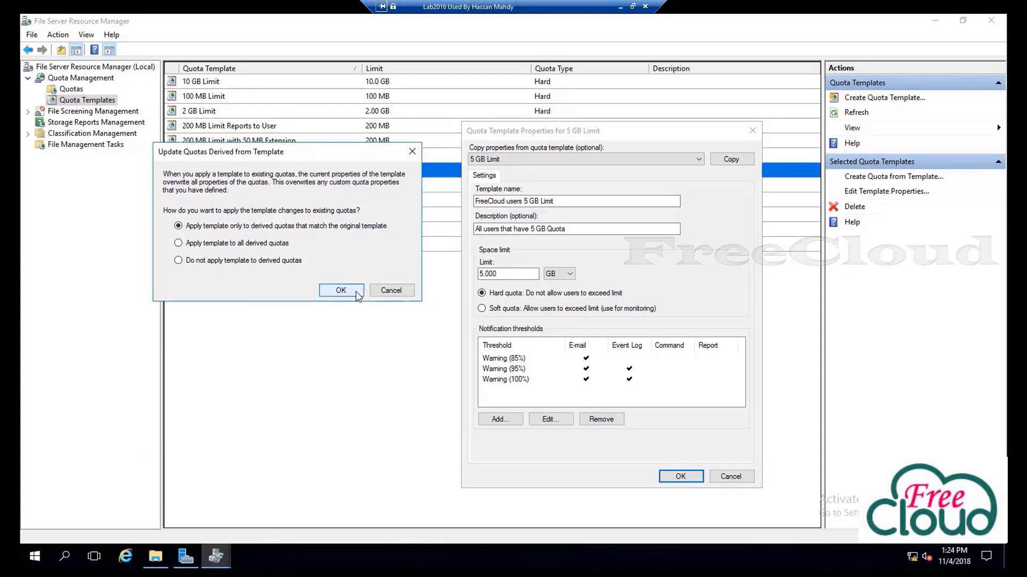
left_click(359, 294)
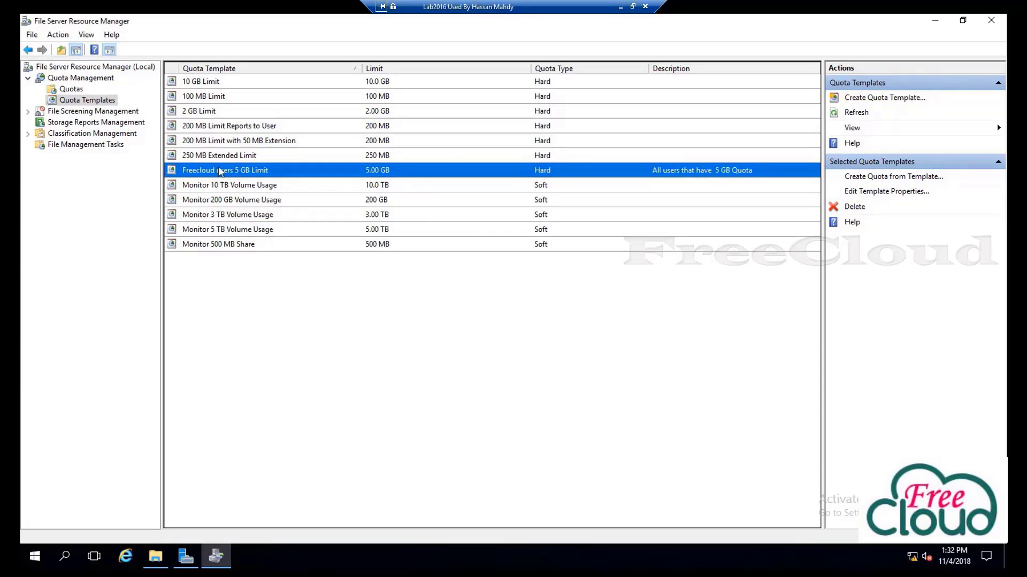
Start a quota from the Freecloud users 5 GB Limit template with path D:\FreeCloud\IT
right_click(242, 168)
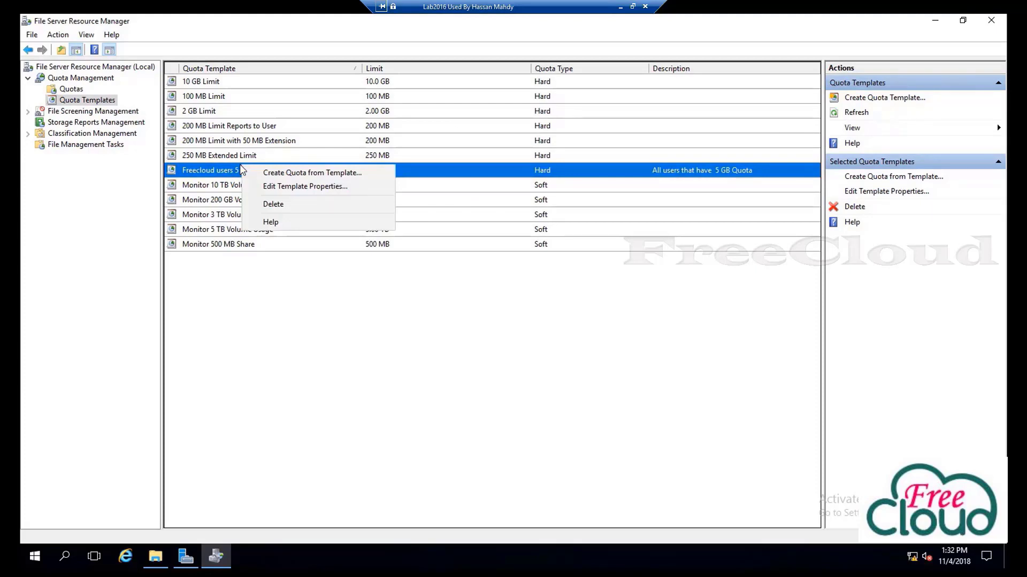
left_click(302, 180)
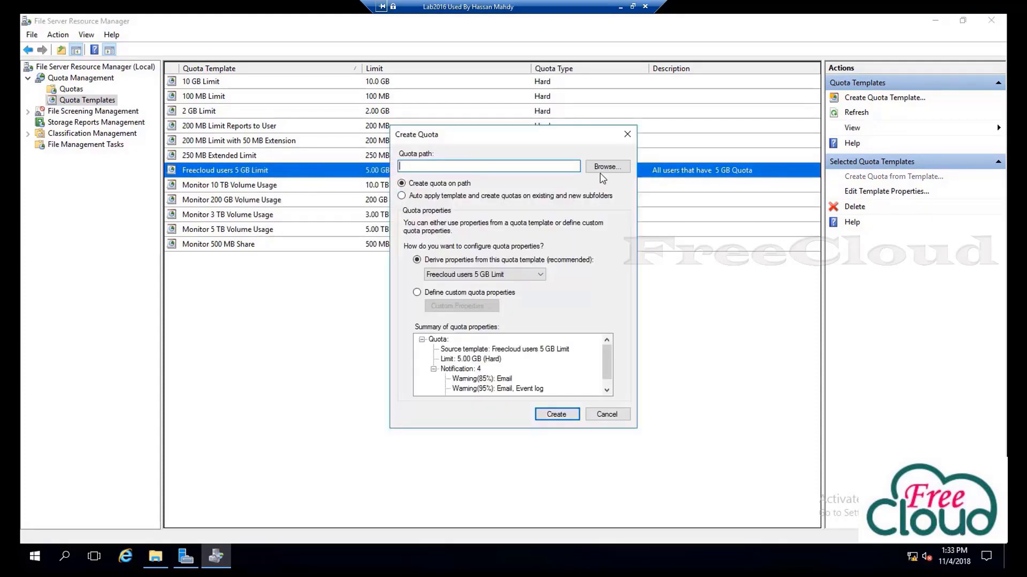
left_click(601, 169)
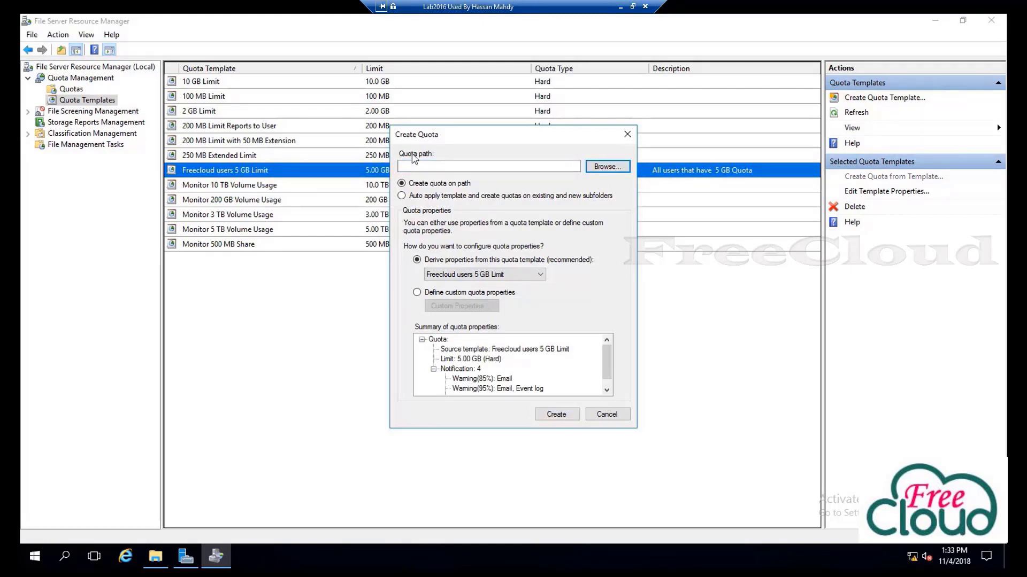
left_click(614, 171)
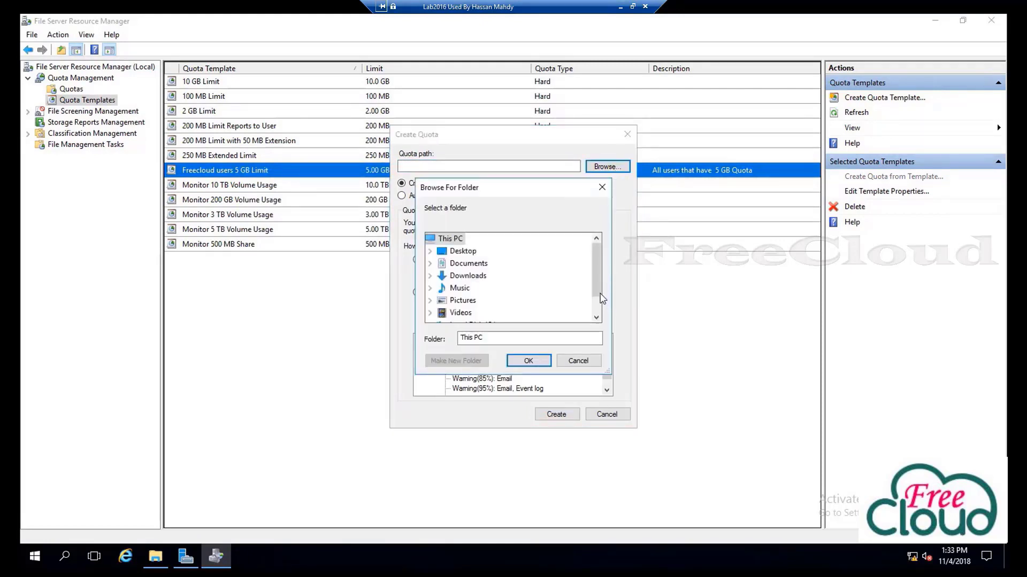
left_click_drag(598, 299, 599, 316)
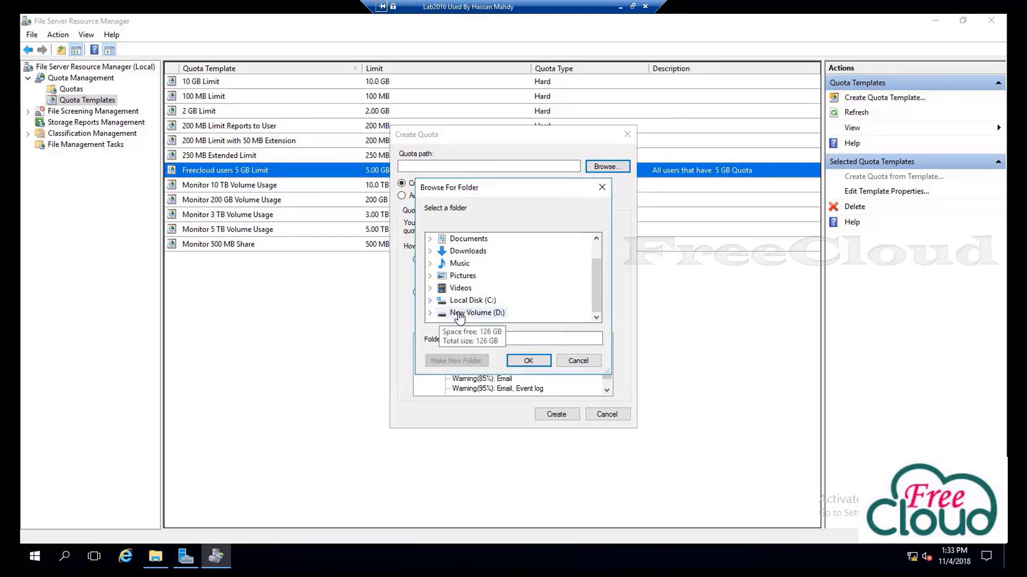
left_click(493, 315)
double_click(489, 315)
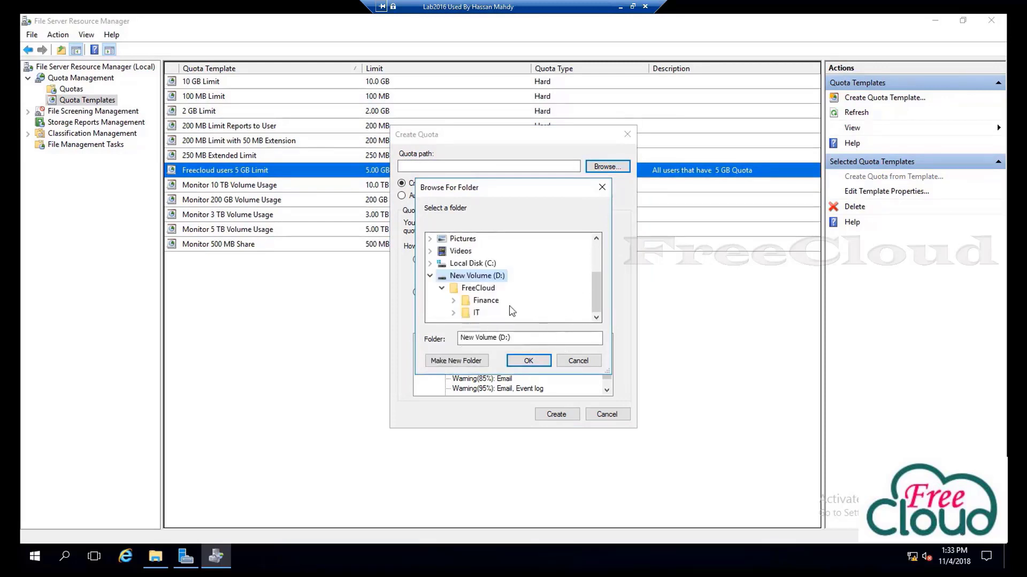
double_click(474, 314)
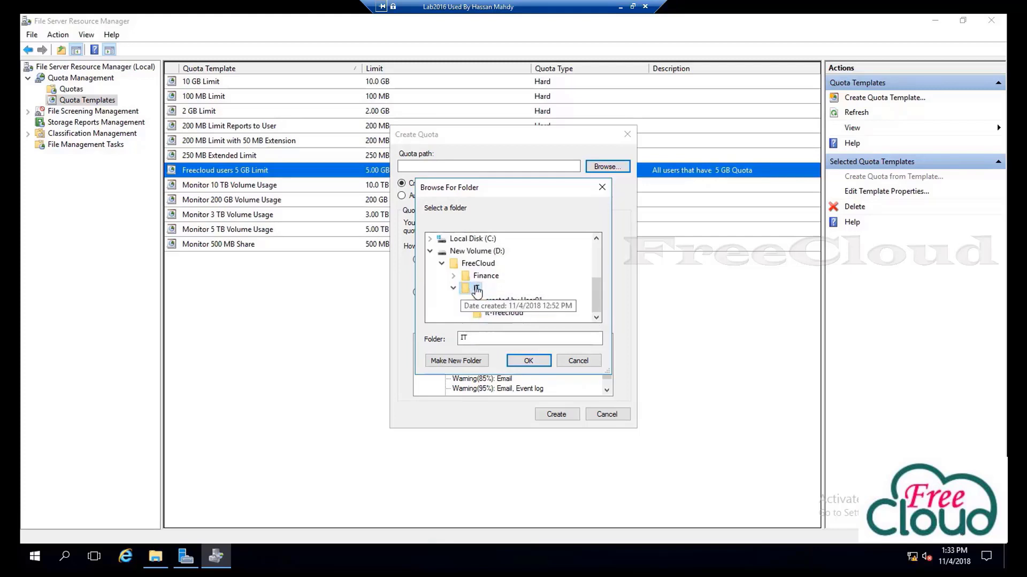
left_click(528, 359)
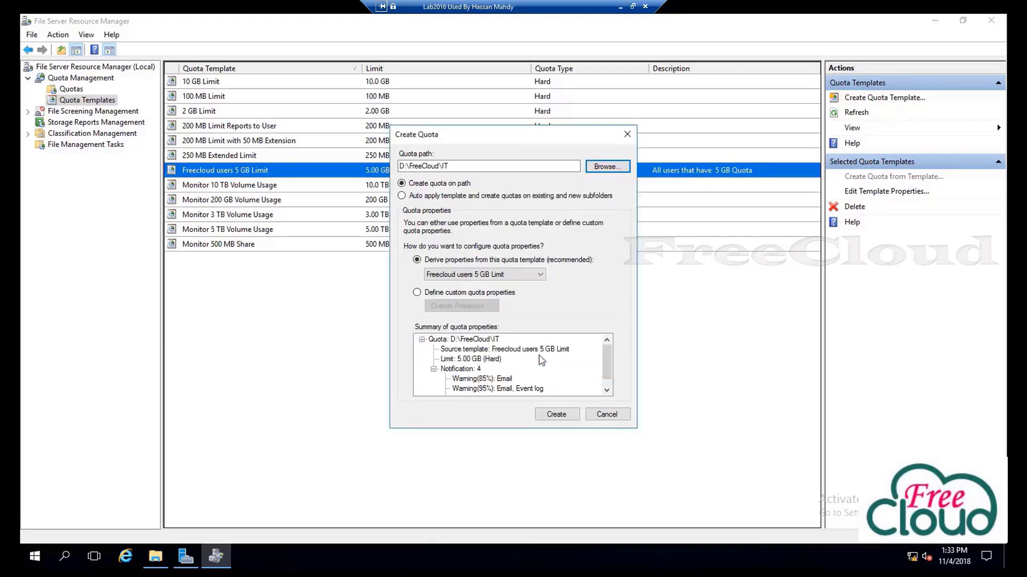
Keep the Freecloud users 5 GB Limit template and create the quota
left_click(540, 275)
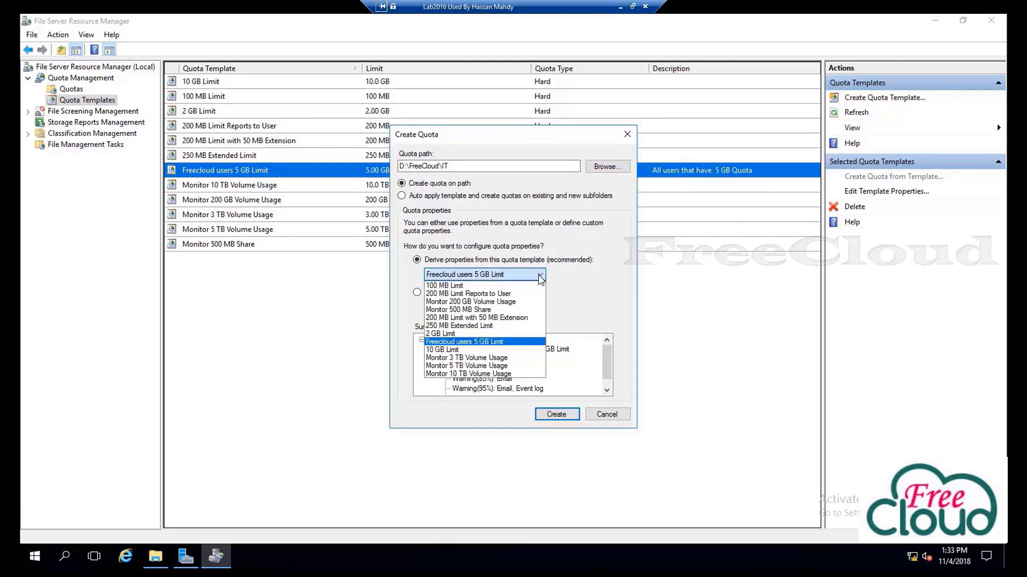
left_click(480, 275)
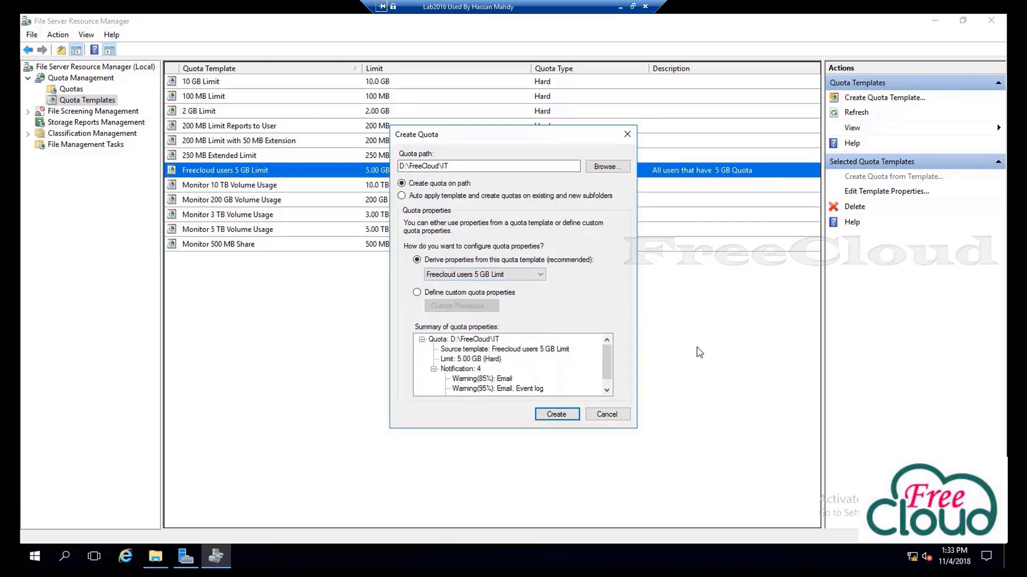
scroll(608, 365, "down", 1)
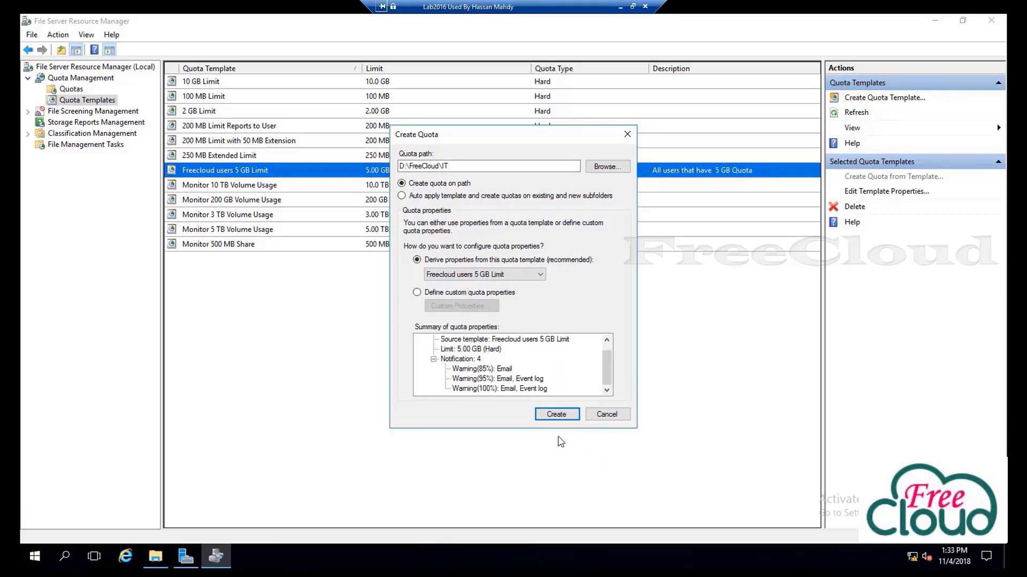
left_click(555, 415)
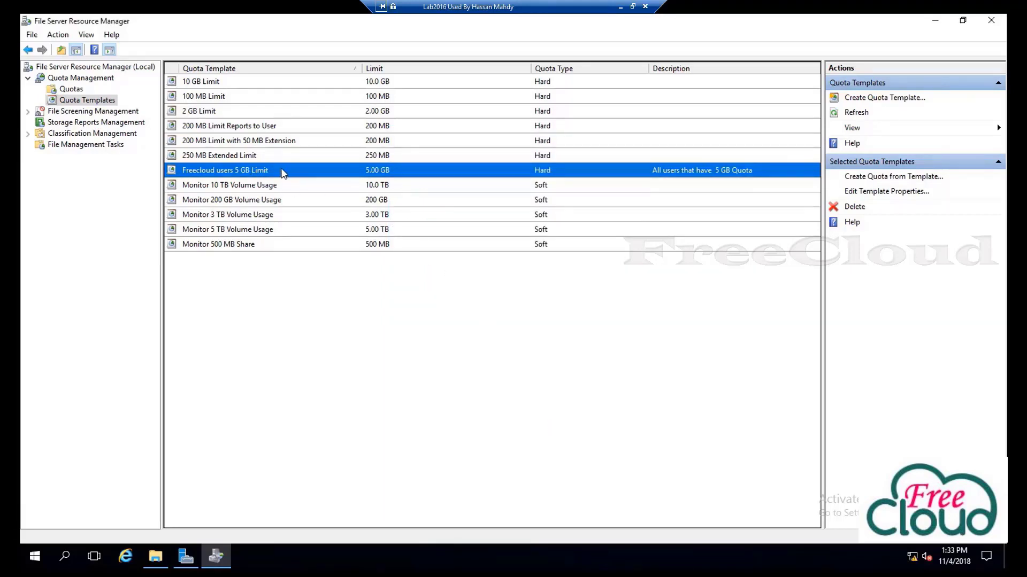
left_click(71, 89)
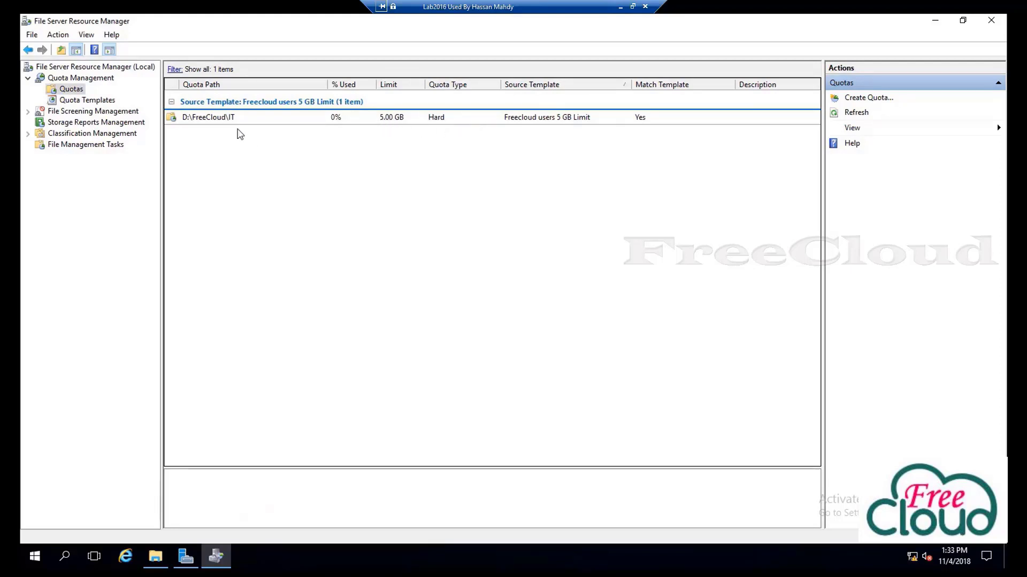
left_click(90, 102)
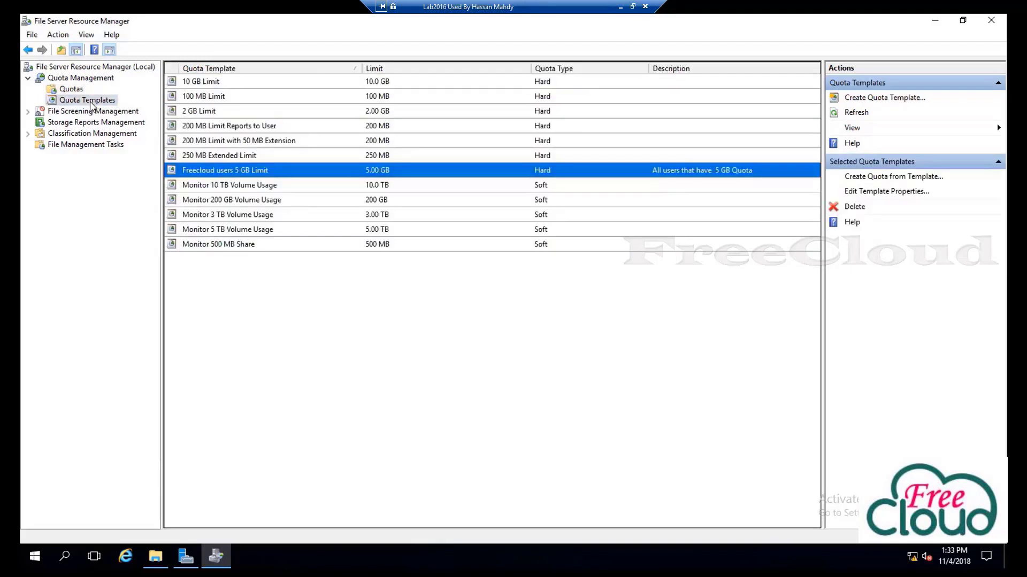
left_click(271, 288)
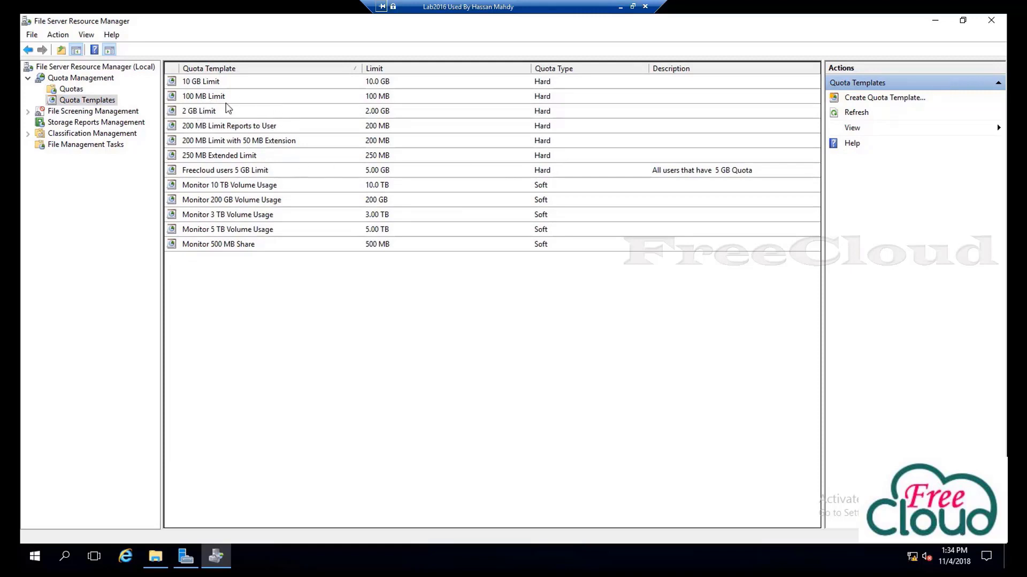
left_click(212, 84)
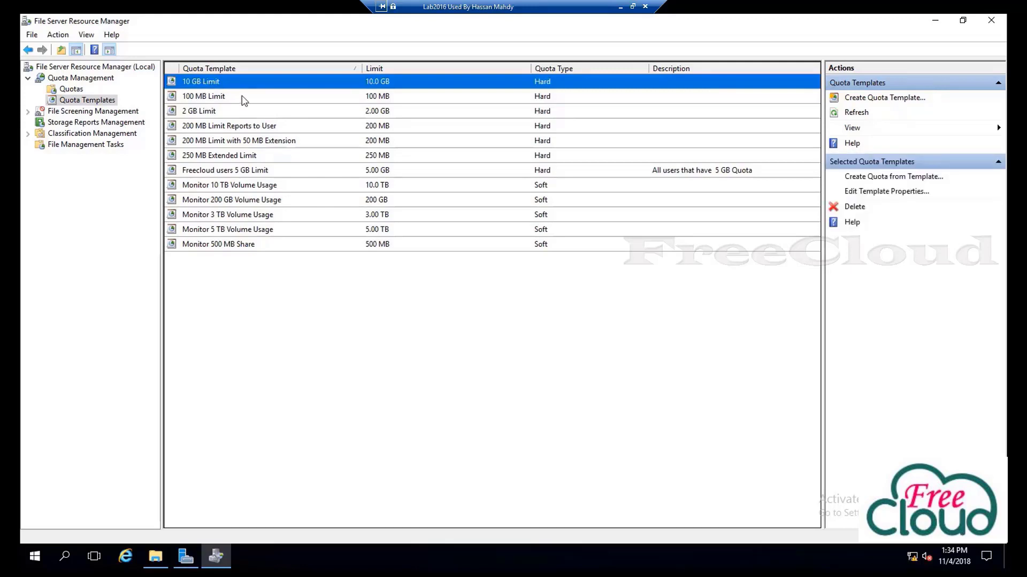
Rename the 10 GB Limit template to 'freecloud users10 GB Limit' with description 'for managers' and save
right_click(207, 79)
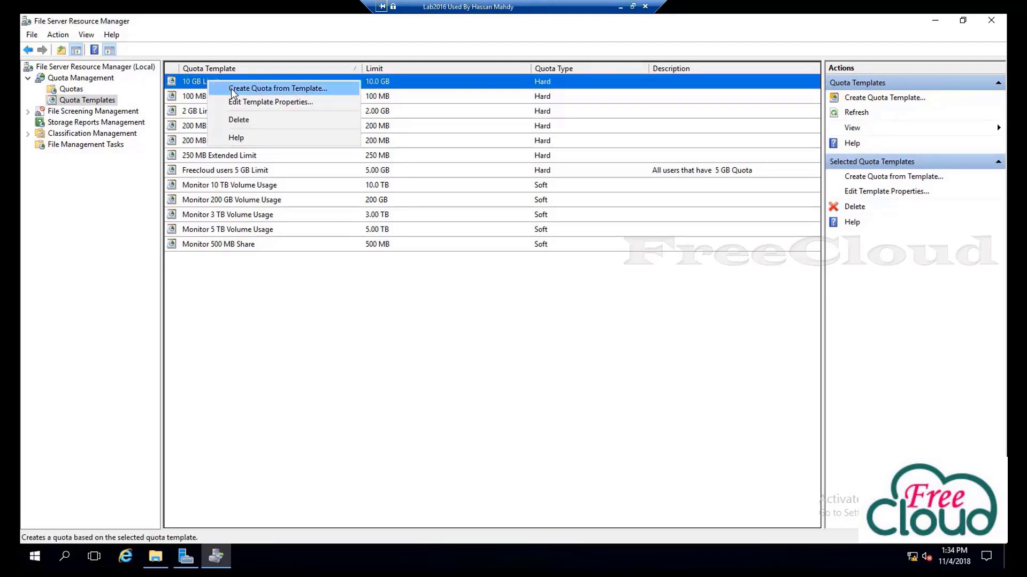
left_click(239, 103)
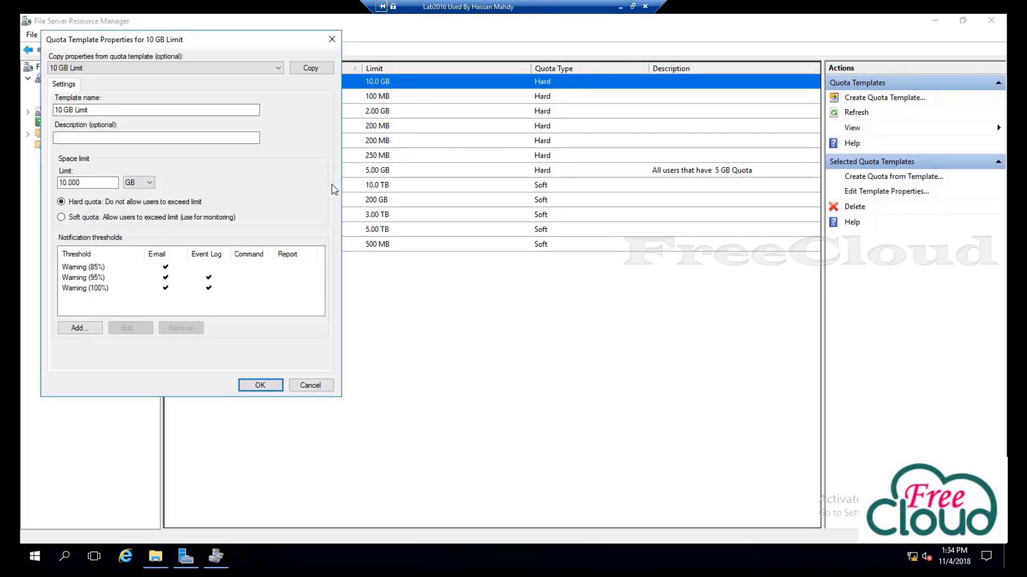
left_click_drag(260, 45, 529, 85)
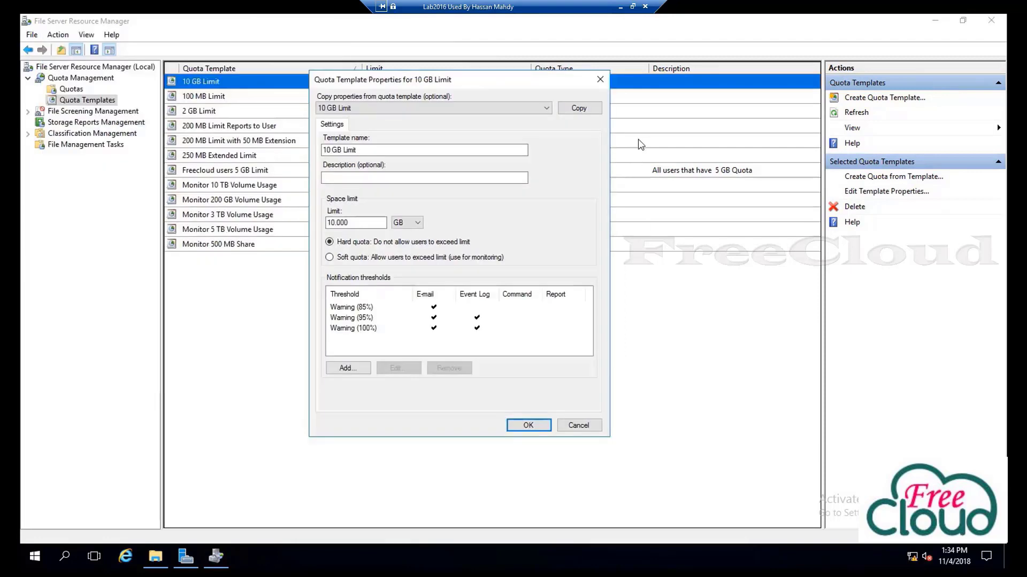
left_click(582, 110)
left_click(581, 111)
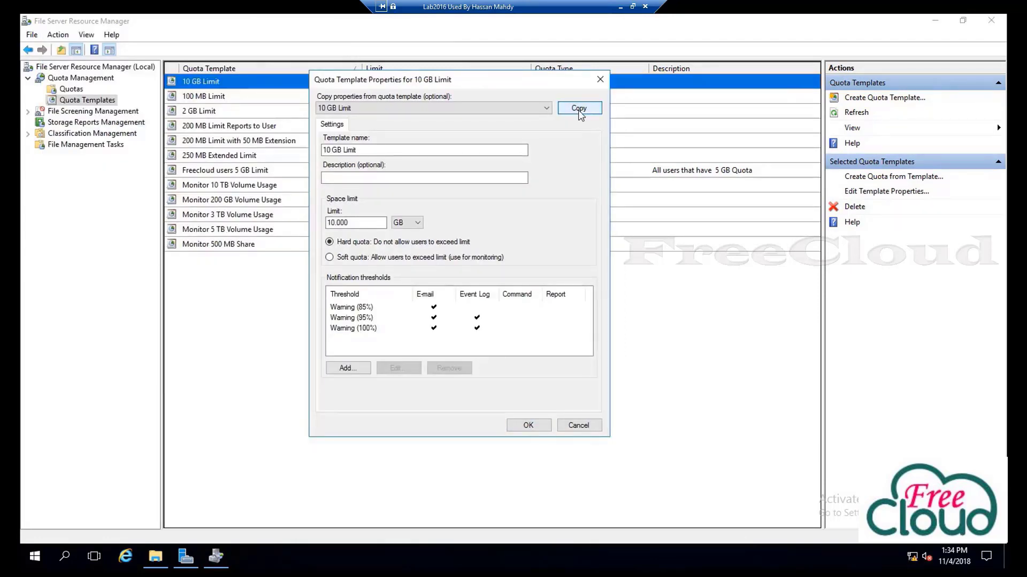
left_click(359, 150)
type("freecloud ")
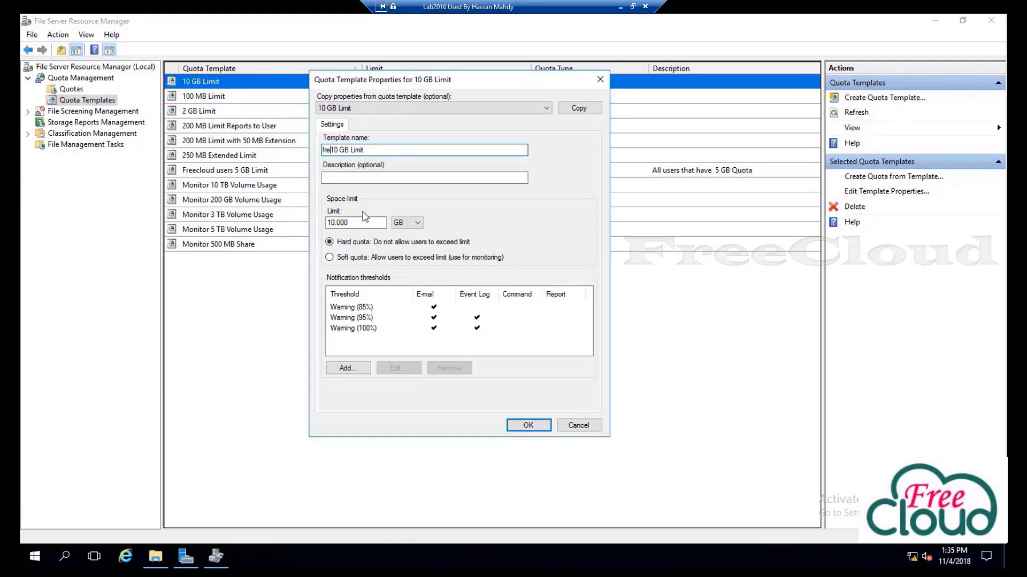
type("users")
left_click(371, 179)
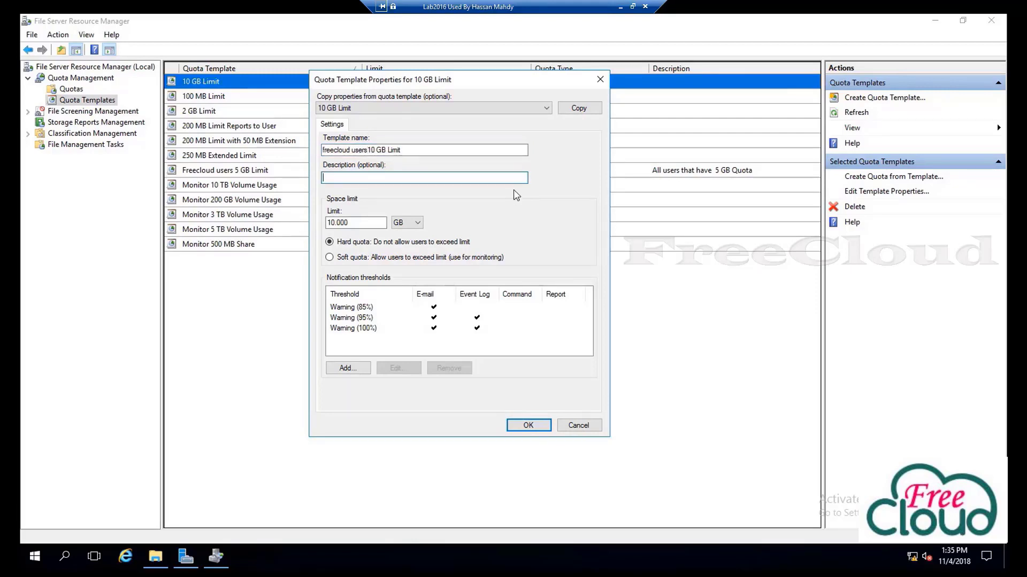
type("for managers")
left_click(528, 425)
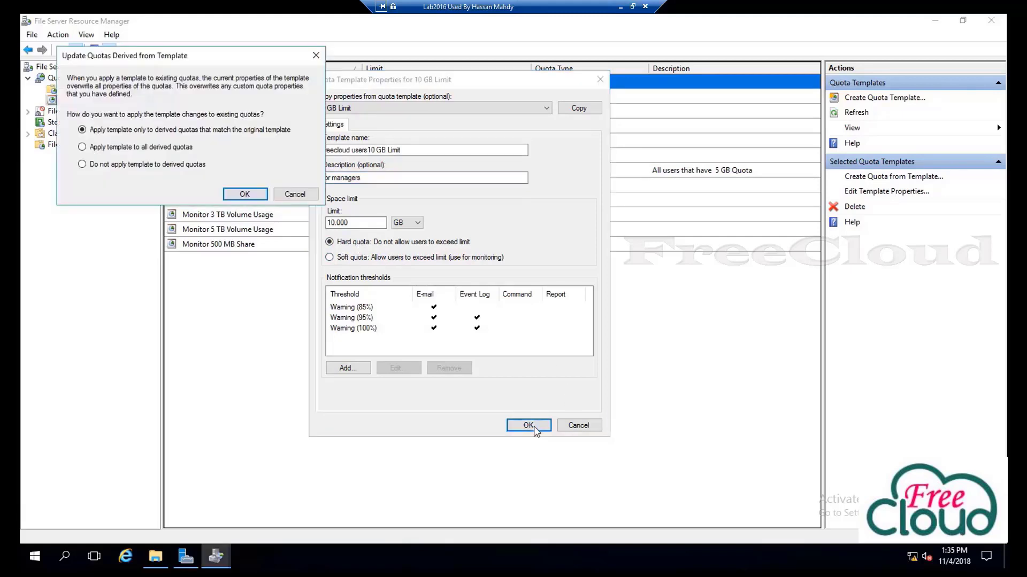
left_click(244, 195)
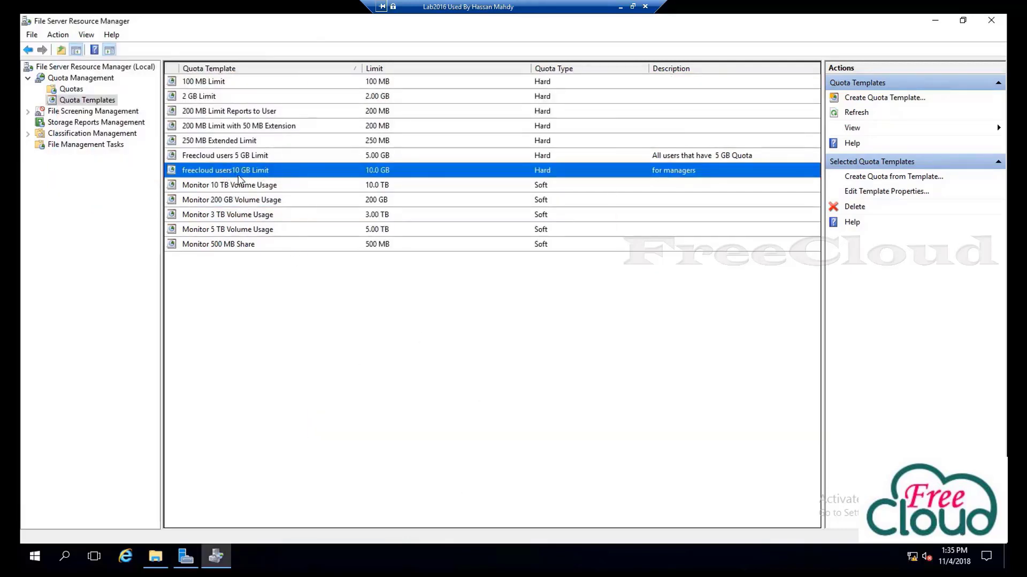
Create a 10 GB quota on D:\FreeCloud\Finance from freecloud users10 GB Limit, then view the Quotas list
right_click(239, 174)
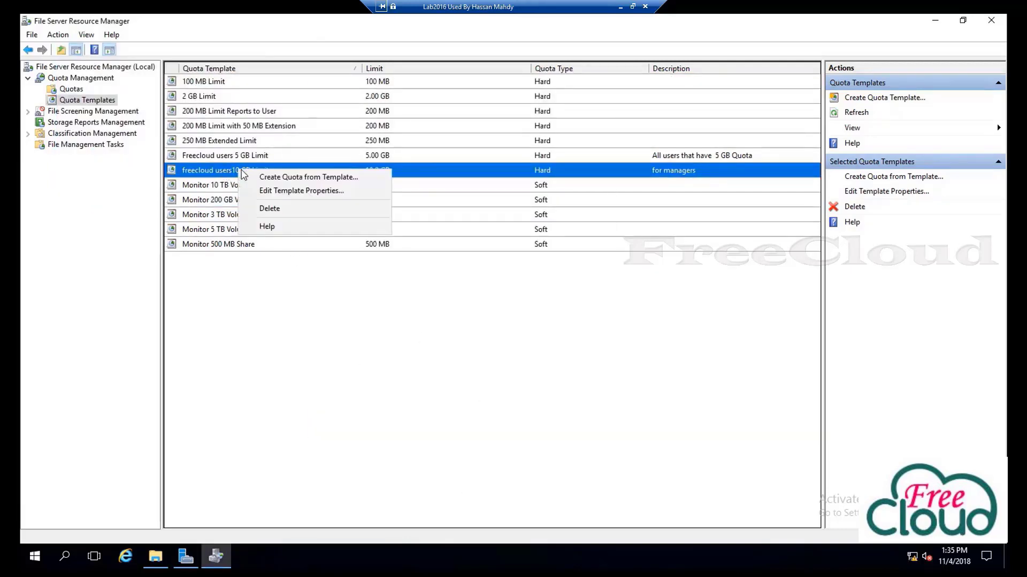
left_click(274, 178)
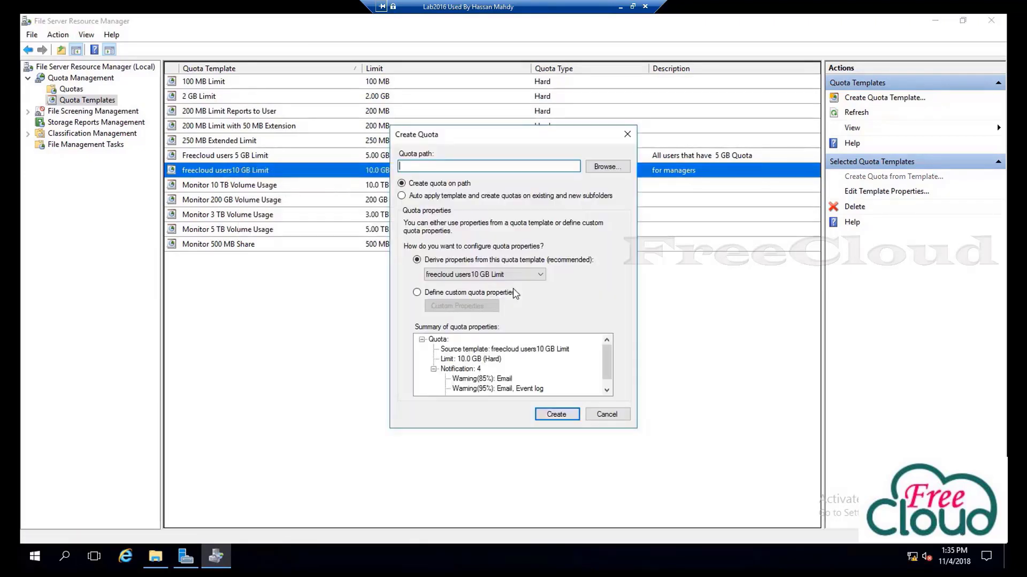
left_click(605, 167)
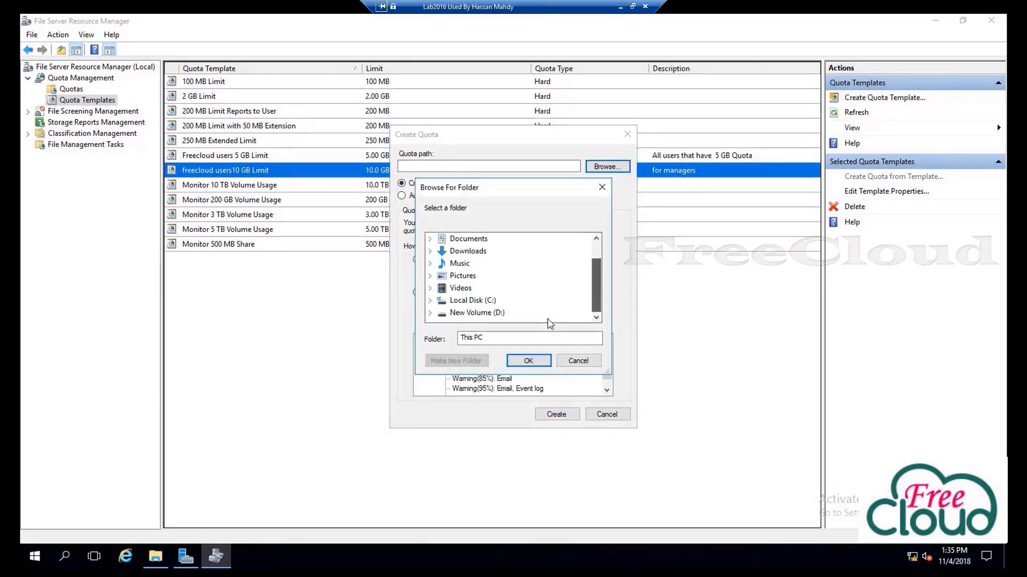
left_click(430, 312)
left_click(484, 302)
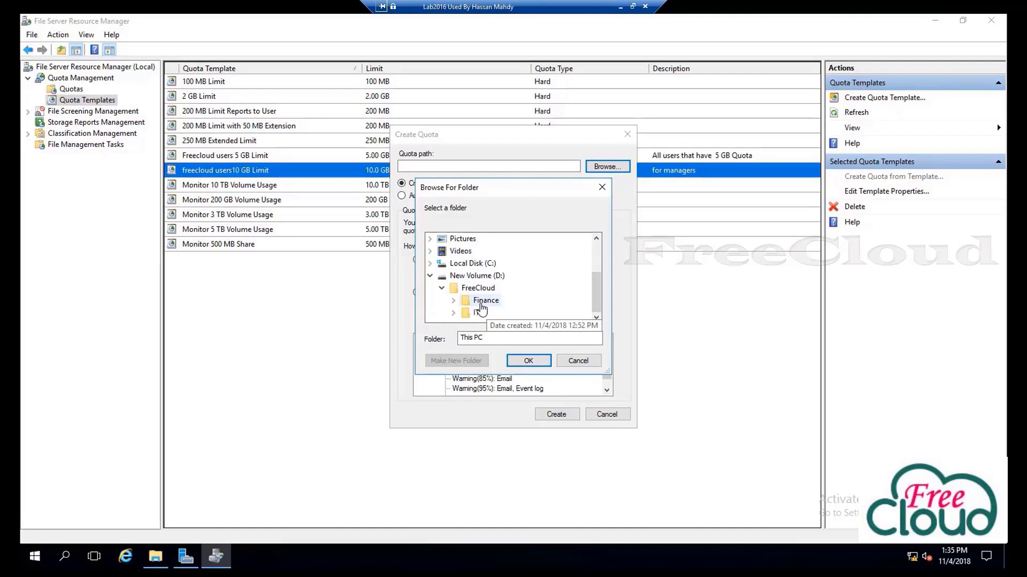
left_click(527, 360)
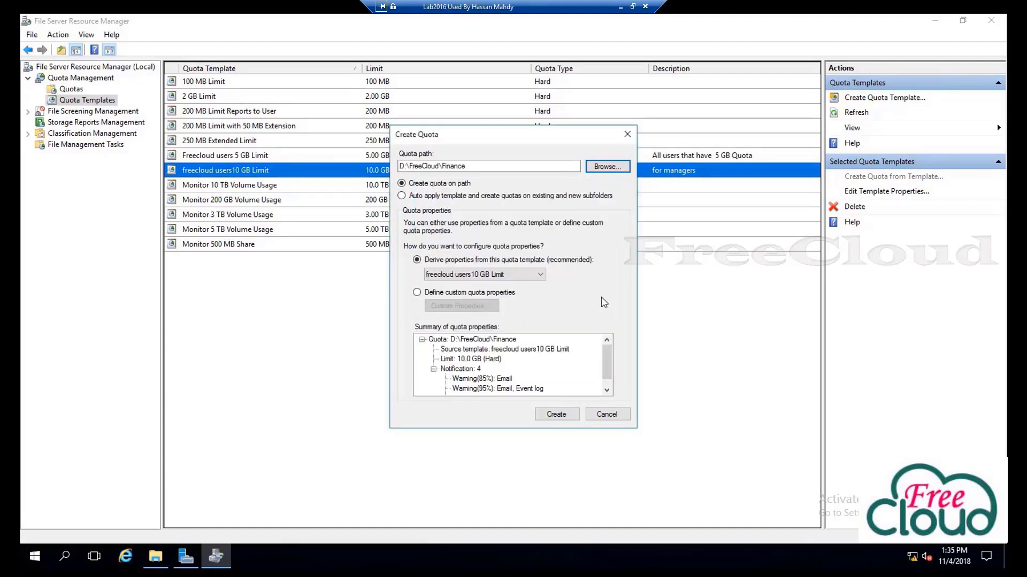
left_click(557, 417)
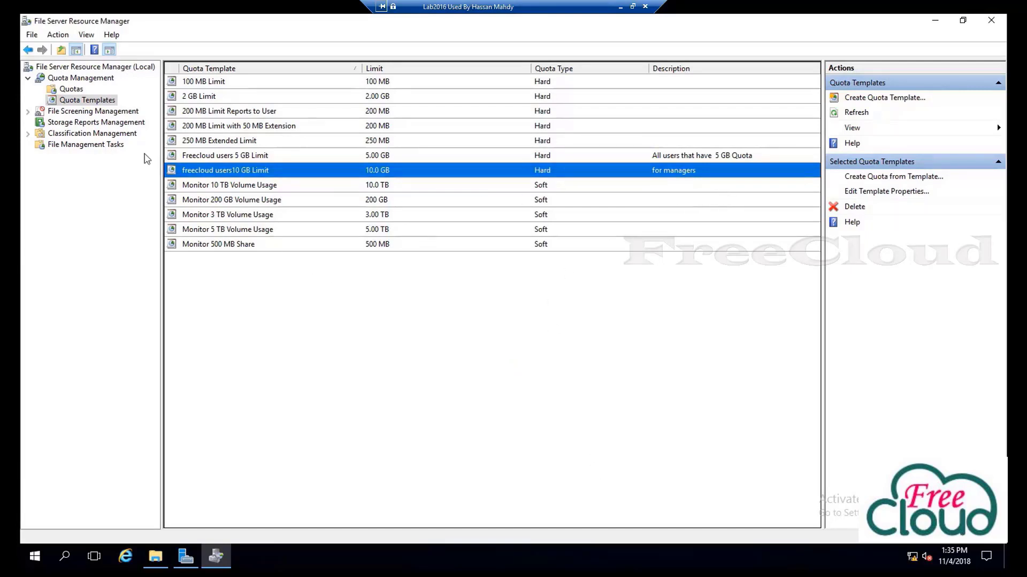
left_click(71, 89)
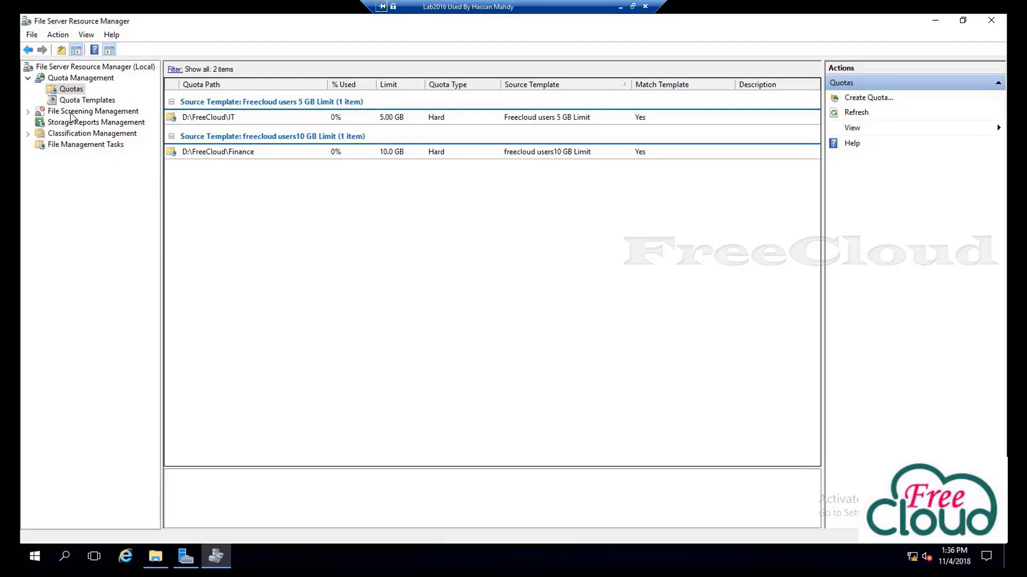
Review the freecloud users10 GB Limit 85% and 95% thresholds without changes, then show the console root
left_click(109, 101)
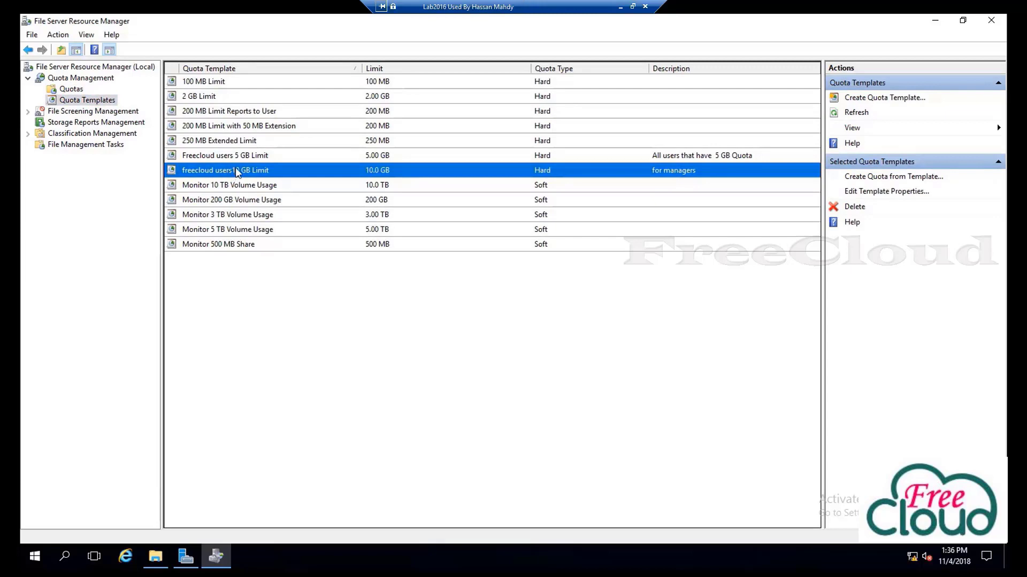
double_click(236, 172)
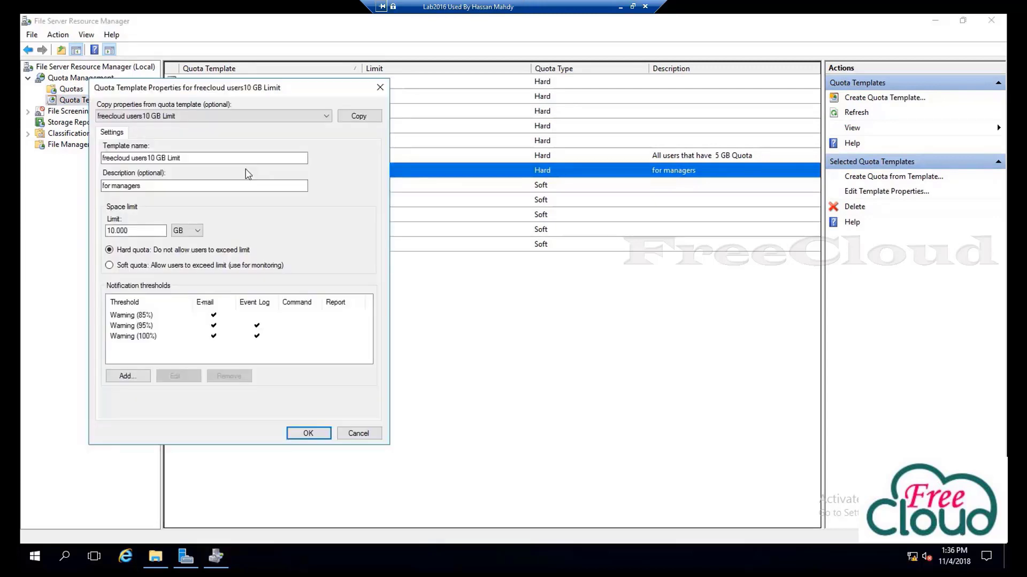
left_click(134, 321)
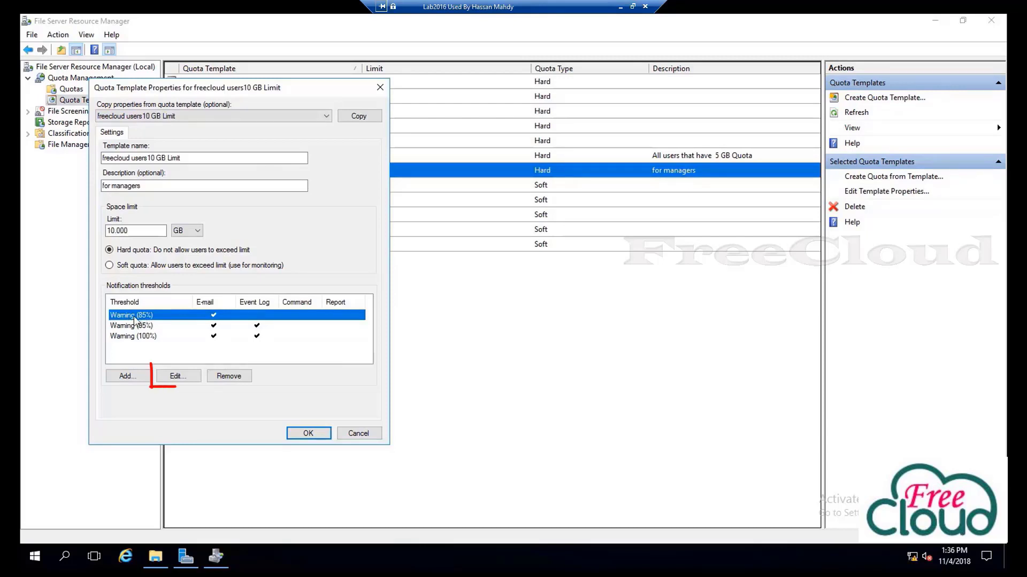
left_click(177, 378)
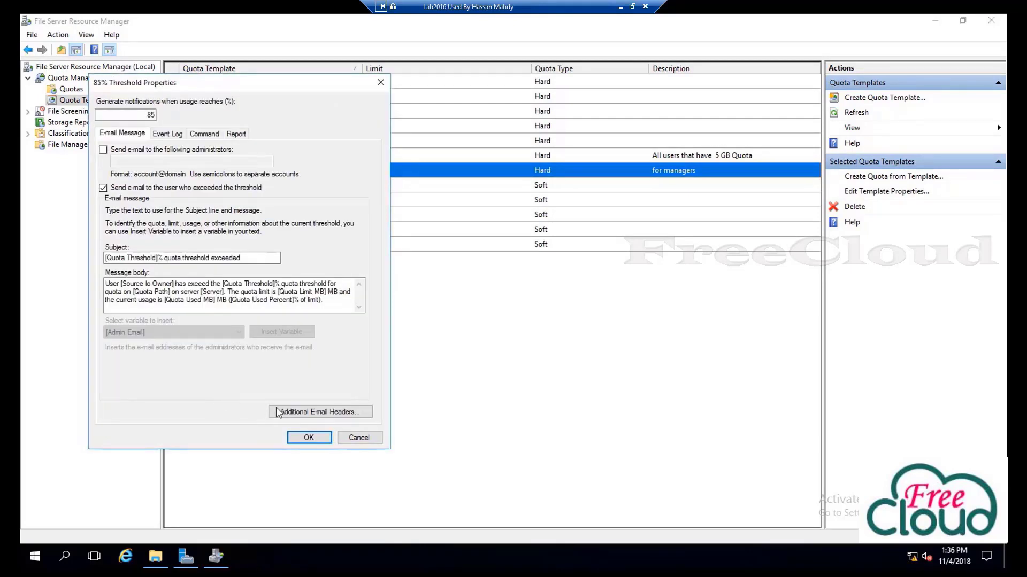
left_click(347, 438)
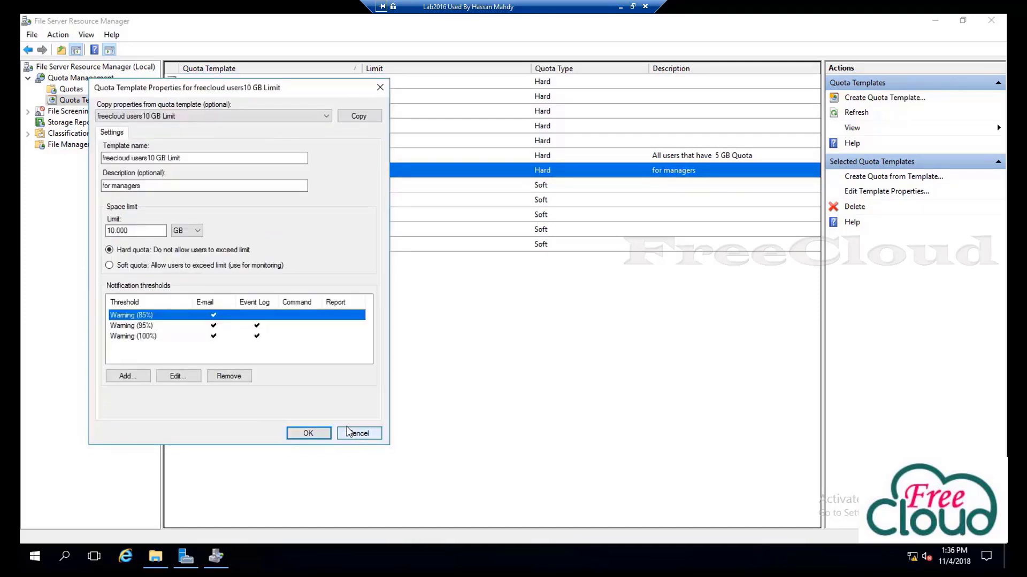
left_click(144, 327)
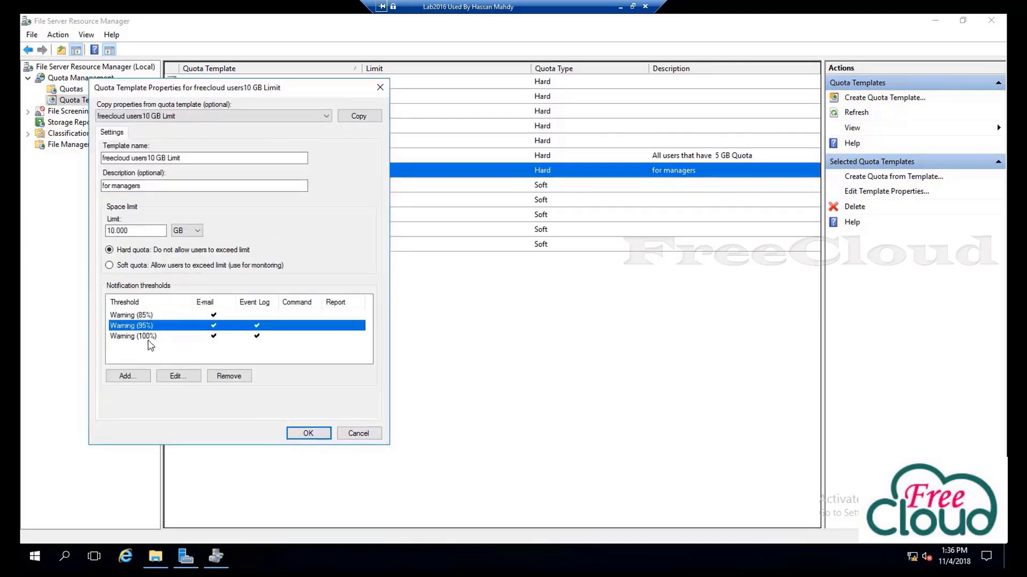
left_click(358, 433)
left_click(96, 68)
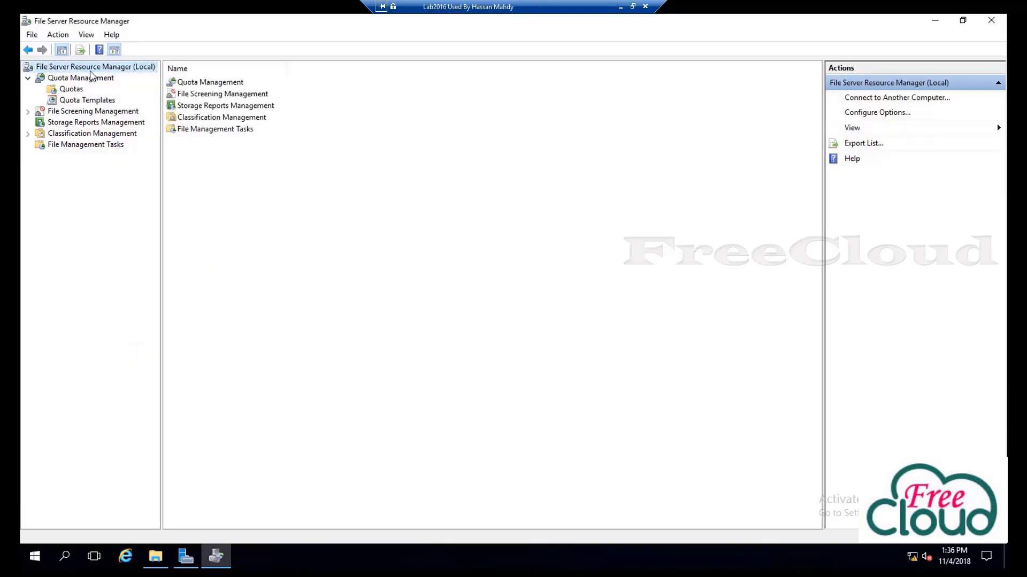
right_click(97, 70)
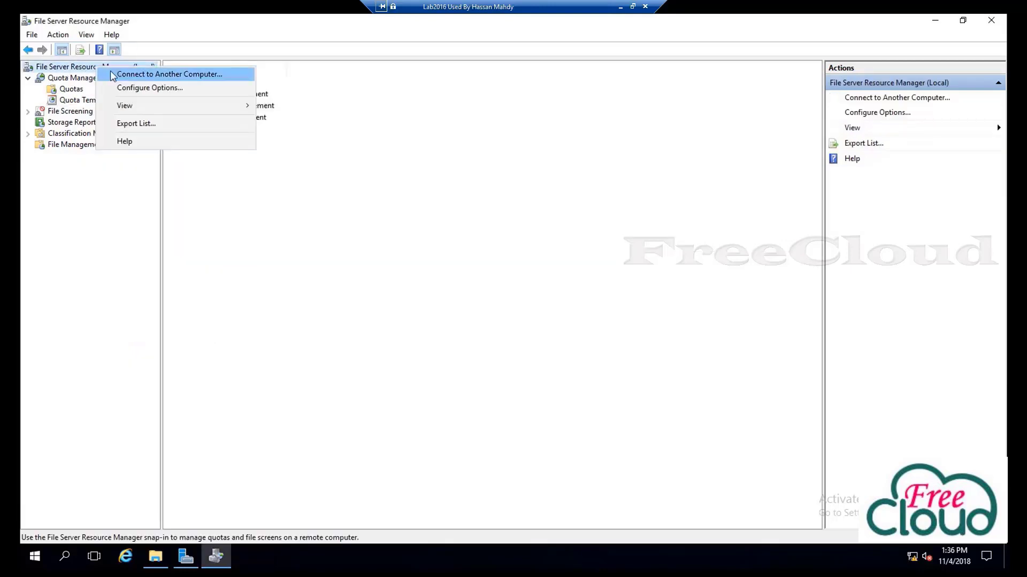
left_click(156, 91)
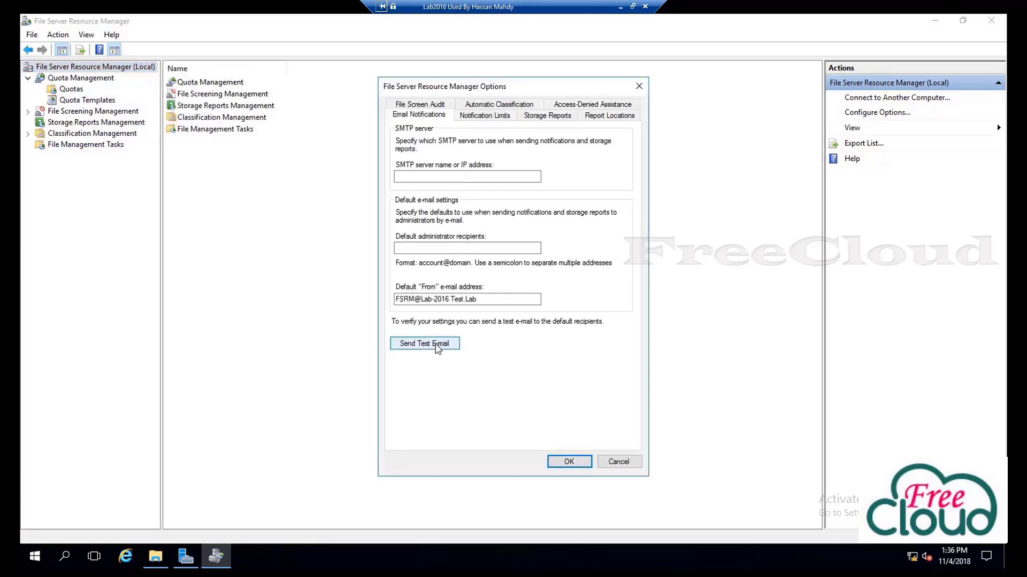
left_click(405, 174)
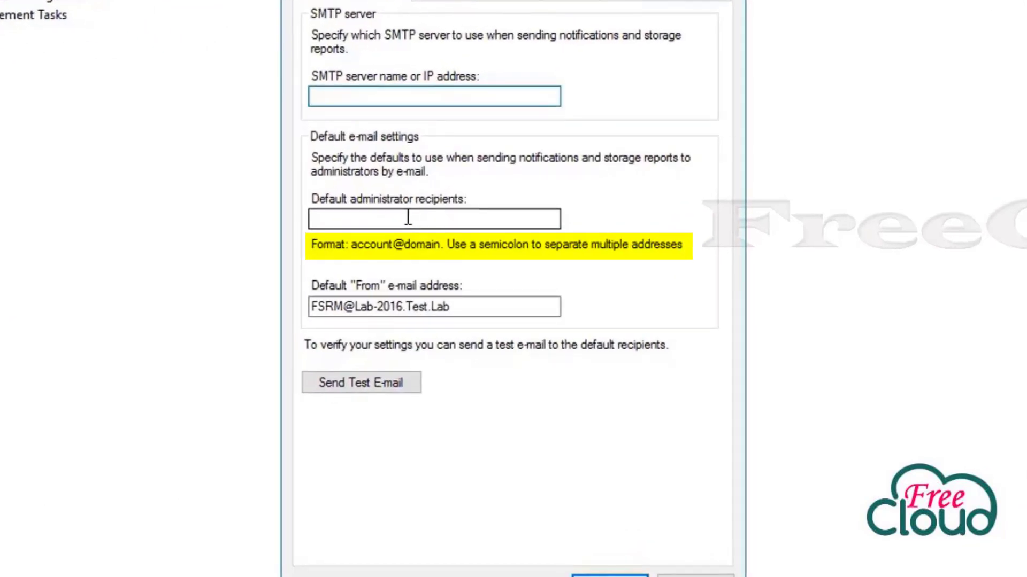
left_click(408, 218)
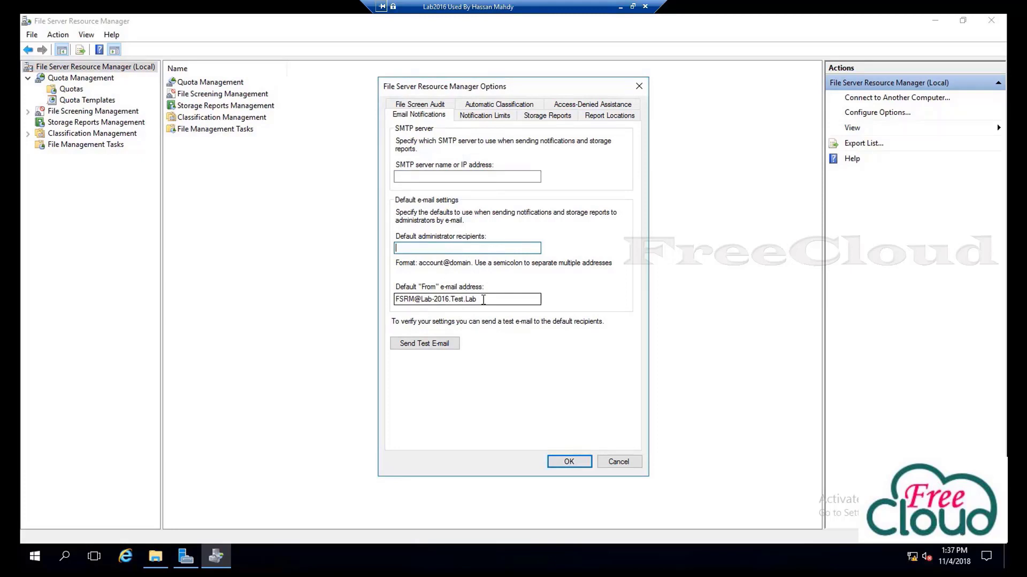
left_click_drag(484, 300, 384, 308)
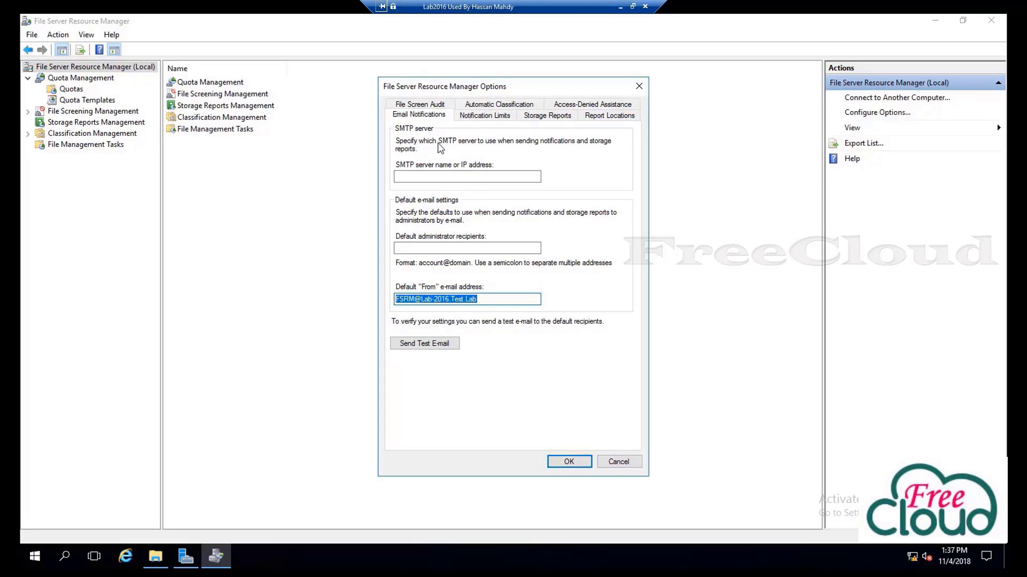
left_click(625, 467)
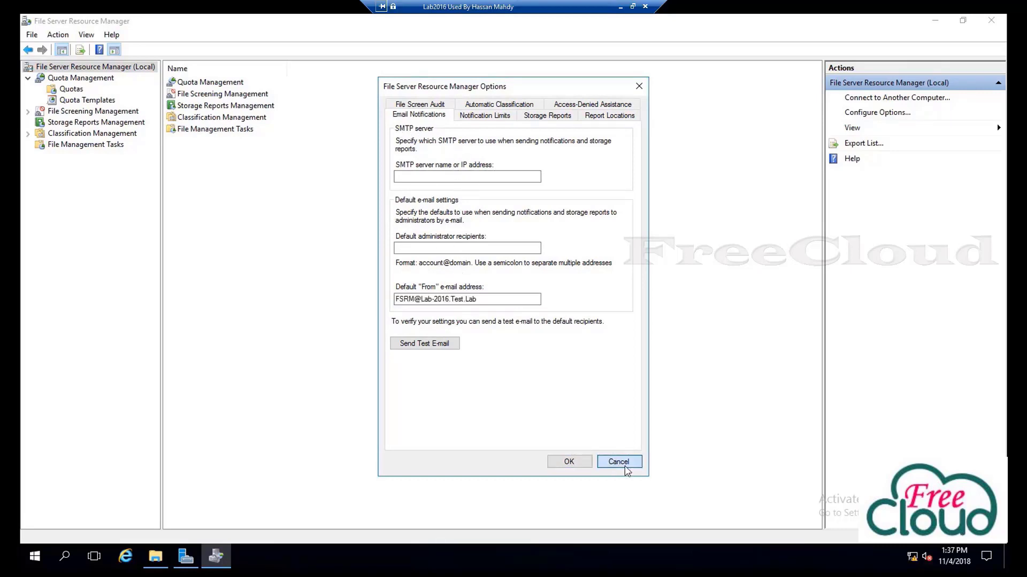
Expand File Screening Management, list File Screen Templates, and select Block Audio and Video Files
left_click(89, 112)
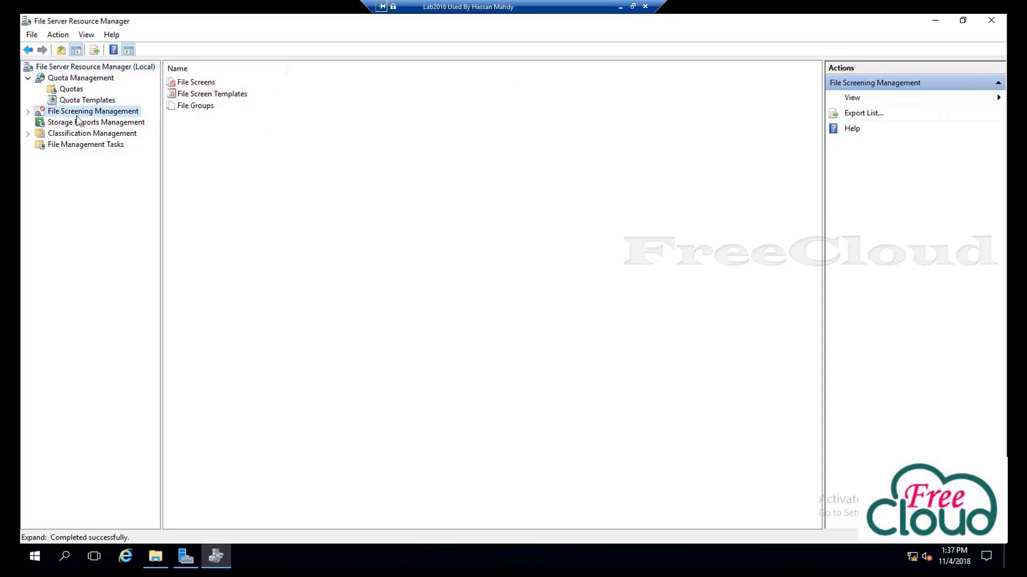
double_click(80, 113)
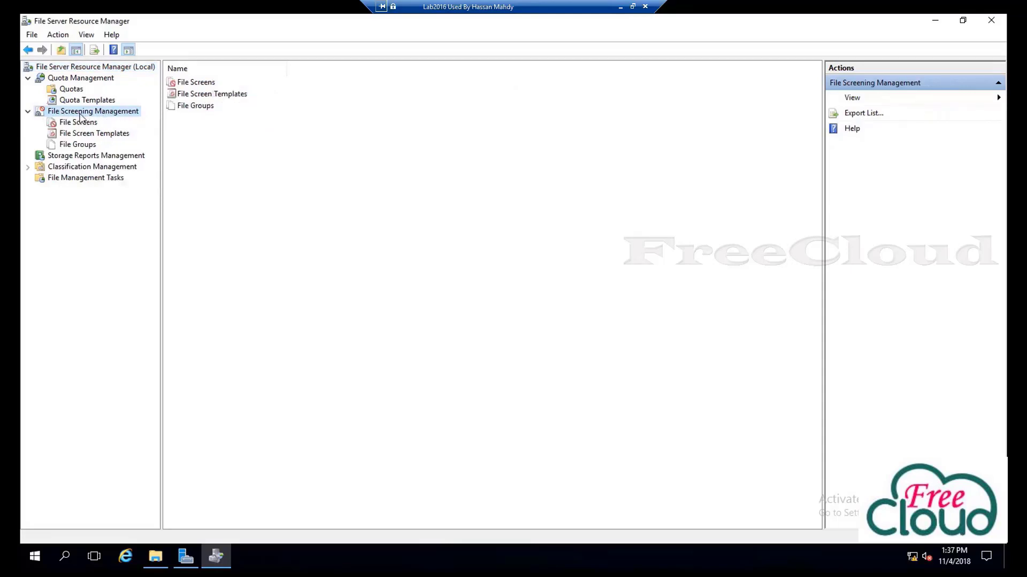
left_click(111, 135)
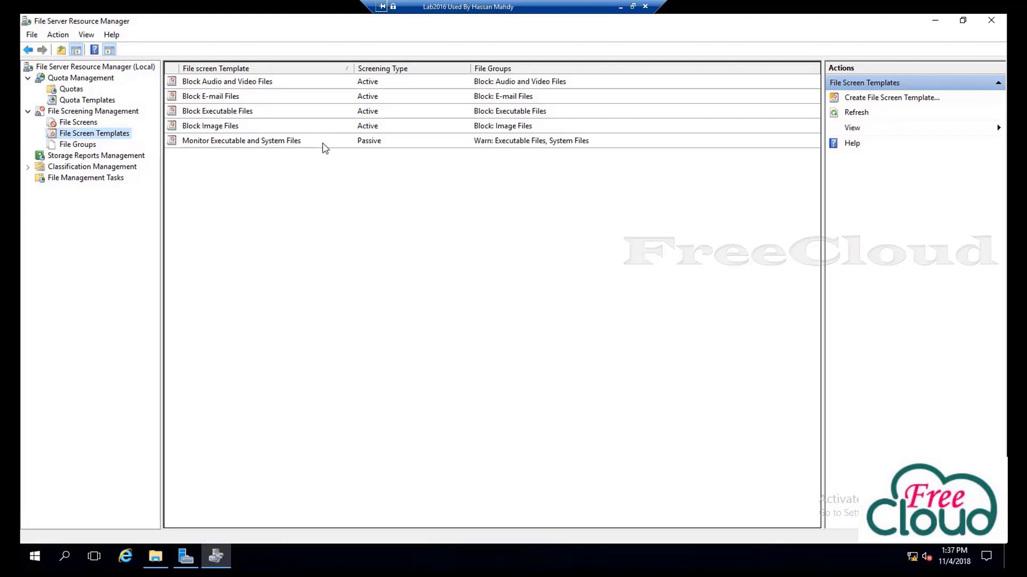
left_click(459, 99)
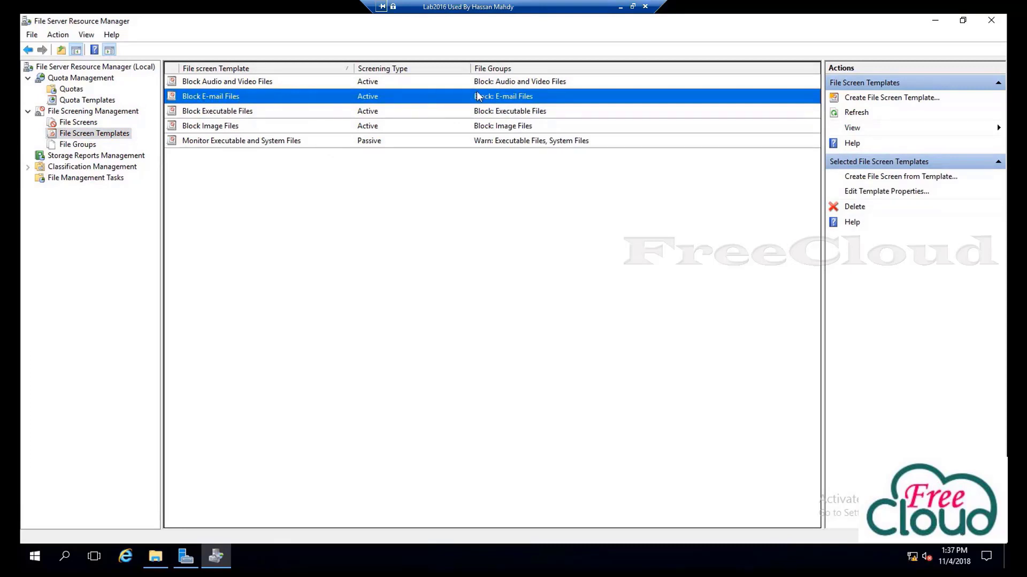
left_click(191, 84)
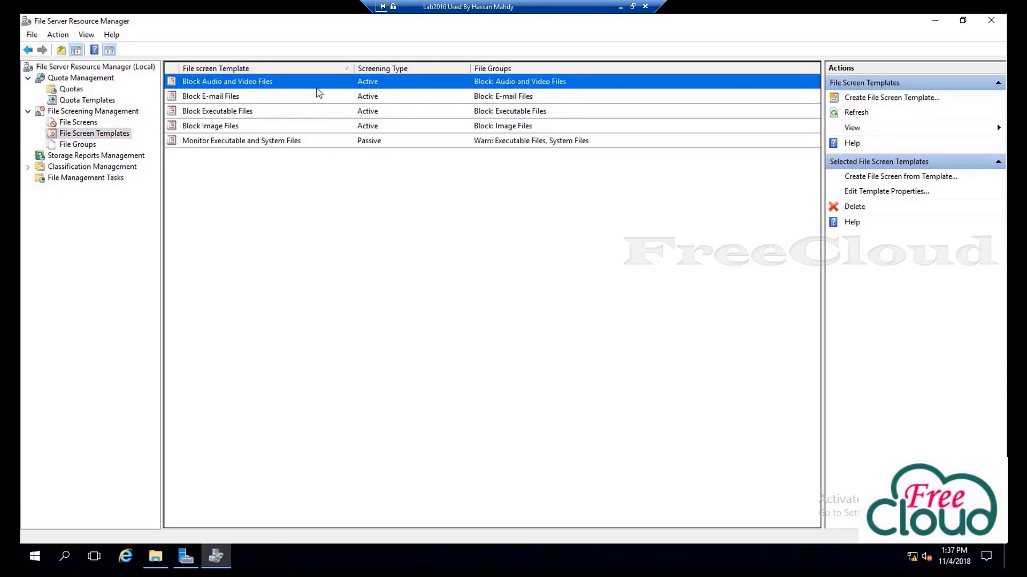
Create a file screen on D:\FreeCloud\IT from the Block Audio and Video Files template
right_click(229, 83)
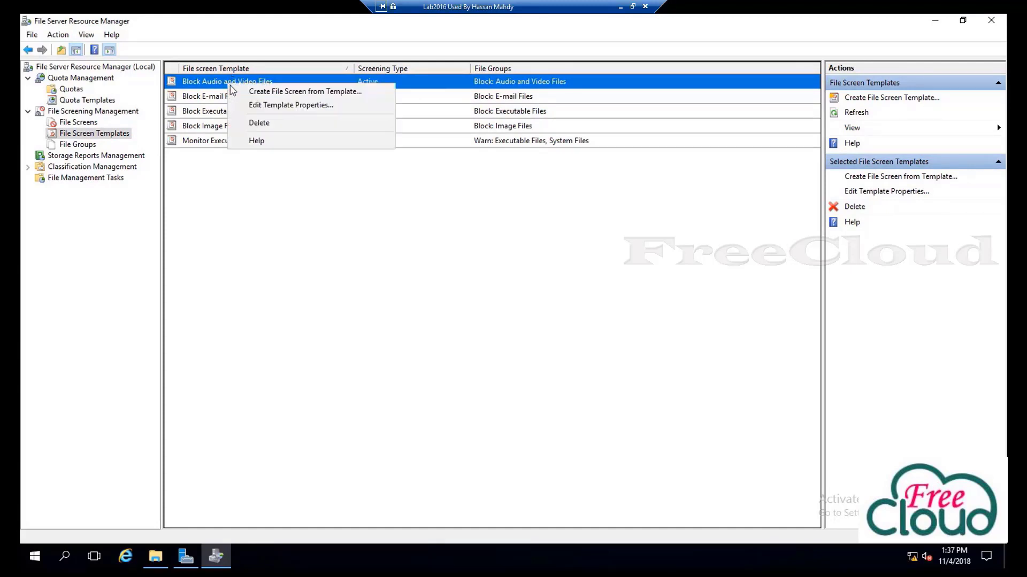
left_click(277, 92)
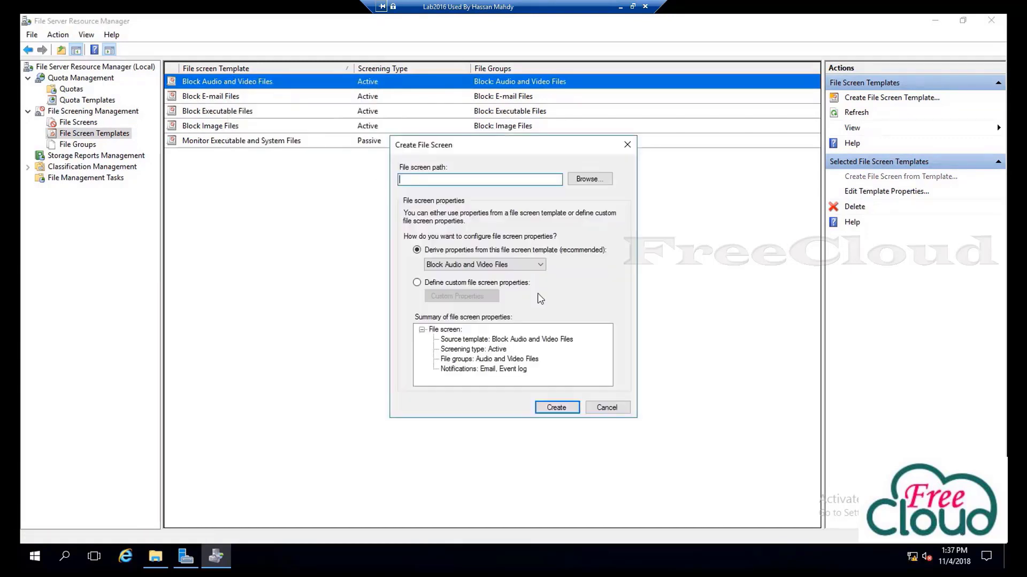
left_click(589, 183)
left_click_drag(591, 271, 597, 329)
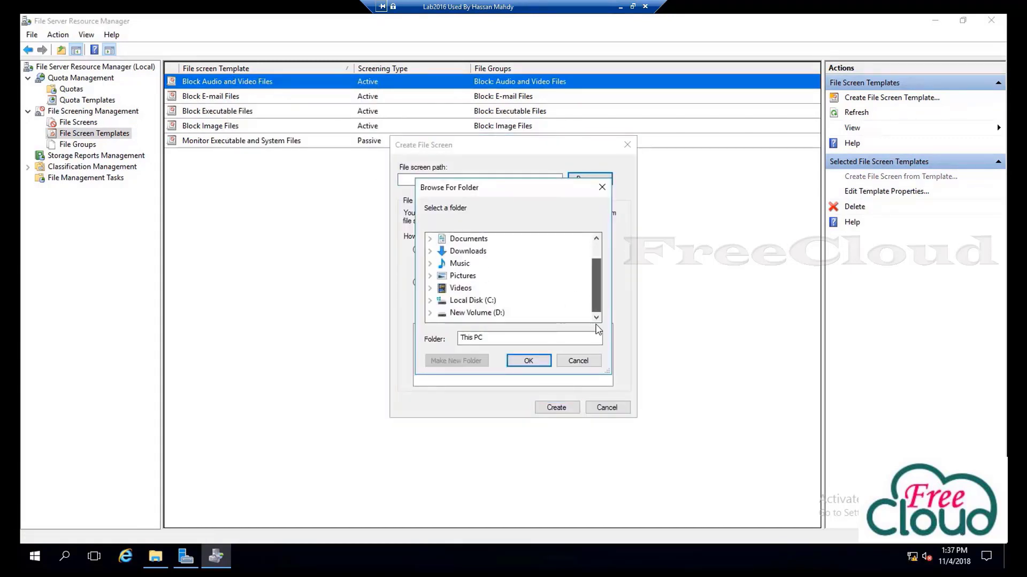
left_click(430, 313)
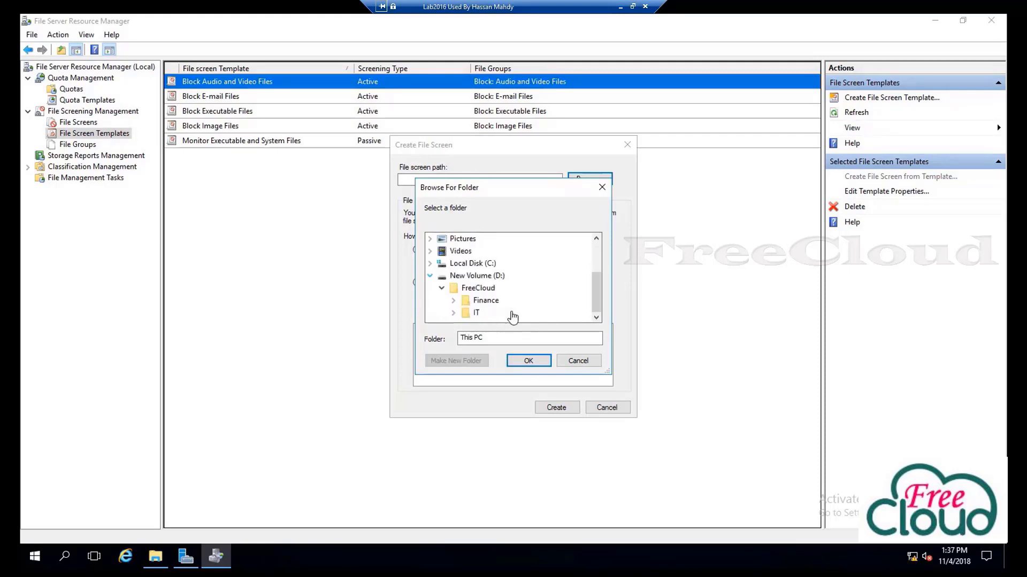
double_click(476, 315)
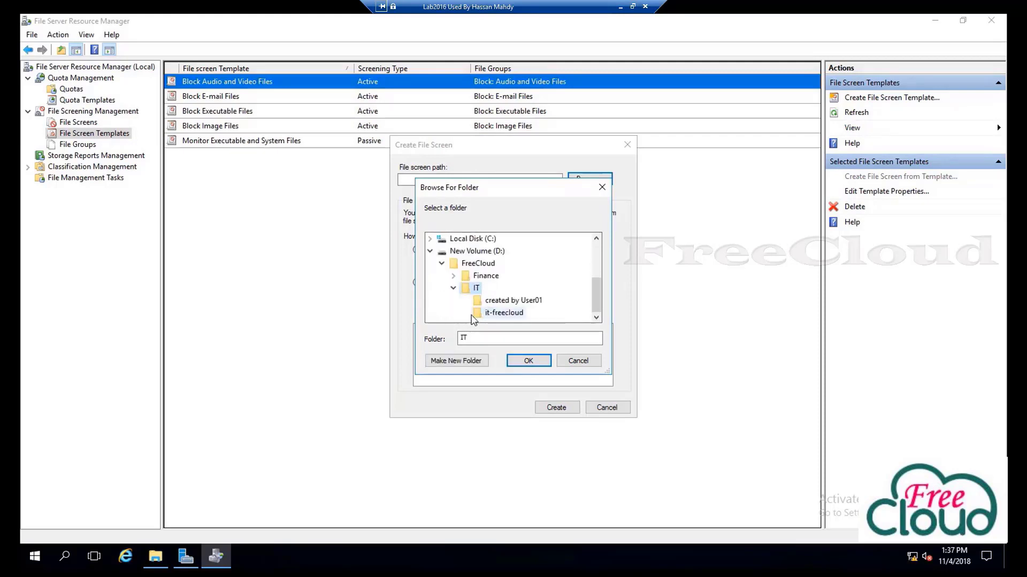
left_click(529, 362)
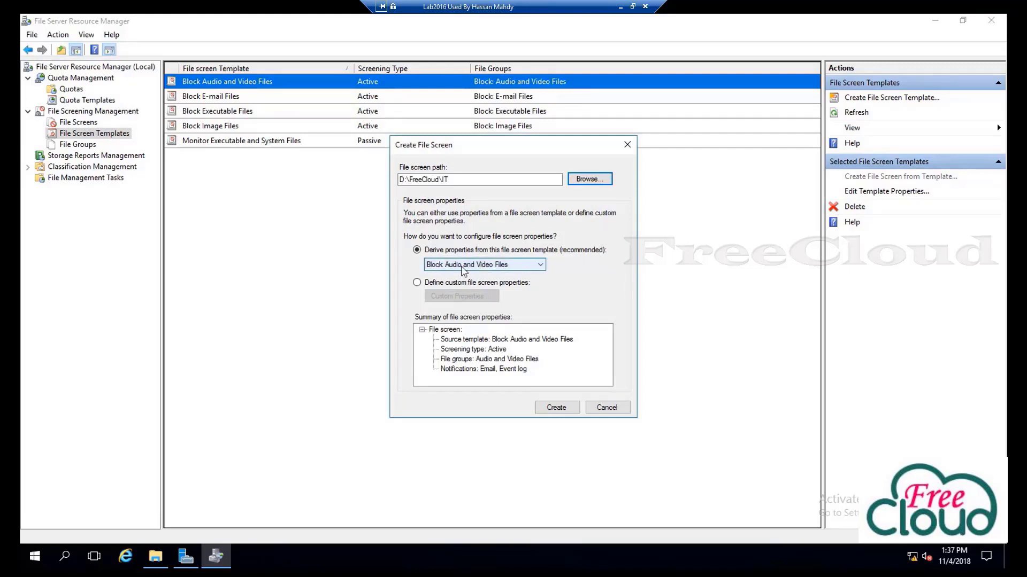
left_click(556, 407)
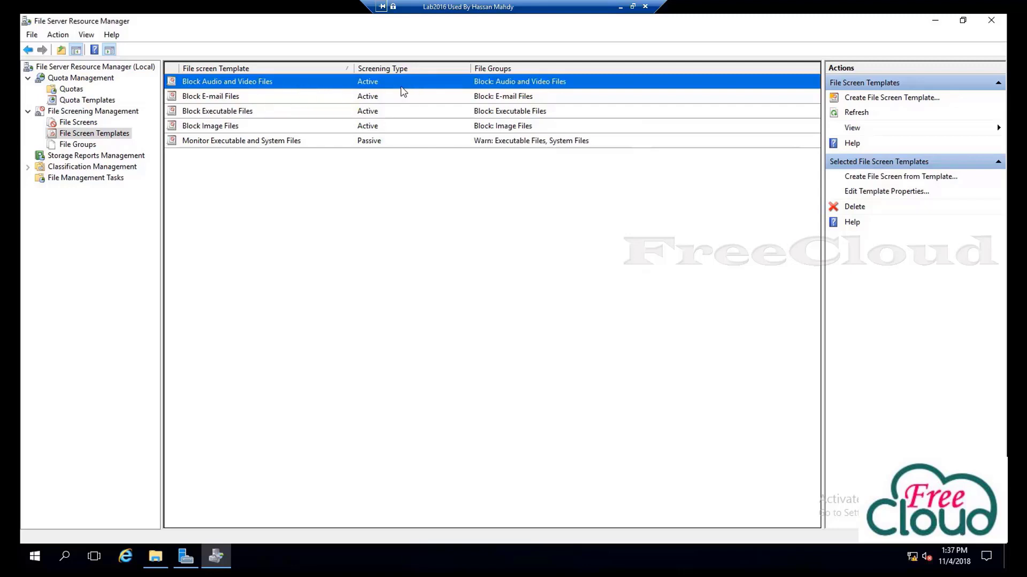
Open the Block Audio and Video Files template and inspect its Audio and Video Files group patterns
right_click(298, 87)
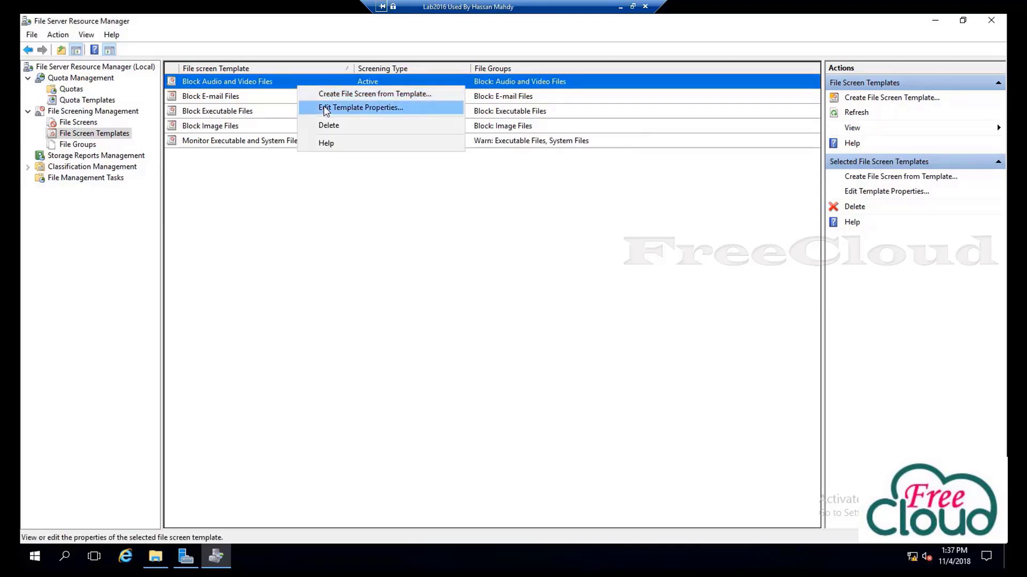
left_click(325, 109)
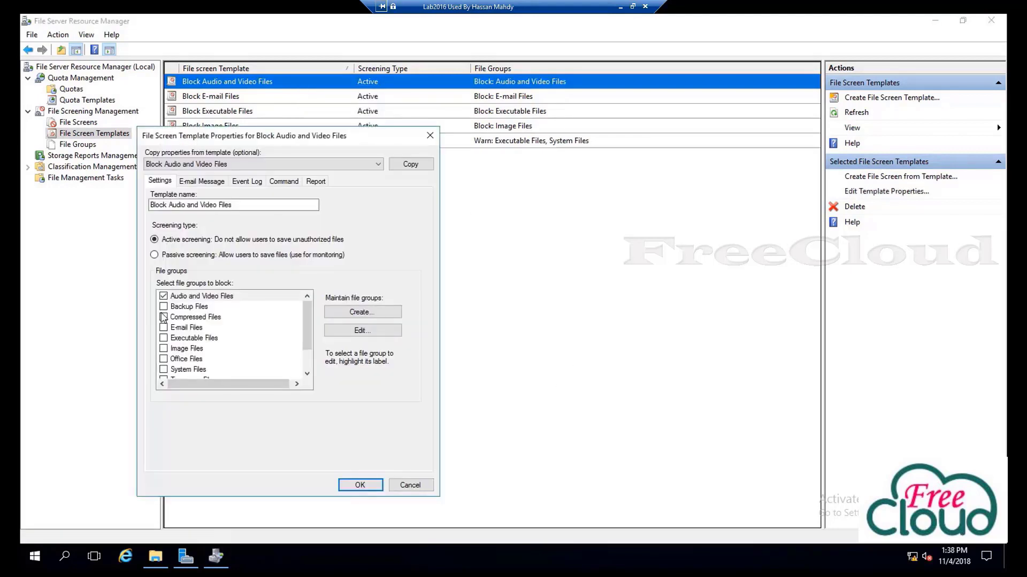
left_click(228, 298)
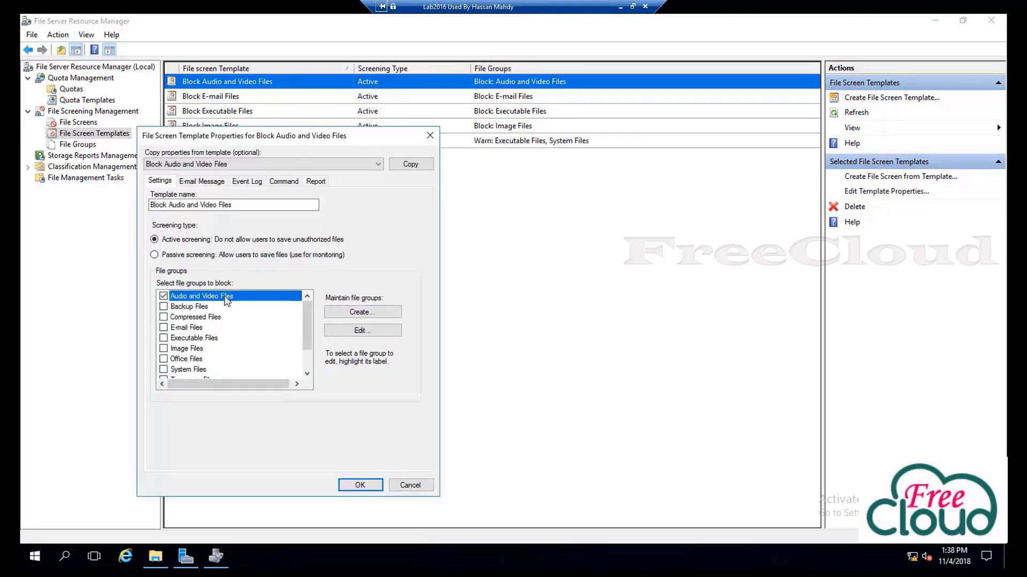
left_click(381, 333)
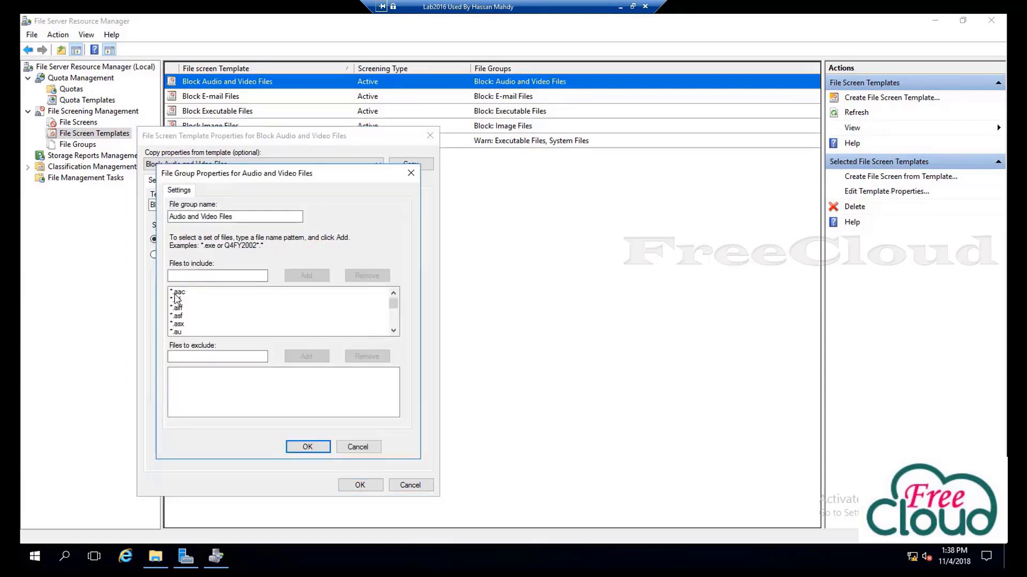
left_click(175, 294)
left_click(180, 315)
scroll(200, 320, "down", 1)
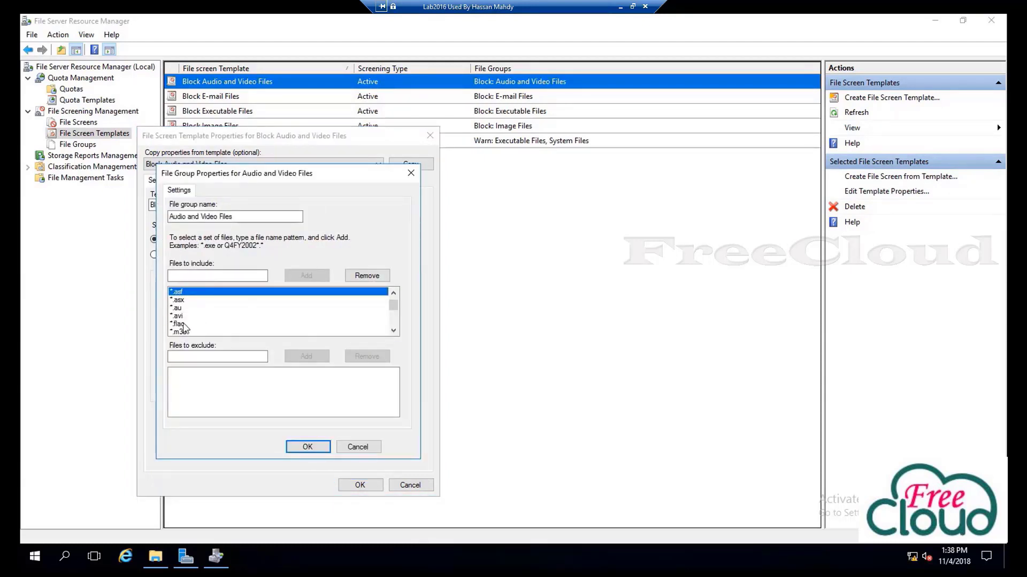
left_click(182, 318)
left_click(179, 309)
left_click(180, 301)
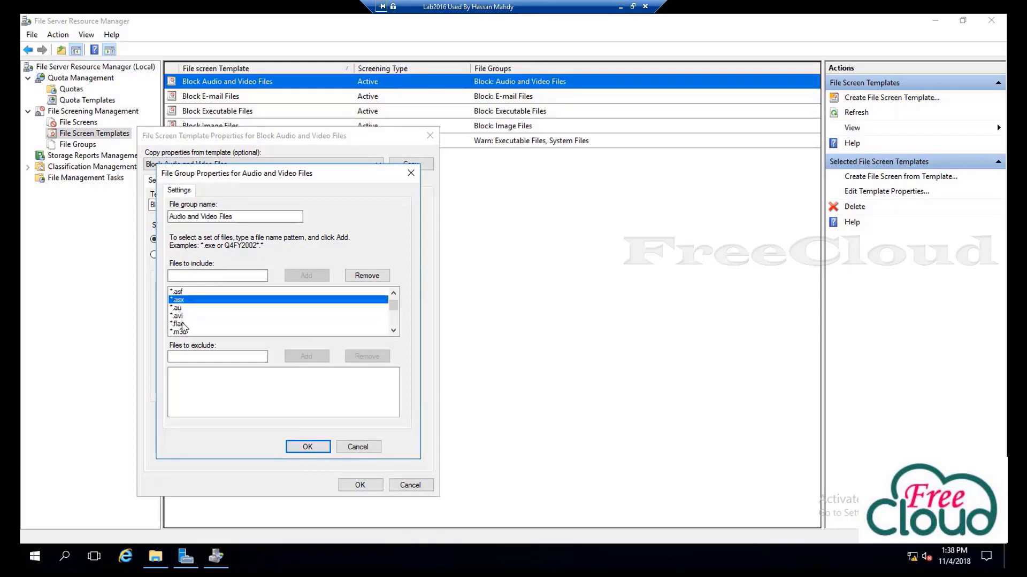
left_click(182, 326)
scroll(187, 333, "down", 1)
left_click(180, 324)
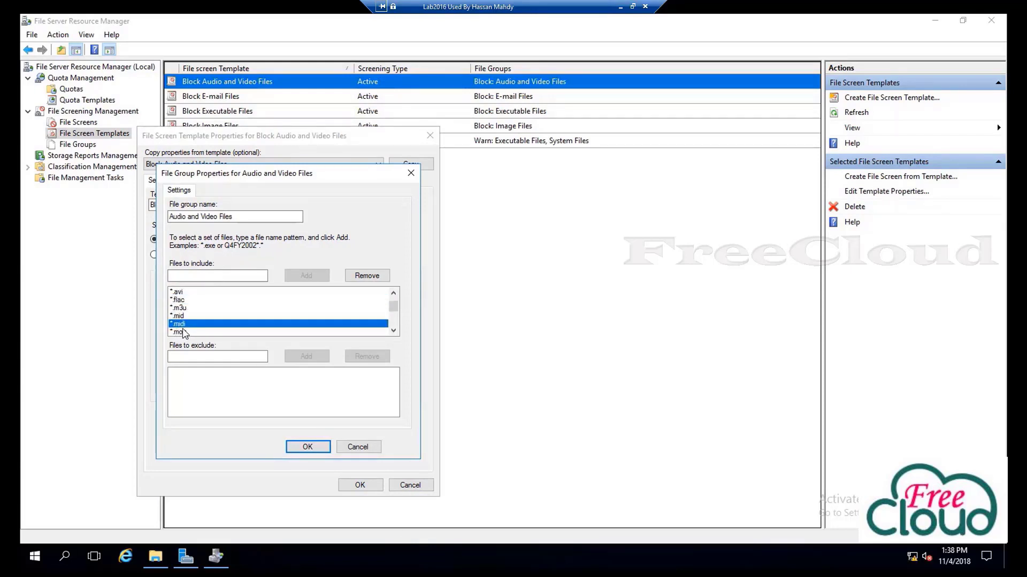
scroll(187, 330, "down", 1)
scroll(187, 330, "down", 2)
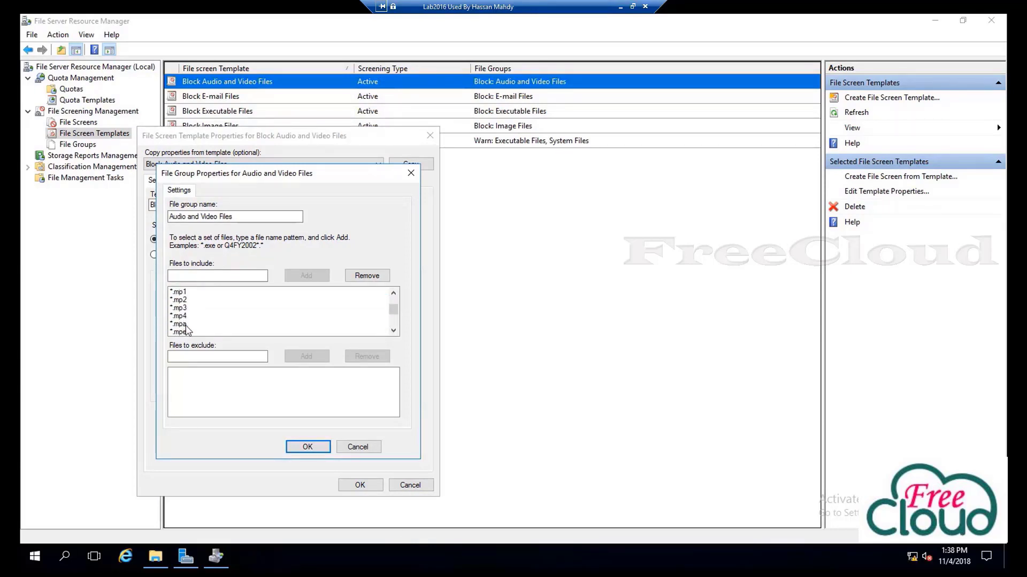
Close the file group unchanged, save the template past the SMTP warning, and update matching file screens
left_click(357, 447)
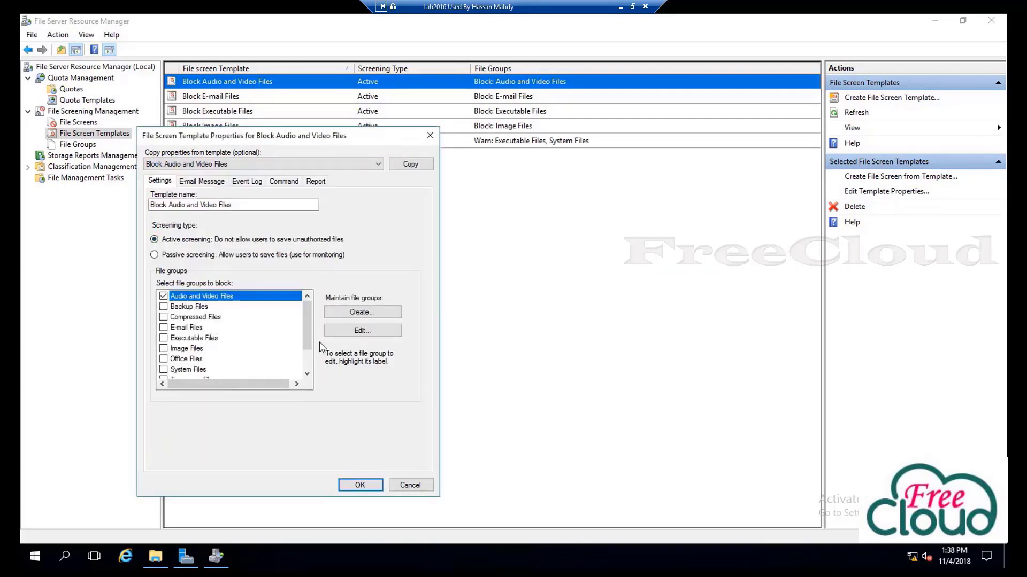
left_click(377, 481)
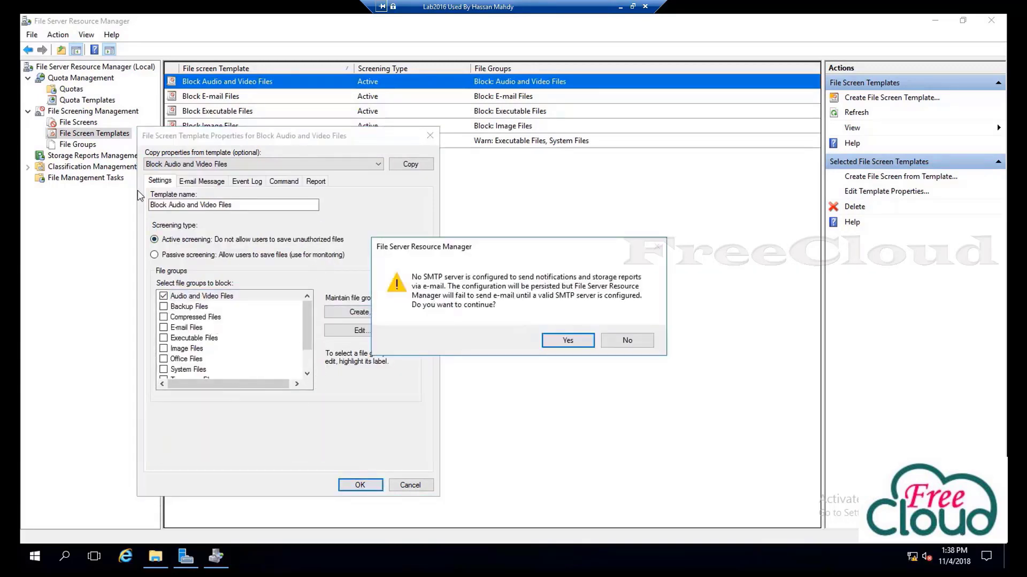
left_click(586, 346)
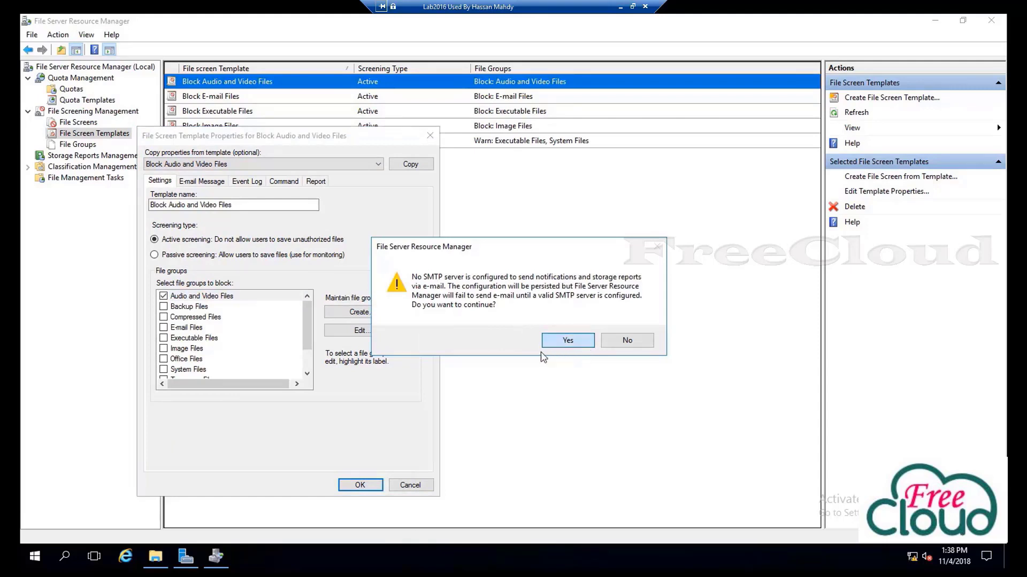
left_click(225, 178)
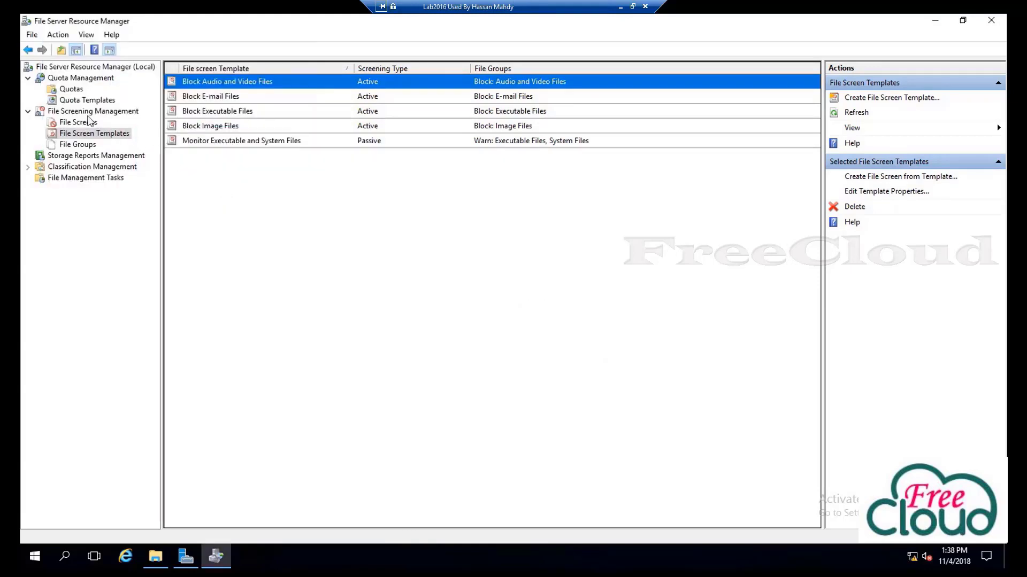
Review the D:\FreeCloud\IT file screen and the file screen templates, then open Storage Reports Management
left_click(75, 122)
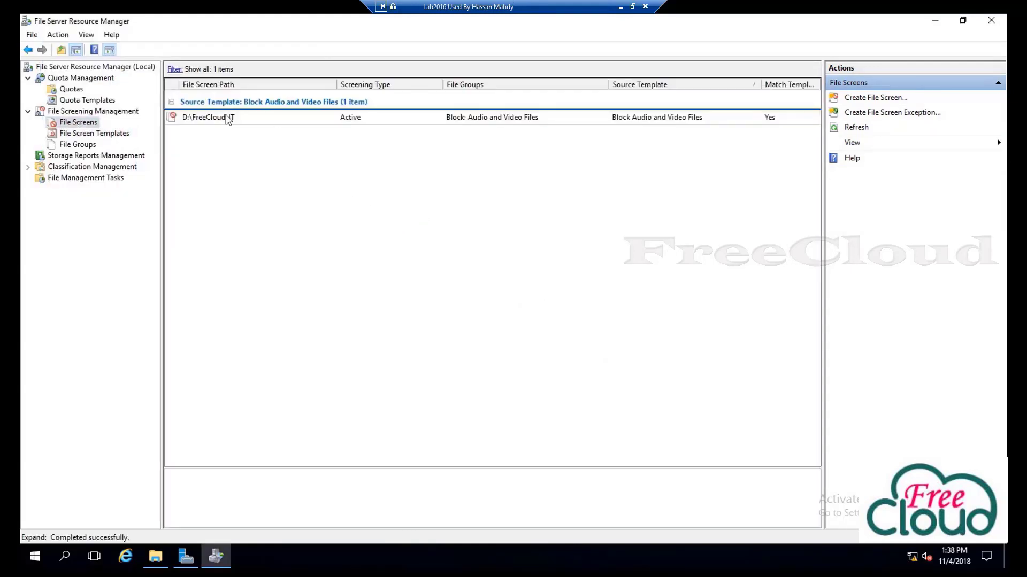
left_click(230, 119)
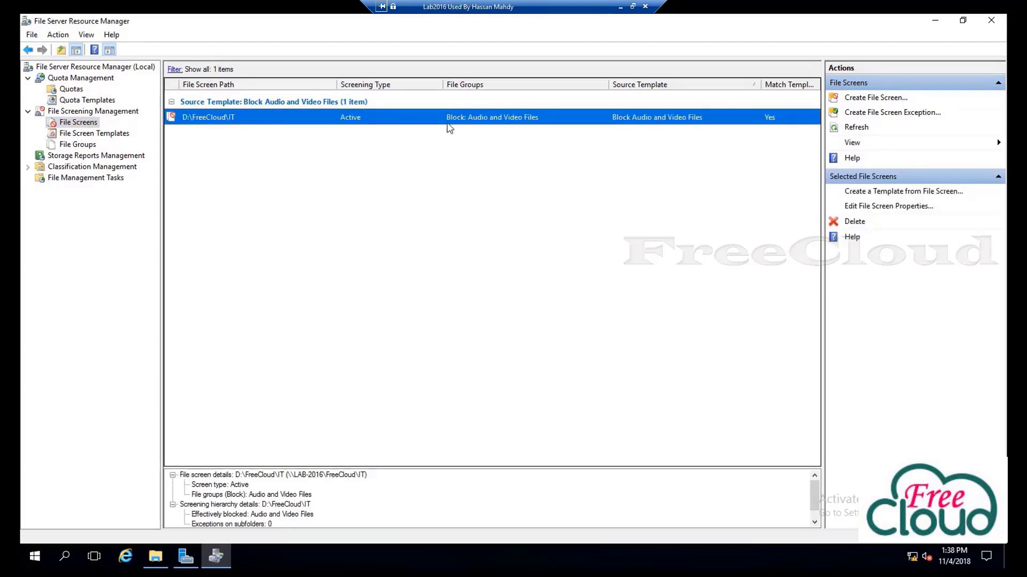
left_click(90, 133)
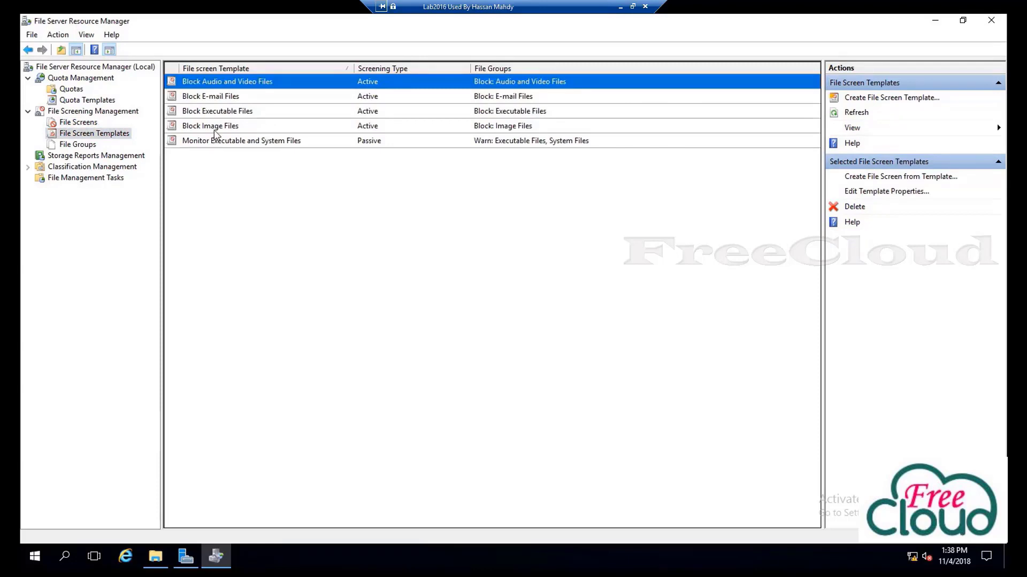
left_click(215, 130)
left_click(211, 116)
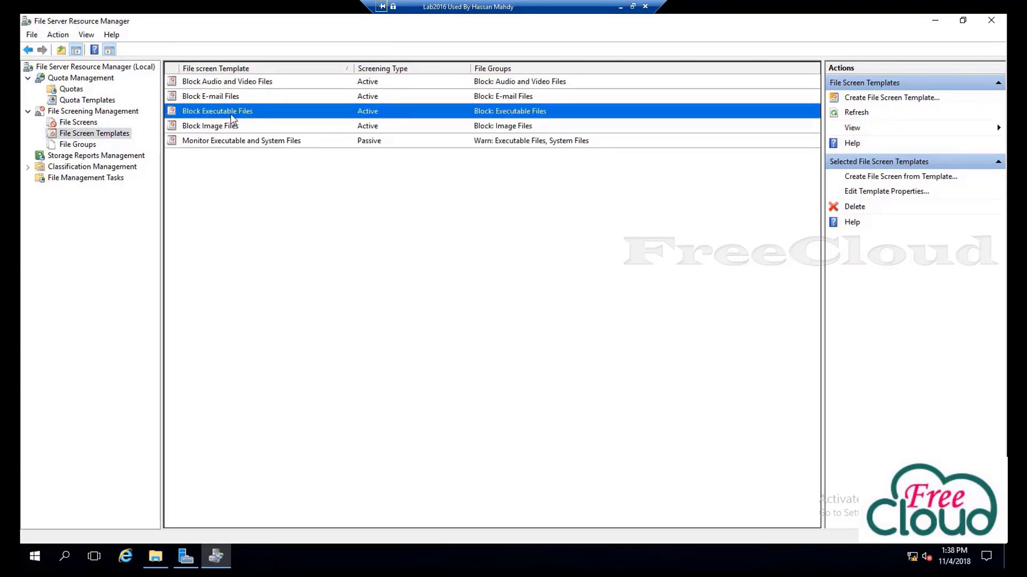
left_click(213, 98)
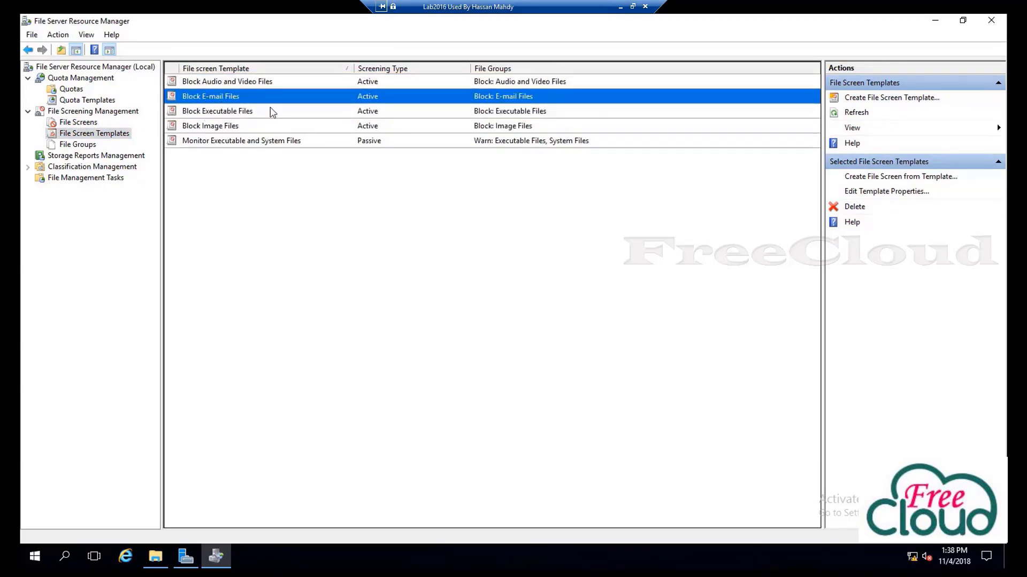
left_click(225, 84)
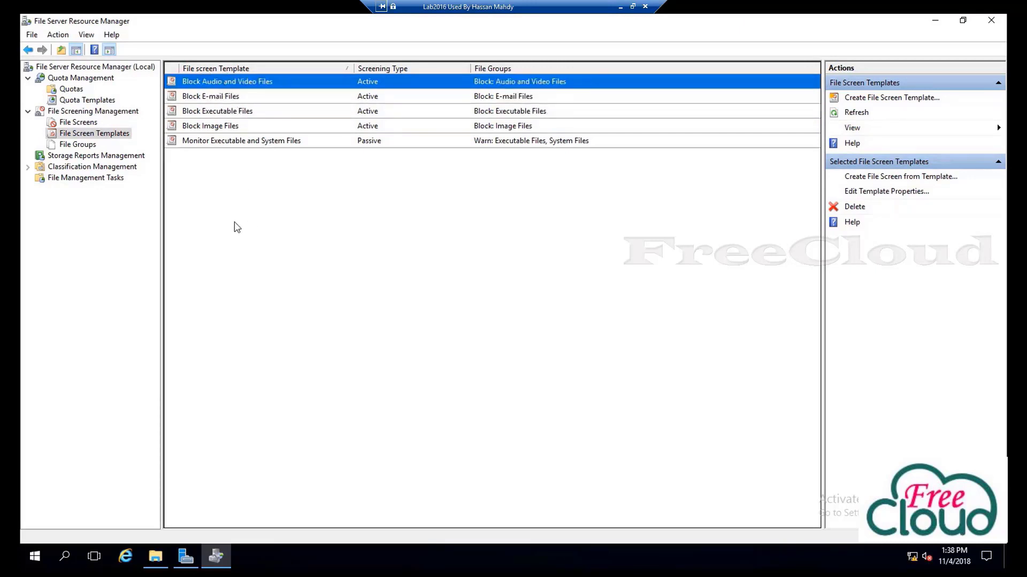
left_click(218, 192)
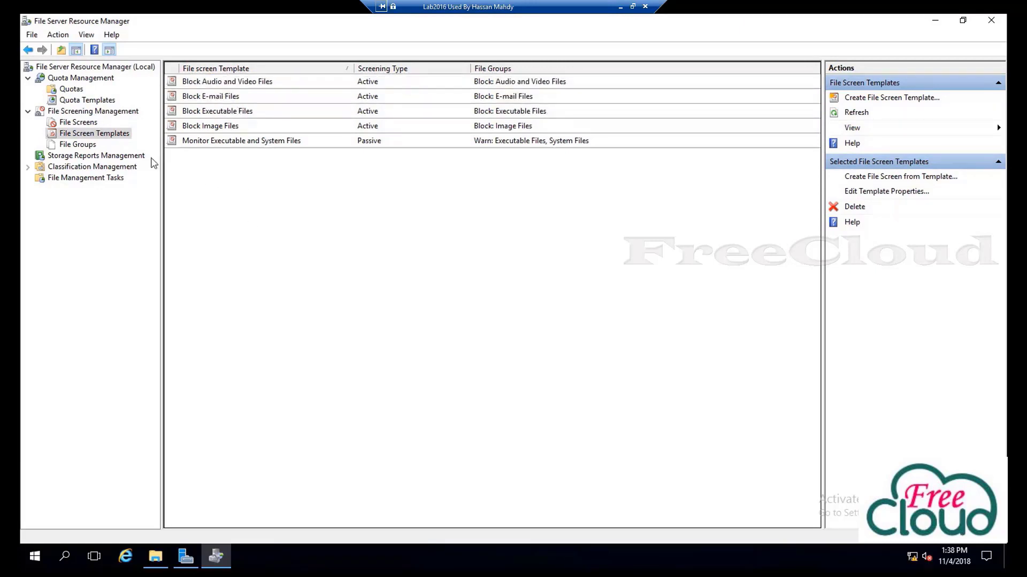
left_click(75, 159)
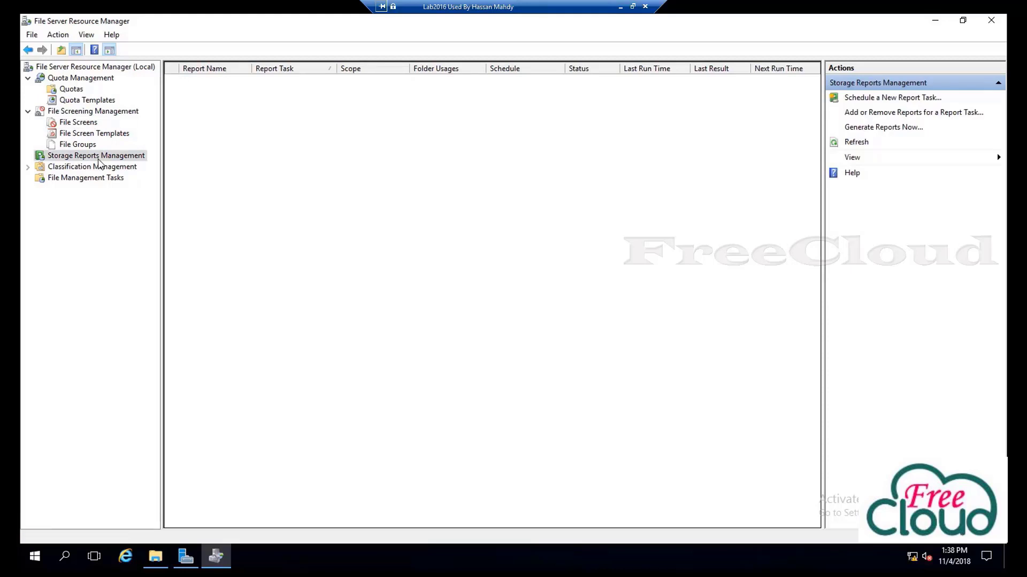
Start an on-demand storage report task and preview the Duplicate Files, File Screening Audit and other report types
left_click(875, 129)
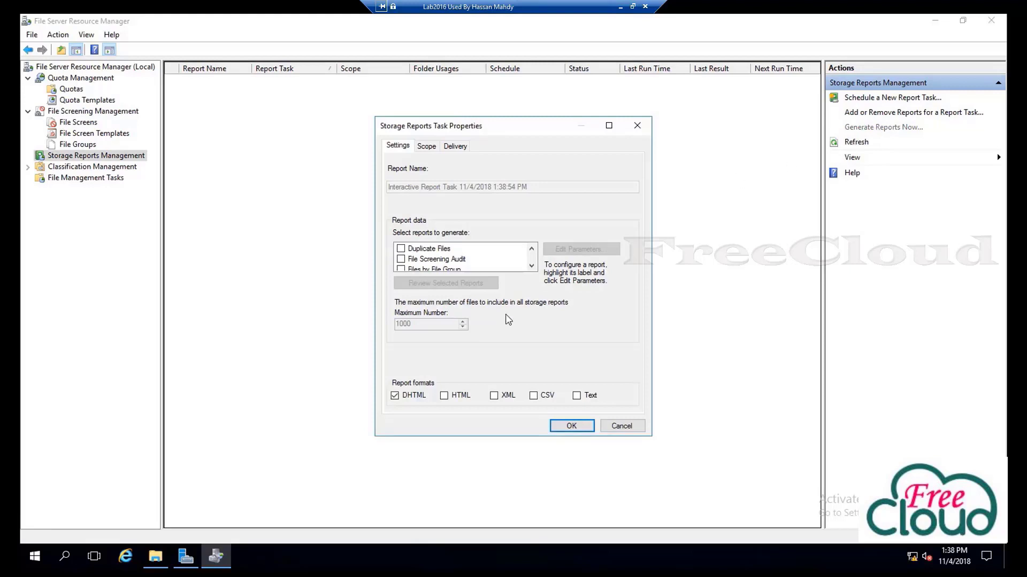
left_click(401, 249)
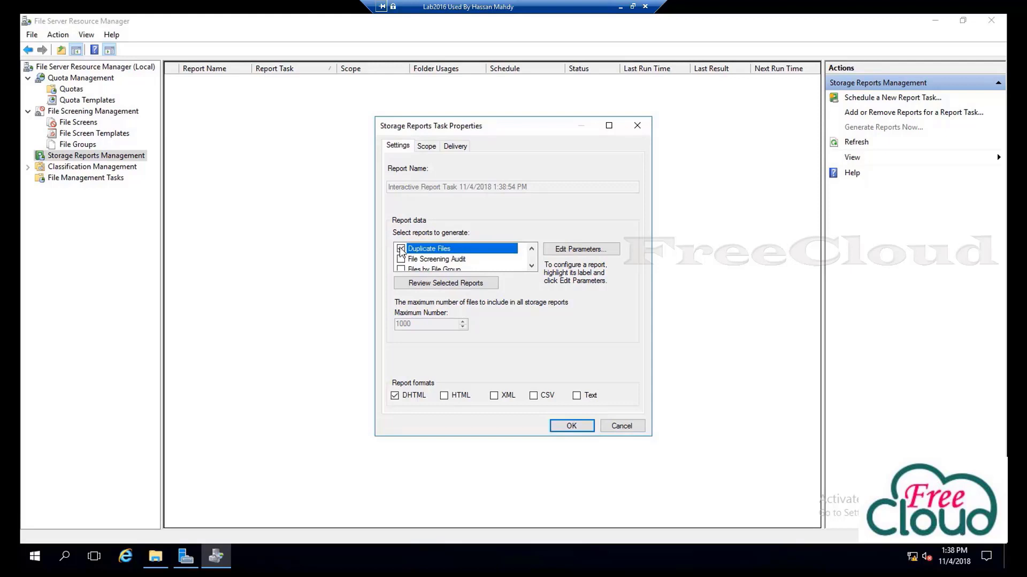
left_click(401, 250)
left_click(401, 259)
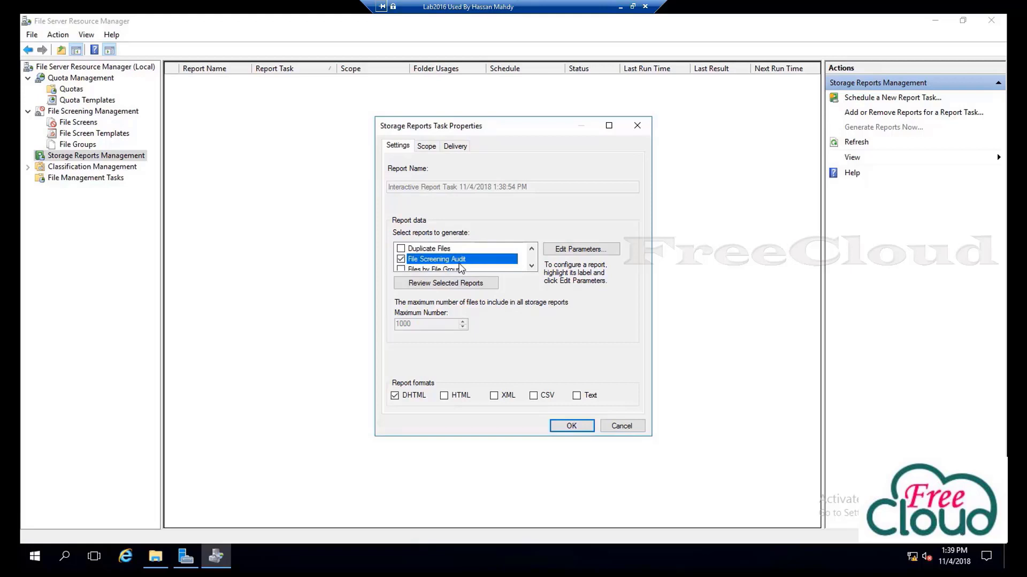
left_click(461, 261)
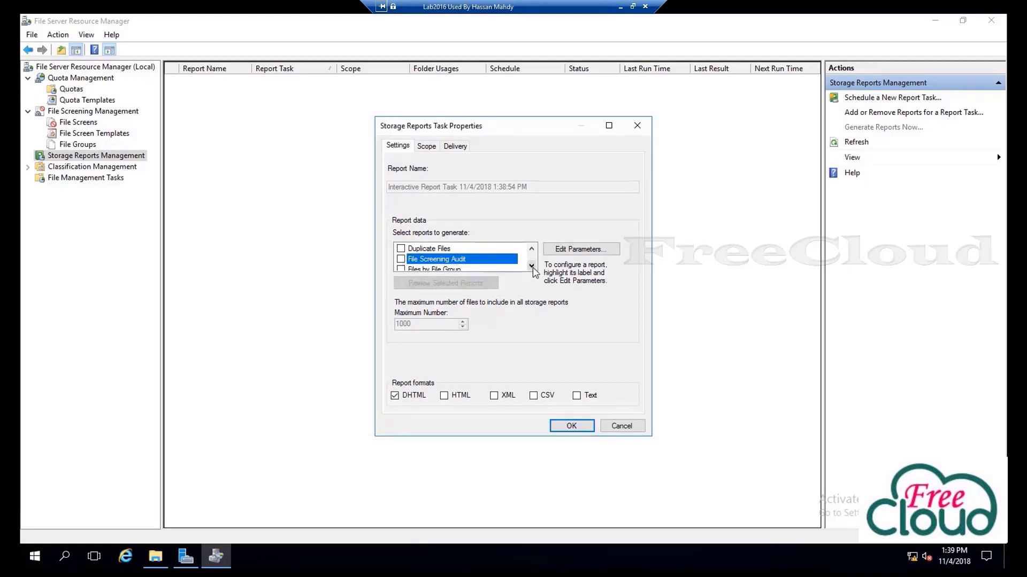
left_click(531, 266)
left_click(423, 260)
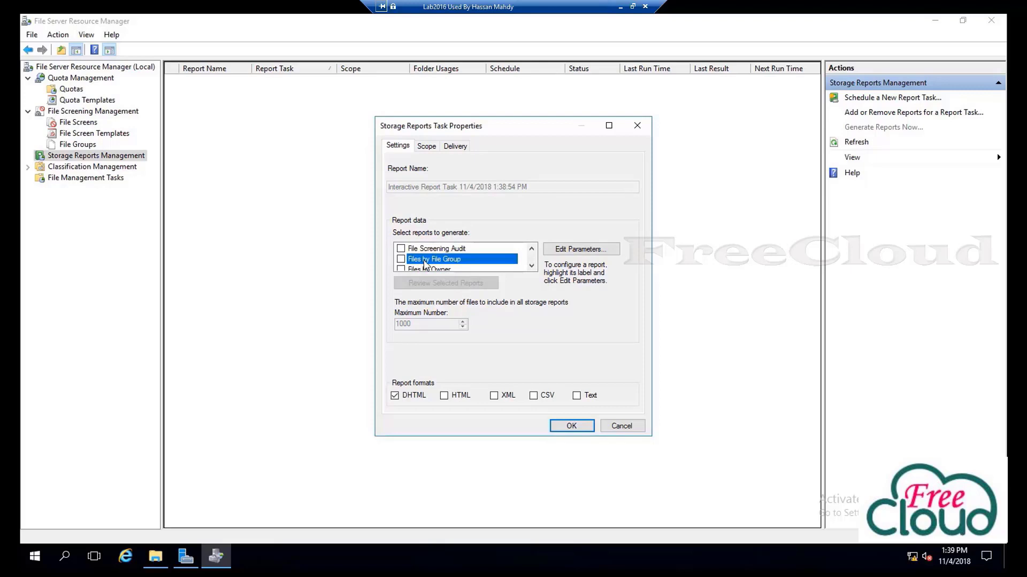
left_click(531, 266)
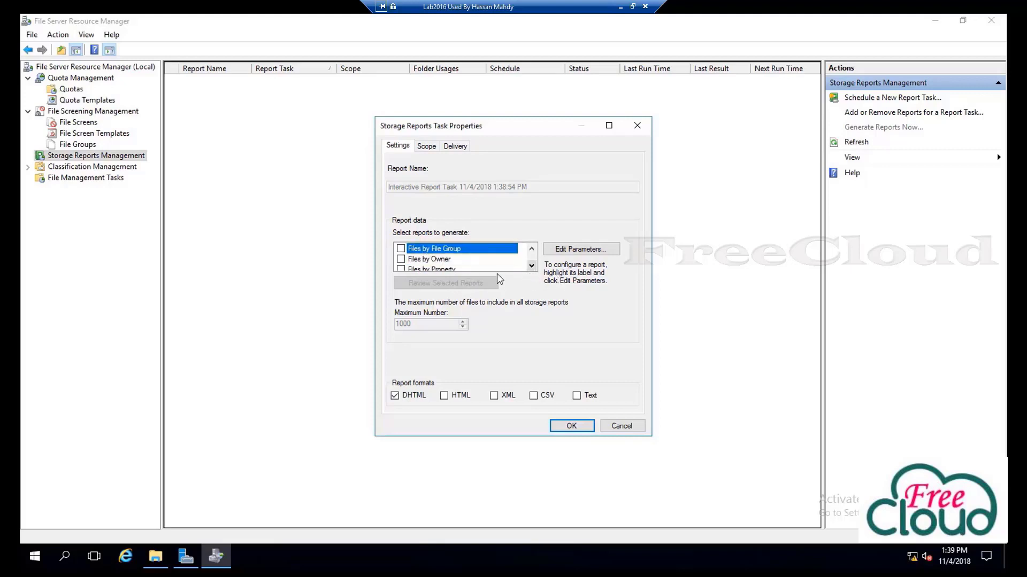
left_click(430, 261)
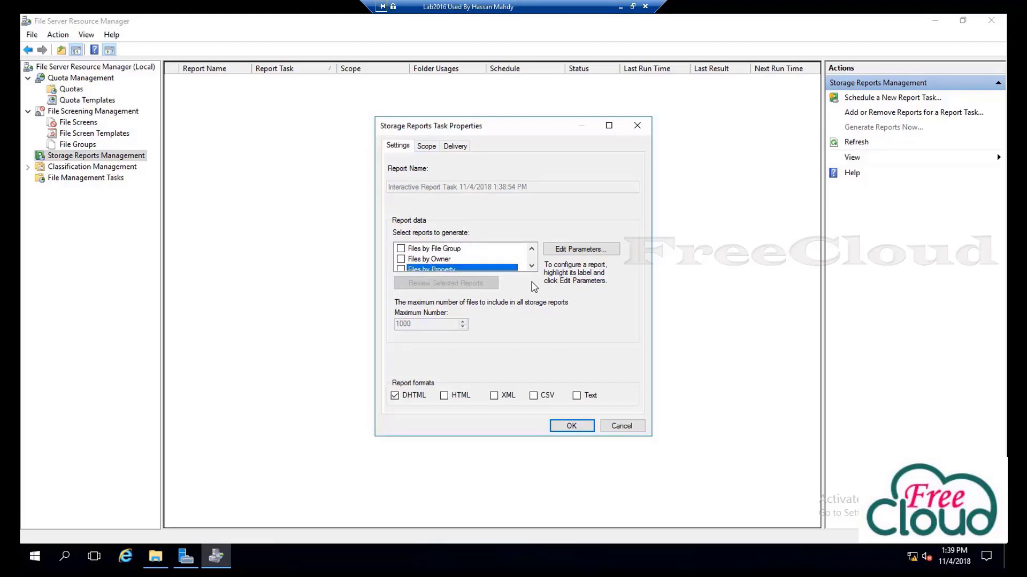
left_click(531, 266)
left_click(531, 266)
left_click(531, 266)
left_click(531, 266)
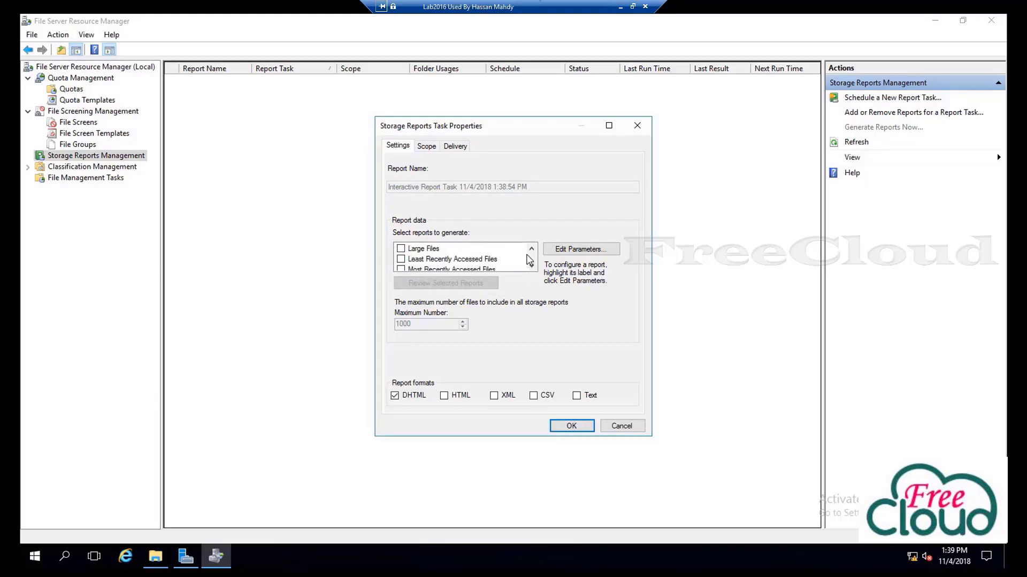
Select the Large Files and Files by Owner reports for the task
left_click(405, 250)
scroll(443, 270, "up", 1)
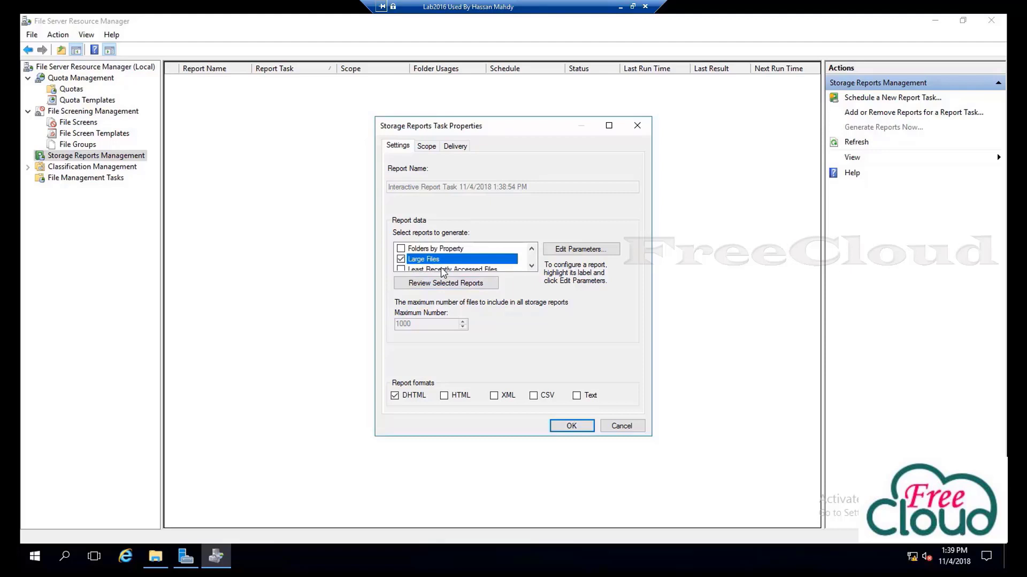
scroll(444, 272, "up", 2)
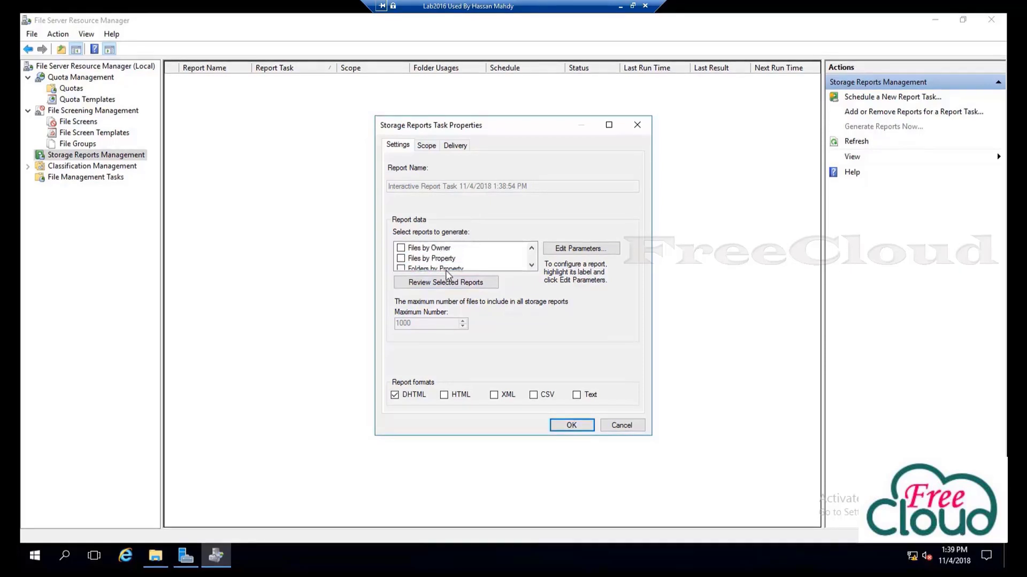
left_click(401, 248)
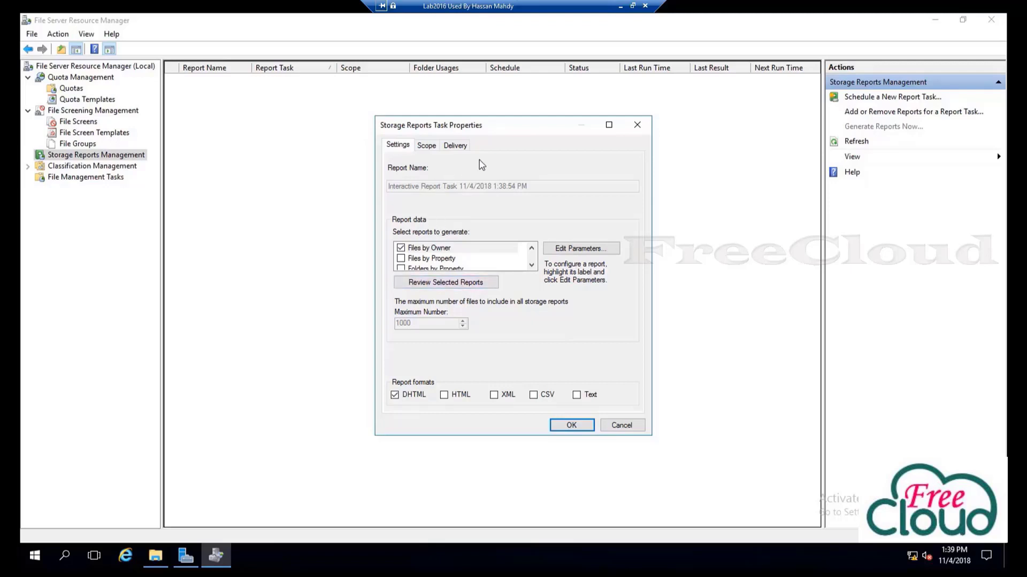
left_click(426, 146)
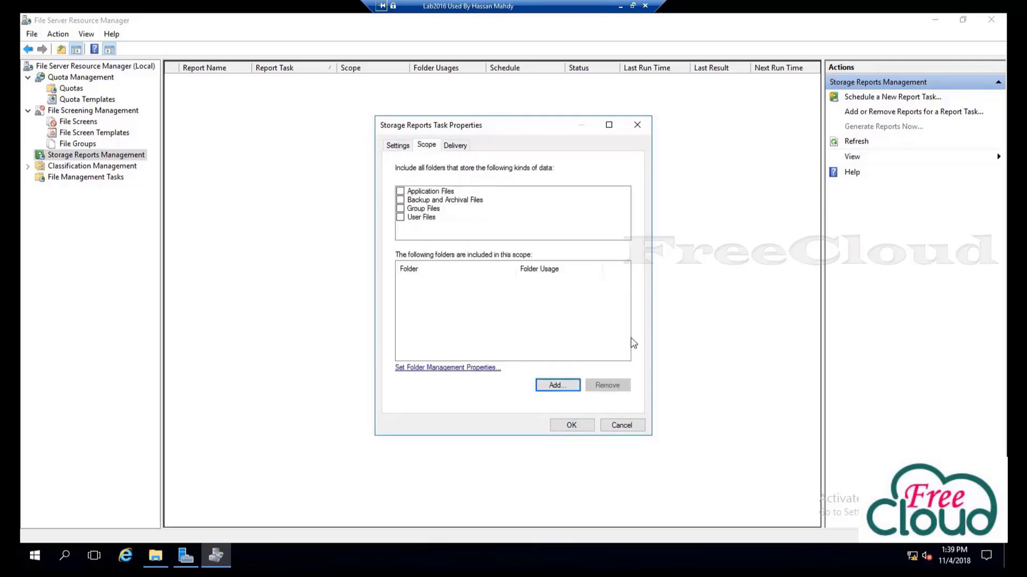
Add the D:\FreeCloud folder to the report scope
left_click(556, 385)
scroll(478, 294, "down", 1)
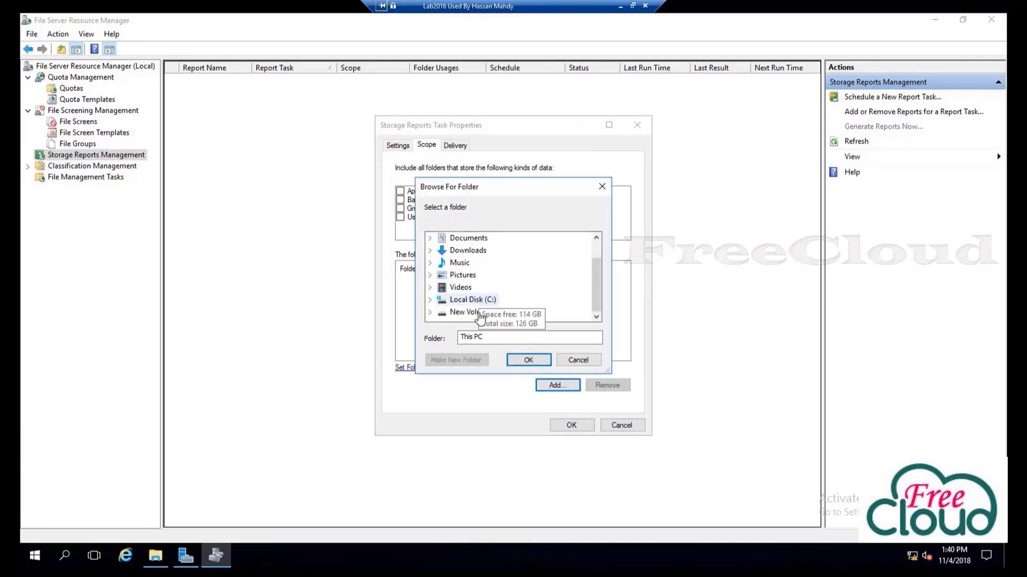
double_click(471, 312)
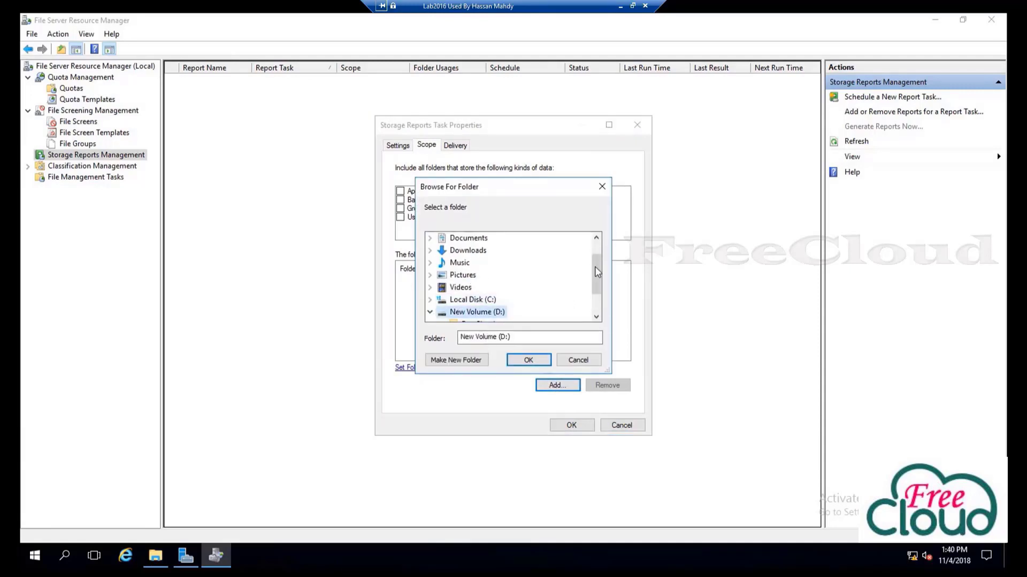
left_click_drag(597, 272, 598, 297)
left_click(477, 288)
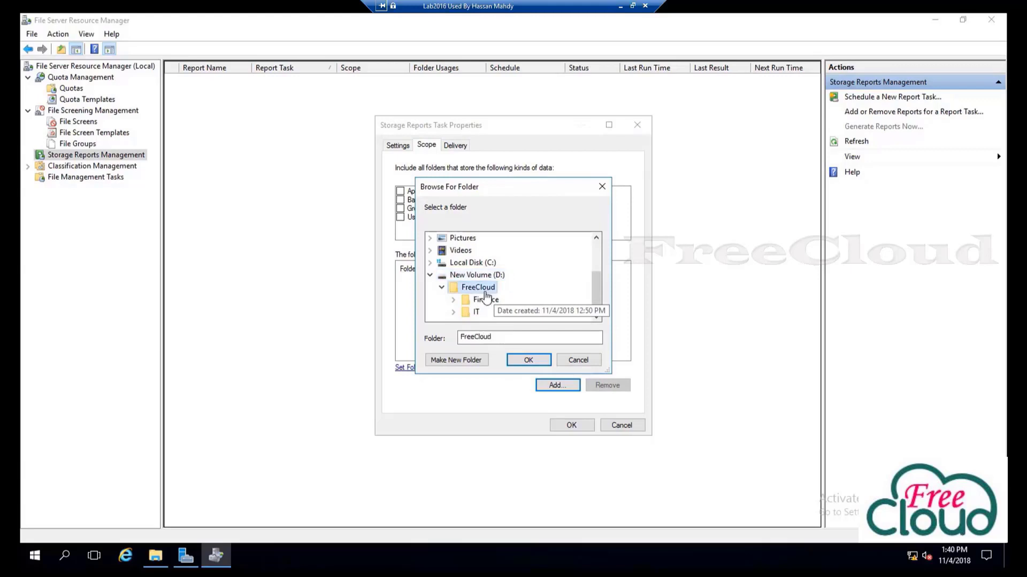
left_click(527, 362)
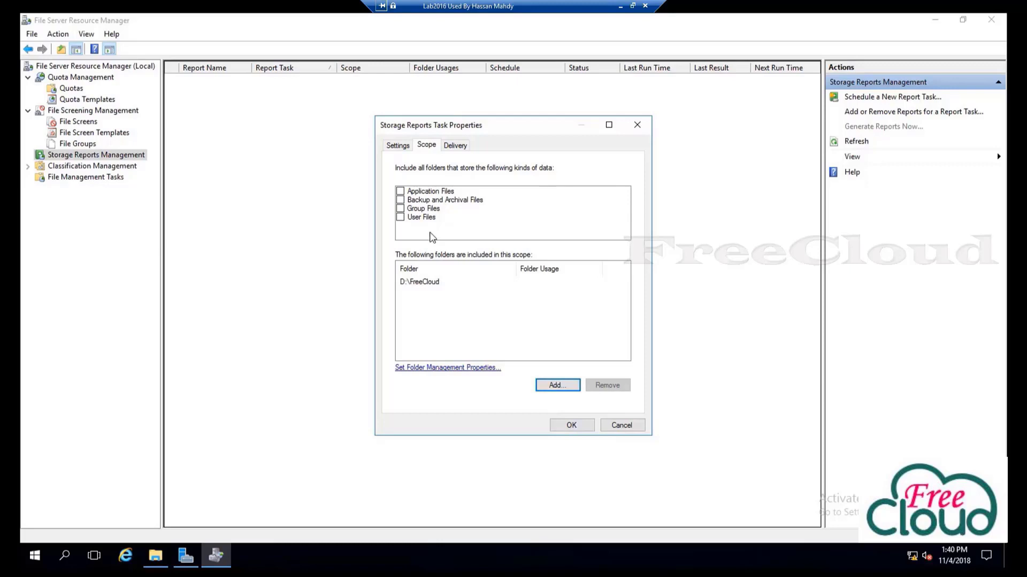
Accept the report task and generate the reports in the background
left_click(398, 145)
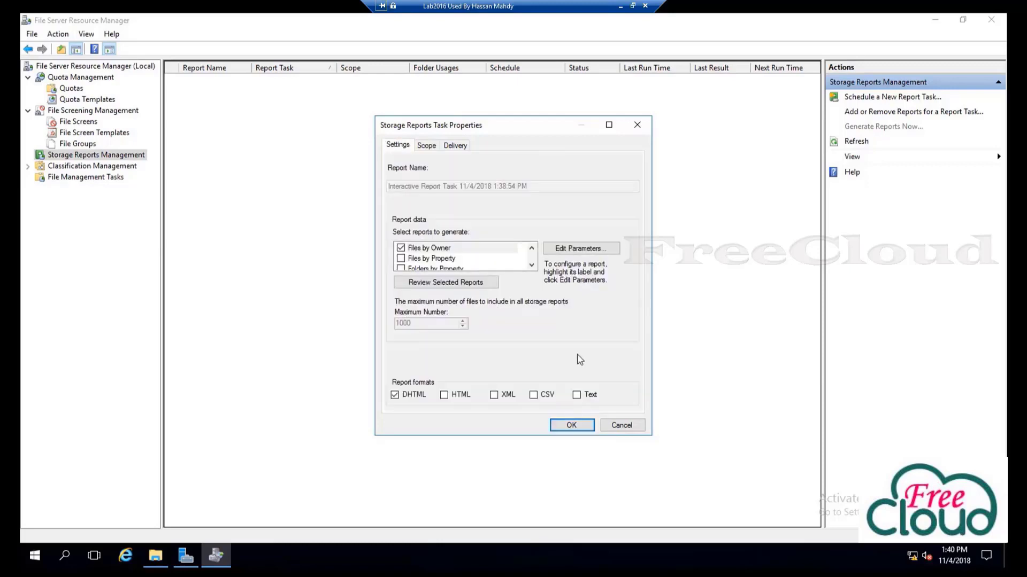
left_click(569, 426)
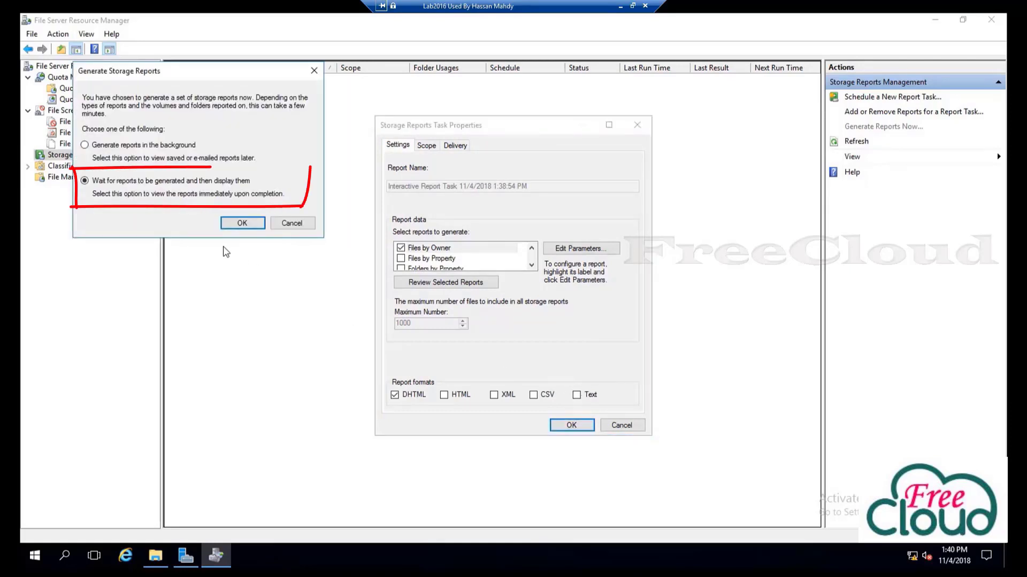
left_click(123, 146)
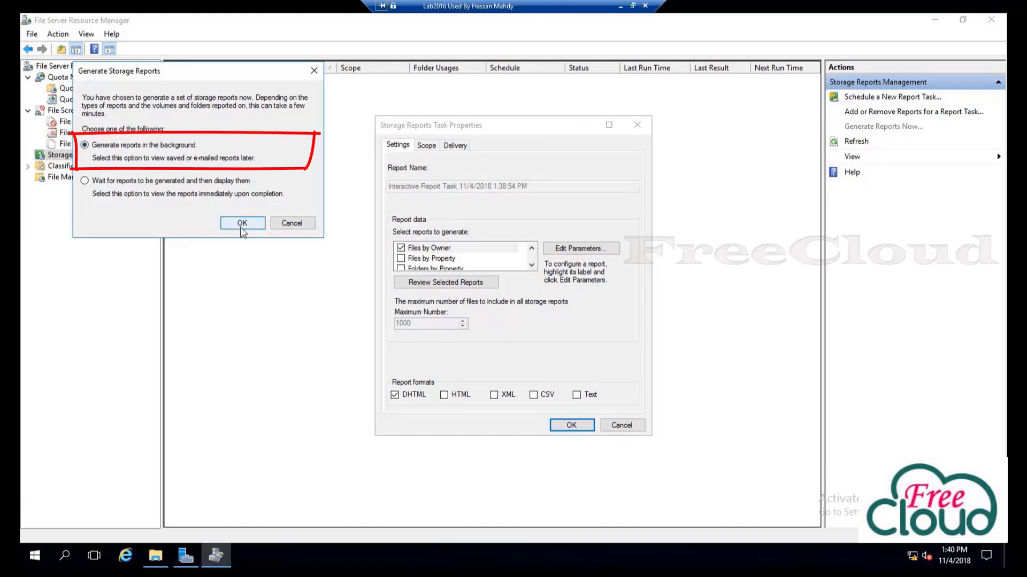
left_click(242, 224)
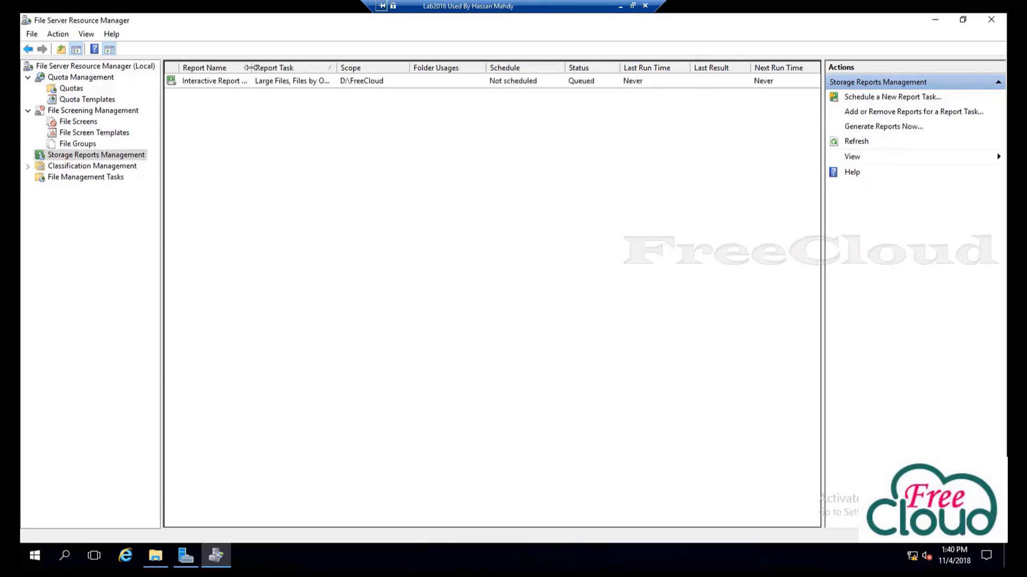
left_click_drag(249, 67, 314, 67)
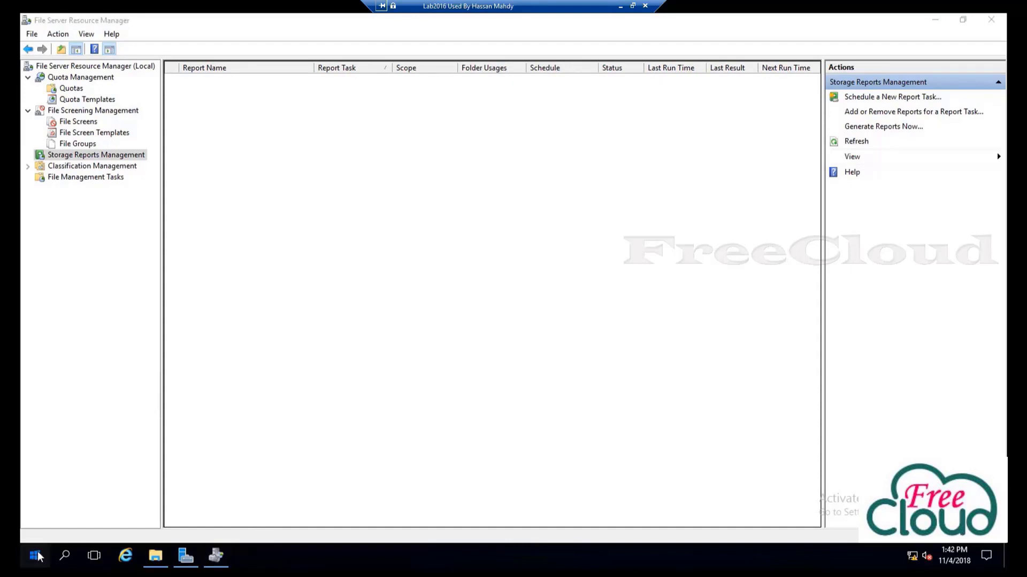
Browse This PC to C:\StorageReports\Interactive and open the LargeFiles3 HTML report
left_click(36, 556)
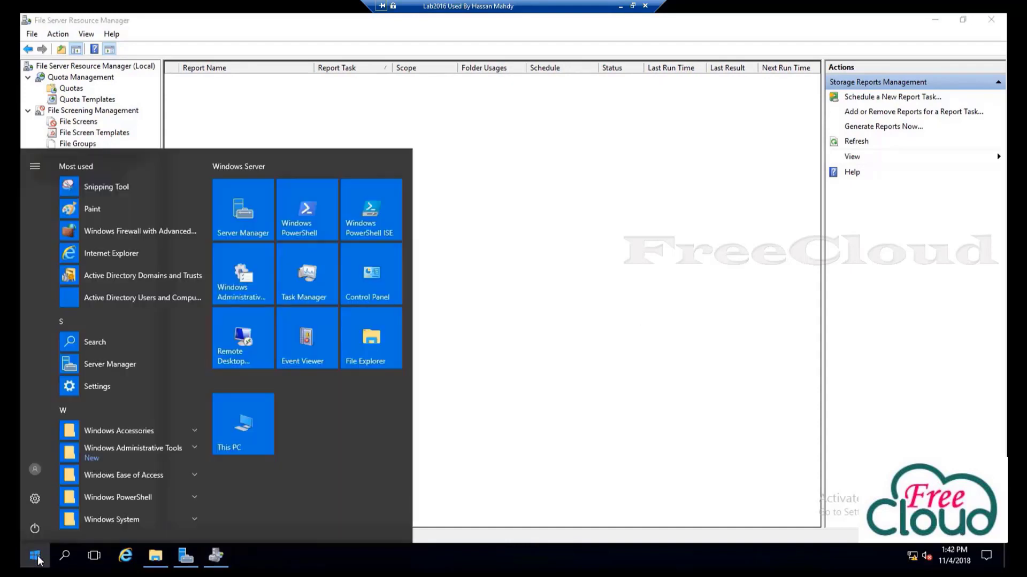
left_click(261, 433)
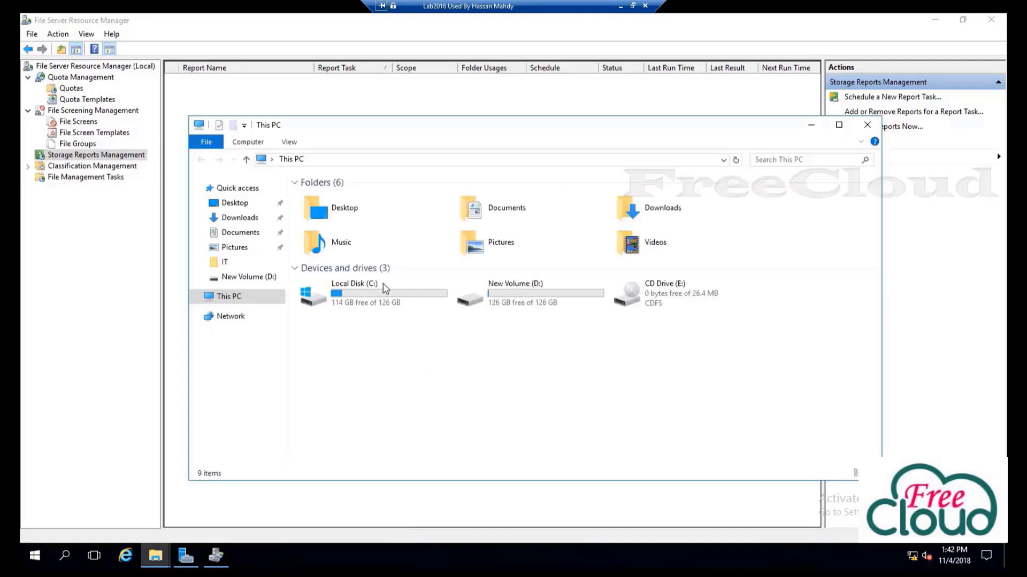
double_click(362, 295)
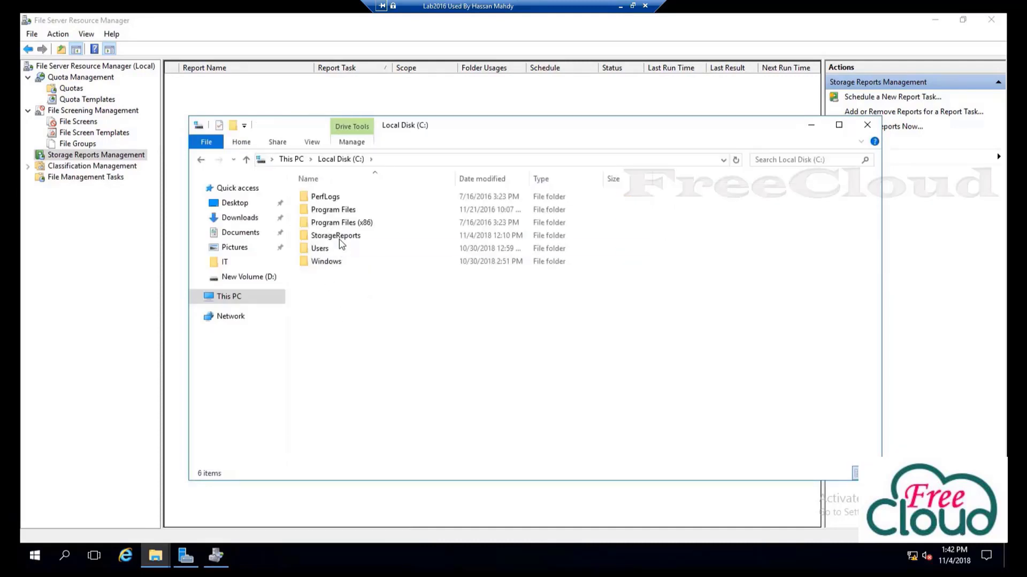
left_click(341, 240)
double_click(341, 239)
double_click(332, 199)
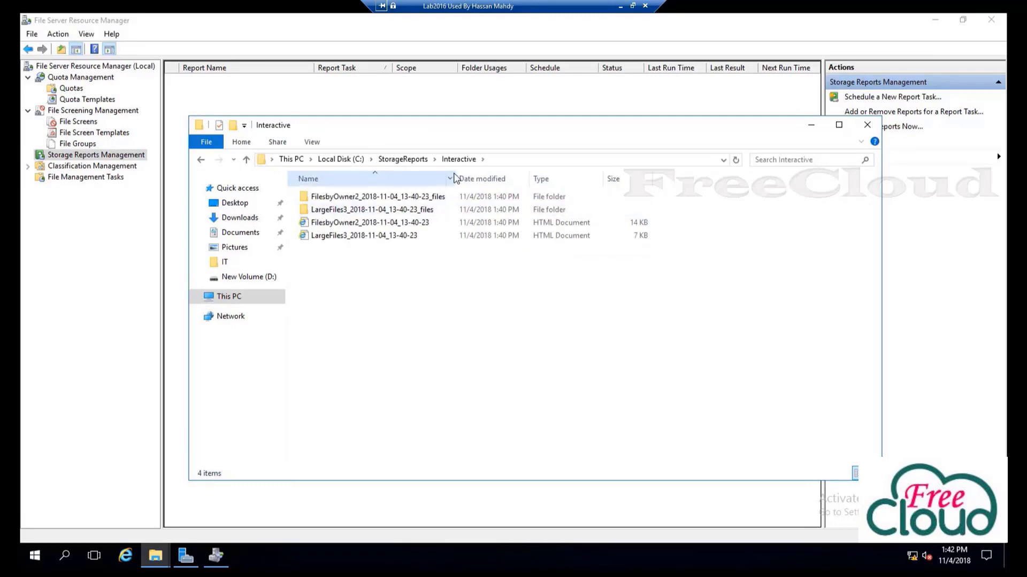
double_click(455, 175)
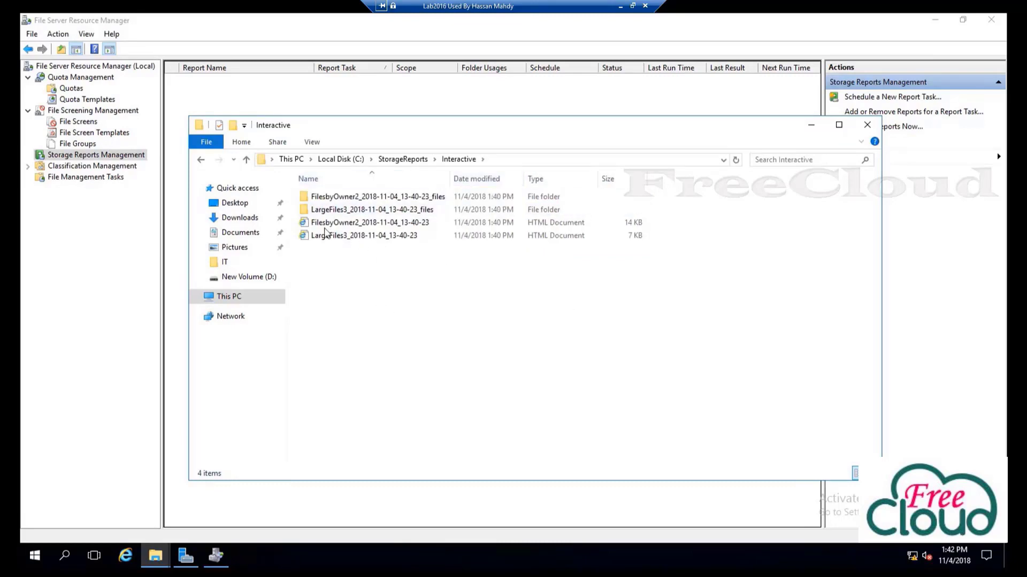
left_click(353, 227)
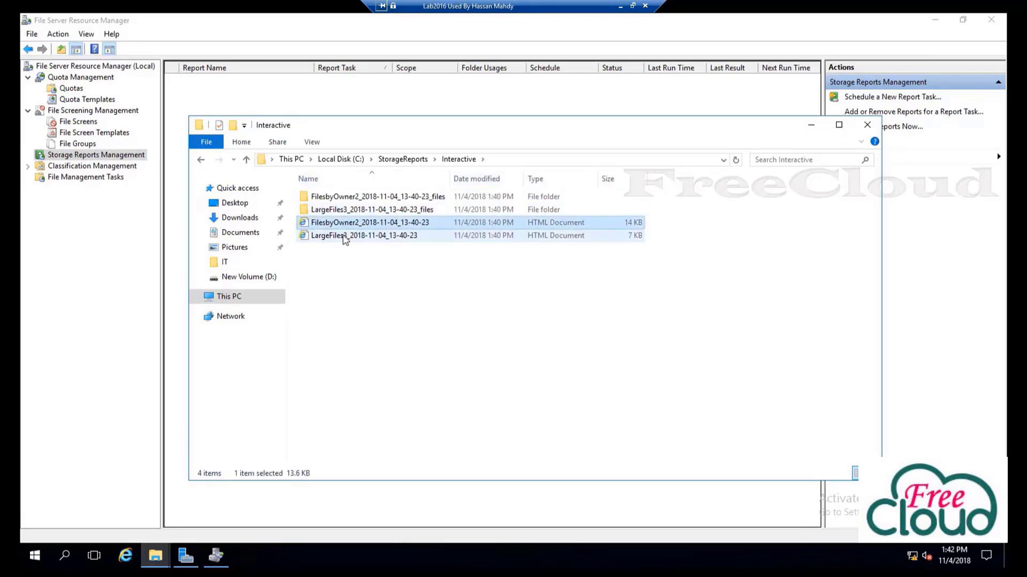
double_click(344, 239)
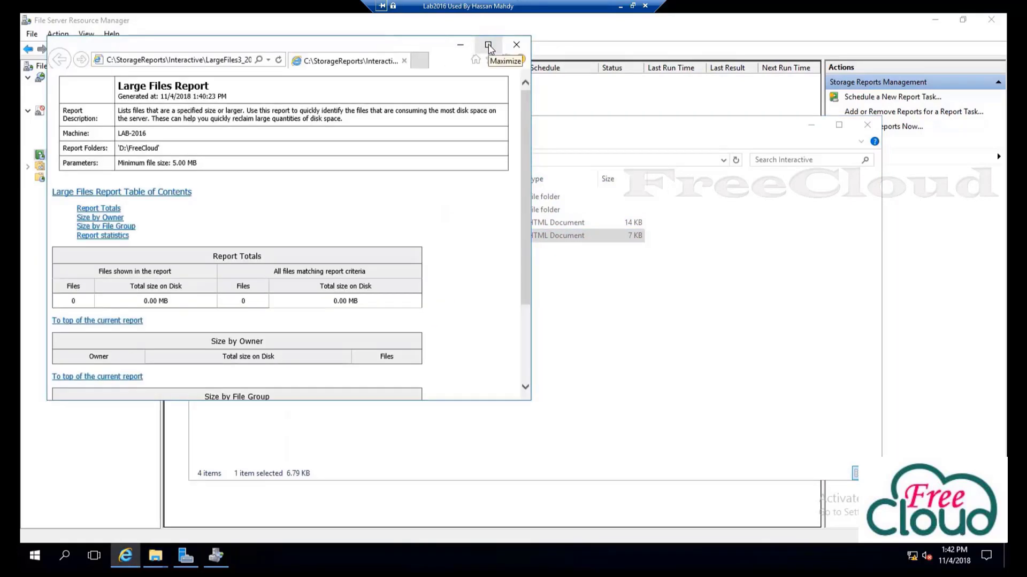
Read the Large Files report full screen, then open the FilesbyOwner2 report
left_click(488, 46)
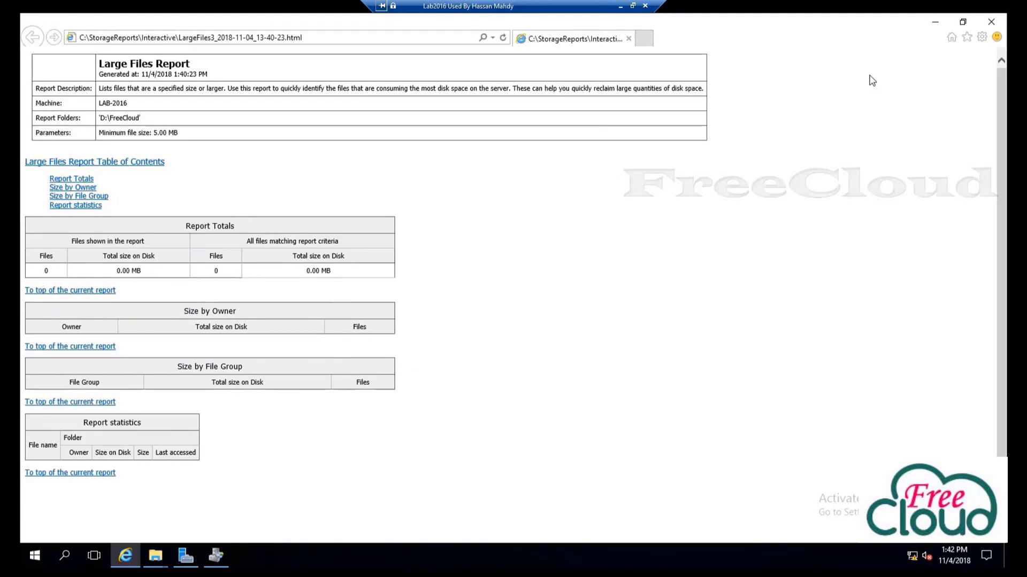
left_click(991, 21)
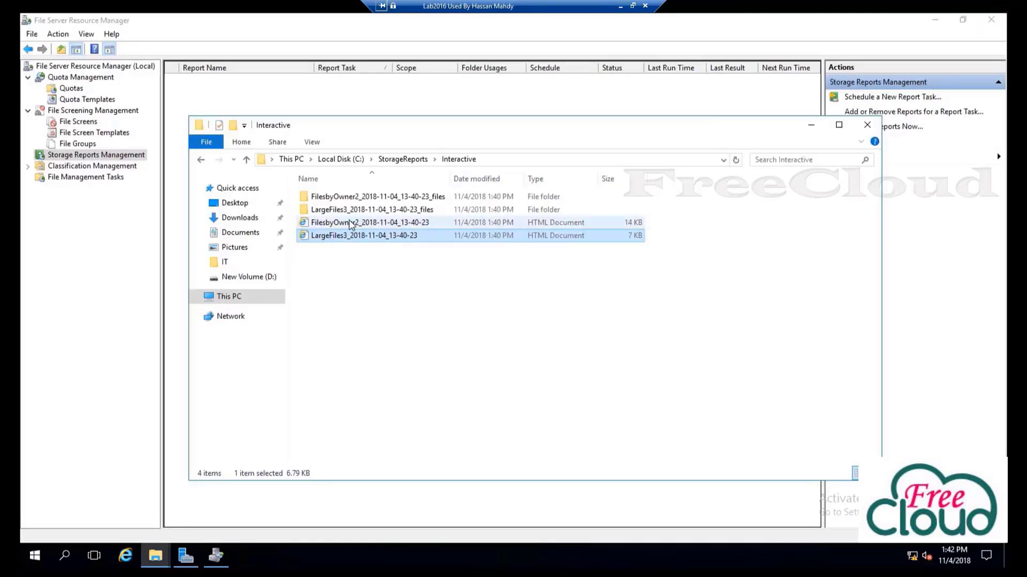
double_click(351, 223)
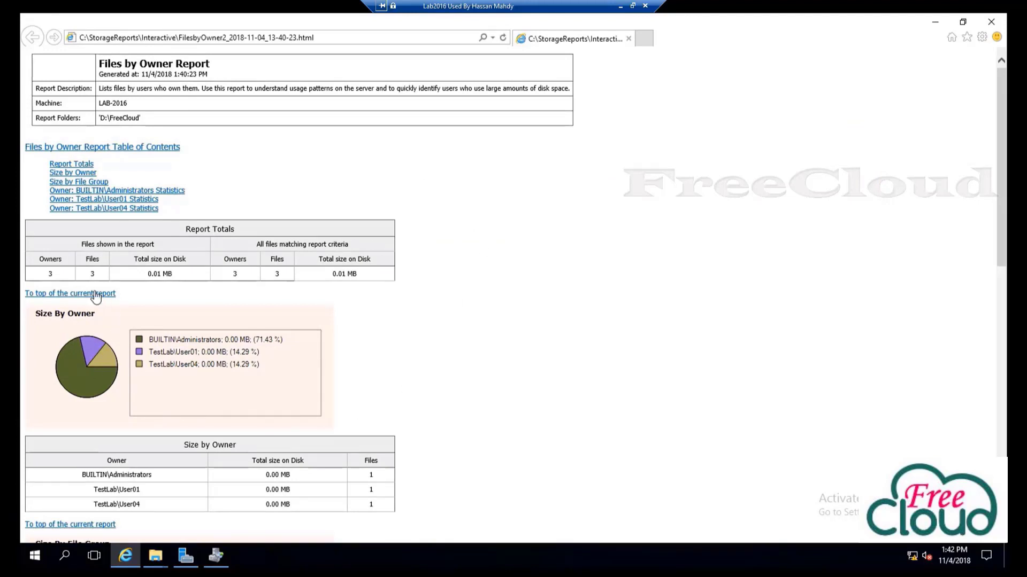
Review the Files by Owner report totals, the TestLab\User04 entry, and the Text and Image file groups
left_click_drag(47, 275, 160, 275)
left_click_drag(266, 290, 289, 289)
scroll(292, 406, "down", 3)
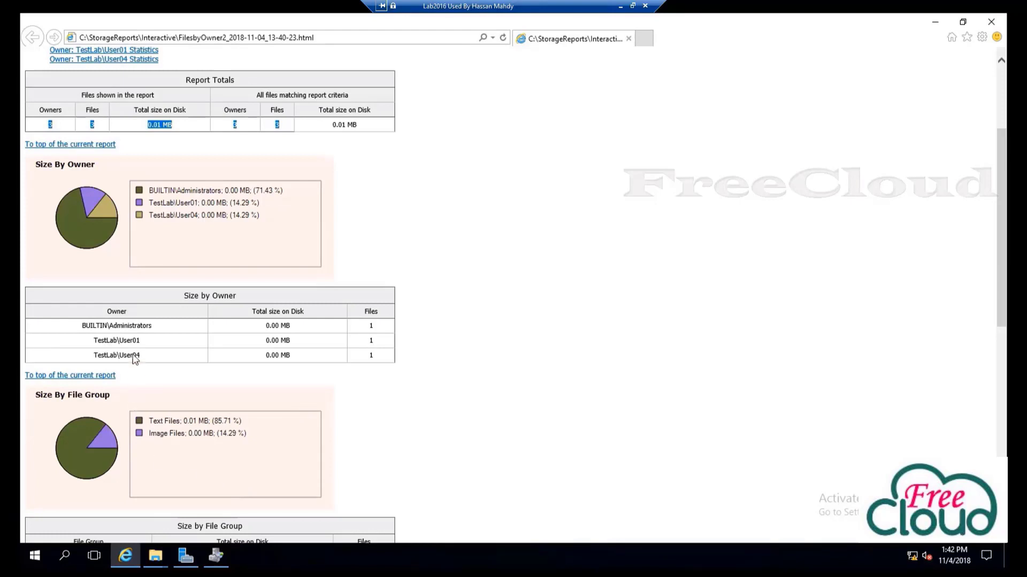
left_click_drag(161, 360, 84, 332)
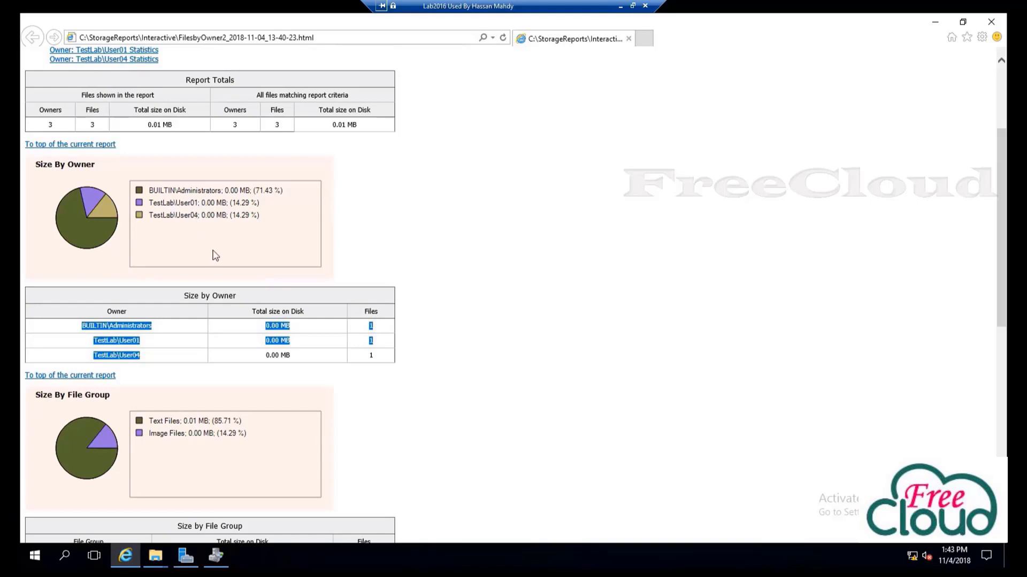
scroll(282, 399, "down", 3)
scroll(194, 415, "down", 1)
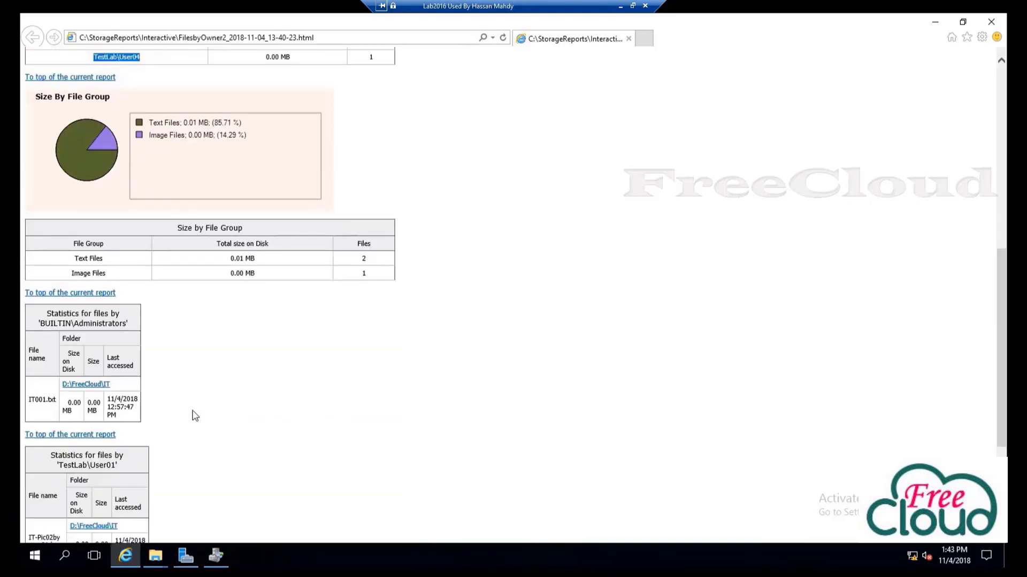
left_click_drag(110, 261, 75, 257)
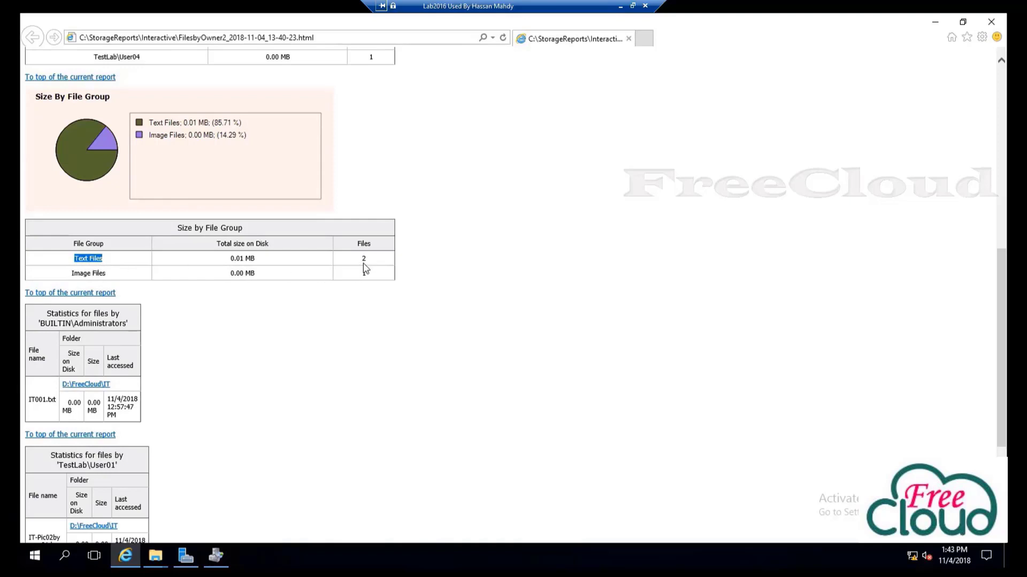
left_click_drag(102, 275, 72, 275)
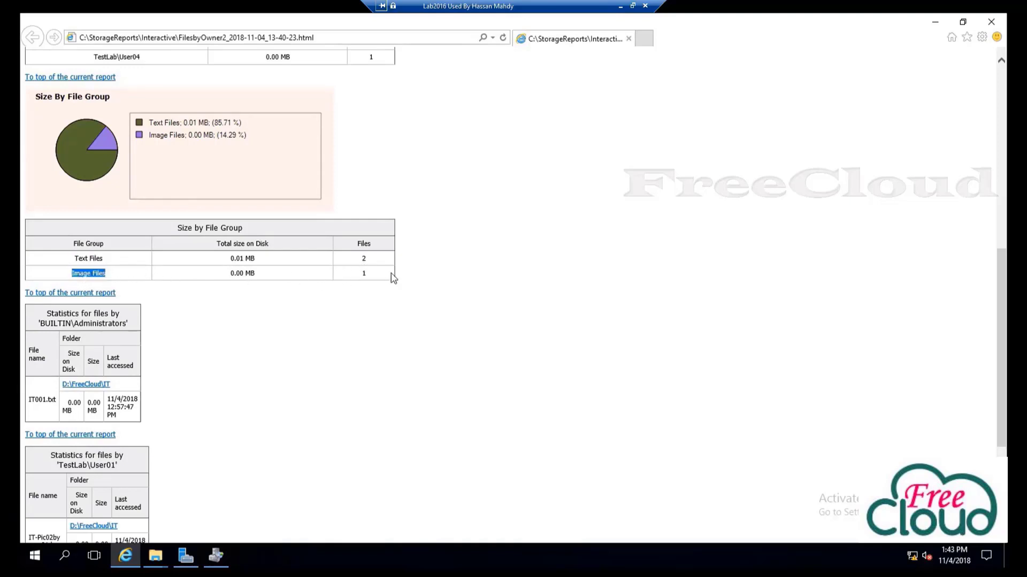
scroll(243, 357, "down", 4)
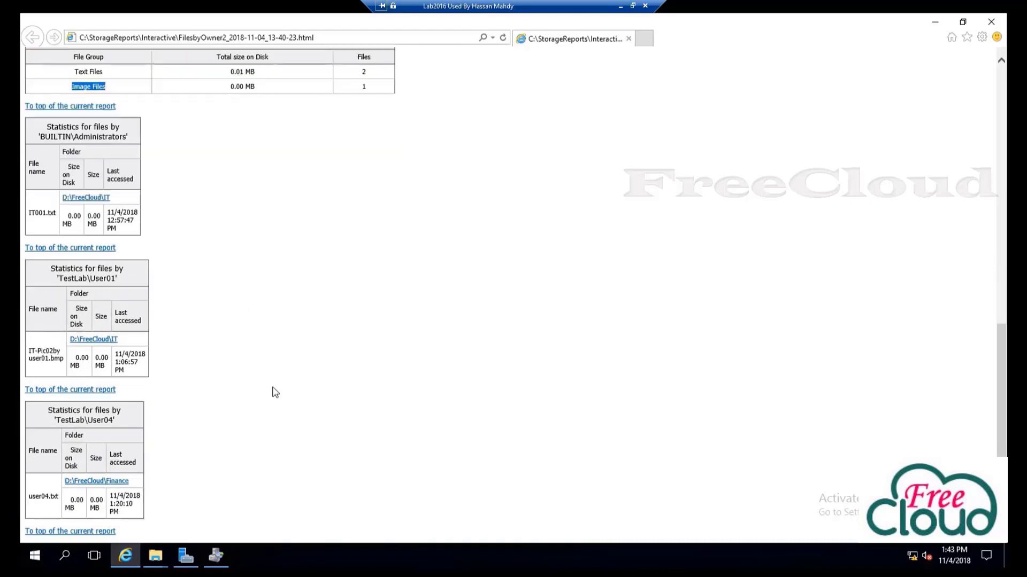
Close the report, the Interactive folder window and File Server Resource Manager
left_click(996, 26)
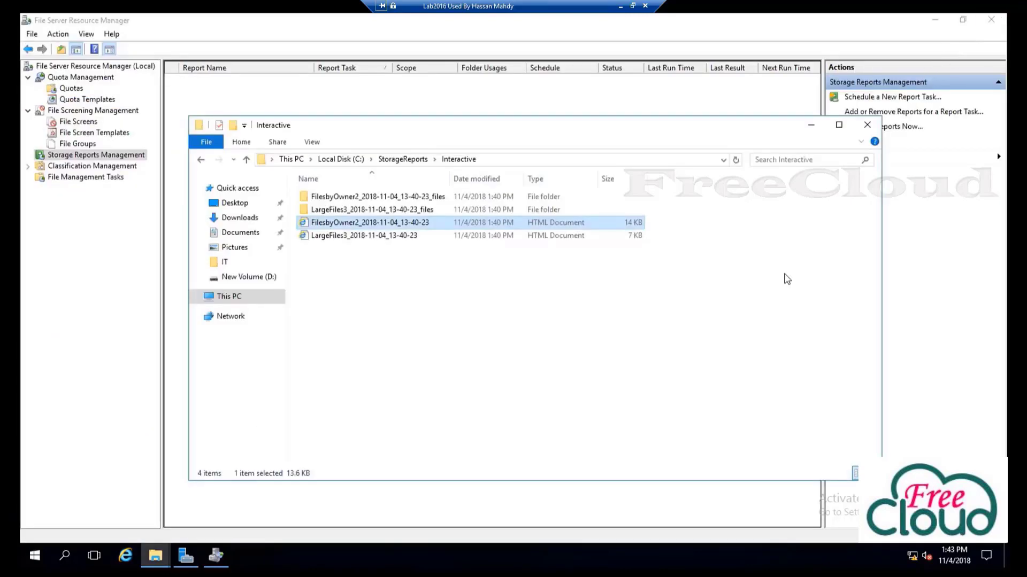
left_click(870, 128)
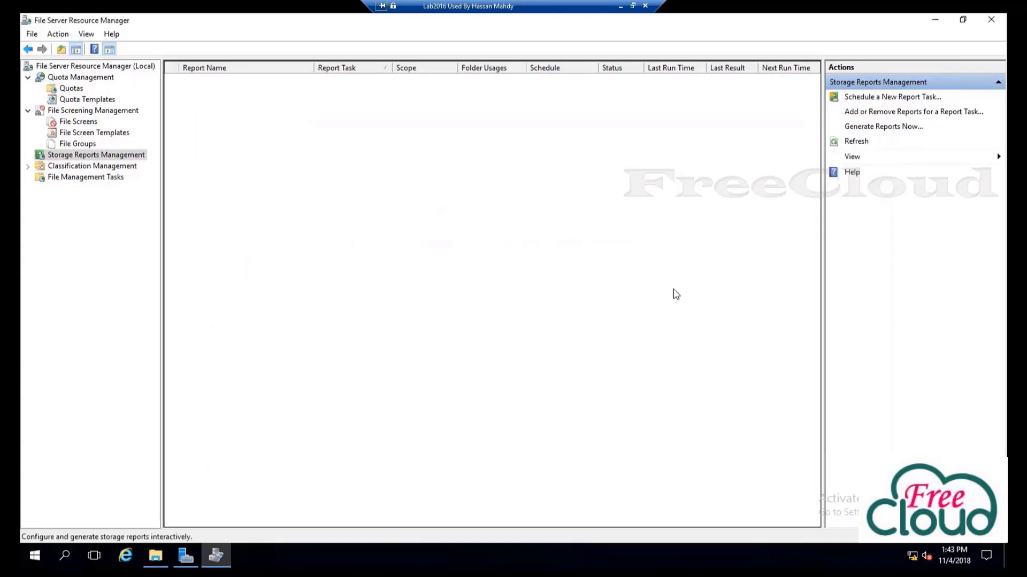
left_click(992, 24)
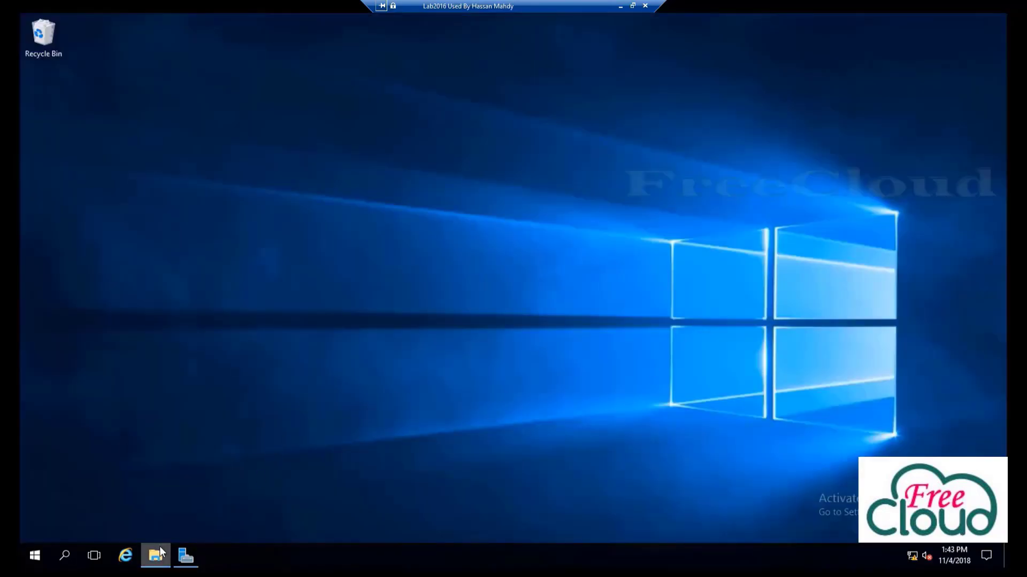
Restore the D:\FreeCloud File Explorer window from the taskbar
left_click(159, 546)
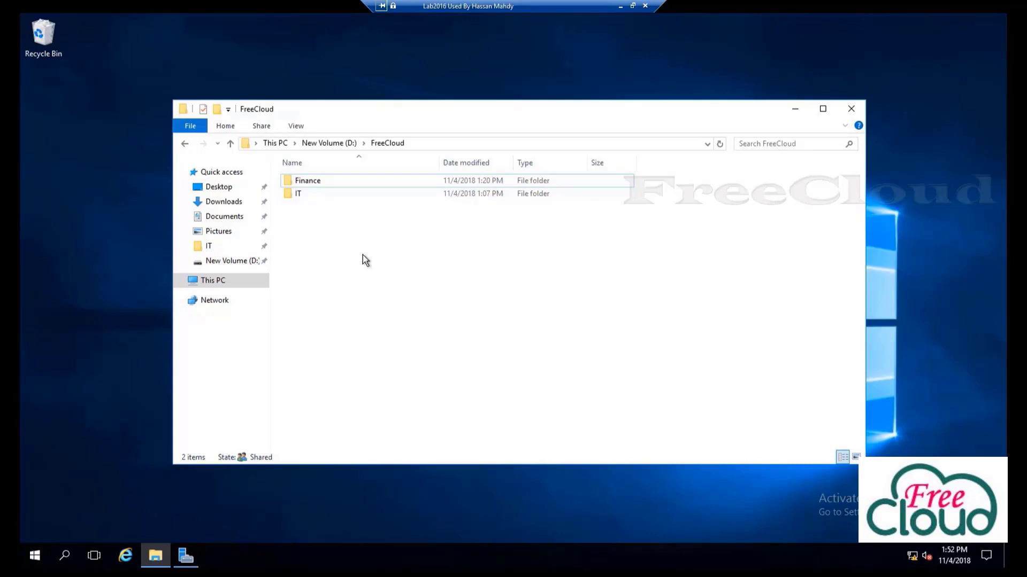
Create a new folder named HomeFolders on New Volume (D:)
left_click(337, 144)
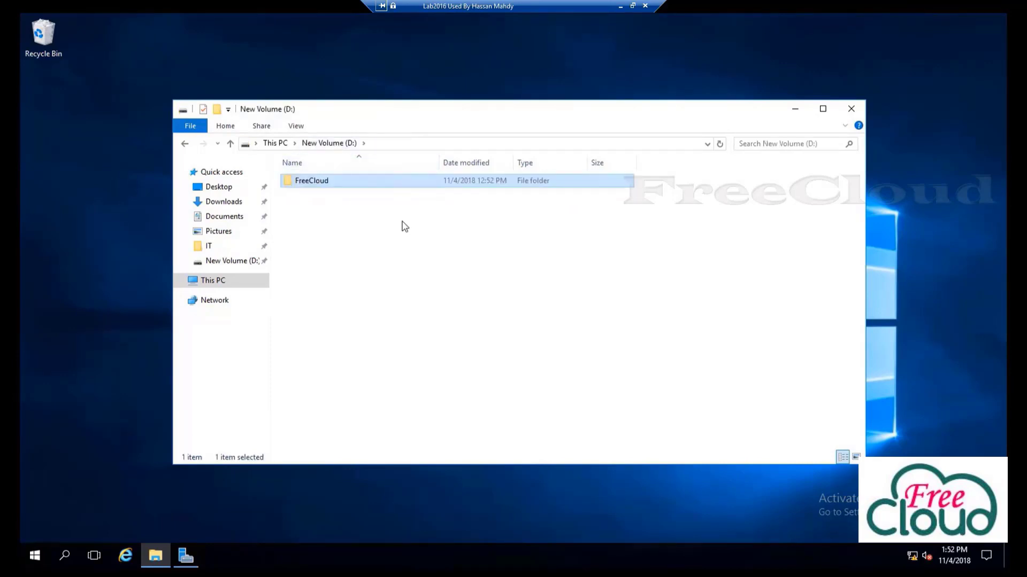
right_click(390, 256)
mouse_move(435, 402)
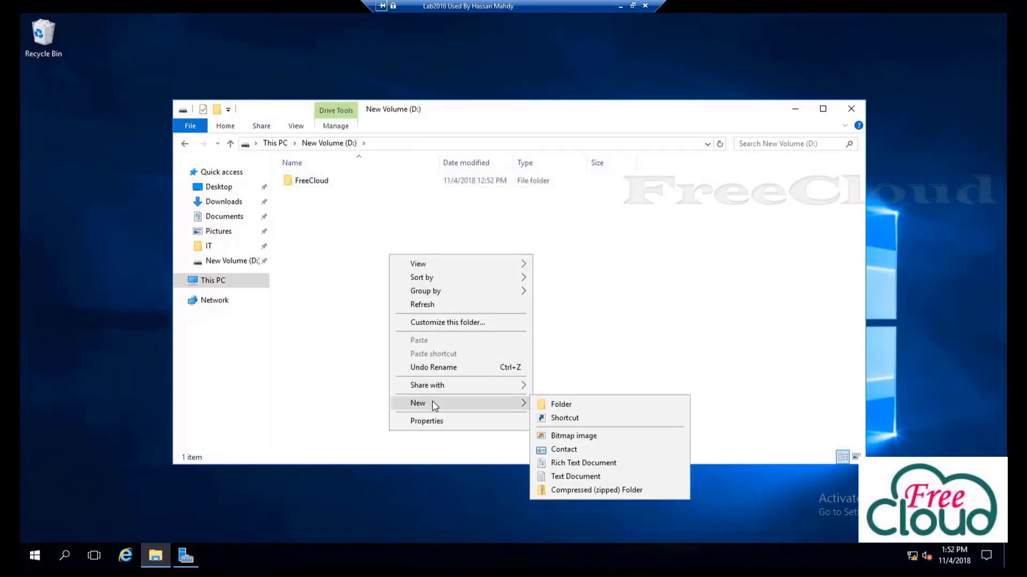
left_click(559, 406)
type("H")
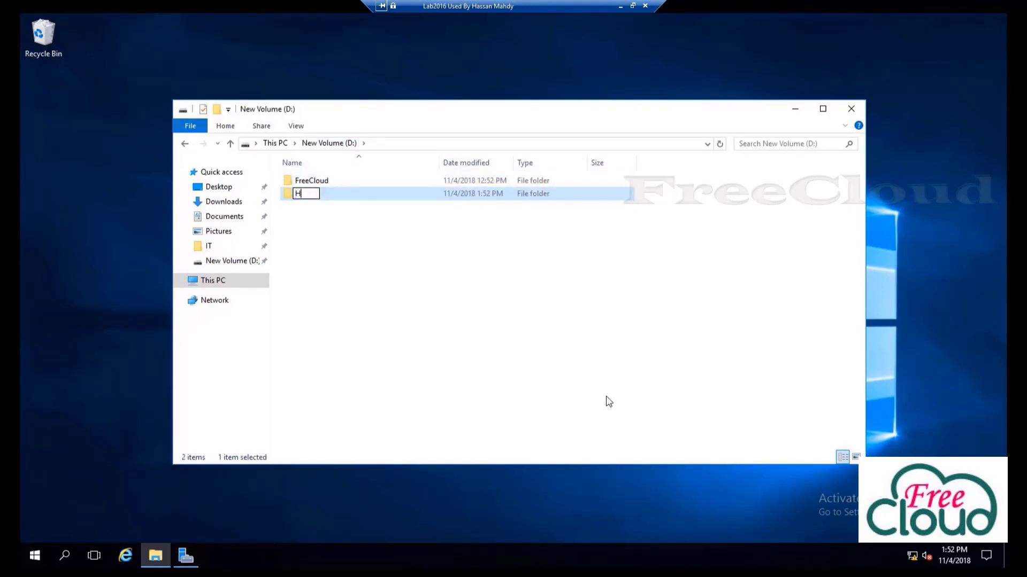
type("omeFolders")
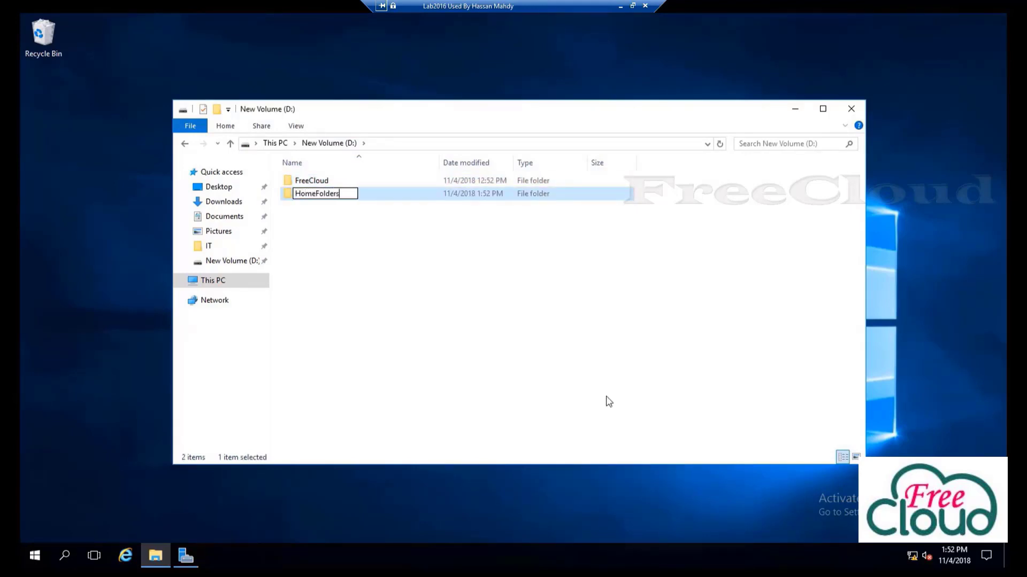
left_click(357, 276)
Open the HomeFolders folder's Properties and move the dialog up and right
left_click(328, 197)
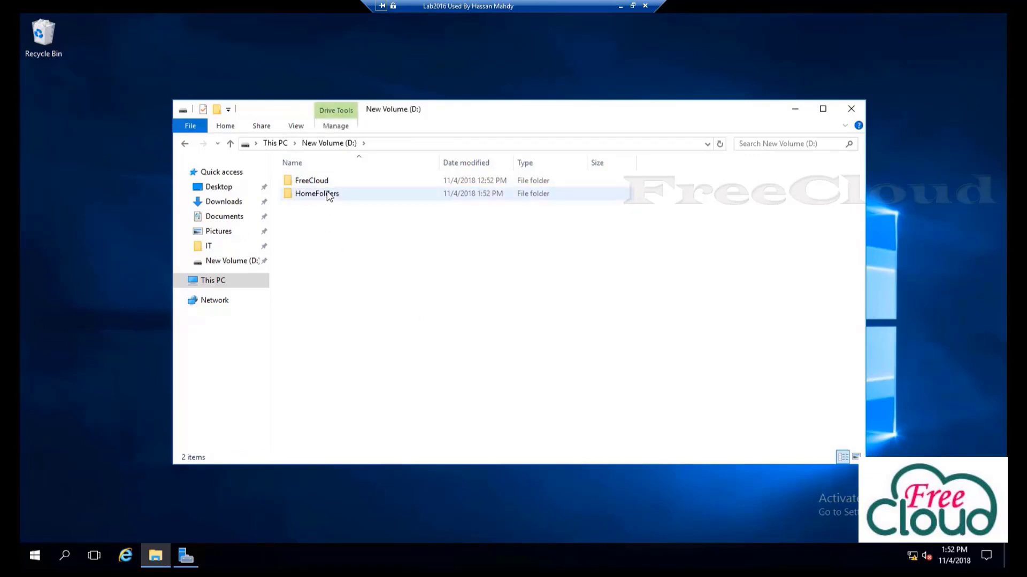
right_click(335, 196)
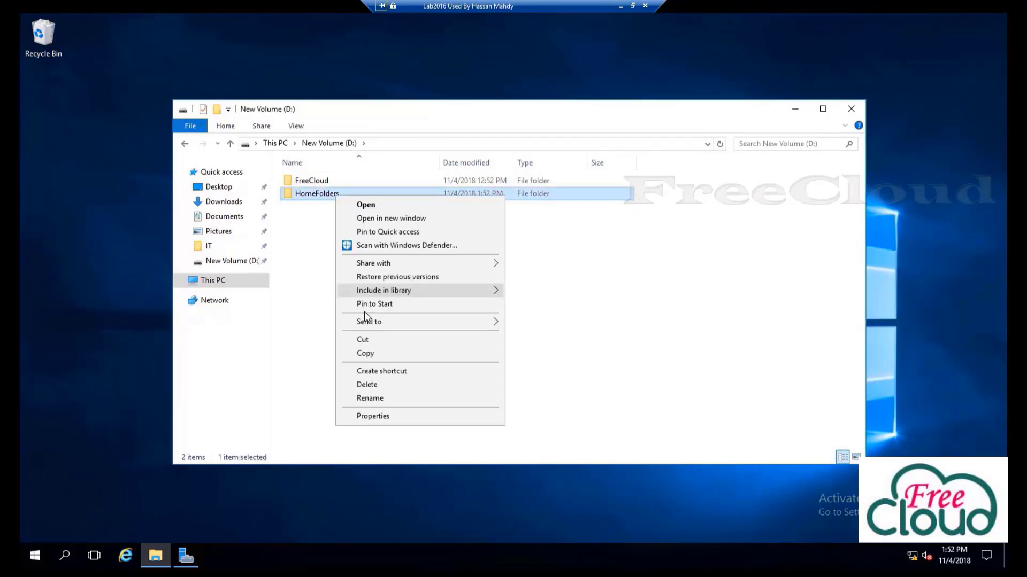
left_click(376, 420)
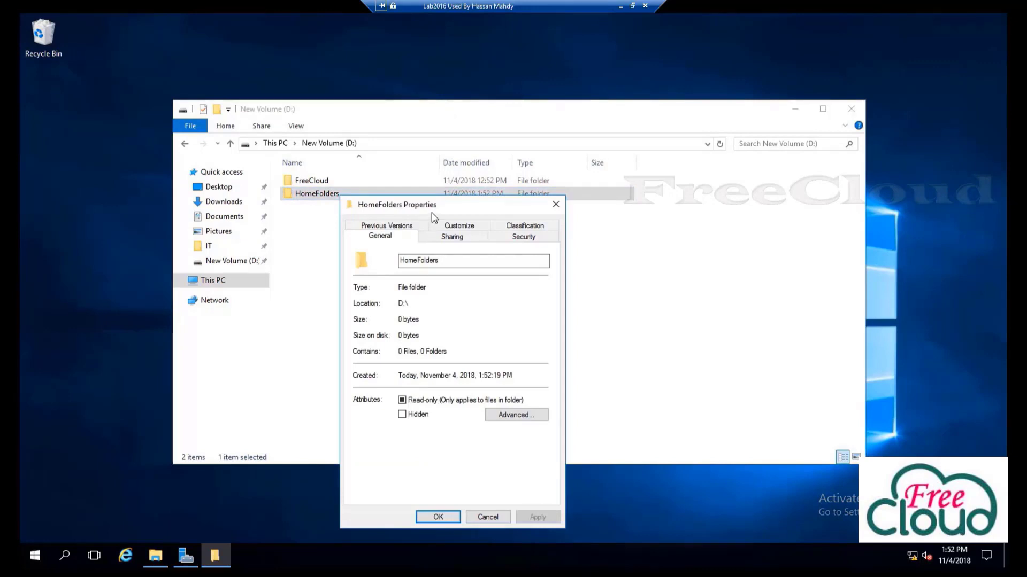
left_click_drag(435, 207, 550, 133)
Share the HomeFolders folder under the hidden share name HomeFolders$
left_click(581, 166)
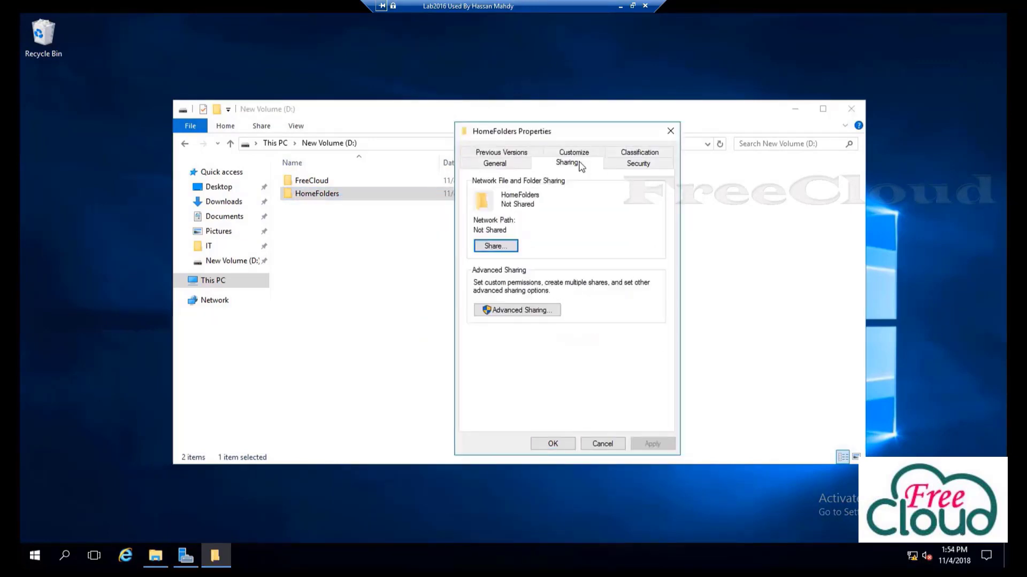
left_click(541, 314)
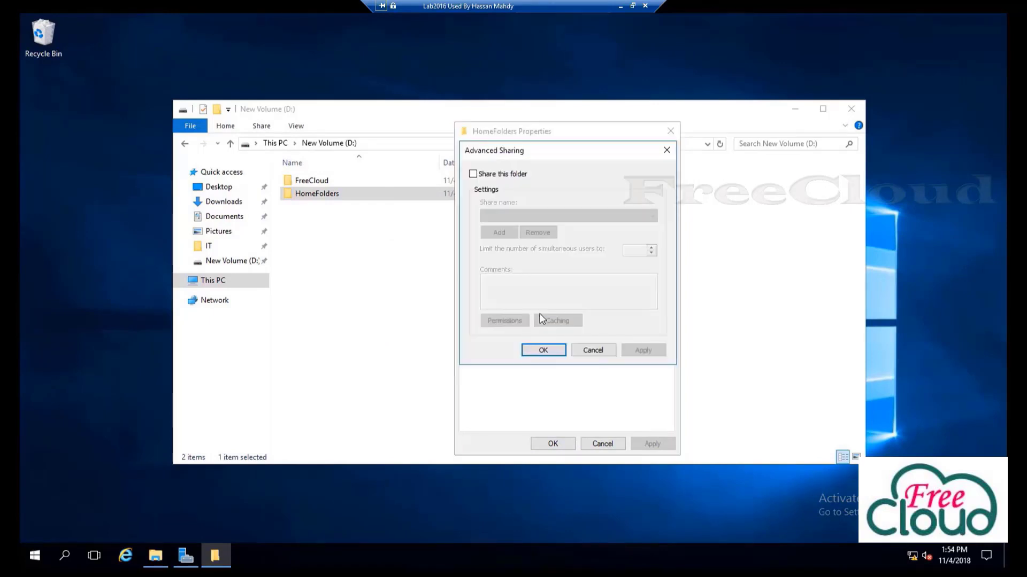
left_click(488, 175)
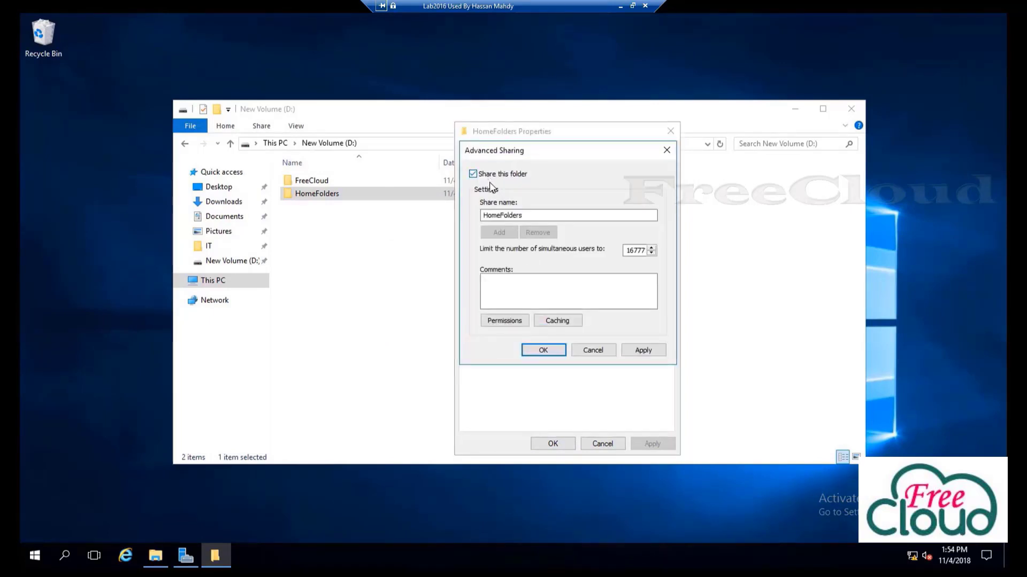
left_click(521, 214)
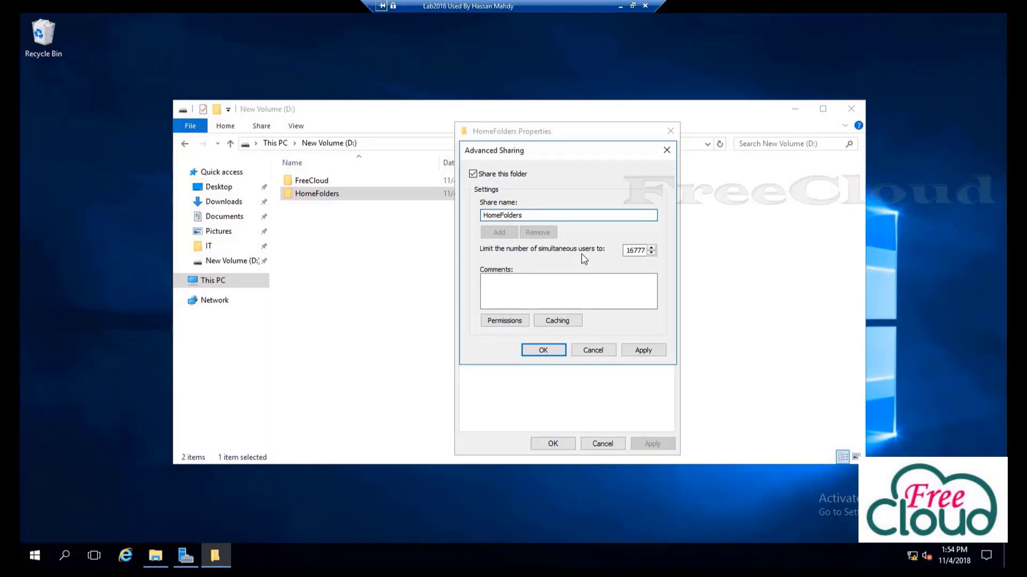
type("$")
Replace Everyone with Authenticated Users granted Change and Read on the share, and confirm
left_click(513, 325)
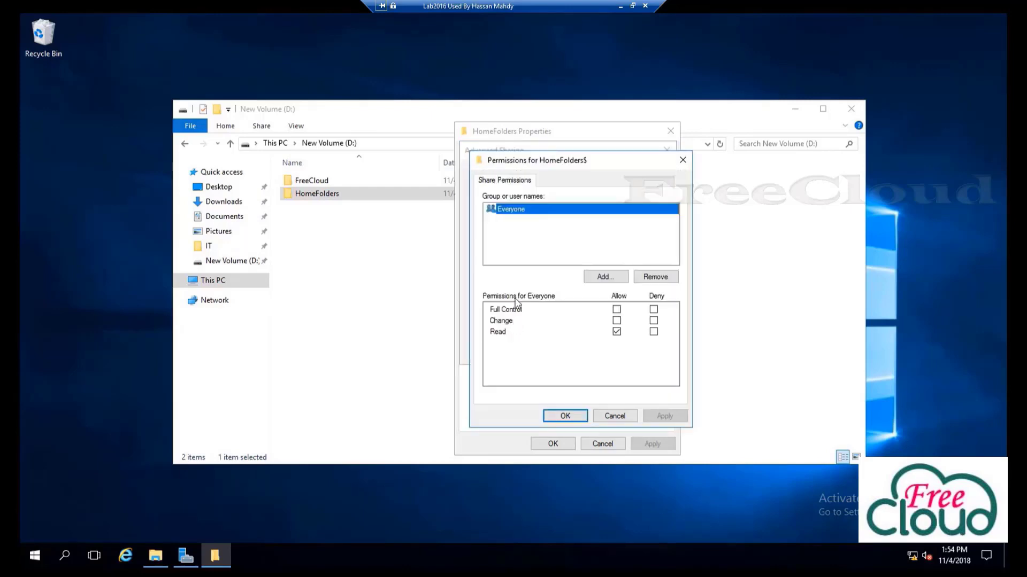
left_click(651, 282)
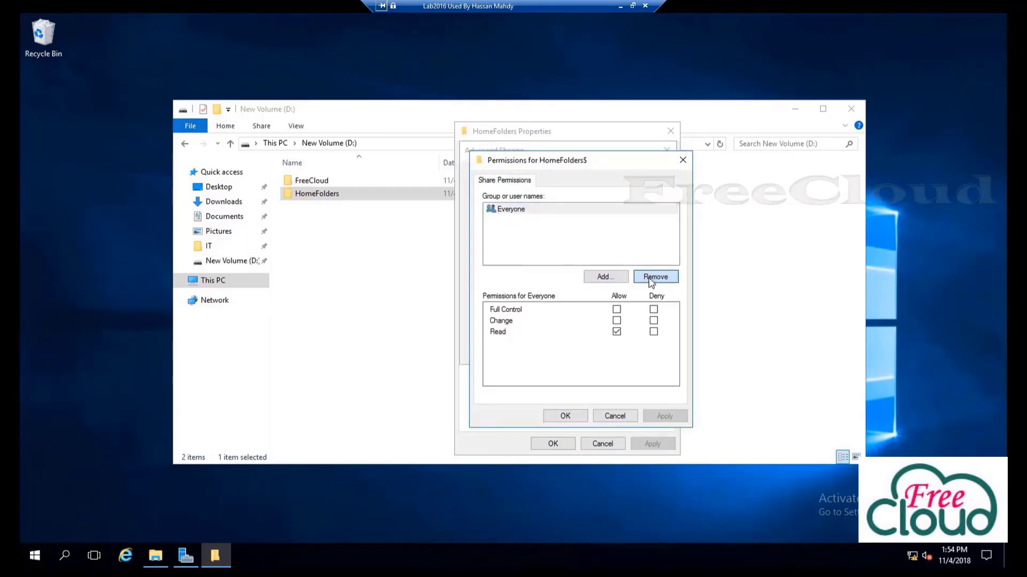
left_click(613, 277)
type("auth")
left_click(730, 279)
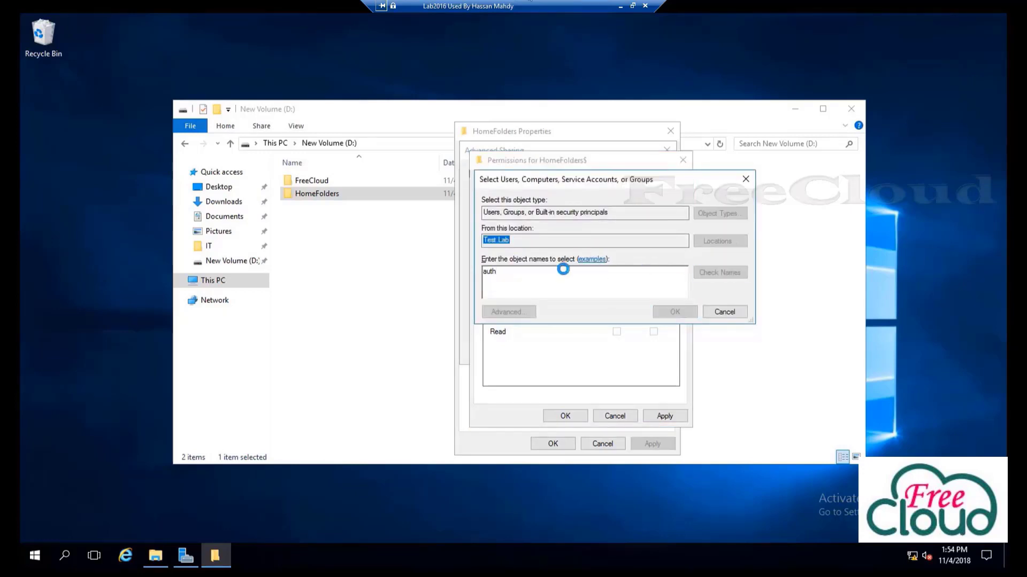
double_click(558, 273)
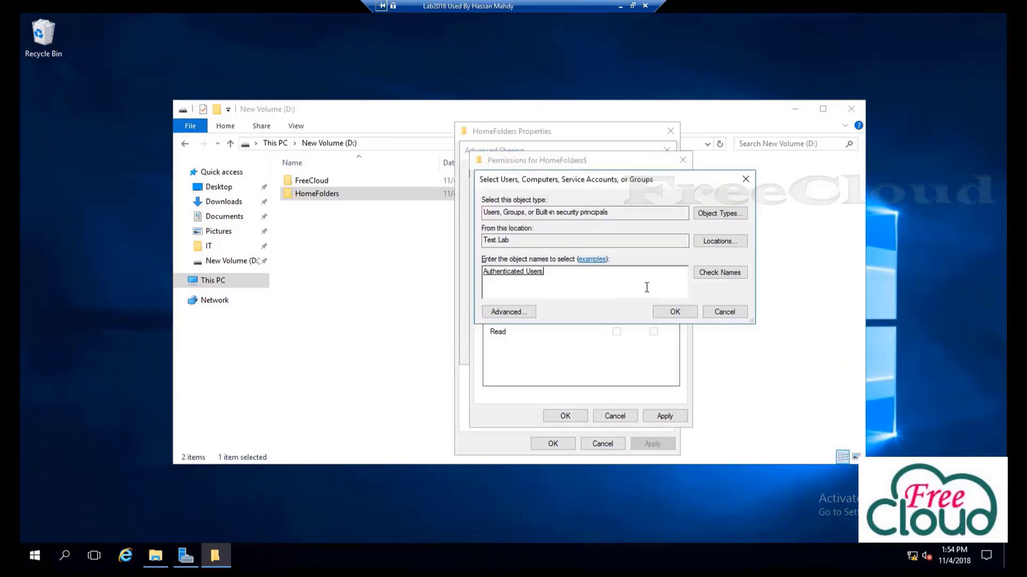
left_click(675, 312)
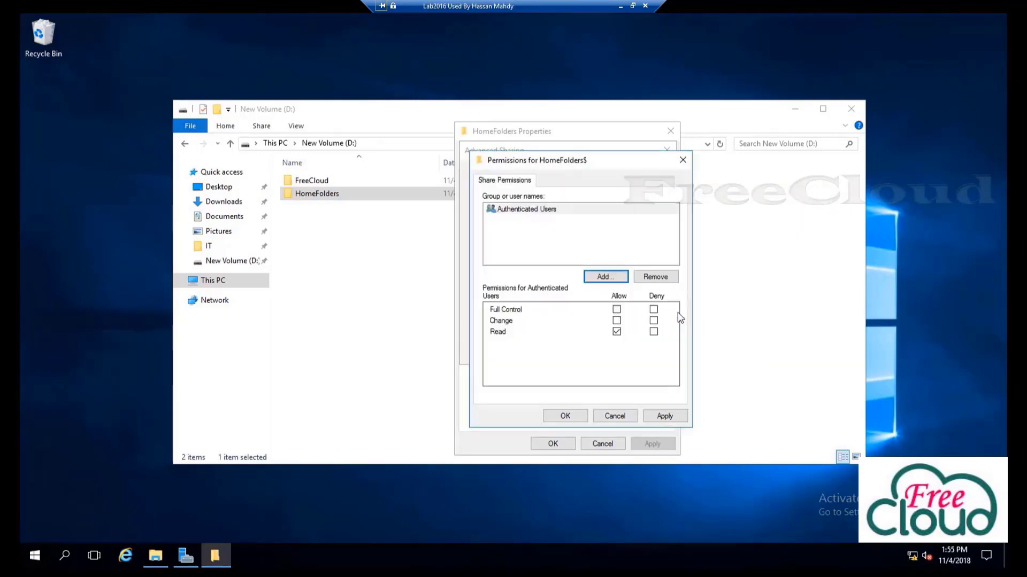
left_click(617, 321)
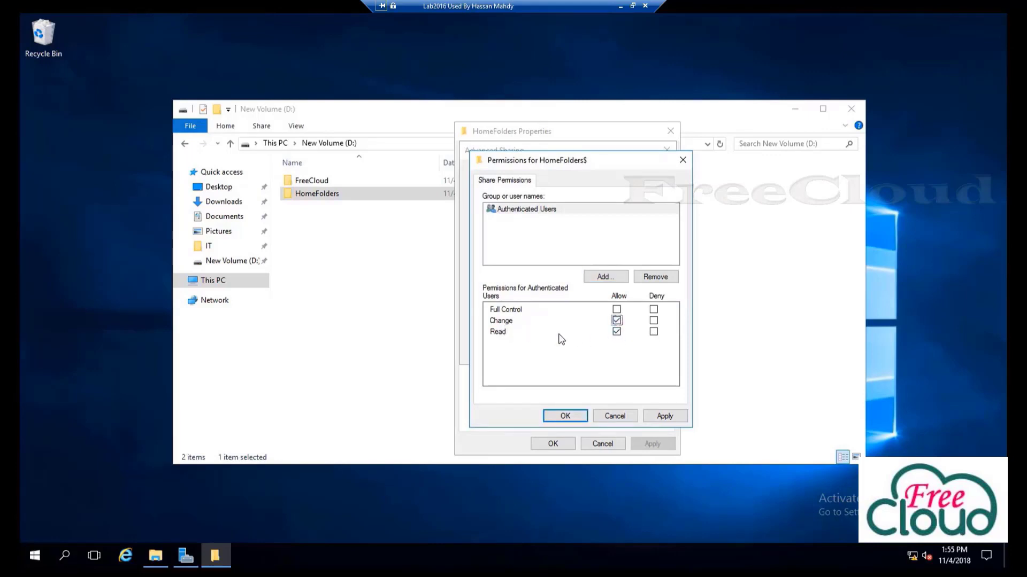
left_click(665, 416)
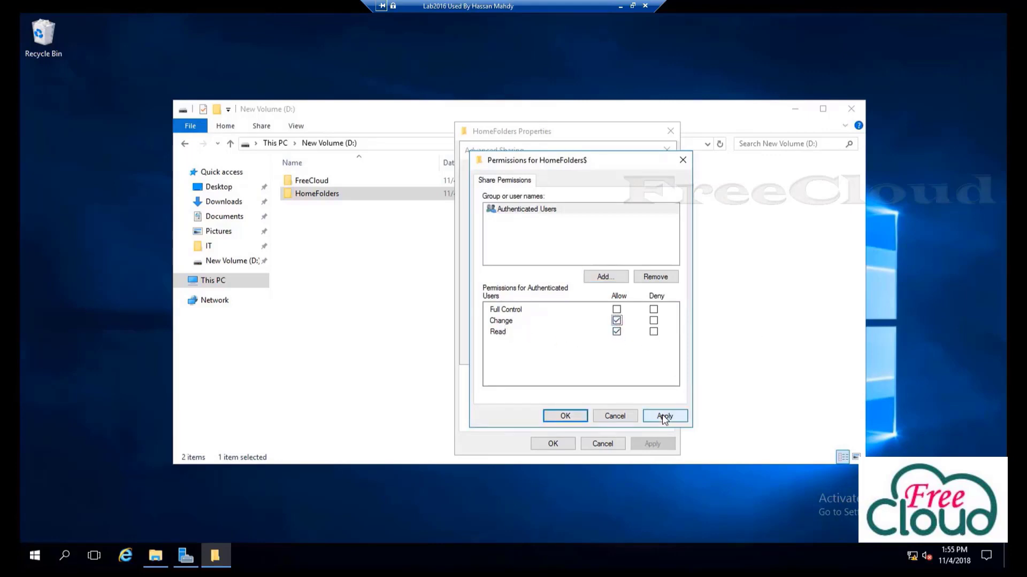
left_click(565, 417)
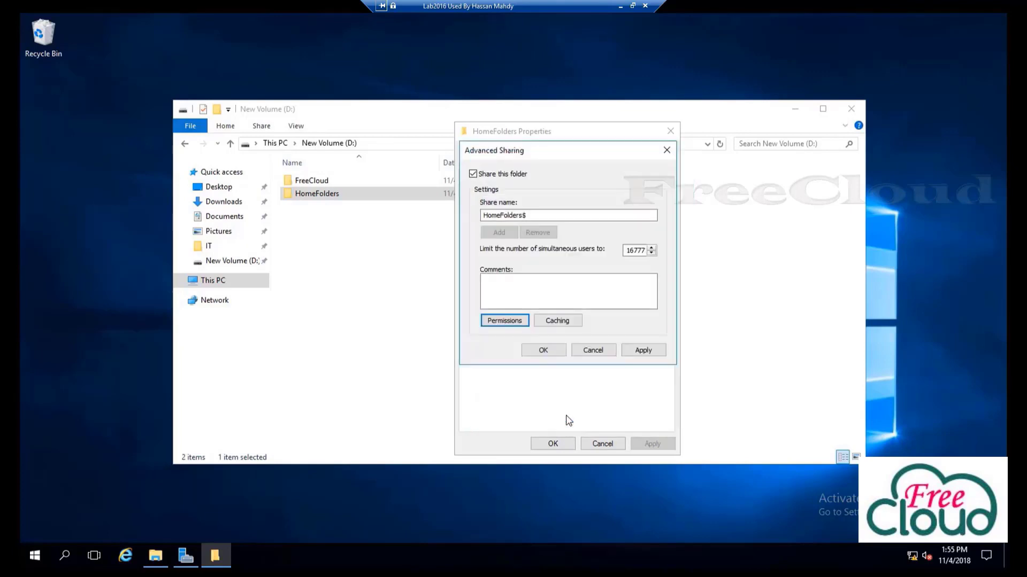
left_click(641, 352)
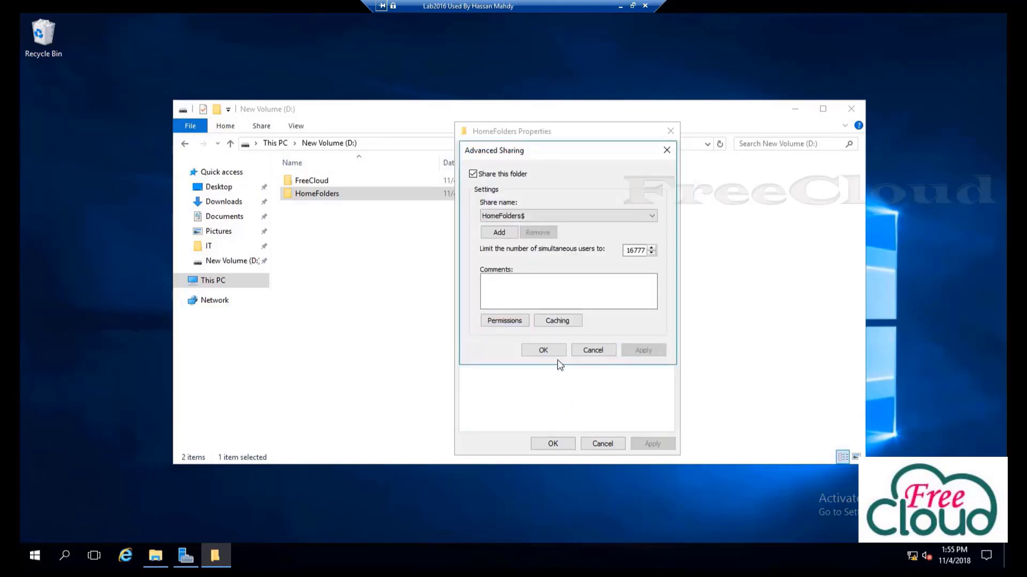
left_click(542, 352)
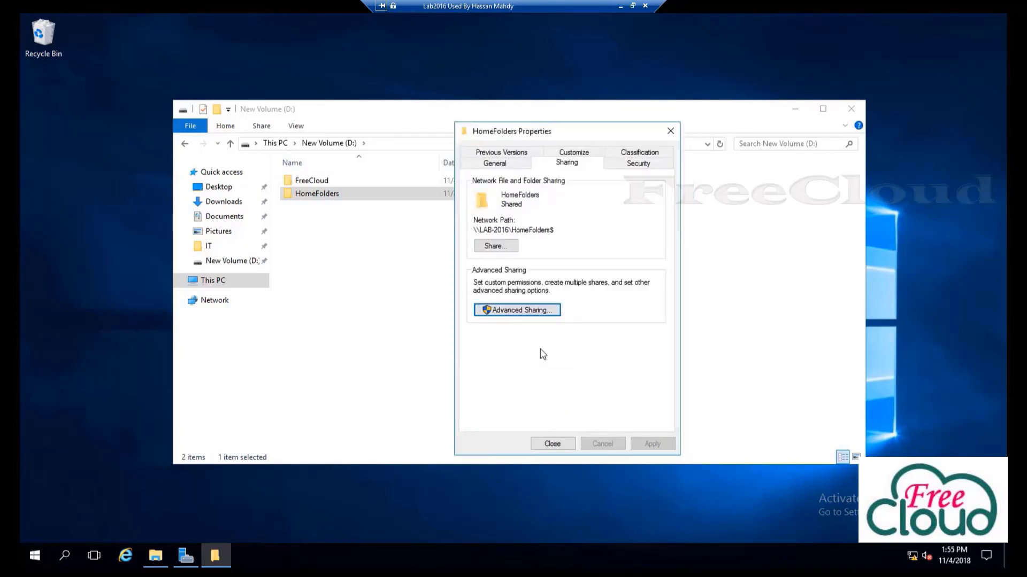
Disable inheritance on HomeFolders, converting inherited permissions to explicit entries
left_click(646, 165)
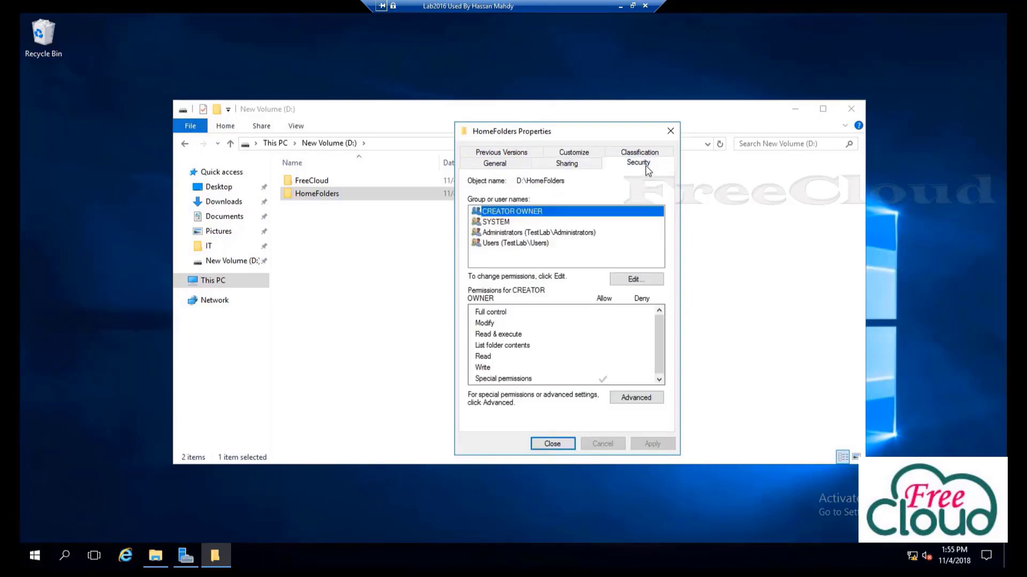
left_click(630, 398)
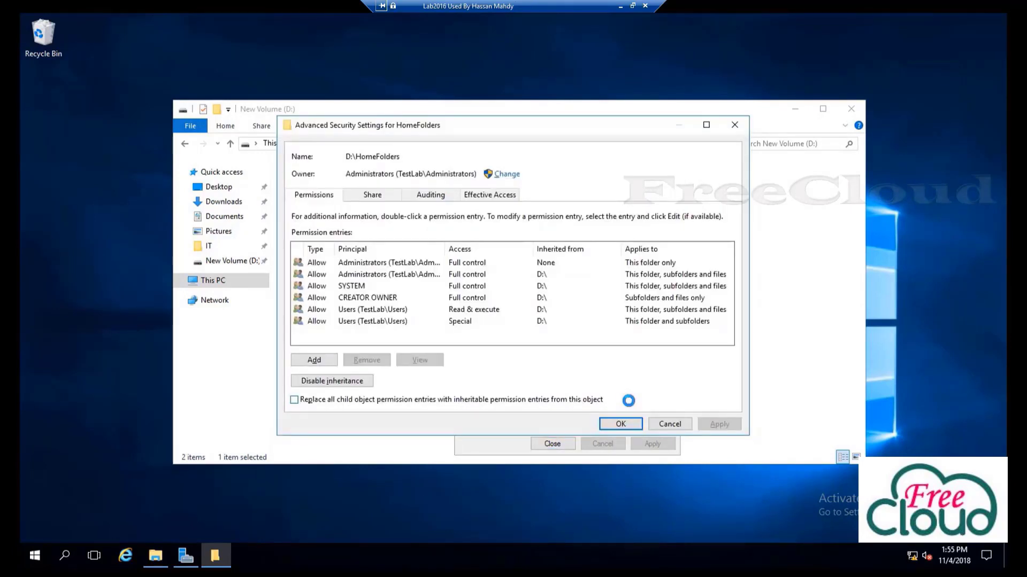
left_click(340, 386)
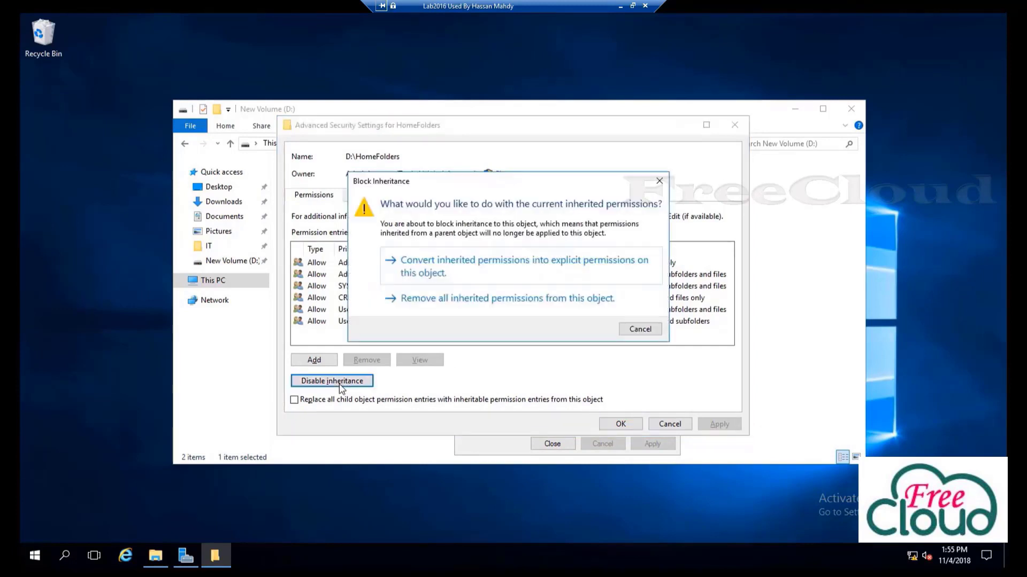
left_click(442, 272)
Remove the Users Special and Users Read & execute permission entries
left_click(359, 310)
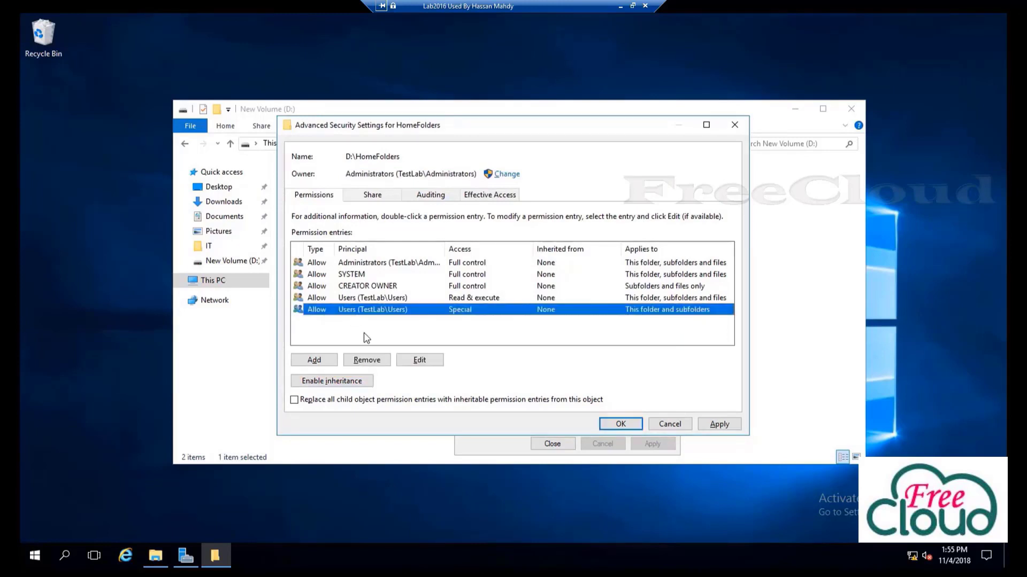
left_click(371, 360)
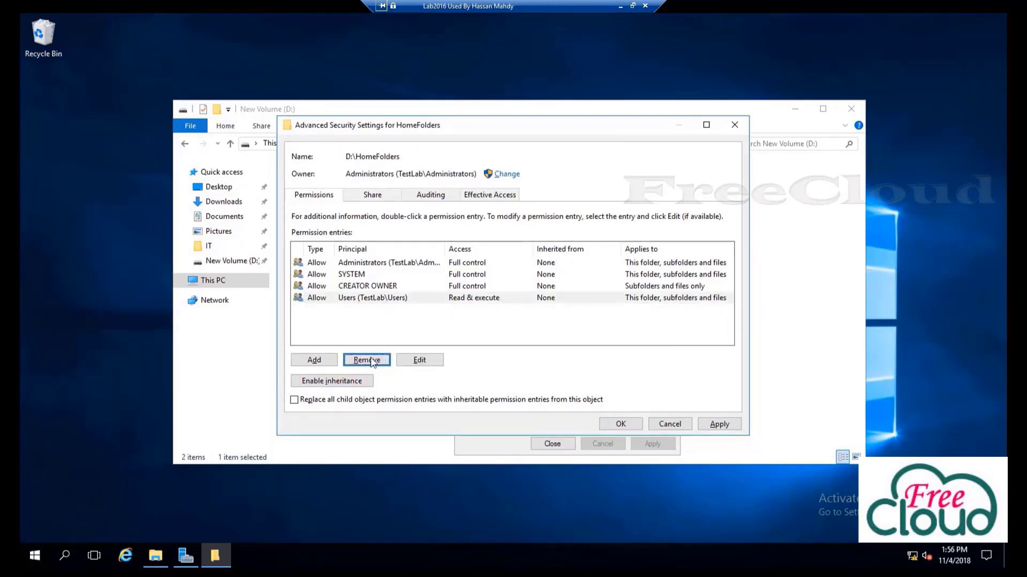
left_click(367, 301)
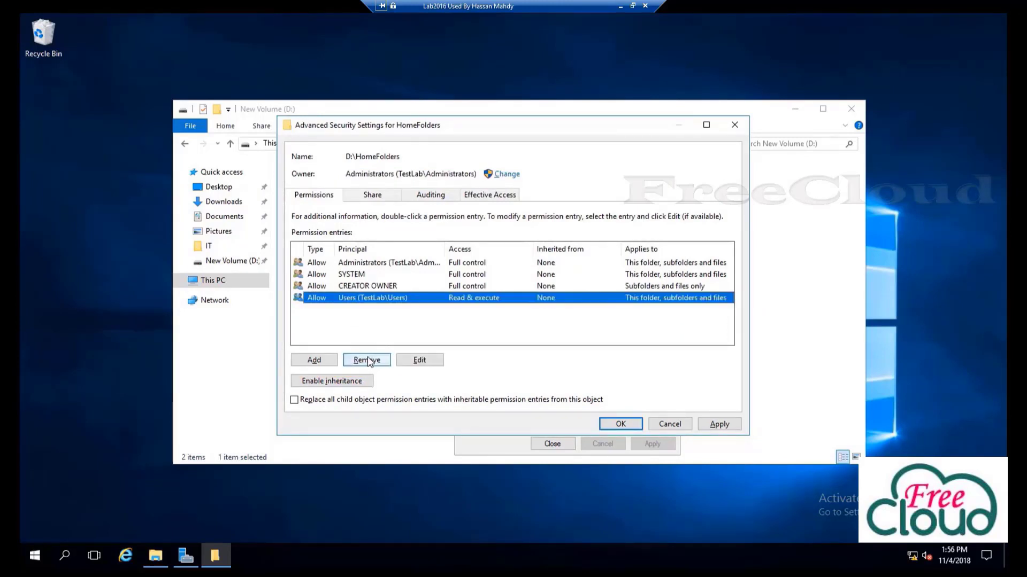
left_click(368, 360)
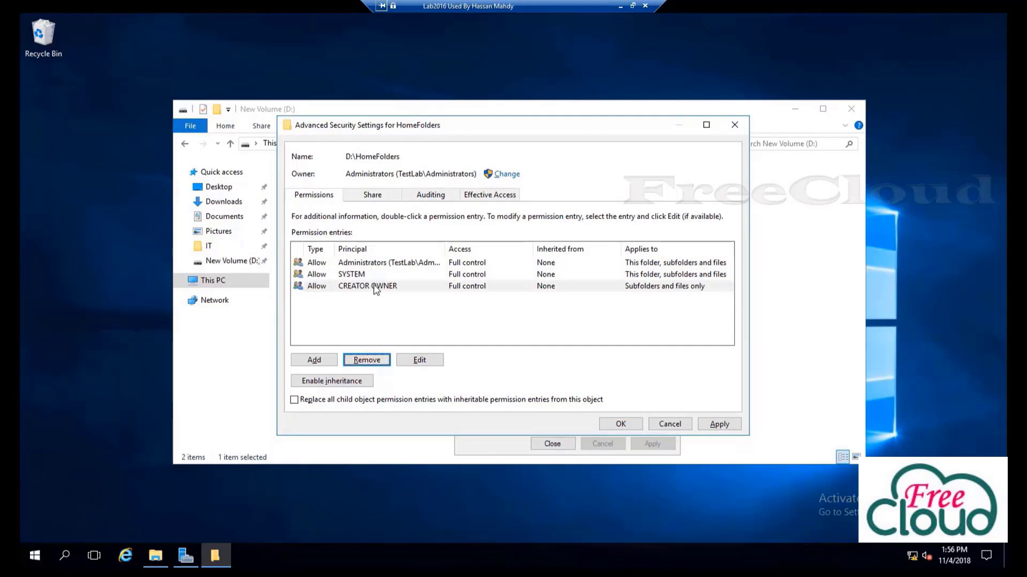
Add a new HomeFolders permission entry for Authenticated Users
left_click(322, 361)
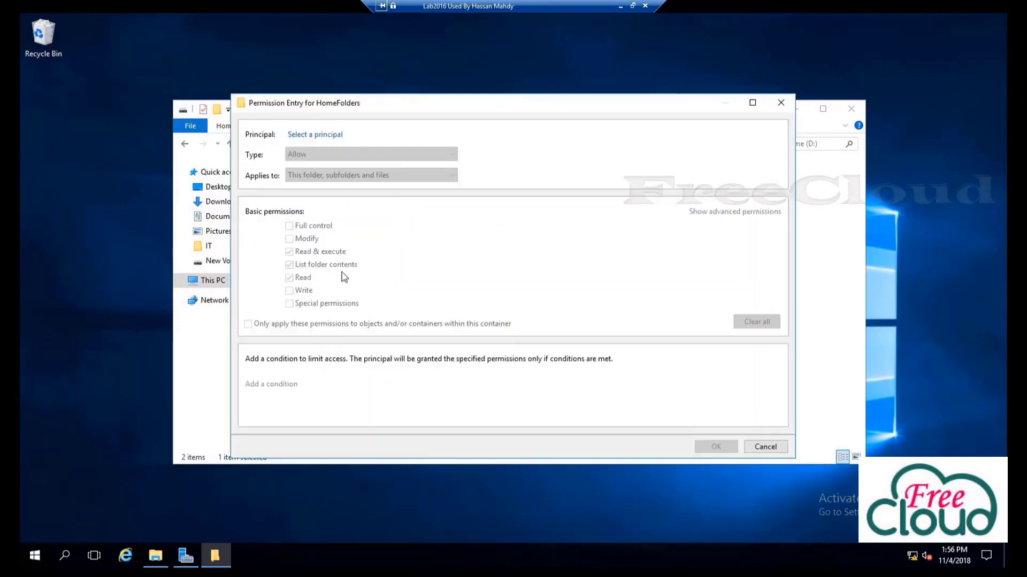
left_click(320, 138)
type("auth")
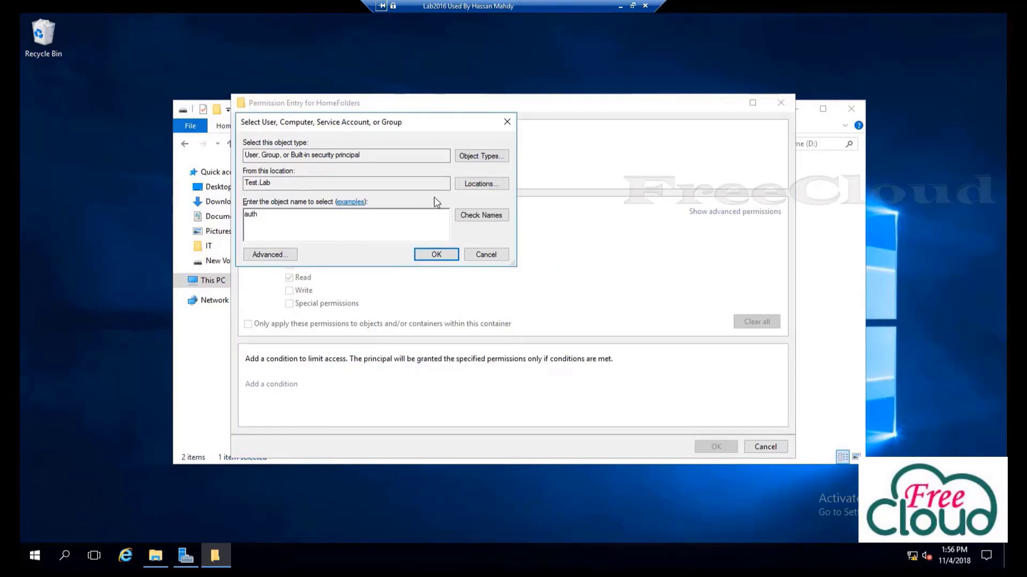
left_click(470, 217)
double_click(323, 207)
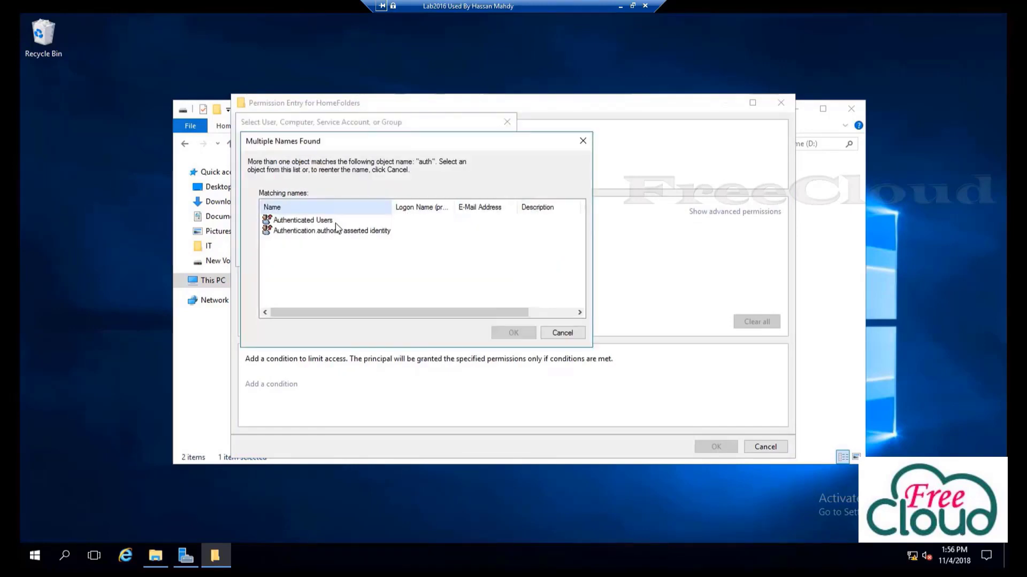
double_click(319, 222)
left_click(434, 257)
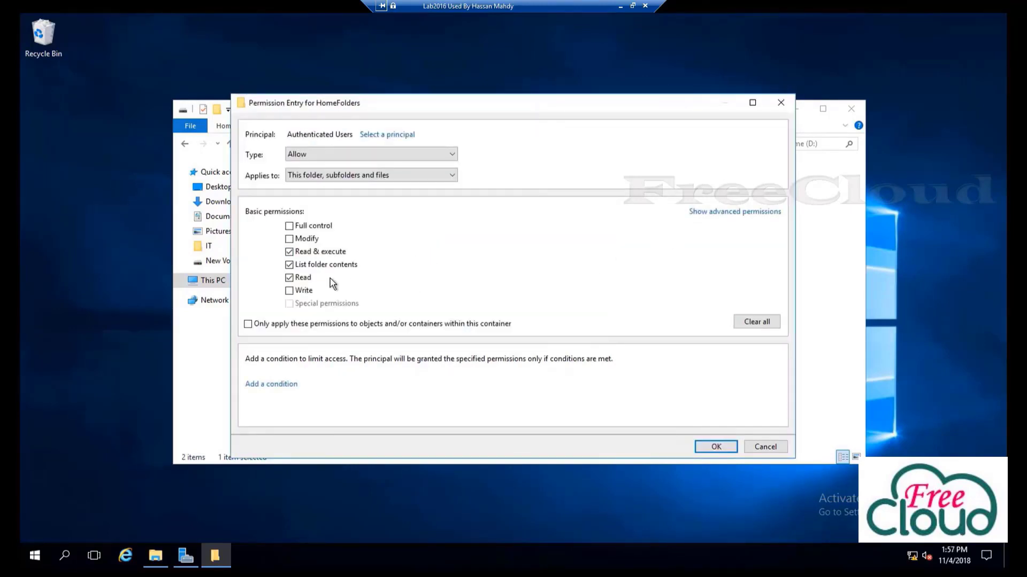
Allow List folder/read data and Create folders on this folder only, then apply and close
left_click(703, 213)
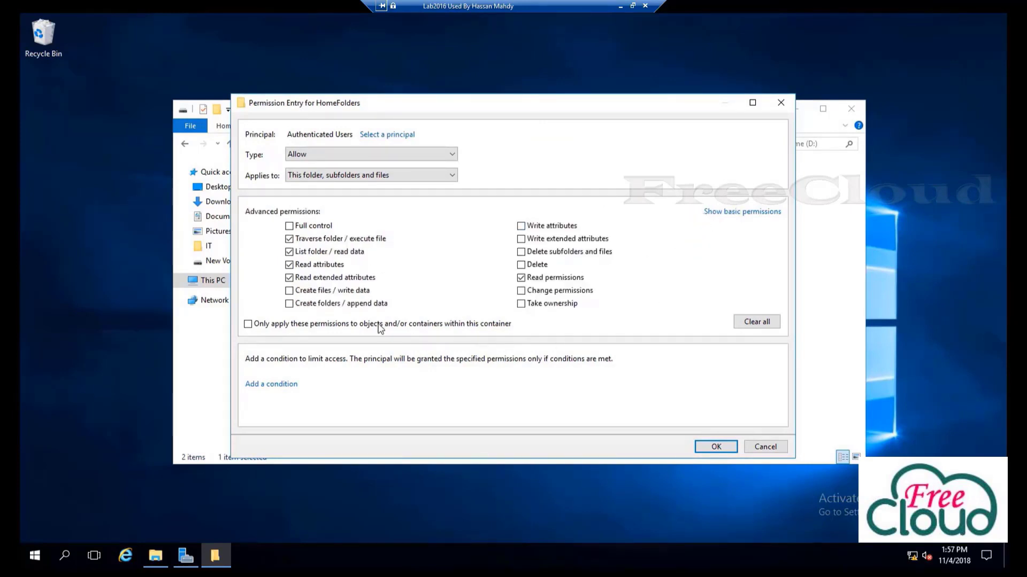
left_click(289, 252)
left_click(290, 307)
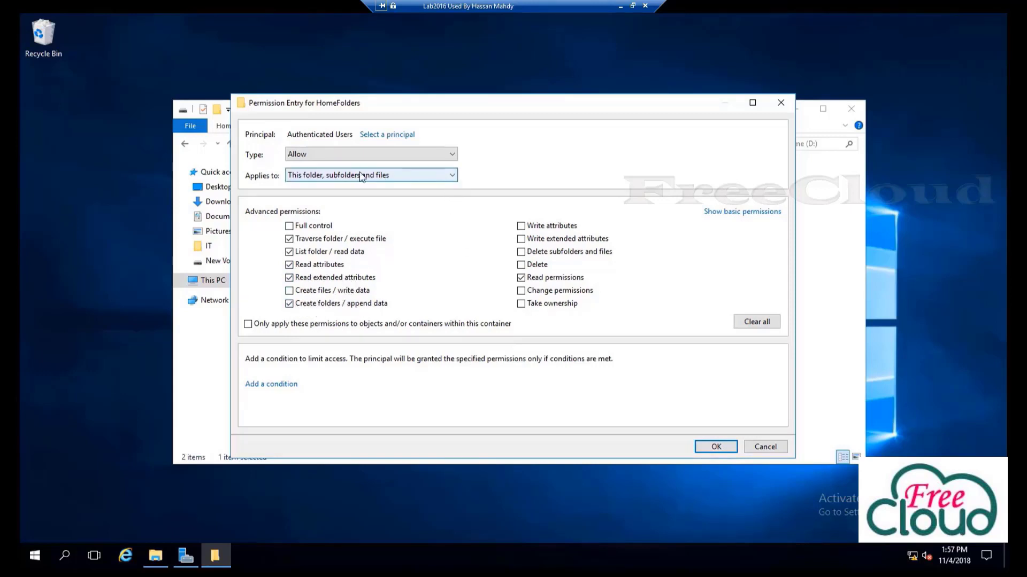
left_click(452, 175)
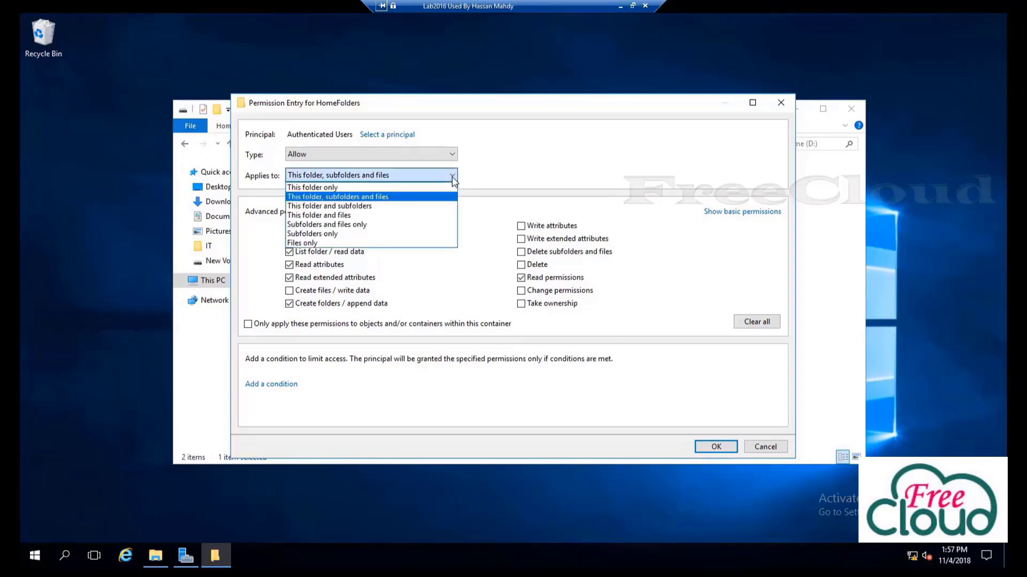
left_click(332, 188)
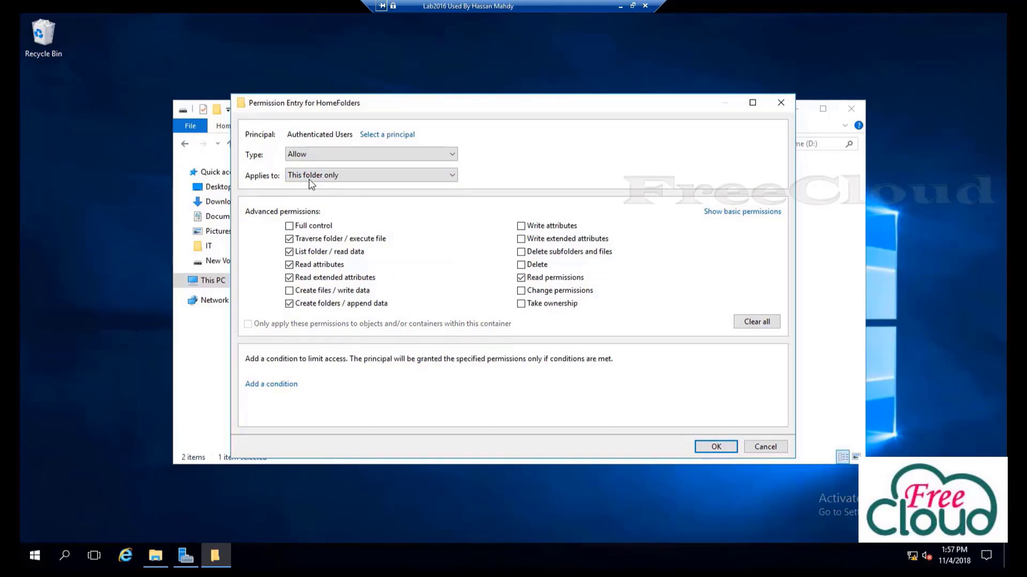
left_click(706, 446)
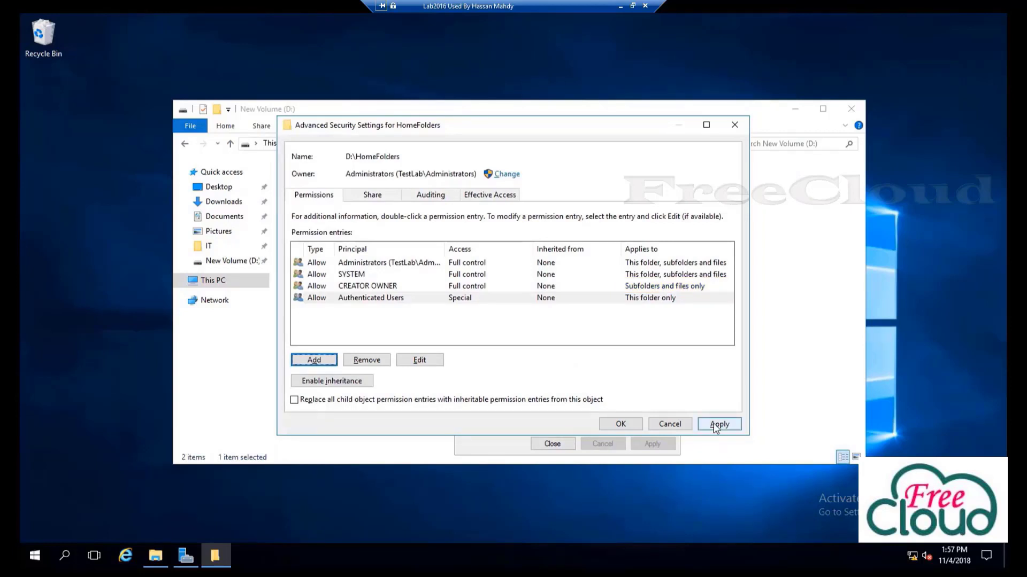
left_click(715, 426)
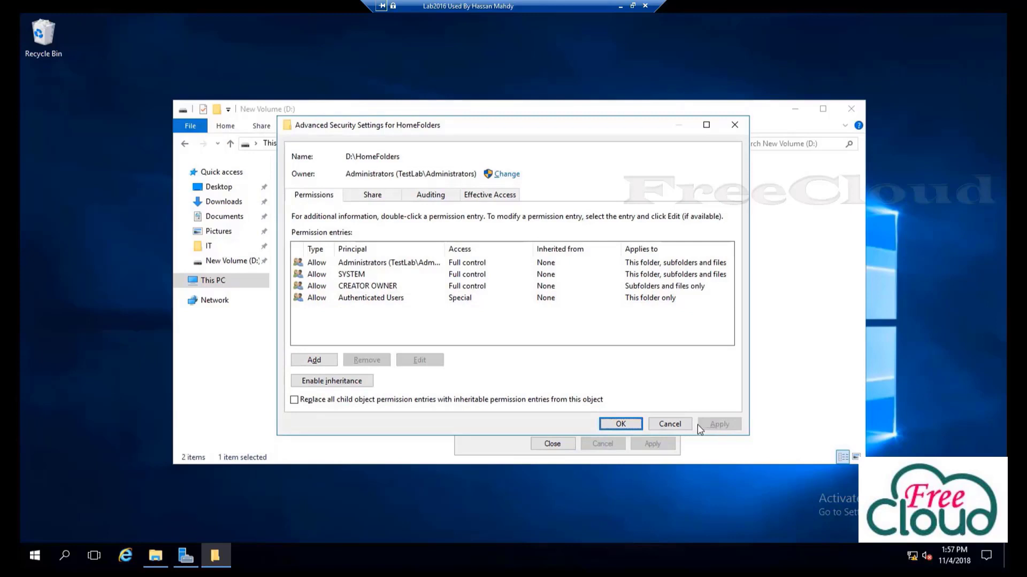
left_click(622, 425)
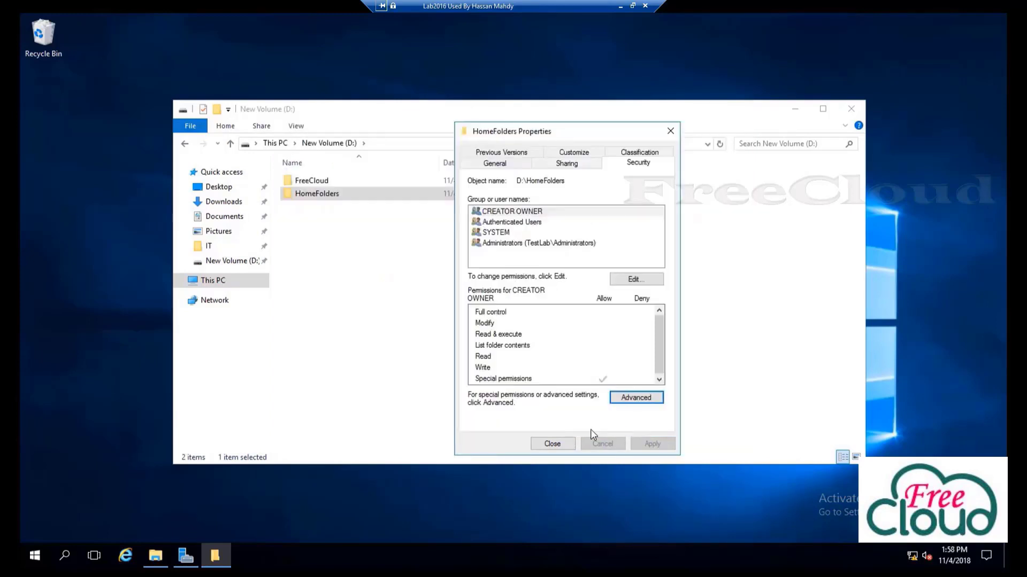
left_click(553, 444)
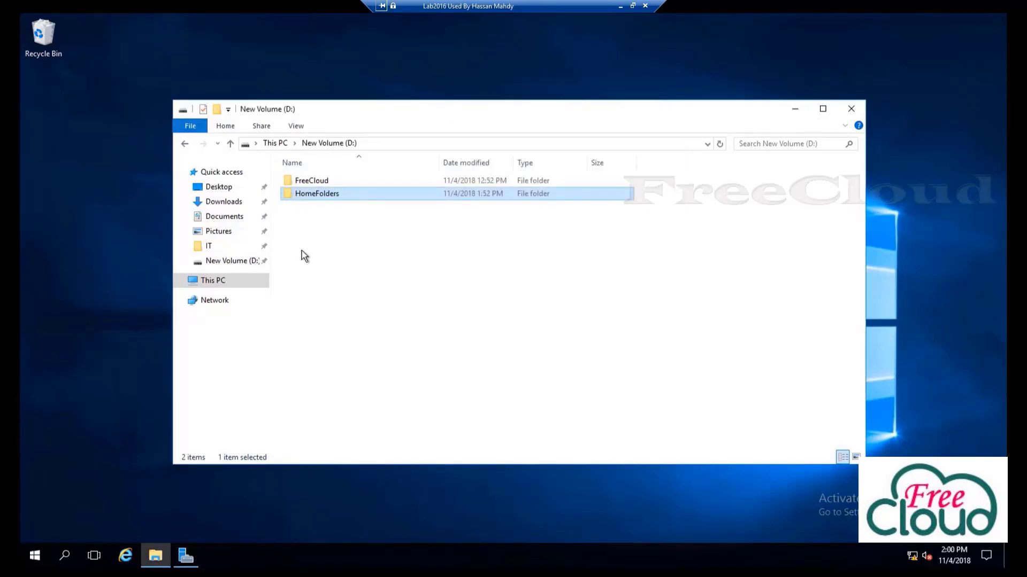
Launch Group Policy Management from Server Manager Tools and expand Group Policy Objects
left_click(188, 560)
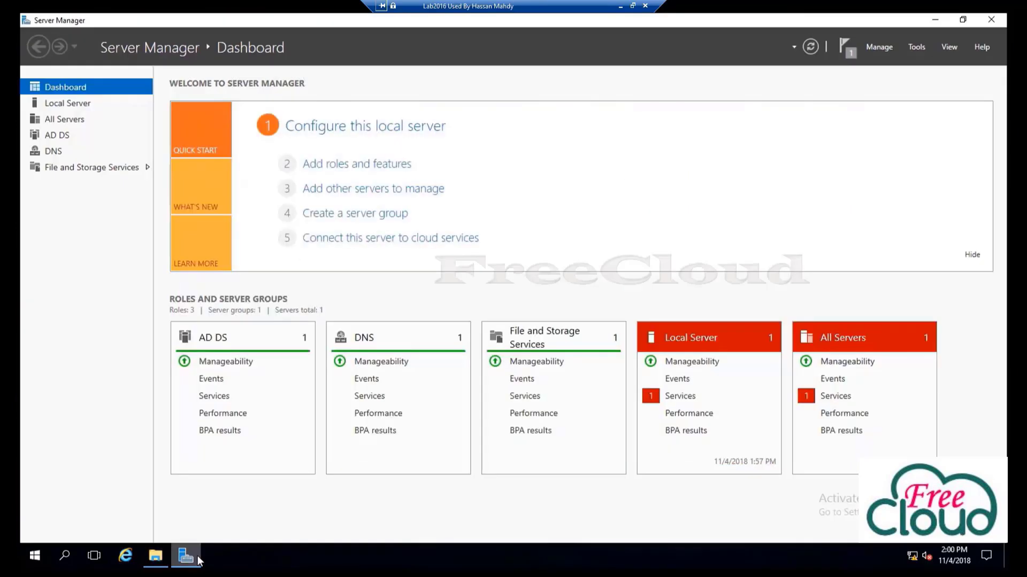
left_click(916, 47)
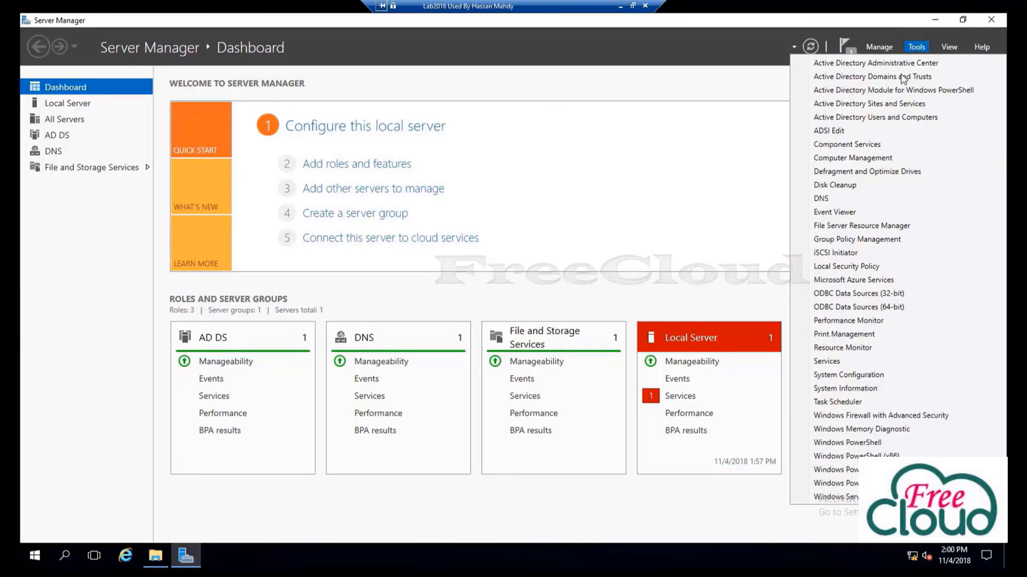
left_click(875, 238)
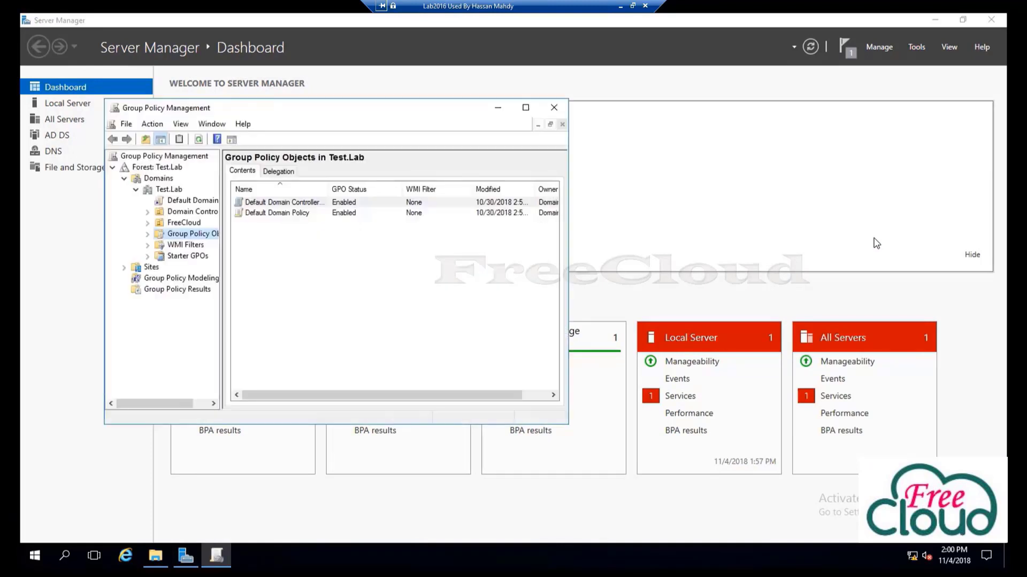
double_click(192, 235)
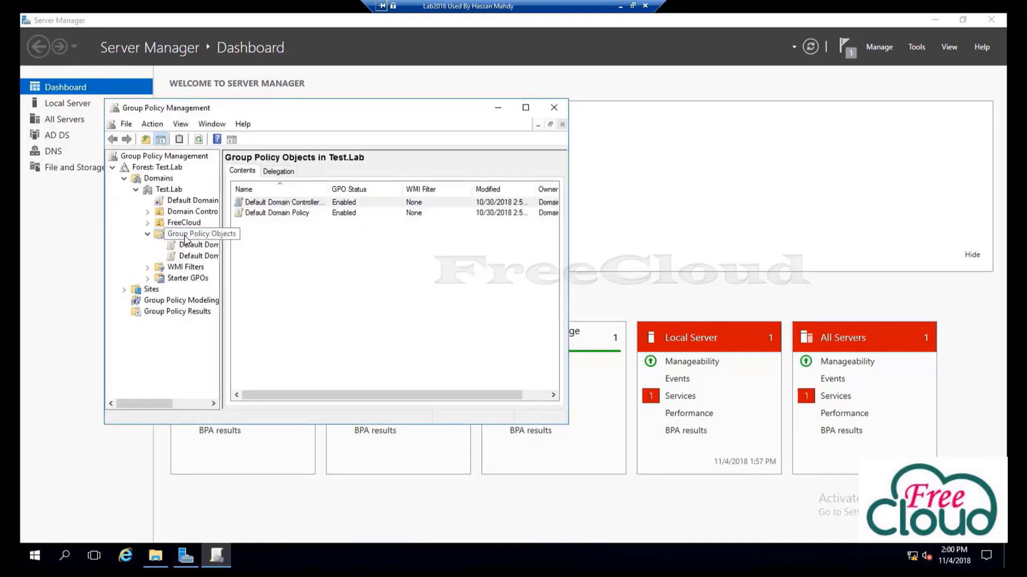
Create a new GPO named HomeFolders and display its details in a maximized window
right_click(186, 236)
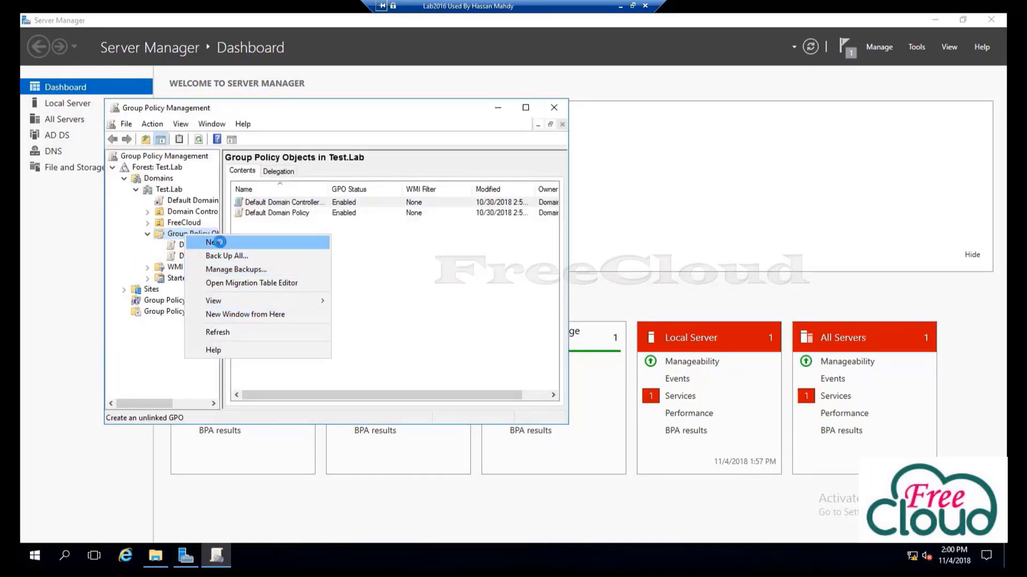
left_click(214, 242)
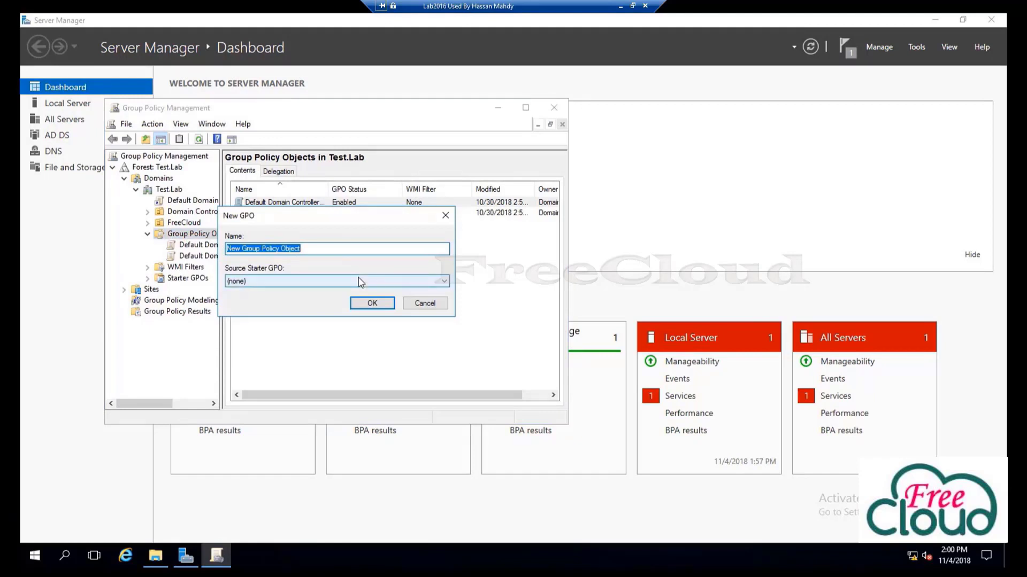
type("HomeFolders")
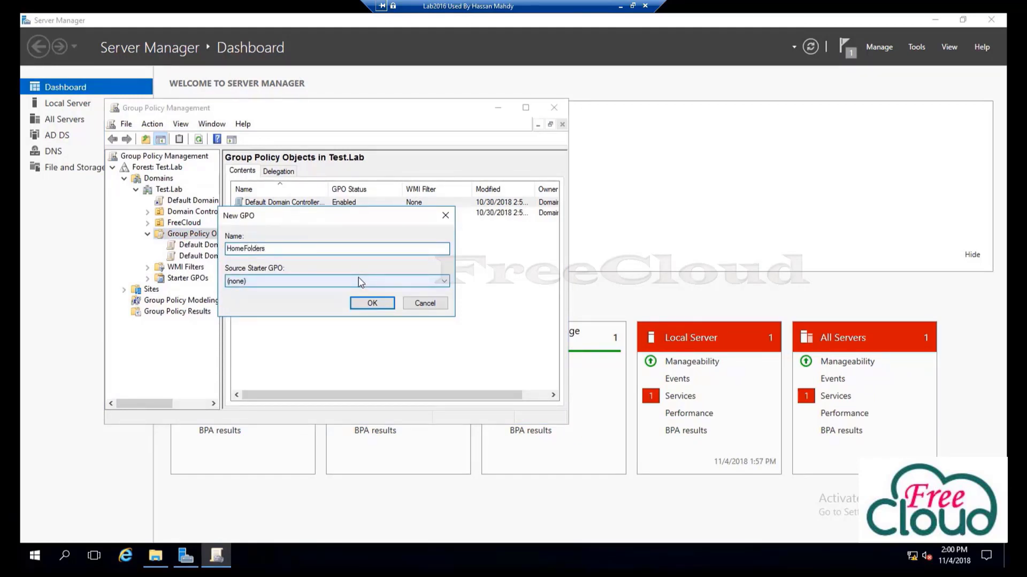
left_click(372, 303)
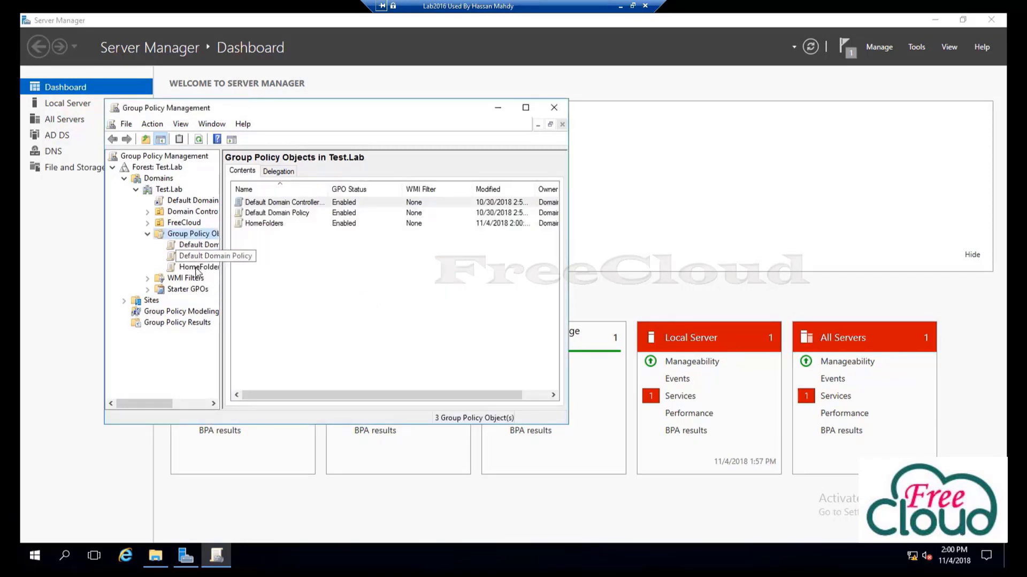
left_click(197, 267)
double_click(294, 107)
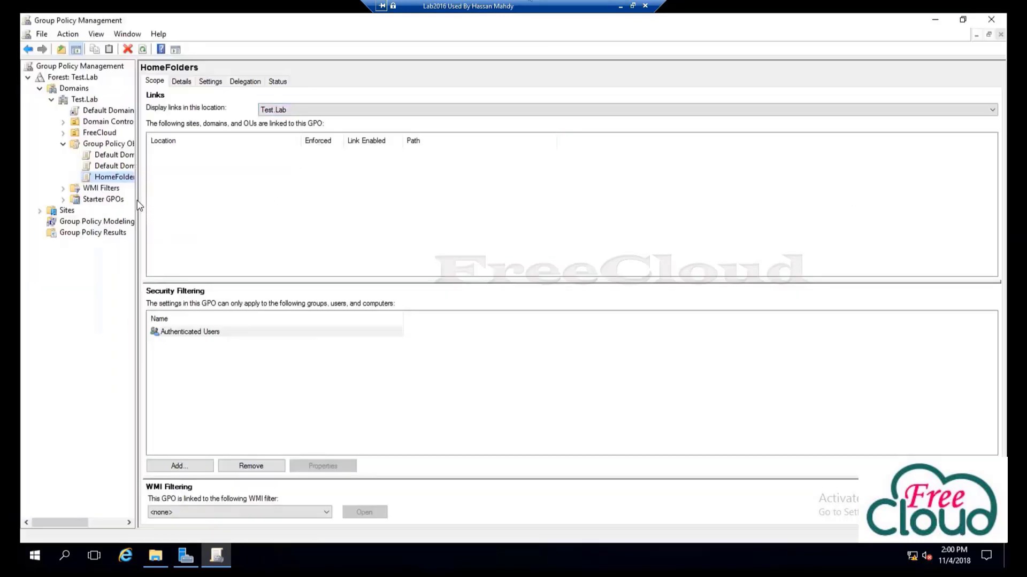
Edit the HomeFolders GPO and browse to Computer Configuration > Administrative Templates > Network > Offline Files
left_click_drag(138, 206, 170, 204)
right_click(126, 180)
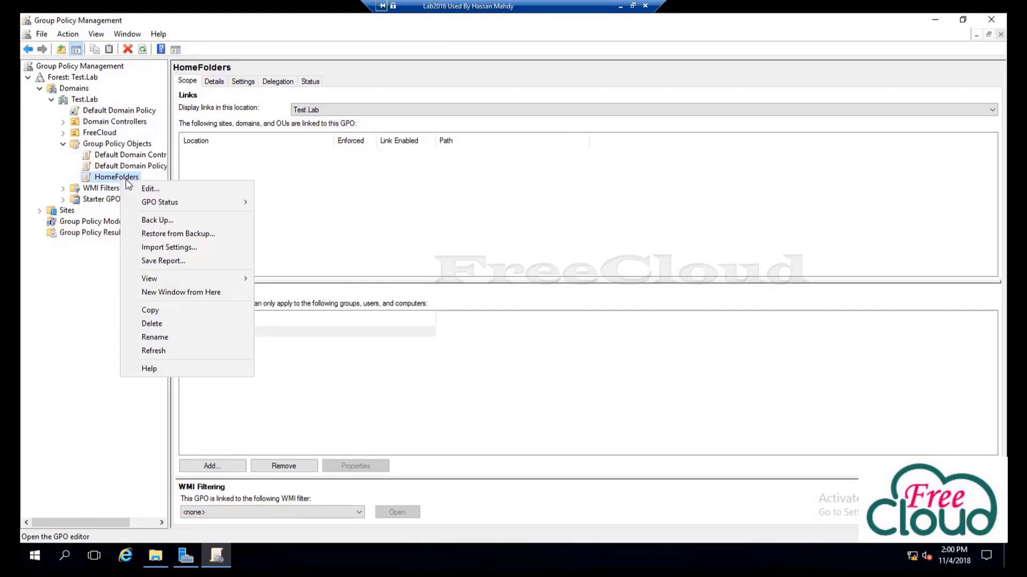
left_click(145, 190)
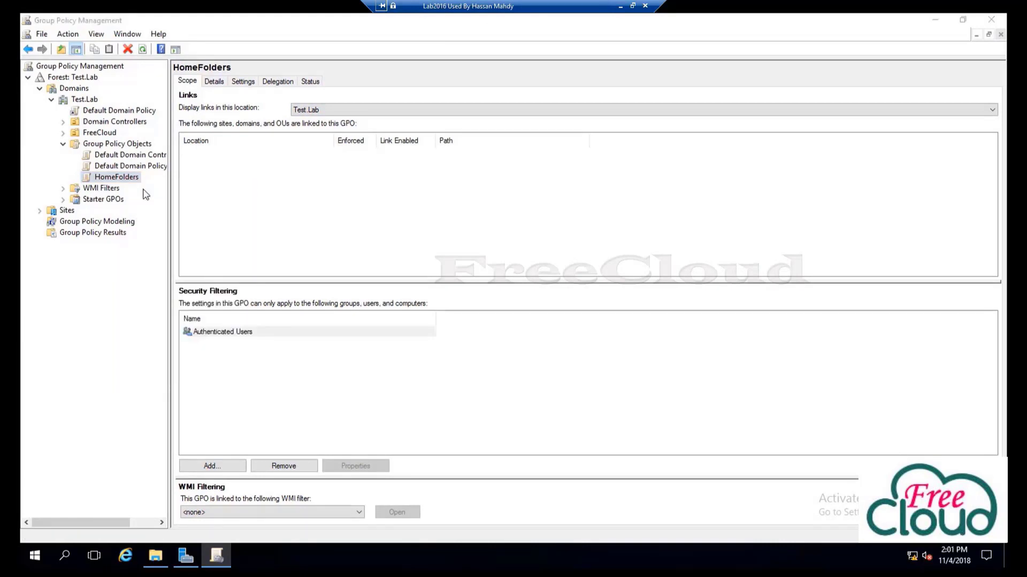
double_click(193, 70)
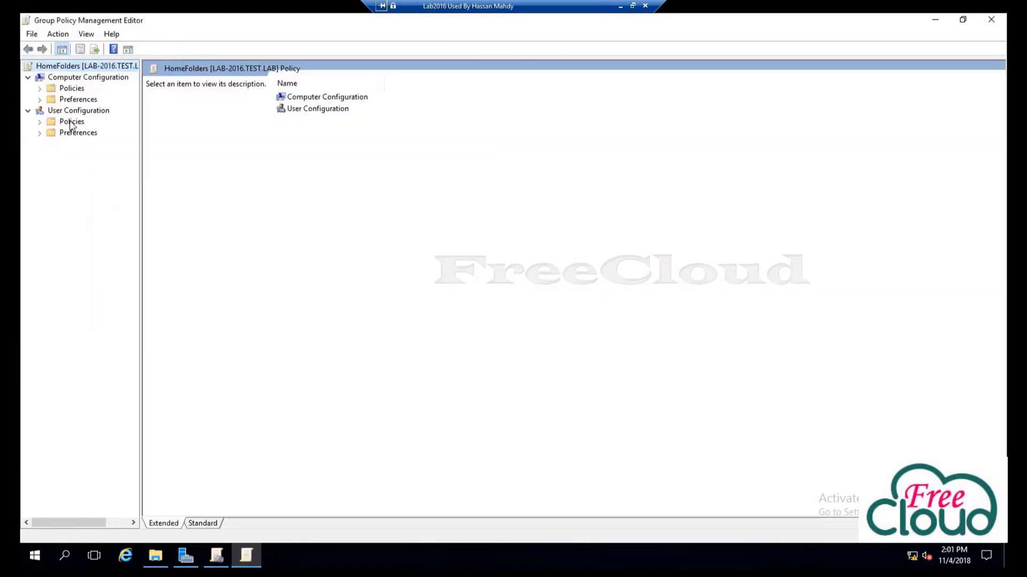
left_click(39, 88)
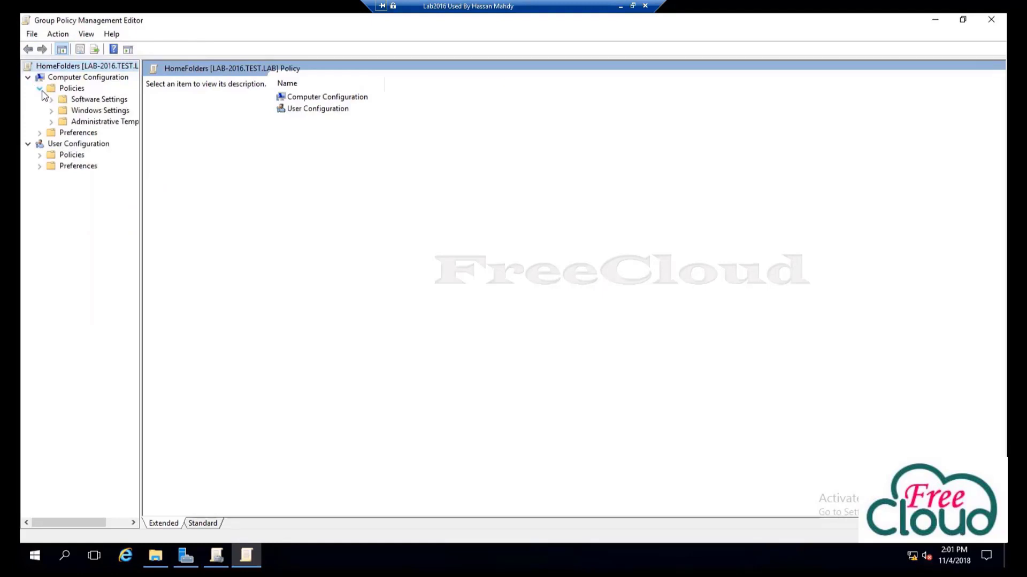
double_click(92, 122)
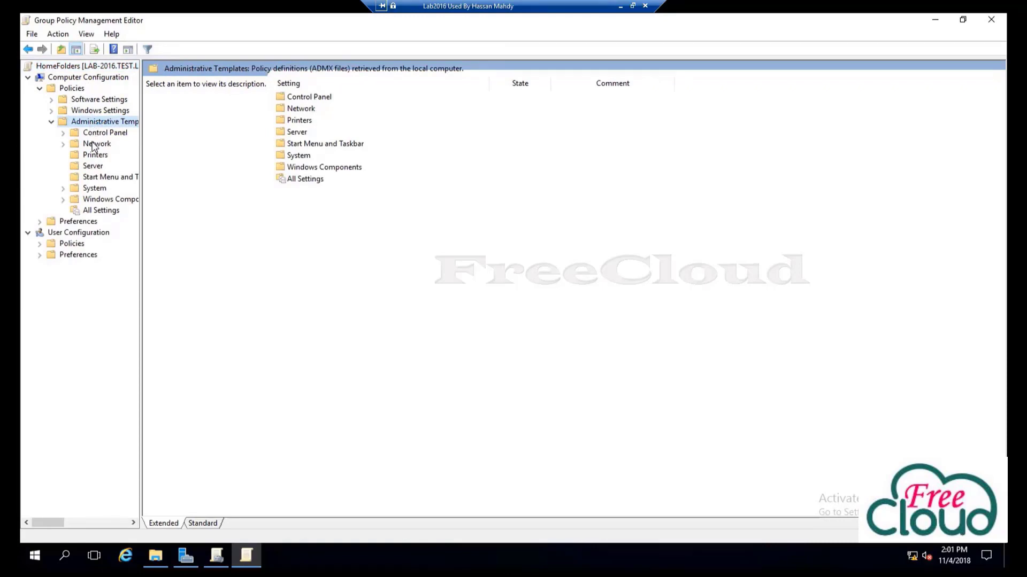
double_click(95, 144)
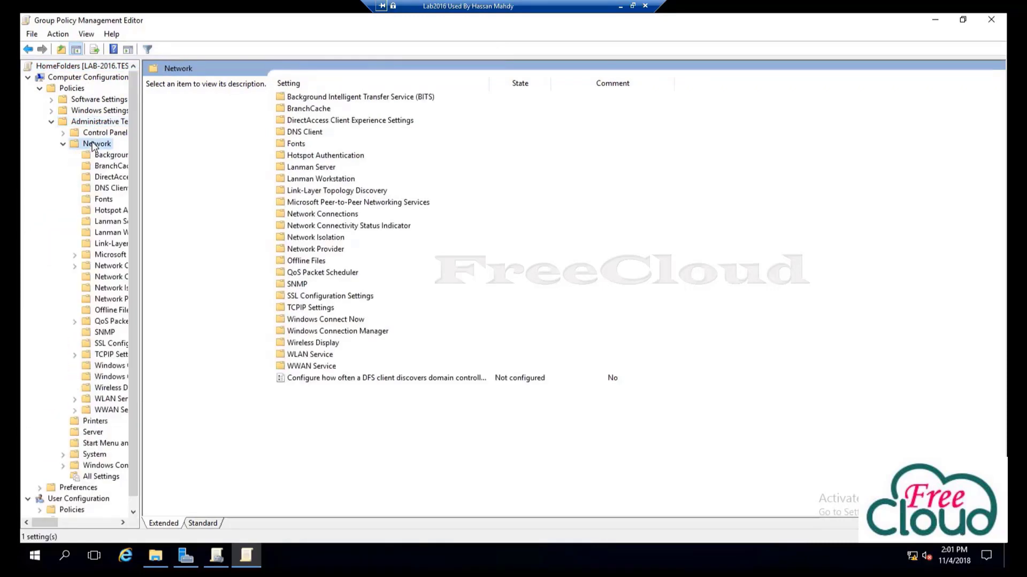
double_click(309, 261)
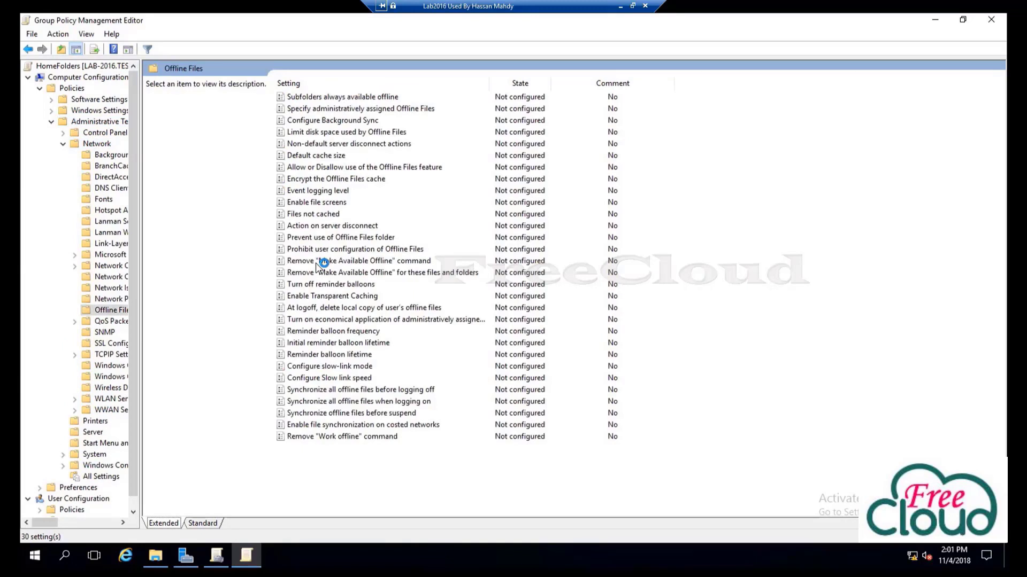
Enable the 'Allow or Disallow use of the Offline Files feature' policy
left_click(346, 169)
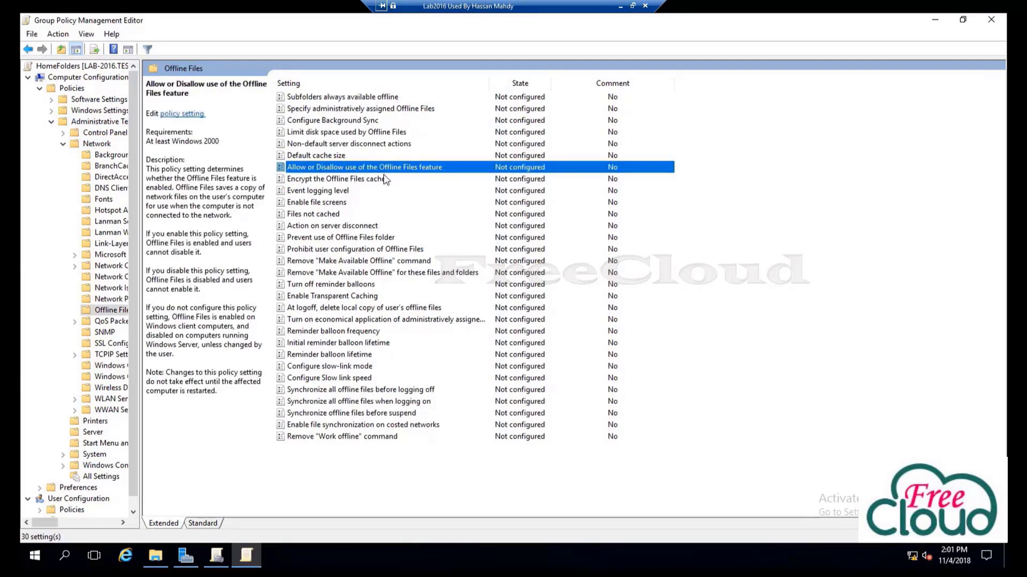
key("Return")
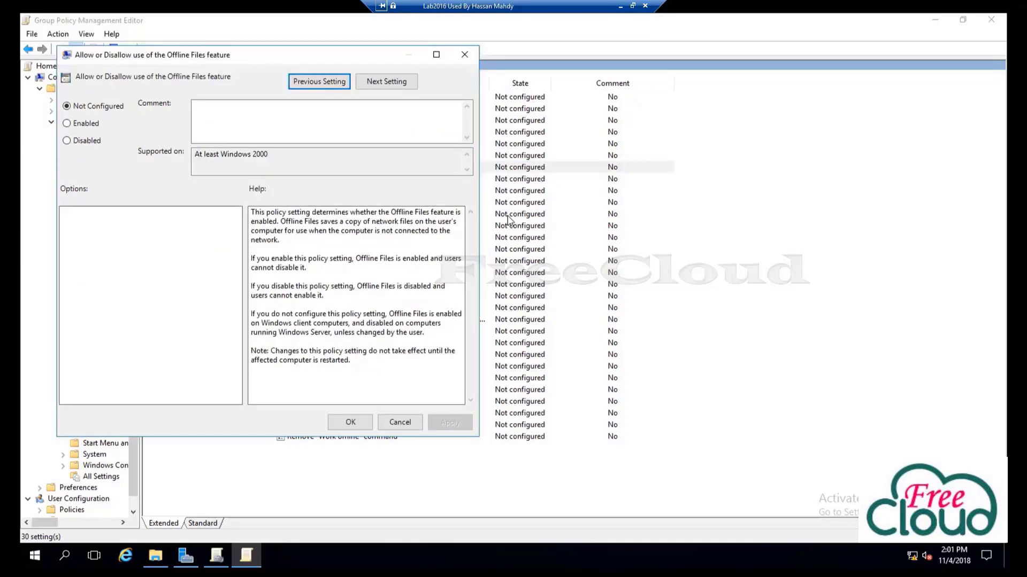
left_click_drag(287, 57, 532, 149)
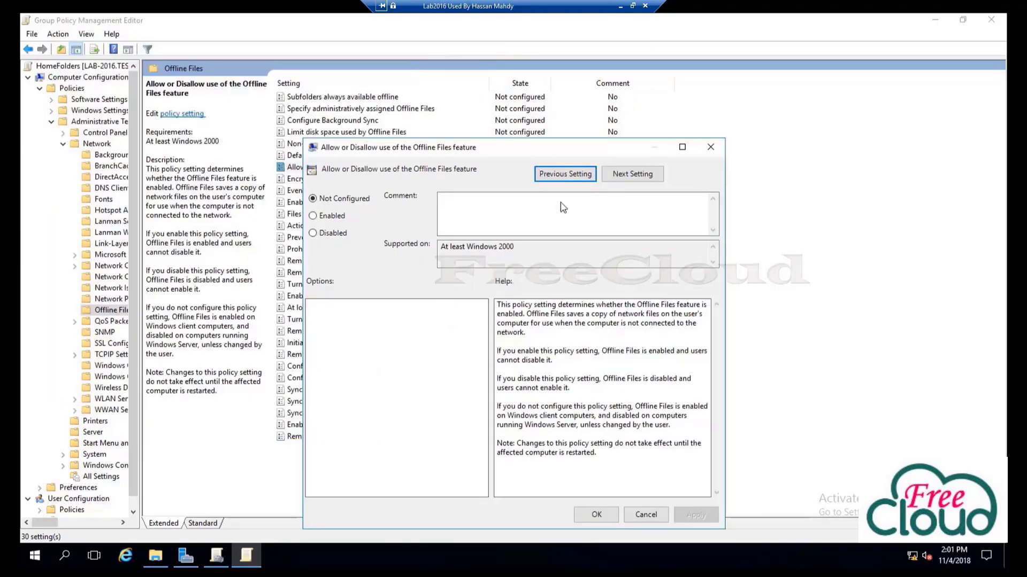
left_click(330, 217)
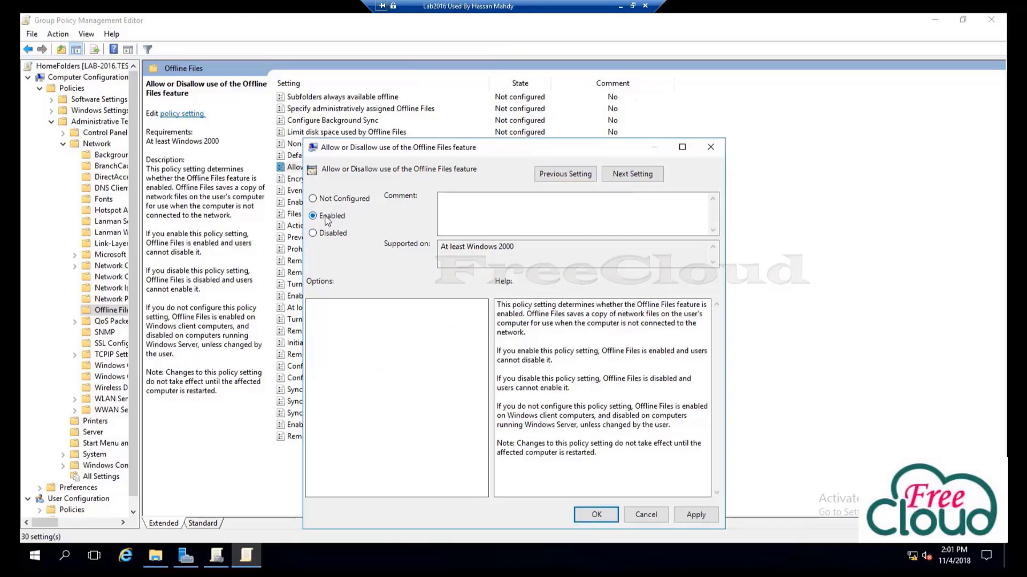
left_click(696, 515)
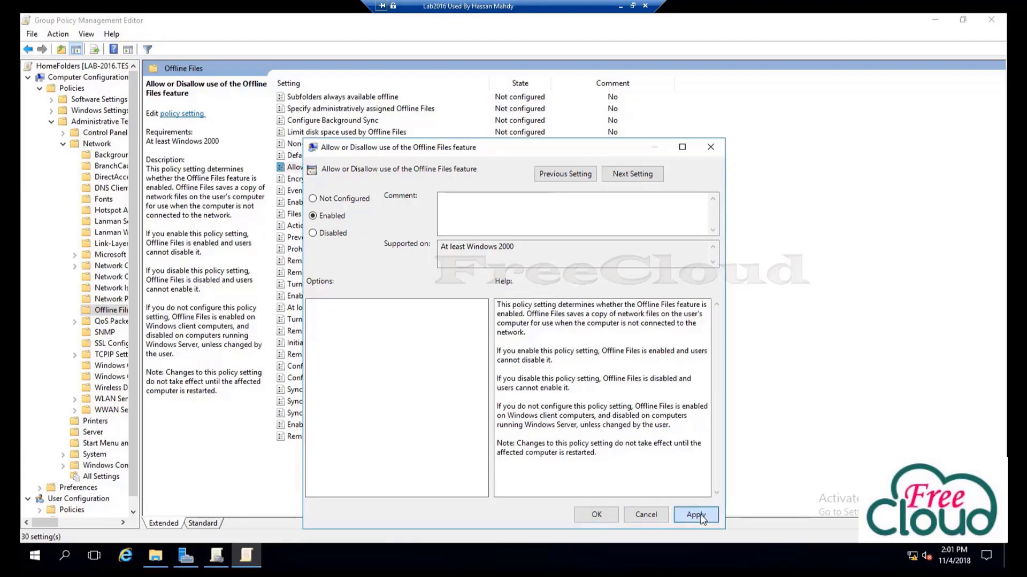
left_click(596, 515)
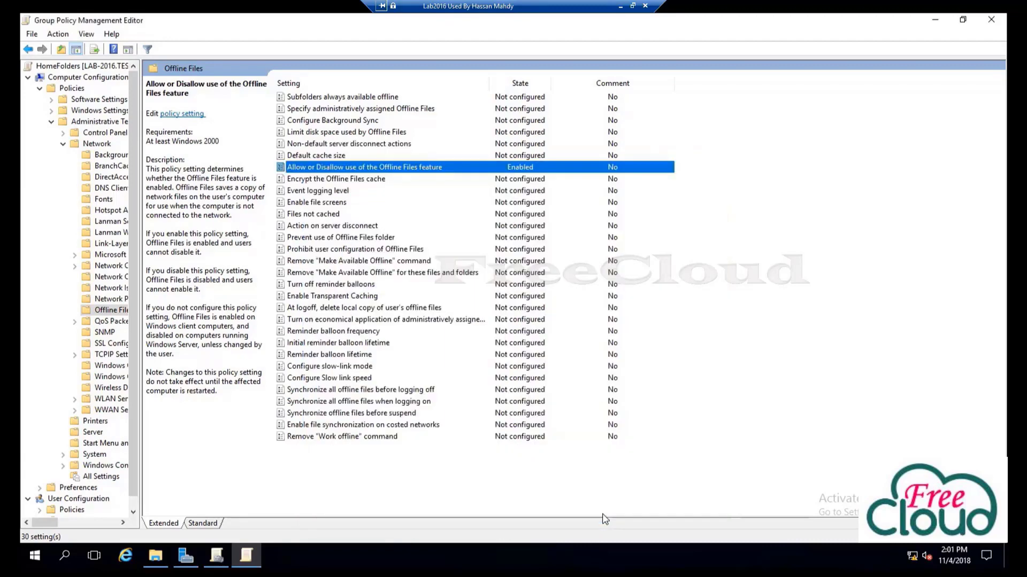
Enable 'Action on server disconnect' with the action set to Work offline
left_click(339, 237)
left_click(341, 227)
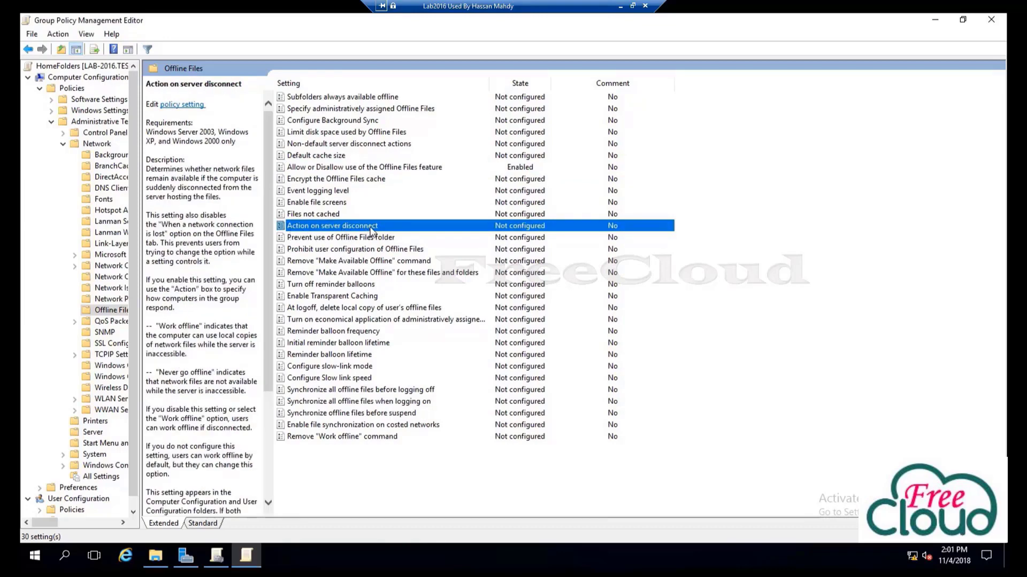
double_click(373, 229)
left_click_drag(247, 80, 413, 108)
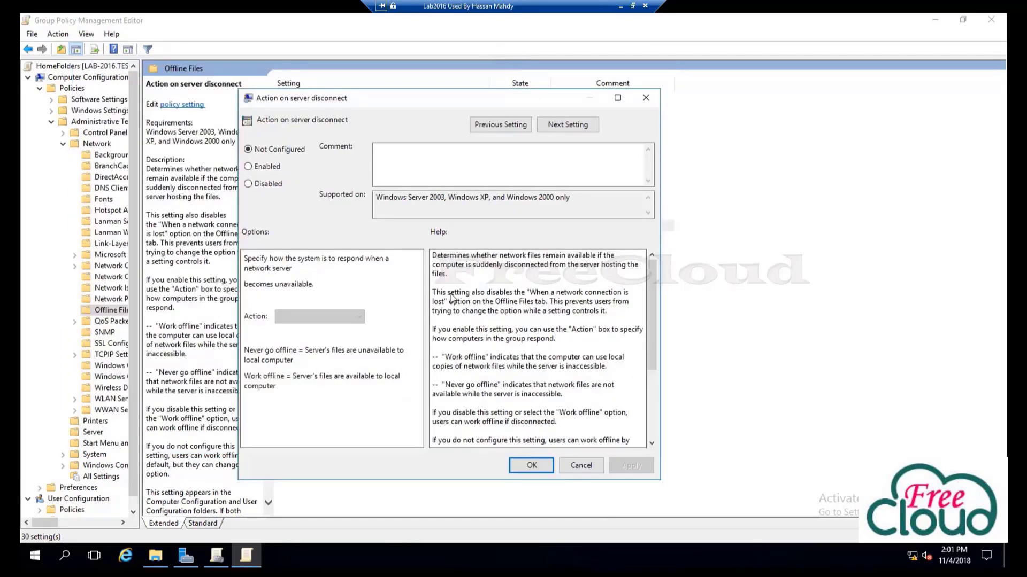
left_click(271, 169)
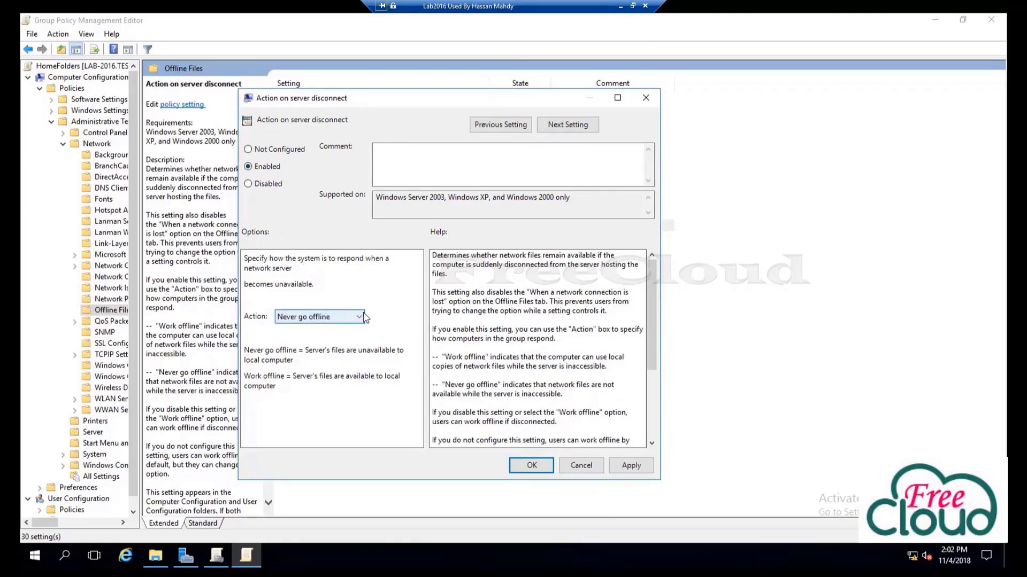
left_click(346, 317)
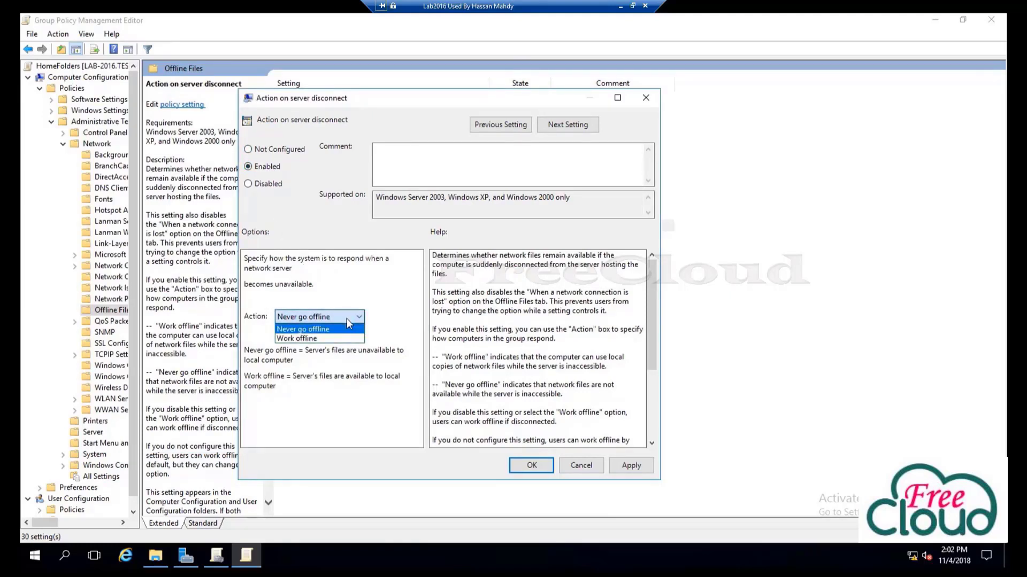
left_click(301, 340)
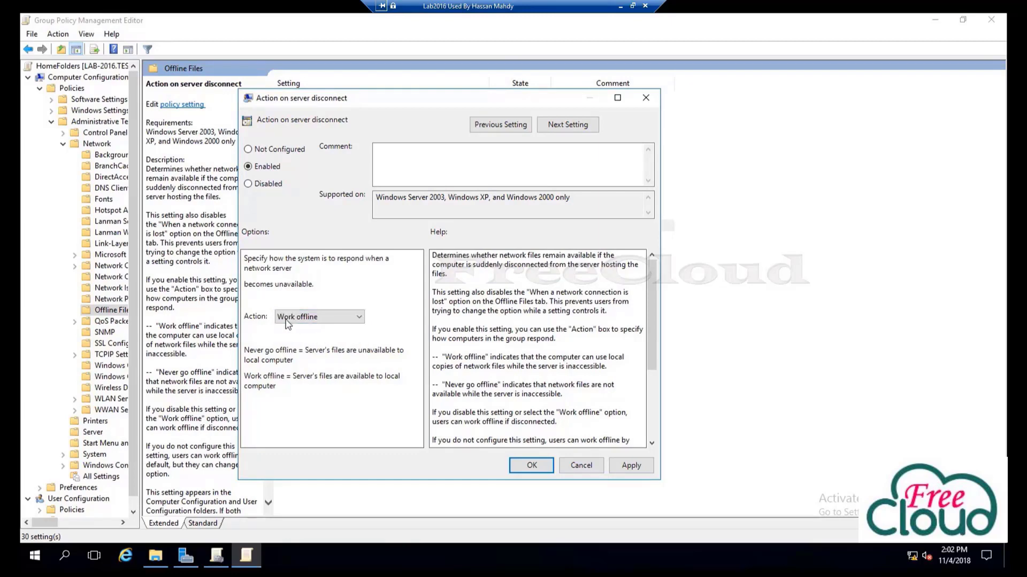
left_click(631, 465)
left_click(532, 466)
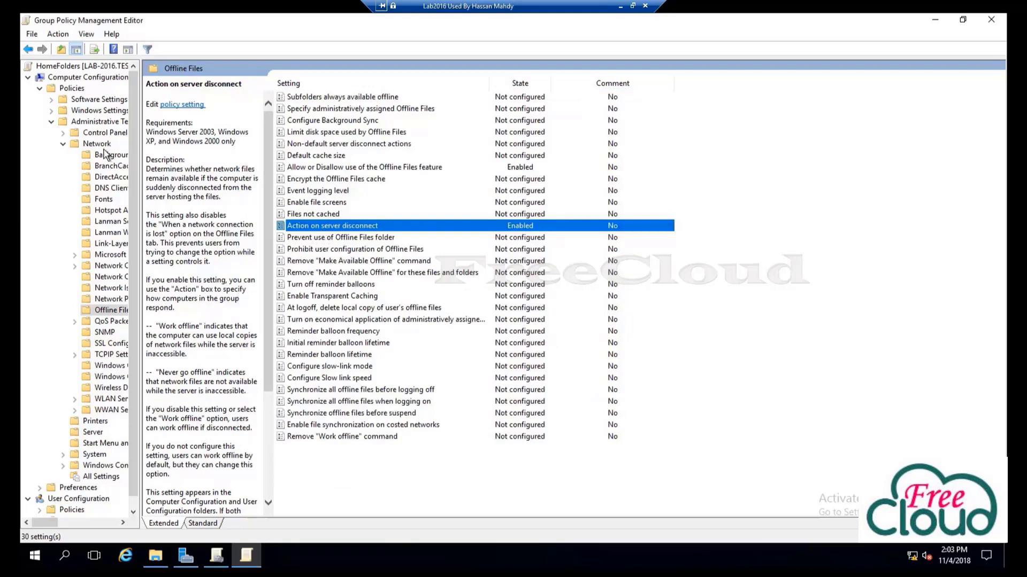
Collapse the computer templates and expand User Configuration > Policies > Windows Settings > Folder Redirection, selecting Documents
left_click(57, 136)
left_click(52, 123)
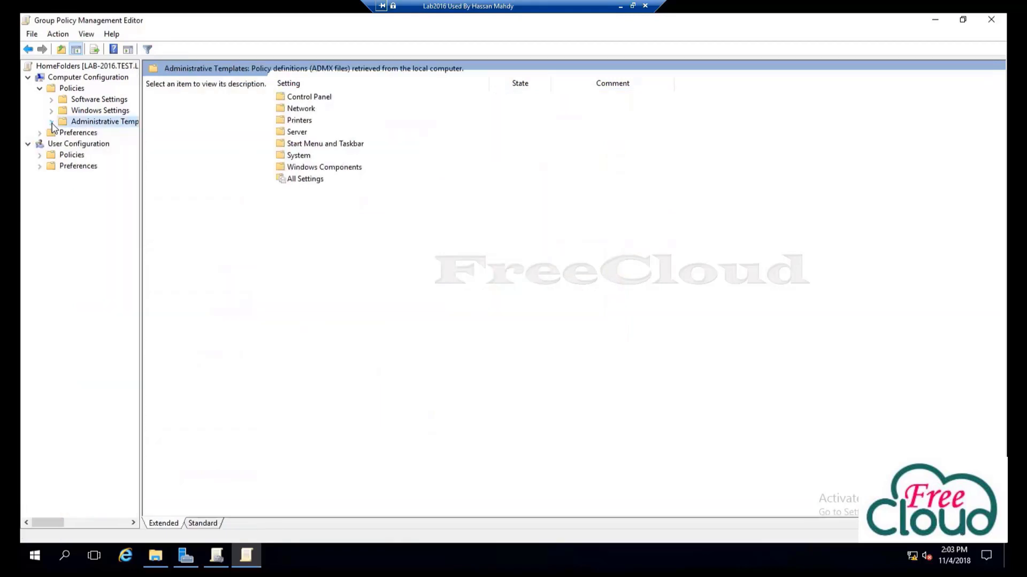
left_click(58, 144)
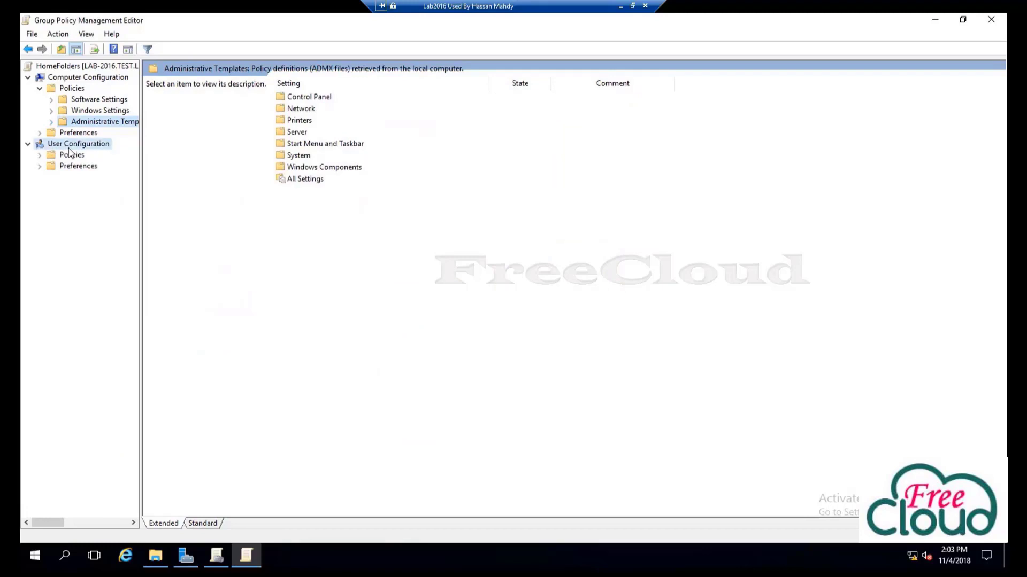
left_click(40, 155)
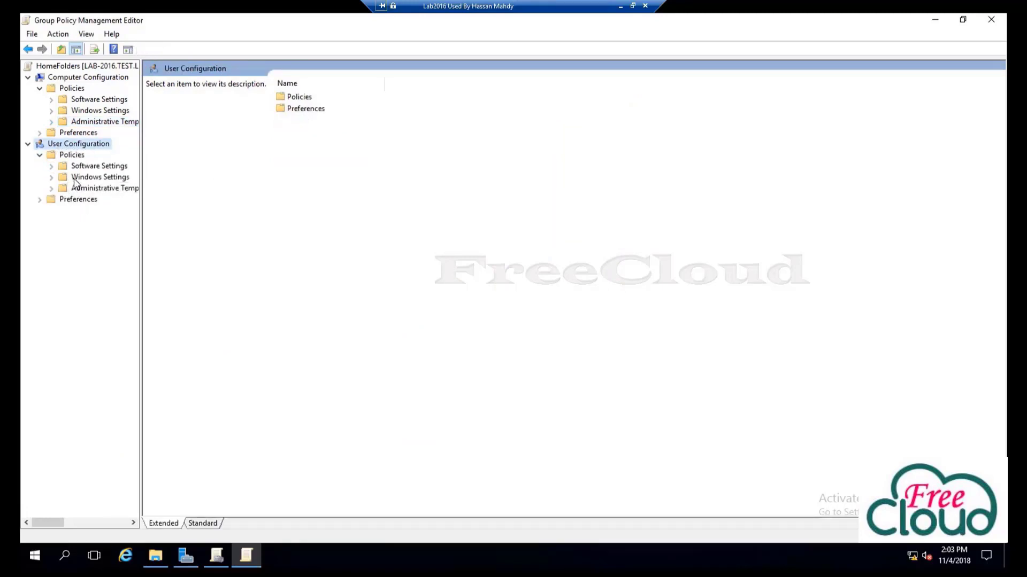
double_click(74, 180)
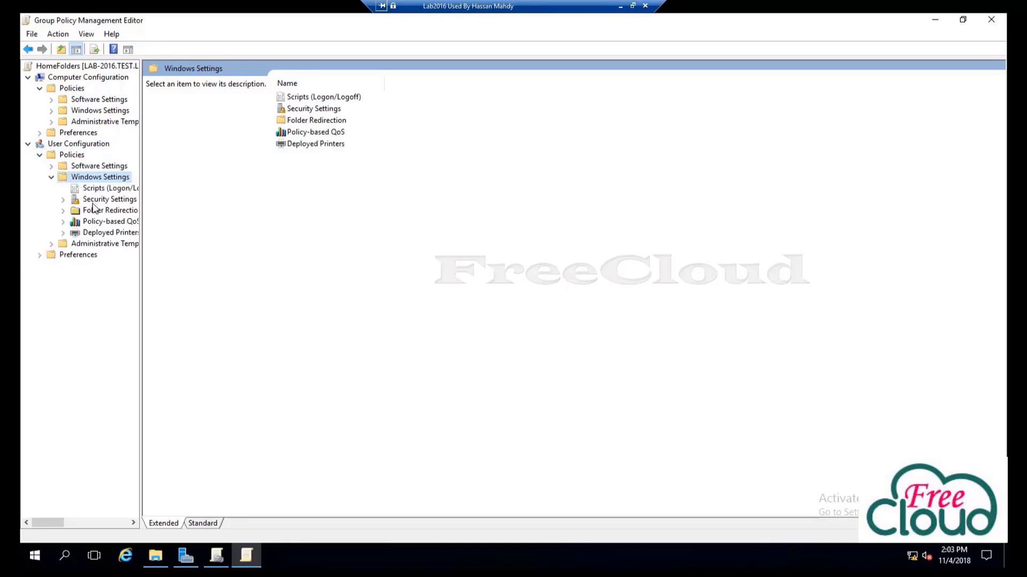
left_click(110, 210)
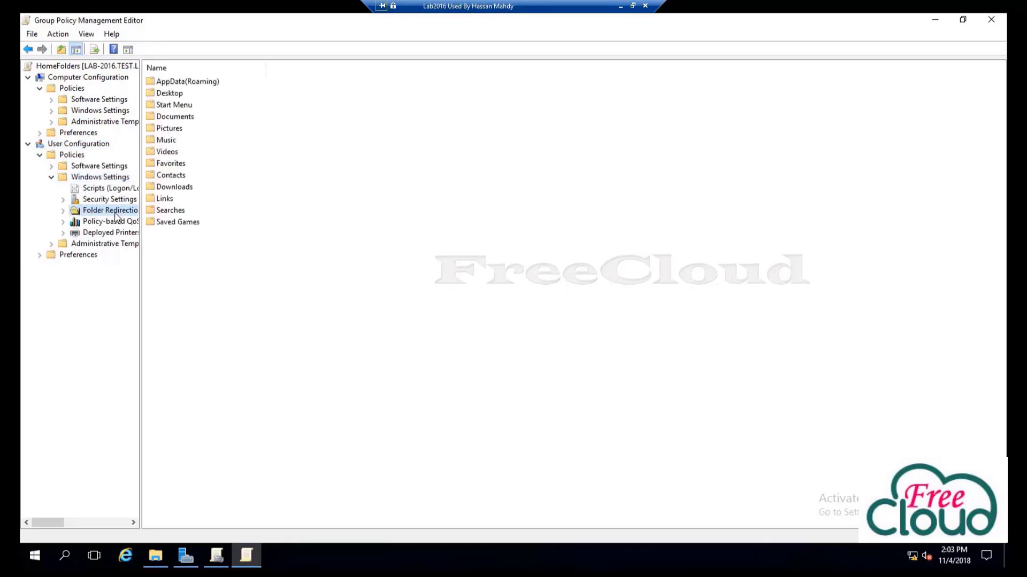
left_click_drag(141, 210, 171, 211)
left_click(63, 211)
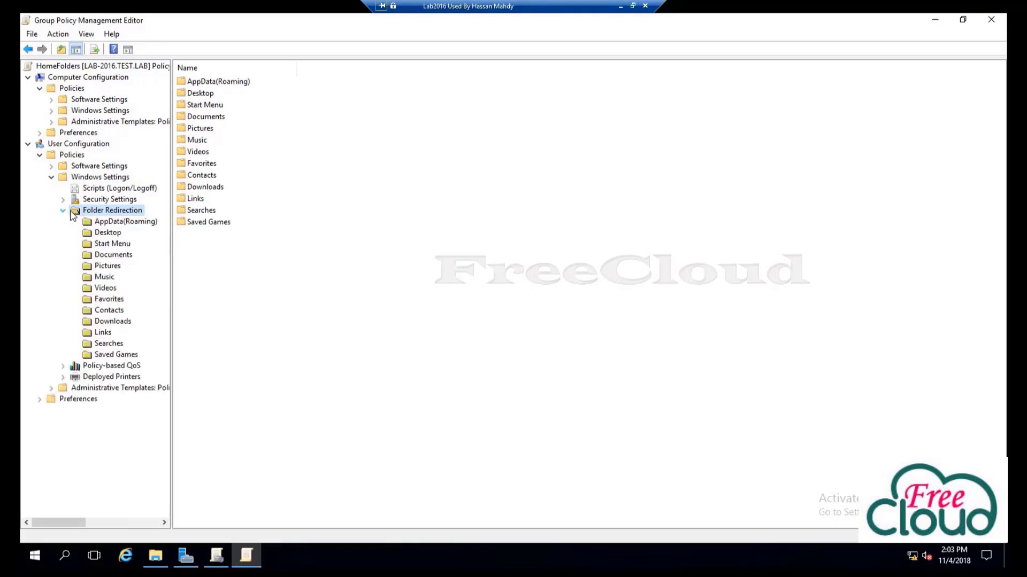
right_click(115, 256)
left_click(114, 256)
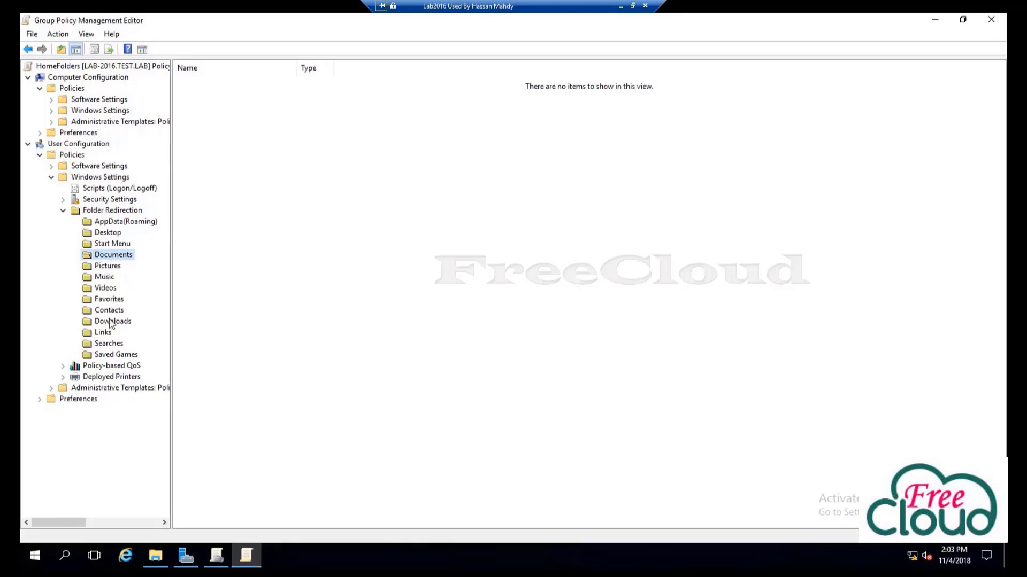
Set Documents redirection to Basic with per-user folders under \\Lab2016\HomeFolders$, exclusive rights unticked
right_click(119, 259)
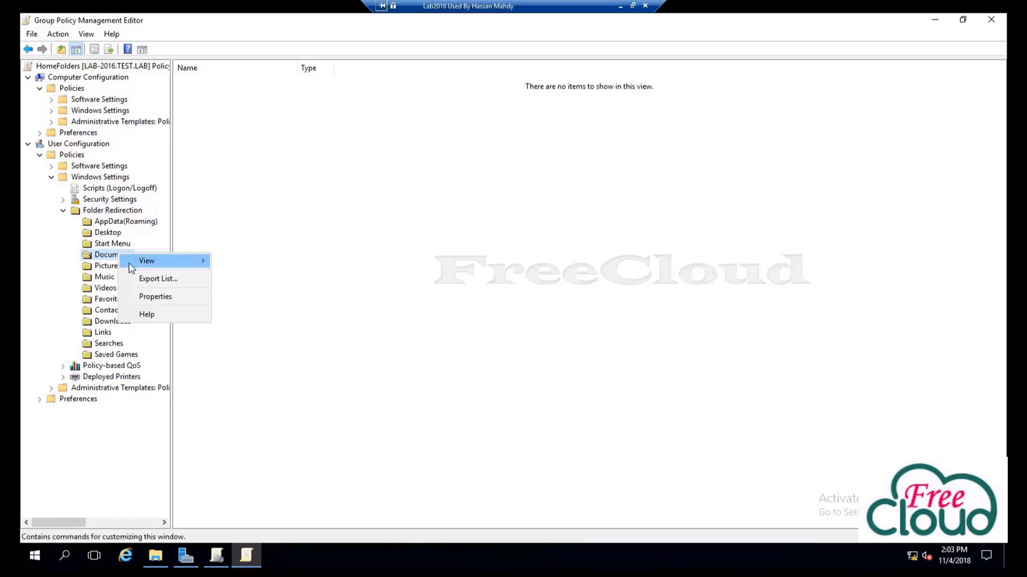
left_click(166, 303)
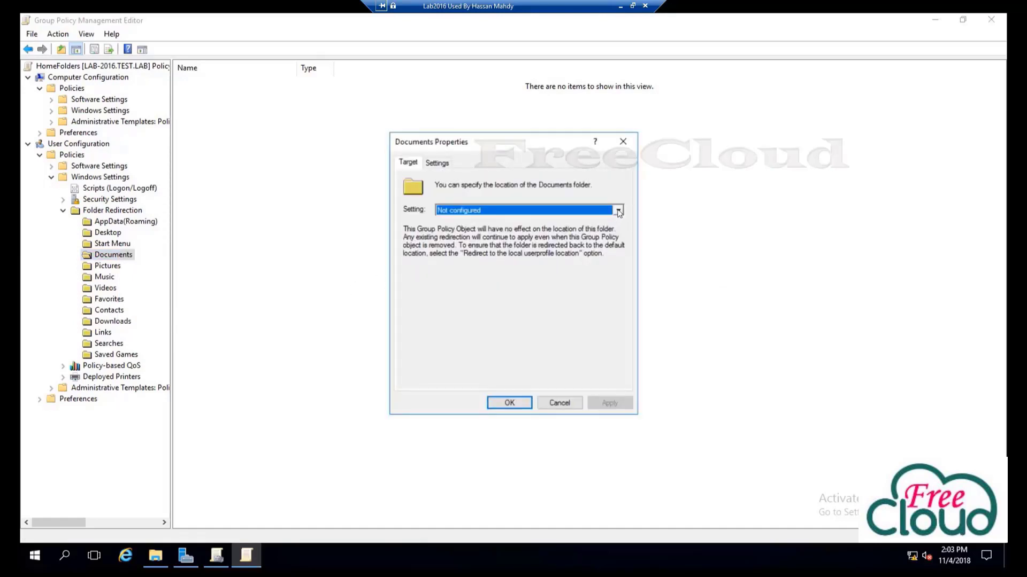
left_click(618, 211)
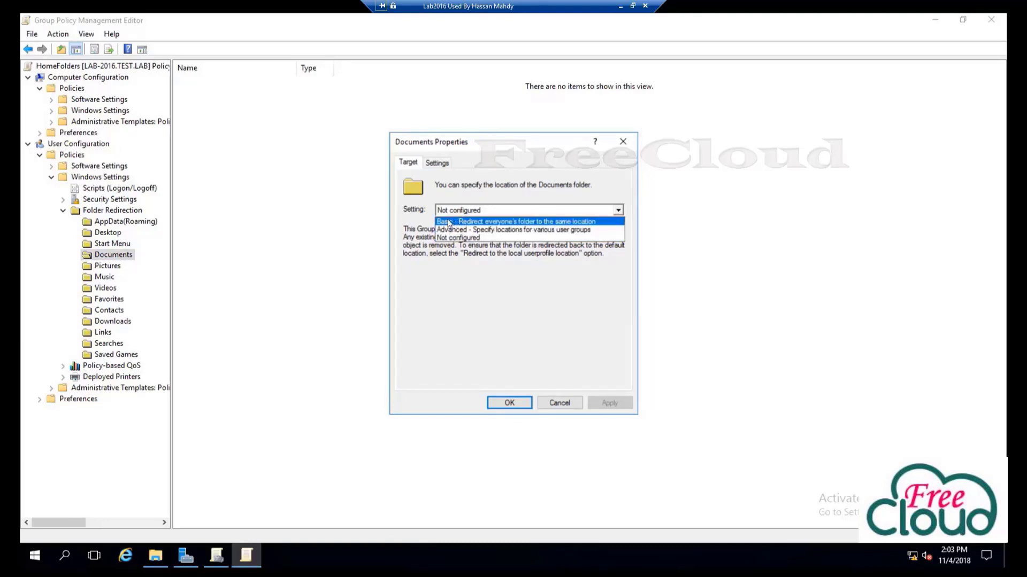
left_click(475, 222)
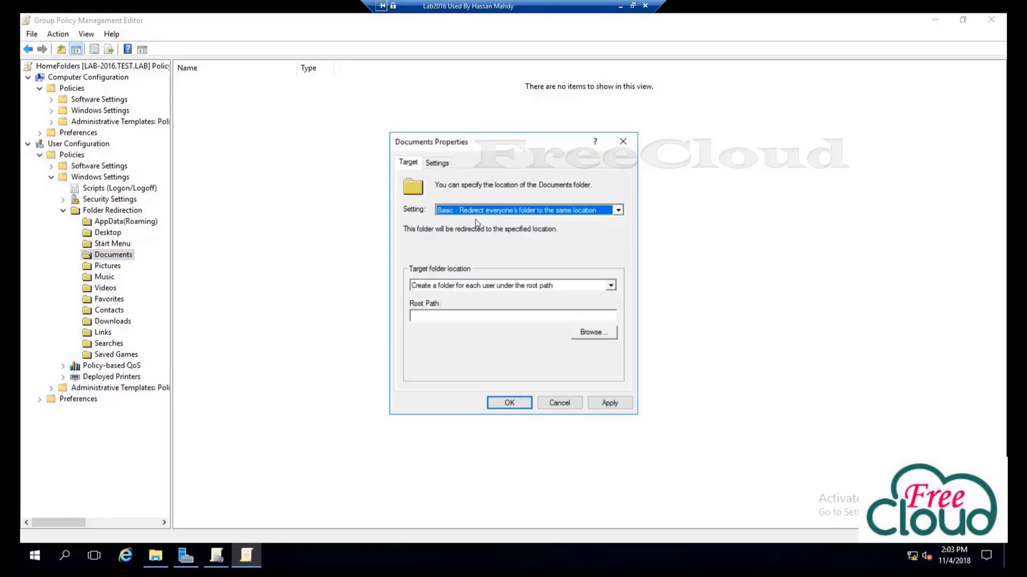
left_click(611, 285)
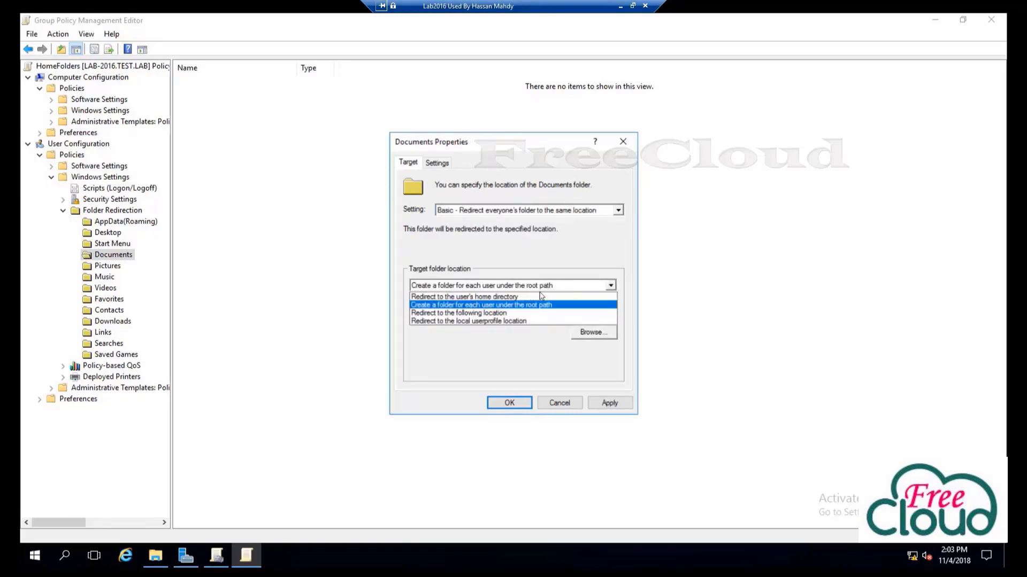
left_click(568, 304)
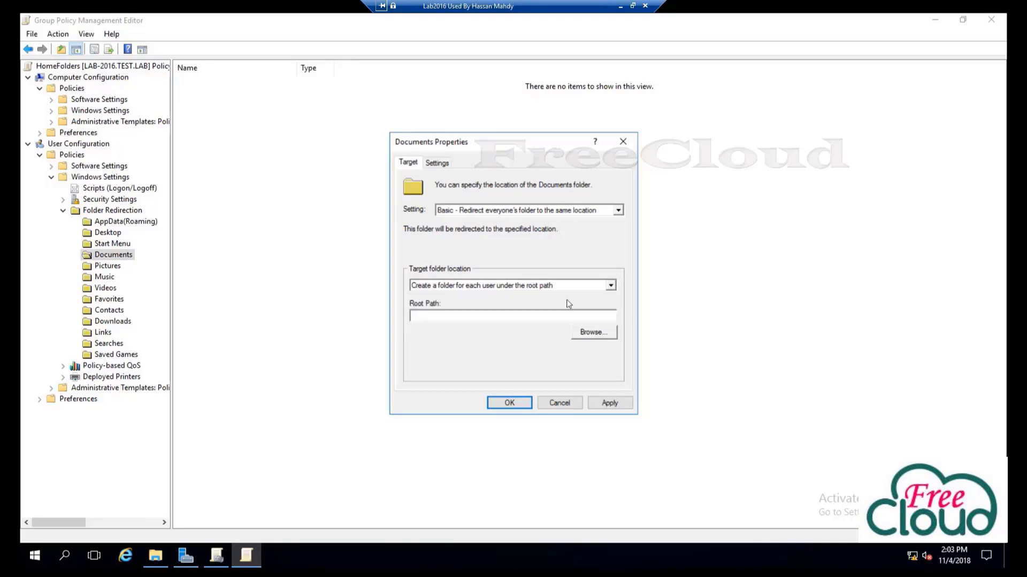
left_click(529, 306)
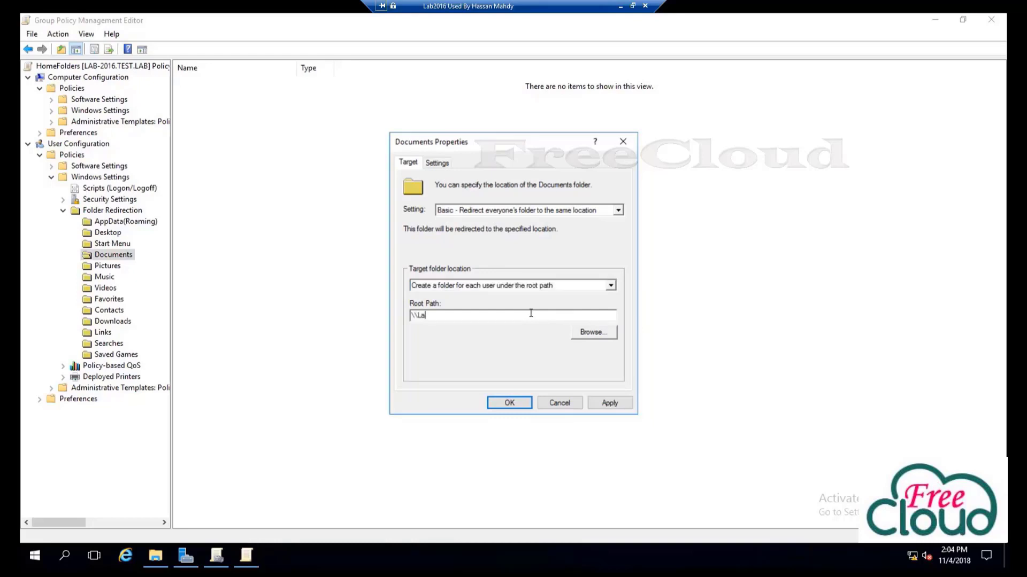
type("\\\\Lab2016\\Ho")
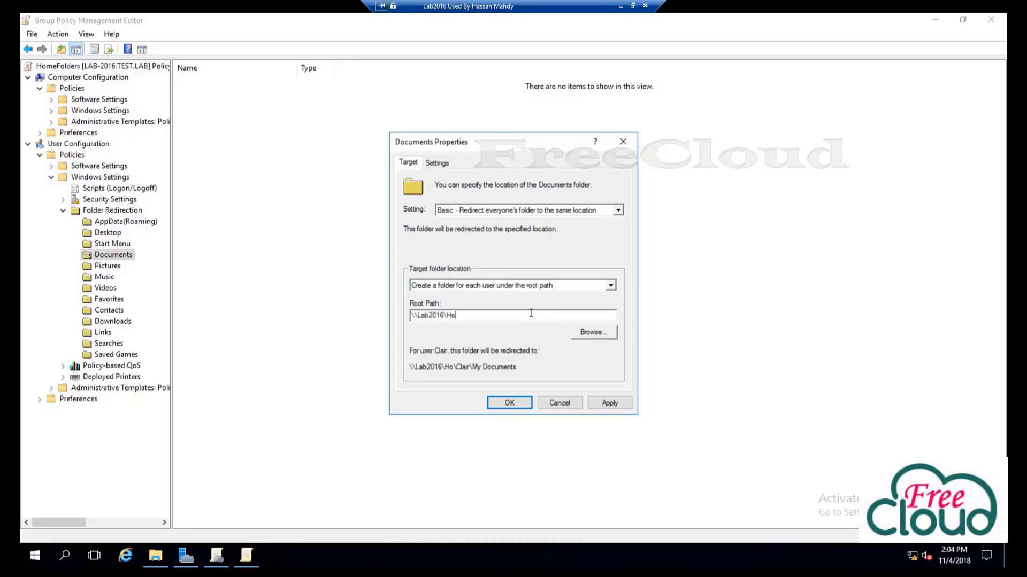
type("meFolders$")
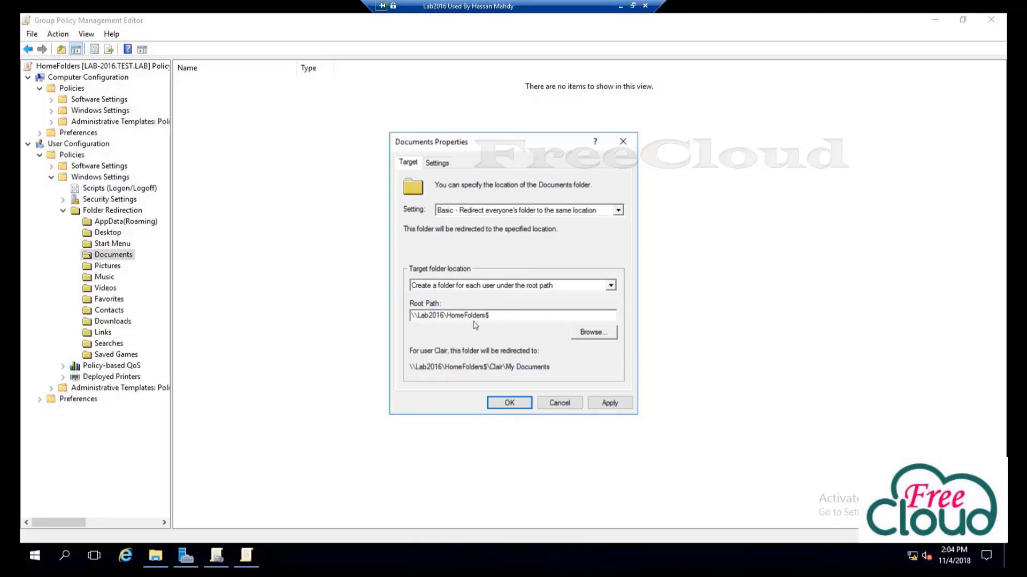
left_click(437, 163)
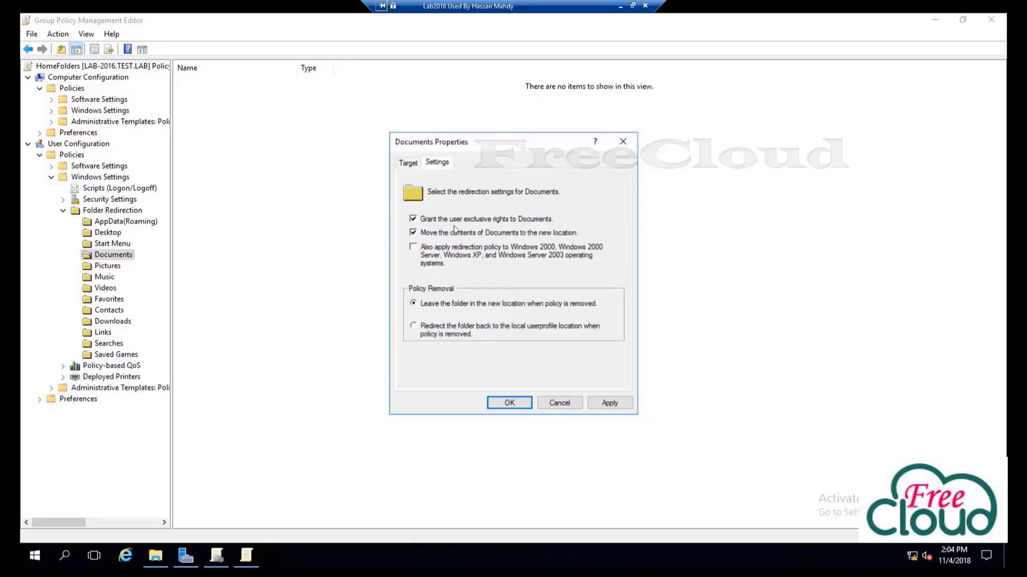
left_click(414, 218)
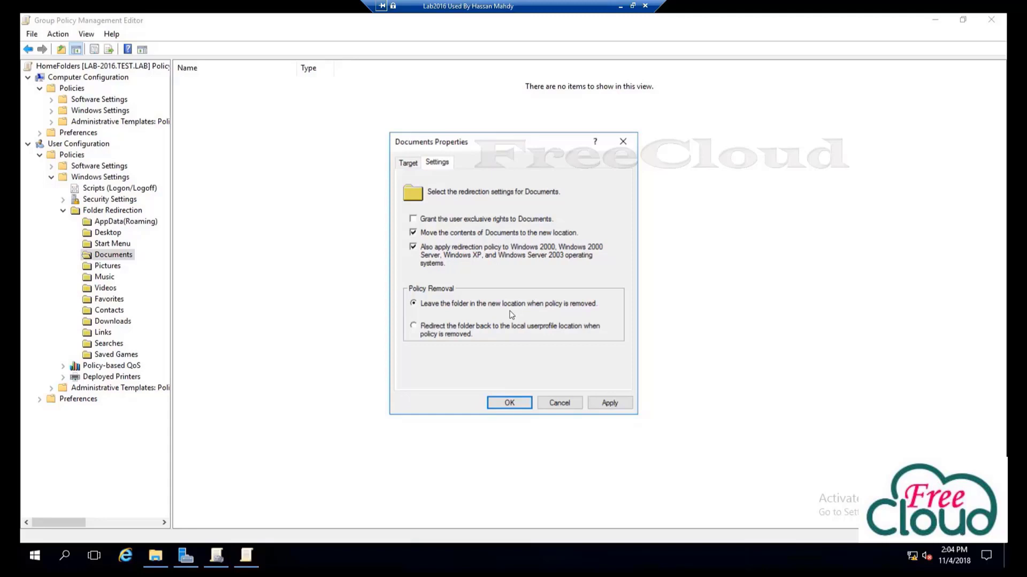
Apply the Documents redirection, accept the older-Windows warning, and close Documents Properties
left_click(611, 402)
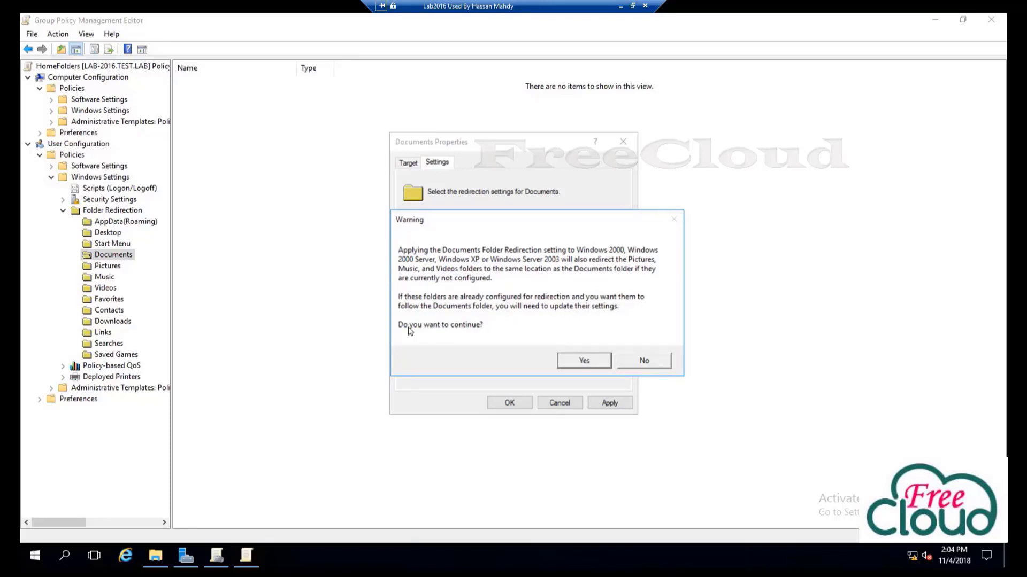
left_click(584, 359)
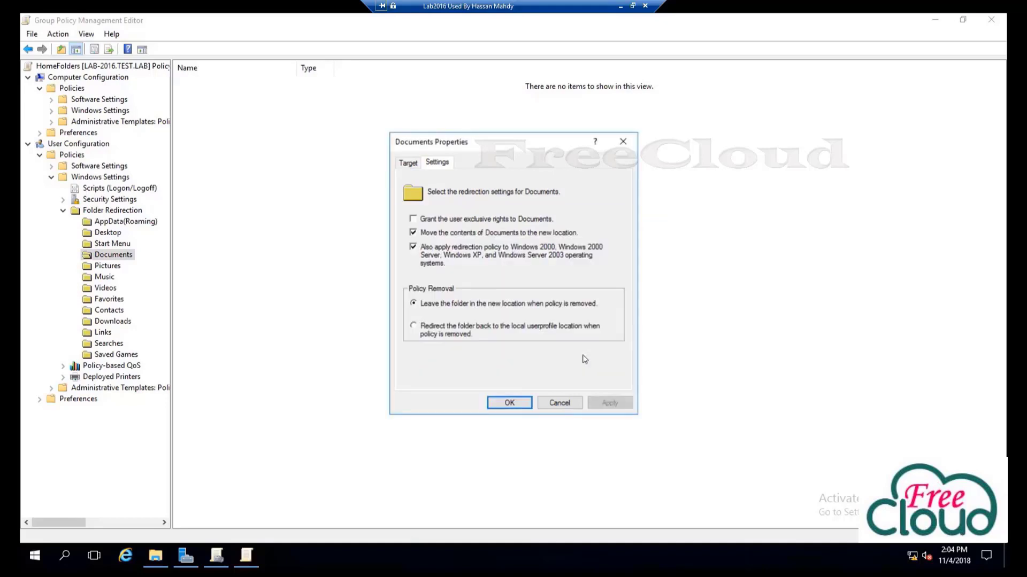
left_click(509, 402)
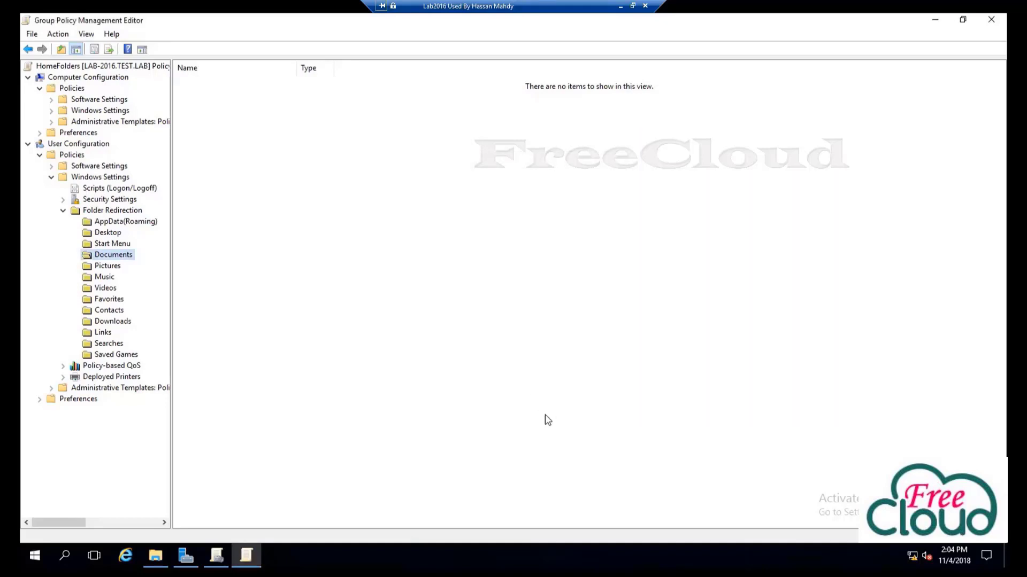
Review the Pictures, Desktop and Documents redirection entries, then close the policy editor
left_click(102, 267)
left_click(107, 235)
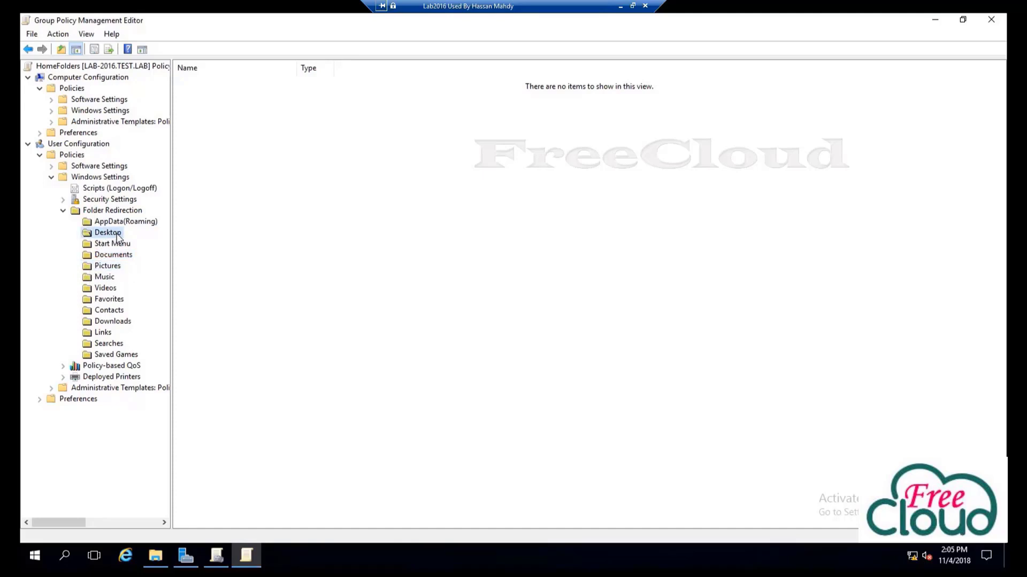
left_click(120, 257)
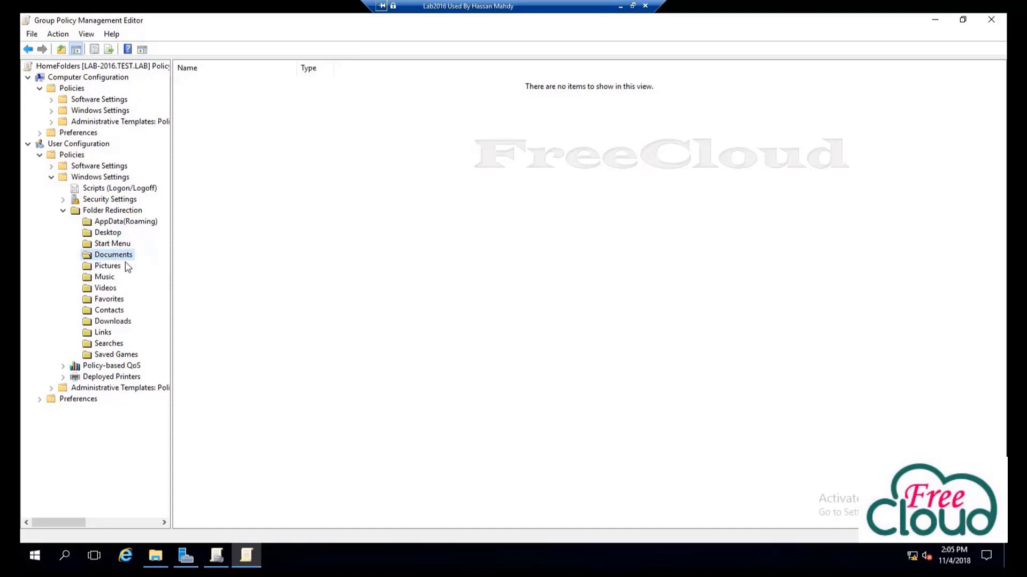
left_click(992, 22)
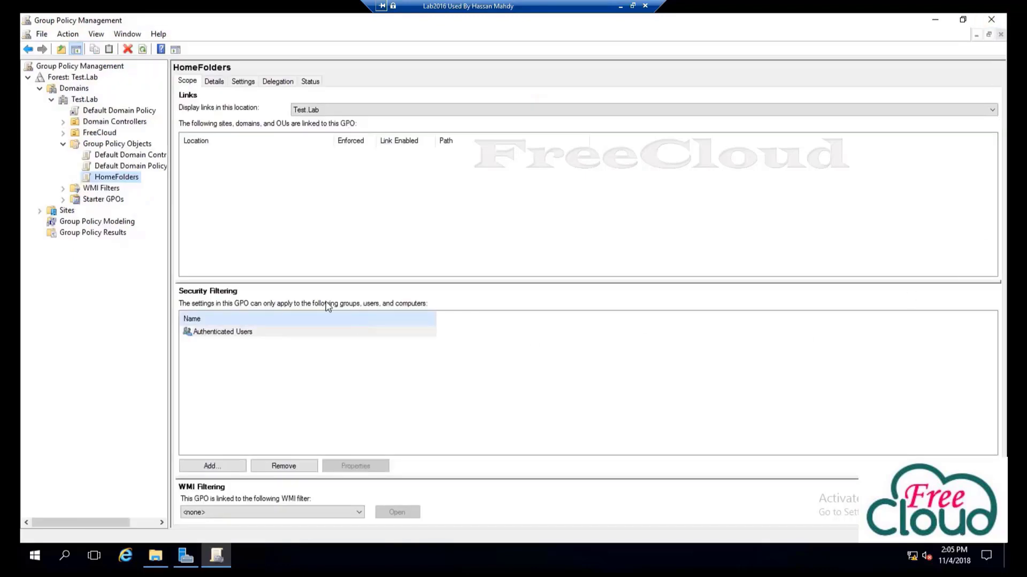
Link the existing HomeFolders GPO to the FreeCloud OU and close Group Policy Management
left_click(75, 166)
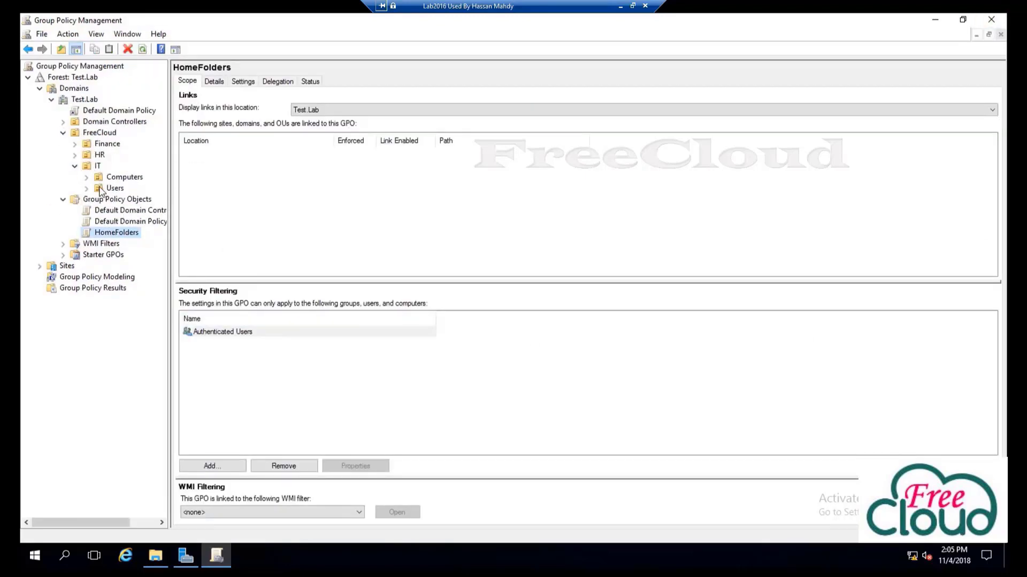
left_click(115, 188)
left_click(98, 134)
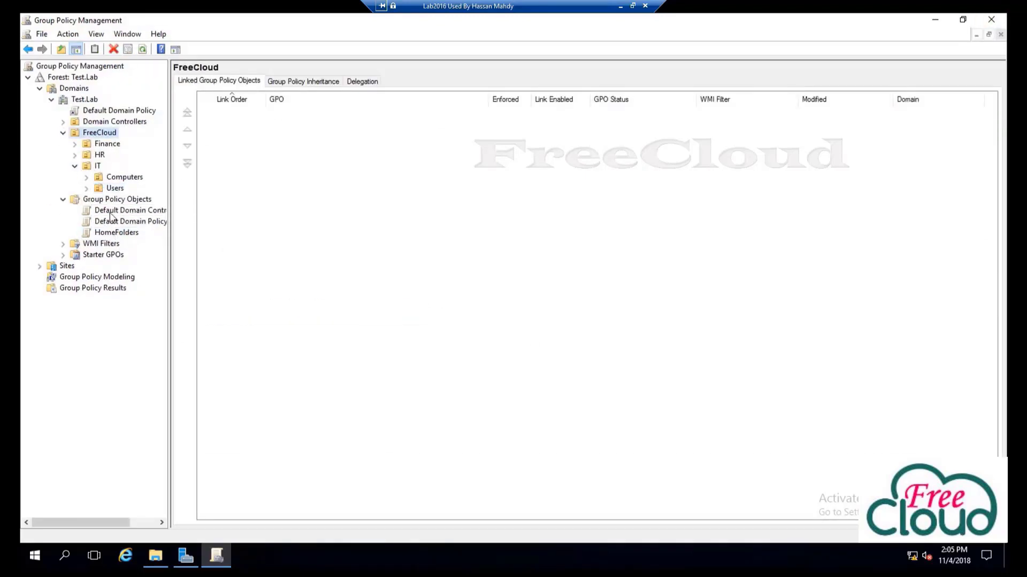
right_click(102, 134)
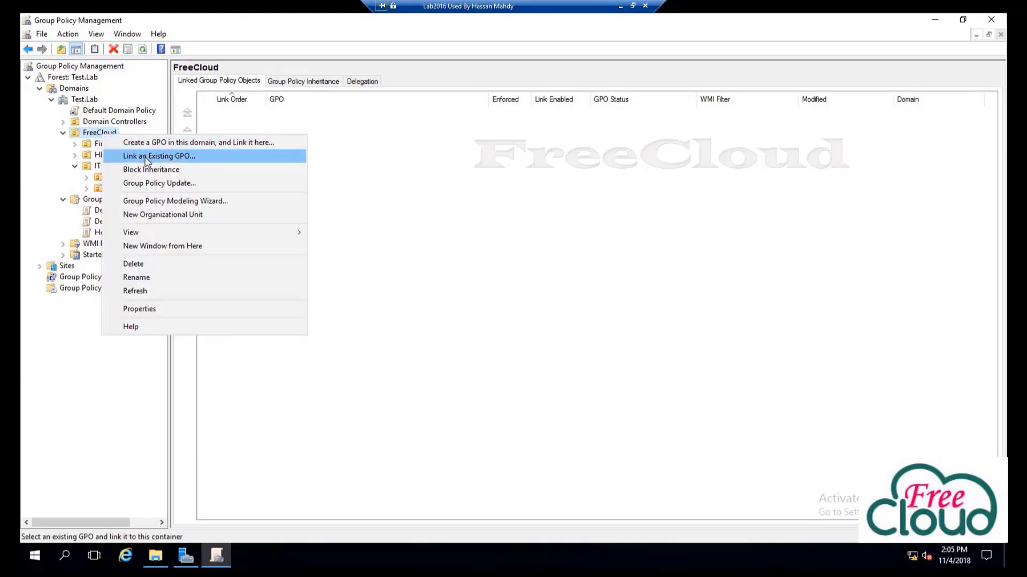
left_click(144, 156)
left_click(427, 269)
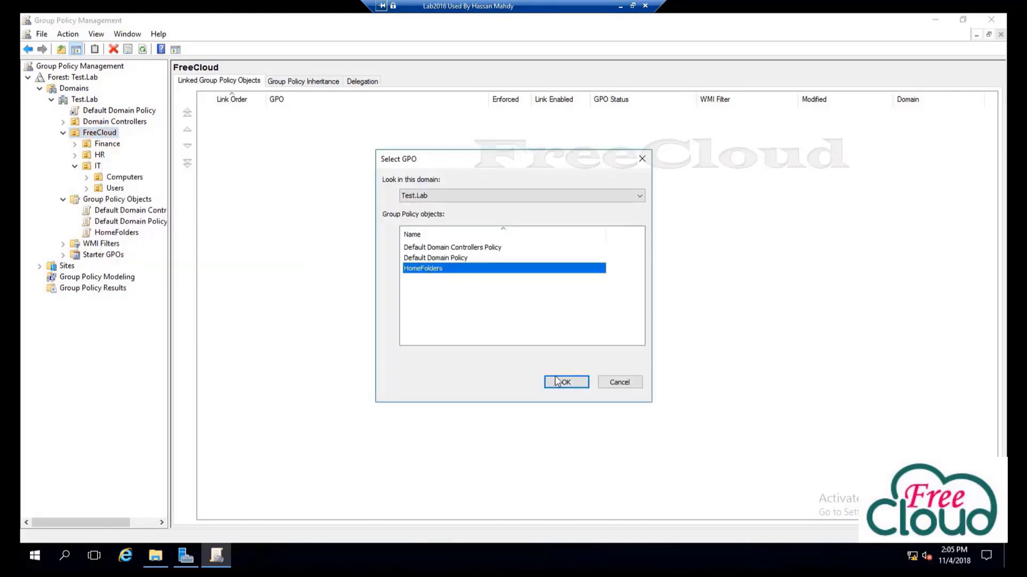
left_click(561, 382)
left_click(111, 144)
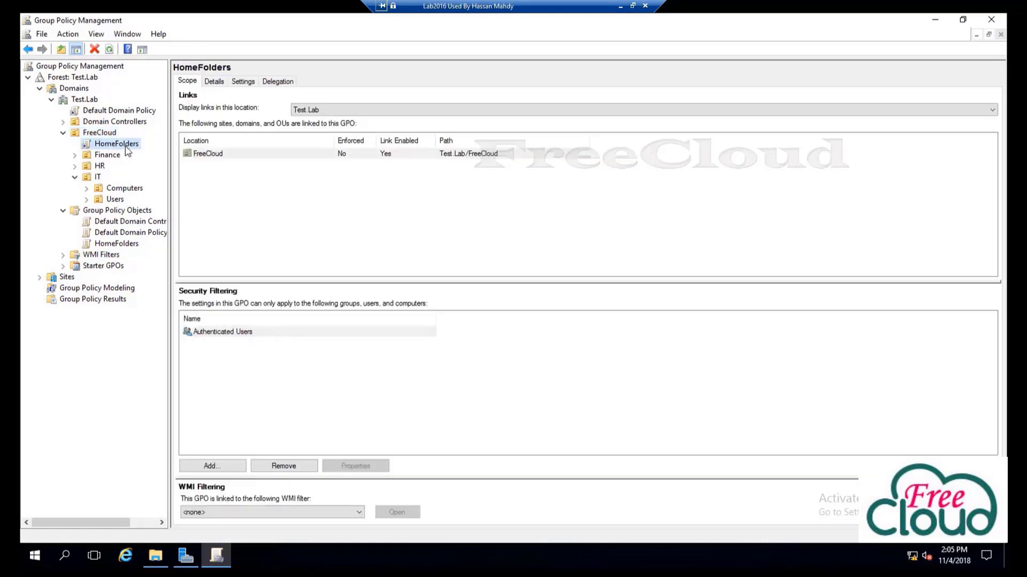
left_click(991, 20)
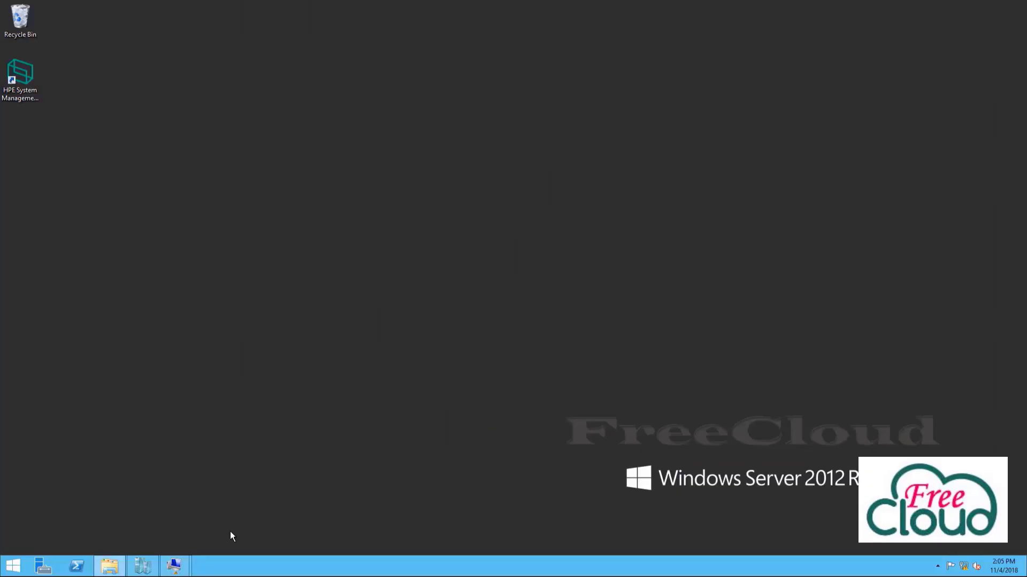
Switch to the Windows 10 VM and dismiss its lock screen
mouse_move(175, 565)
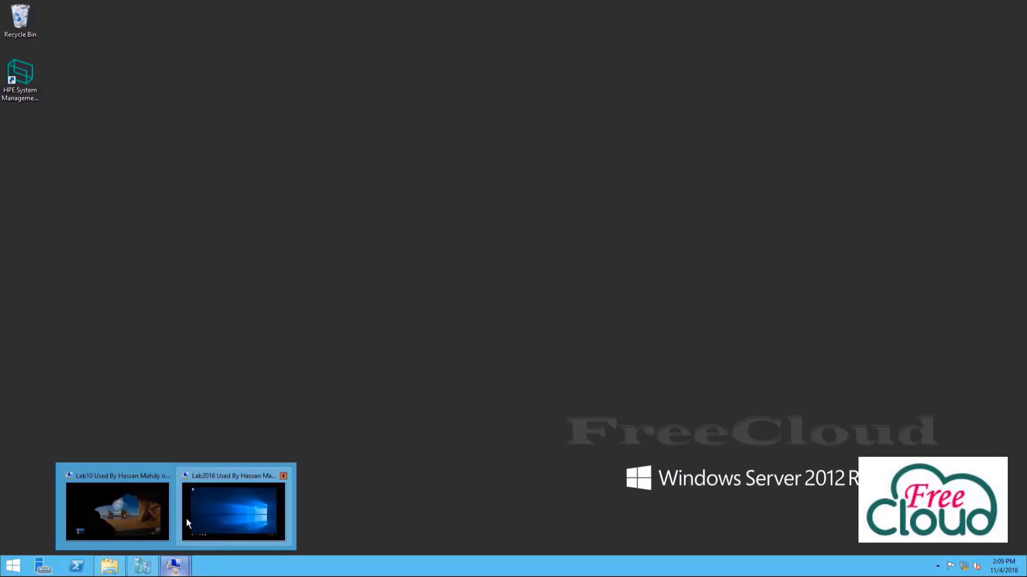
left_click(123, 516)
left_click(434, 449)
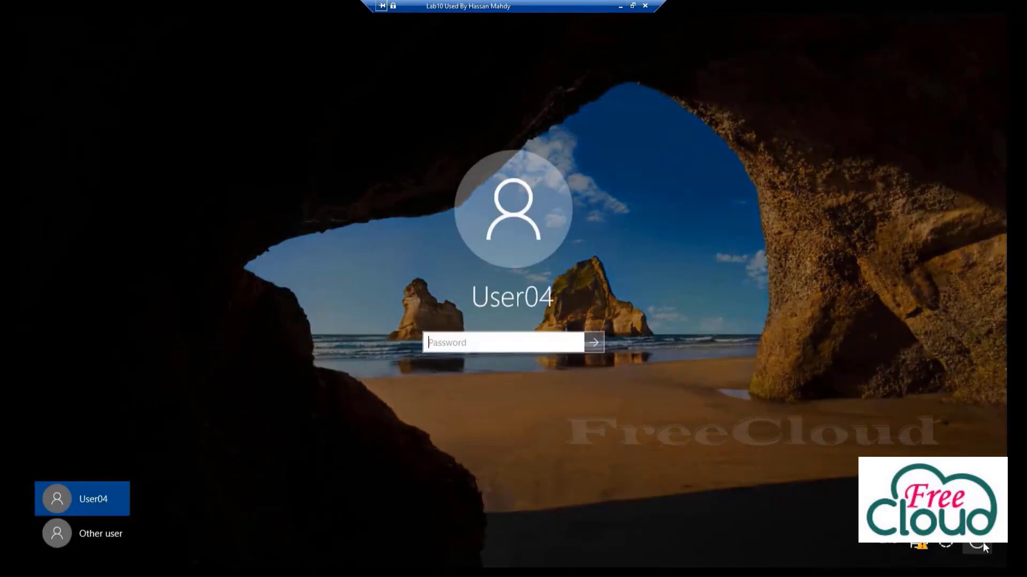
left_click(978, 543)
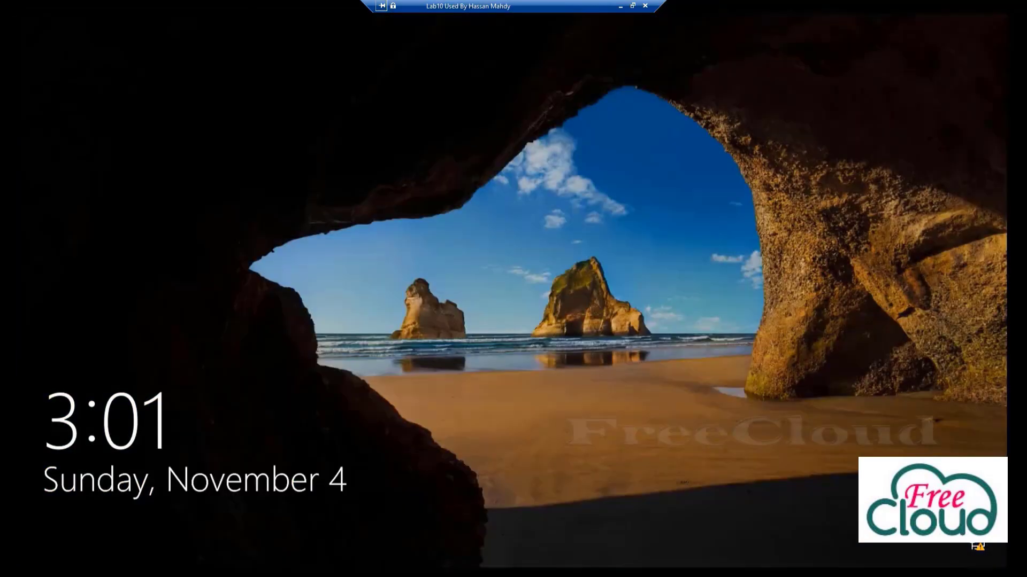
left_click(531, 316)
Sign in through Other user as domain user user01 with the account password
left_click(85, 534)
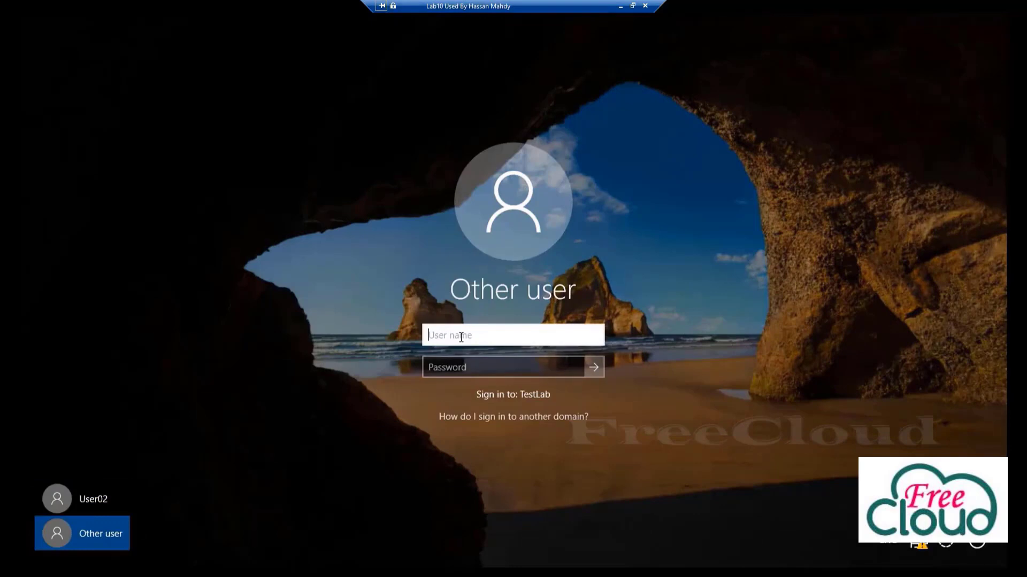
type("user01")
key("Tab")
type("Pa$$w0rd")
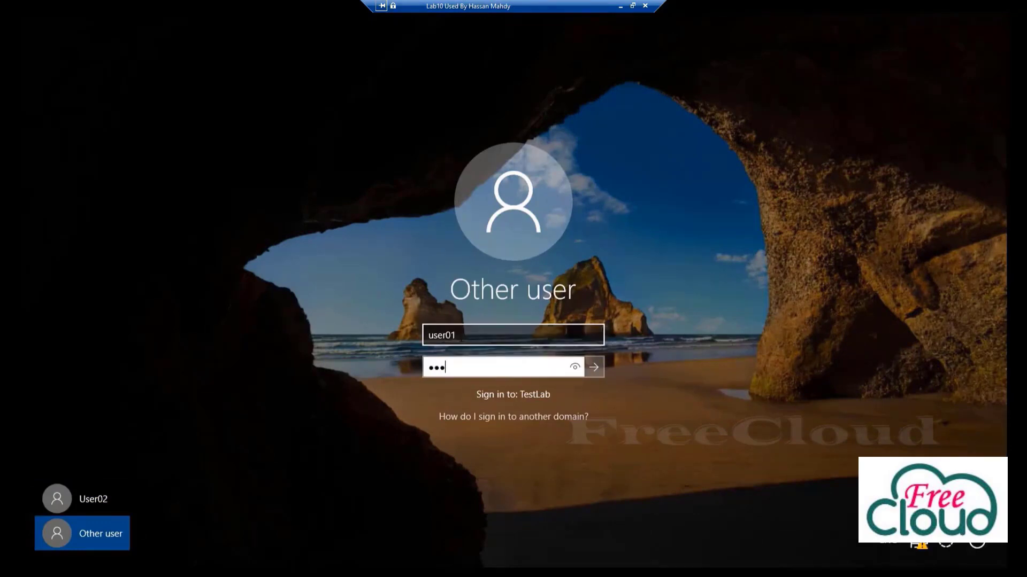
key("Return")
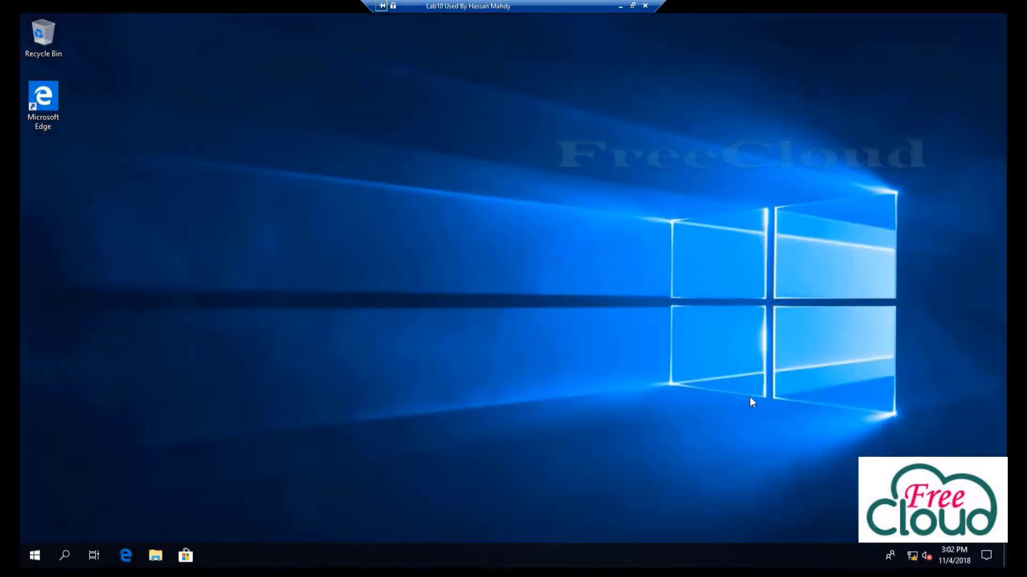
left_click(35, 557)
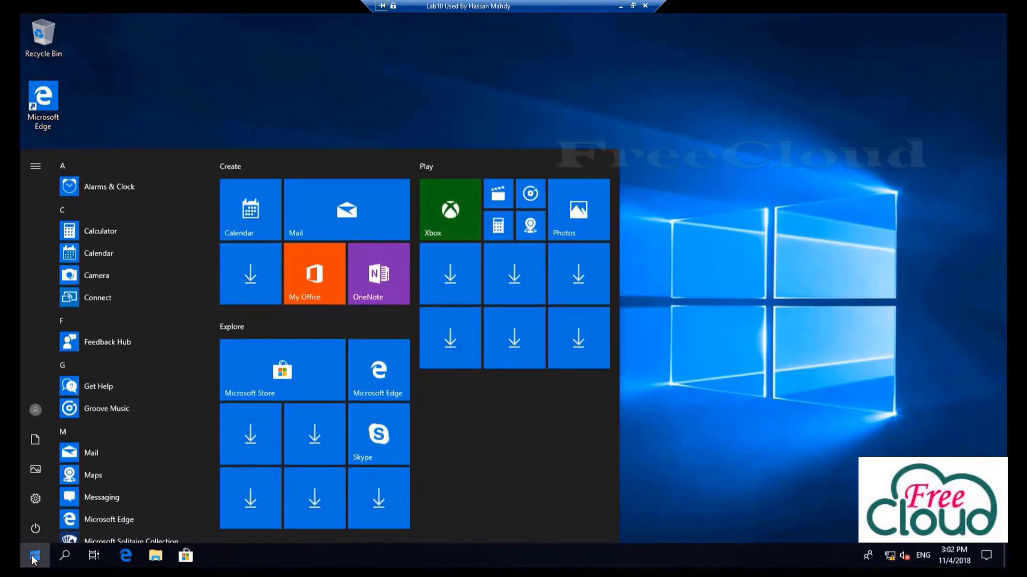
type("cmd")
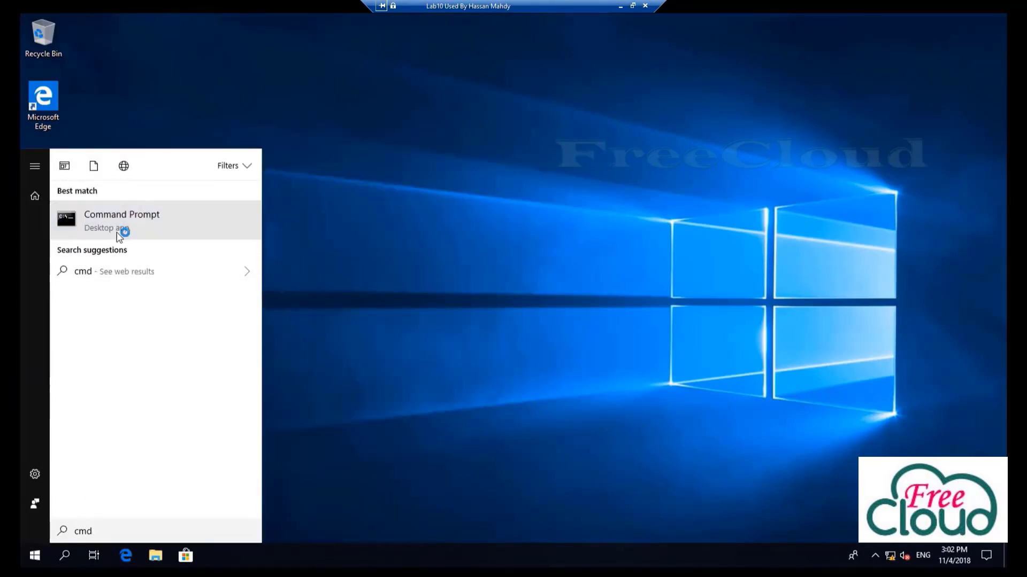
right_click(122, 229)
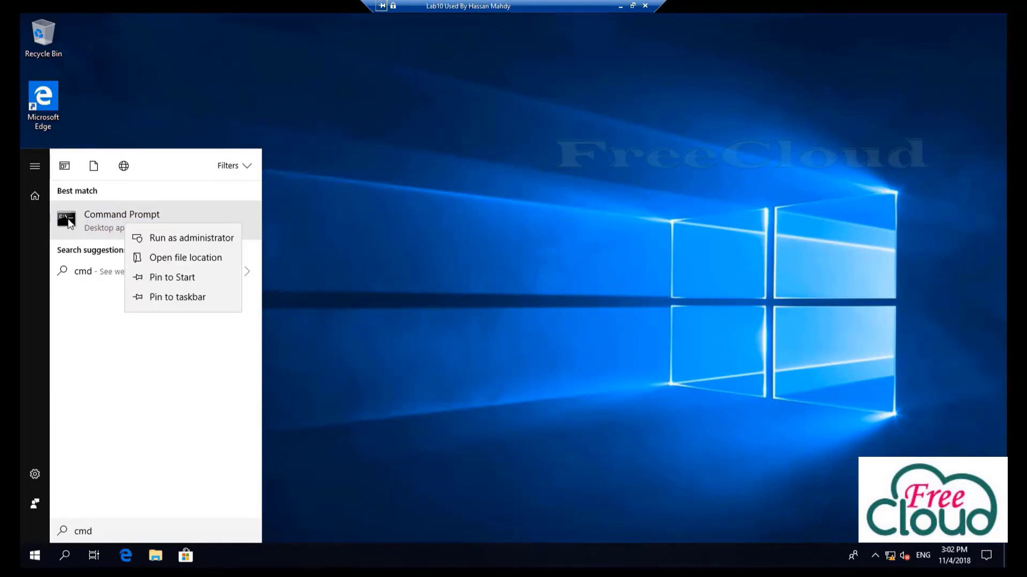
left_click(158, 242)
left_click(454, 362)
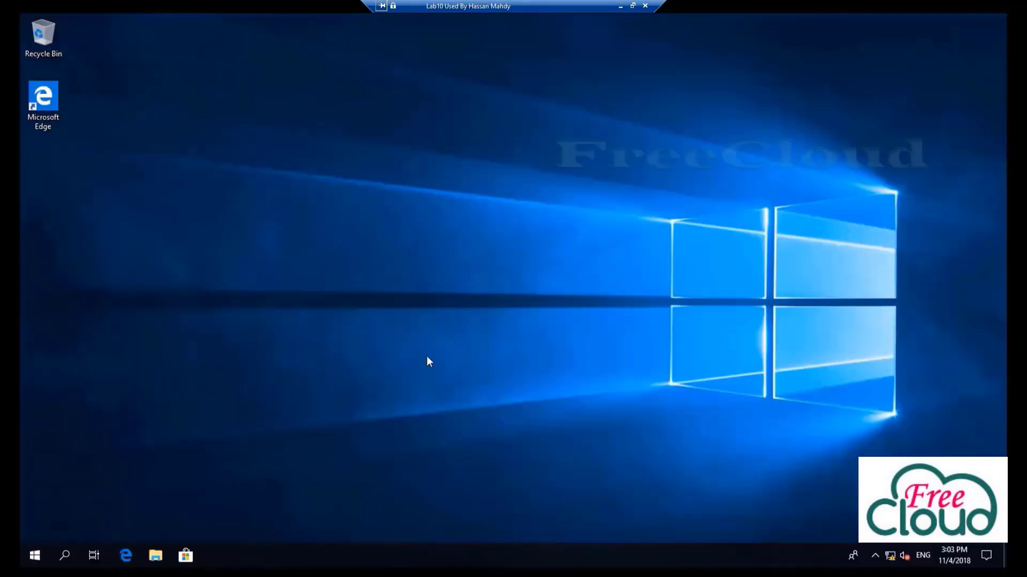
left_click(334, 240)
type("gpresul")
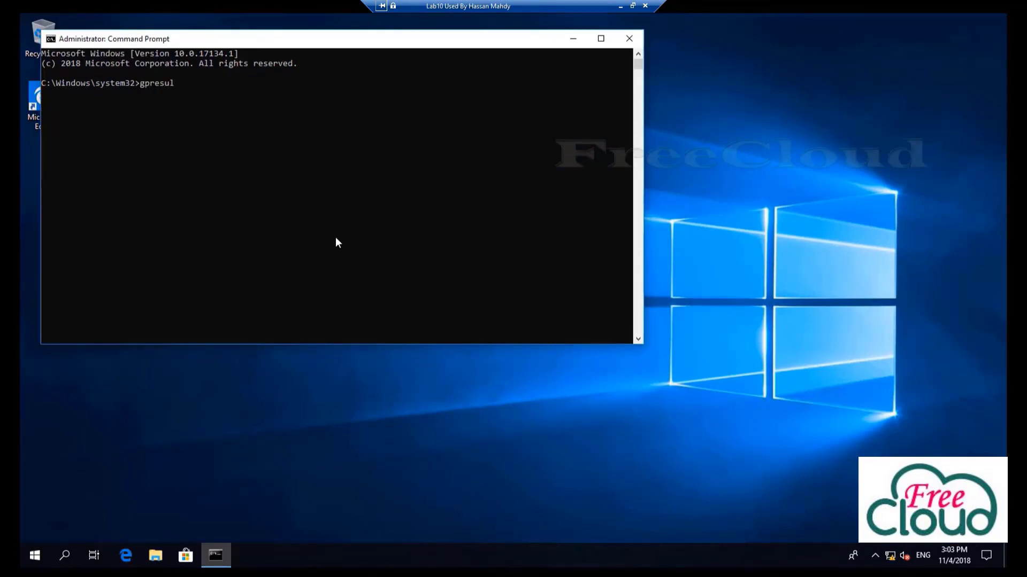
type("t /r")
key("Return")
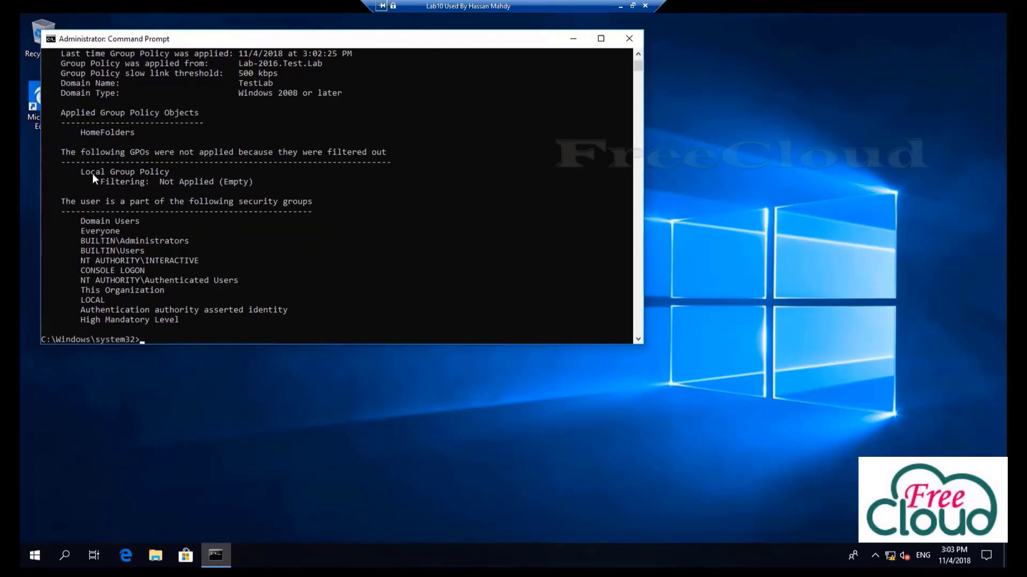
left_click_drag(80, 132, 101, 133)
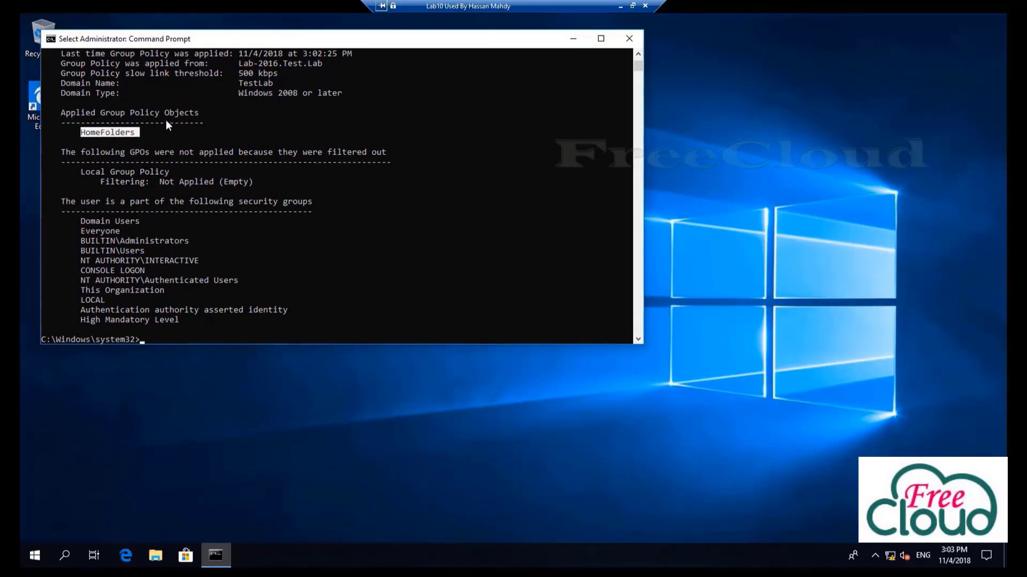
left_click(628, 39)
left_click(875, 558)
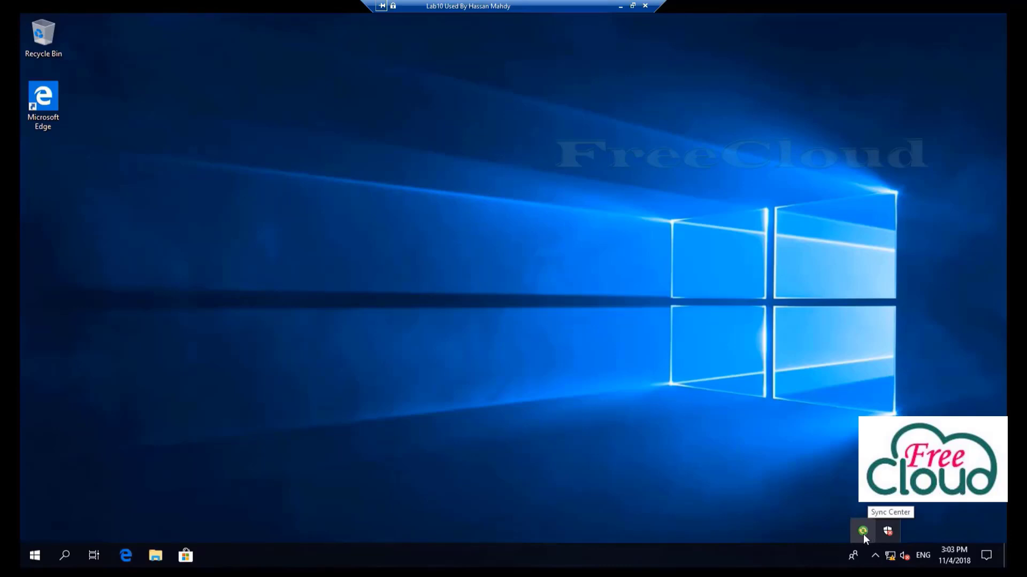
Sync all offline files for the HomeFolders$ partnership in Sync Center, then open File Explorer
left_click(863, 533)
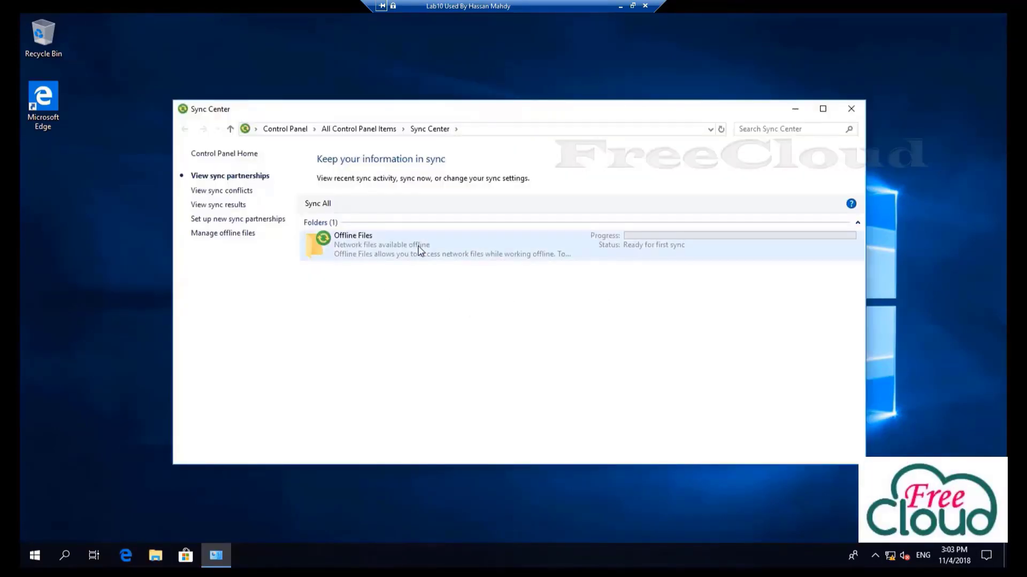
double_click(420, 248)
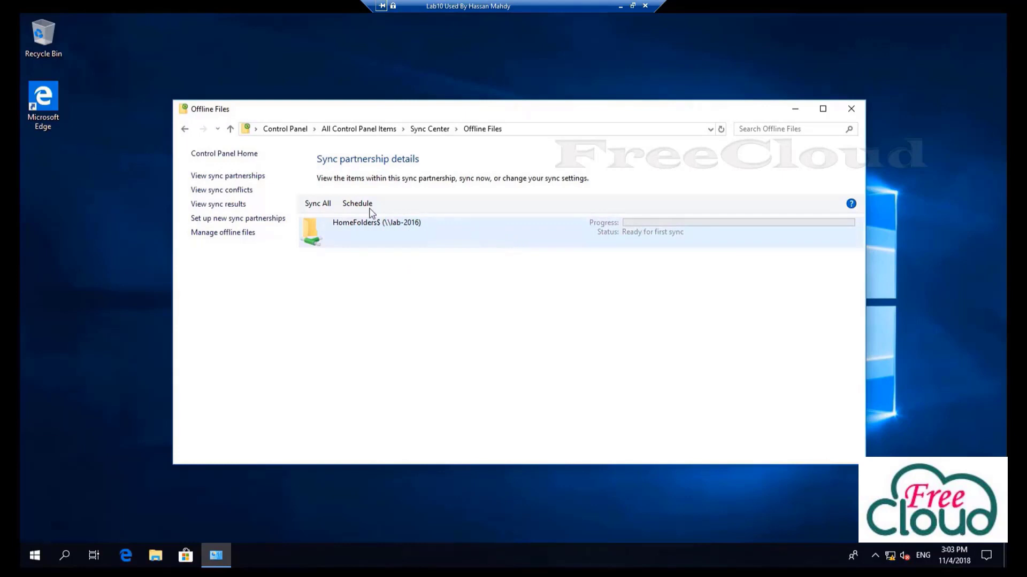
left_click(320, 205)
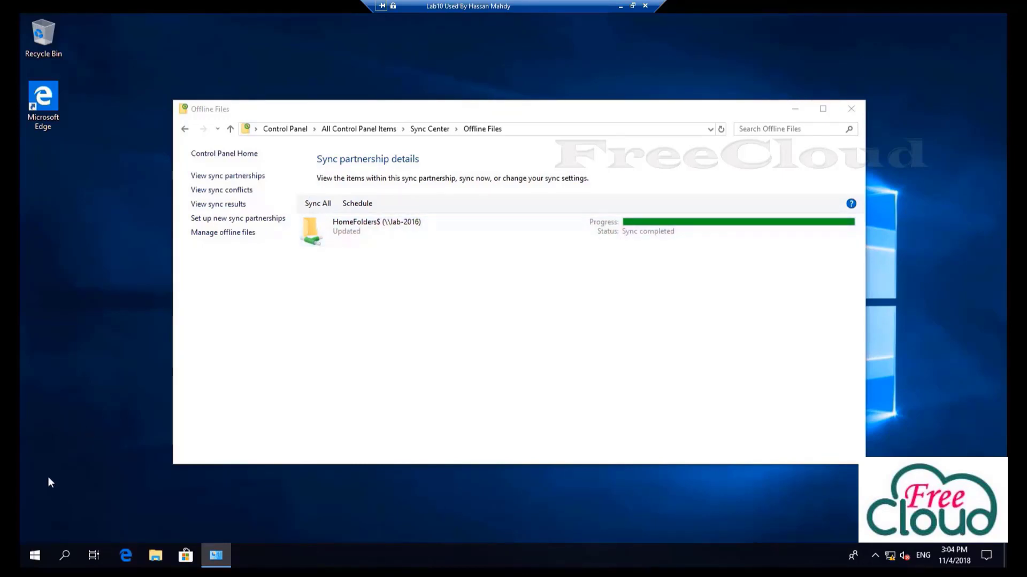
left_click(157, 561)
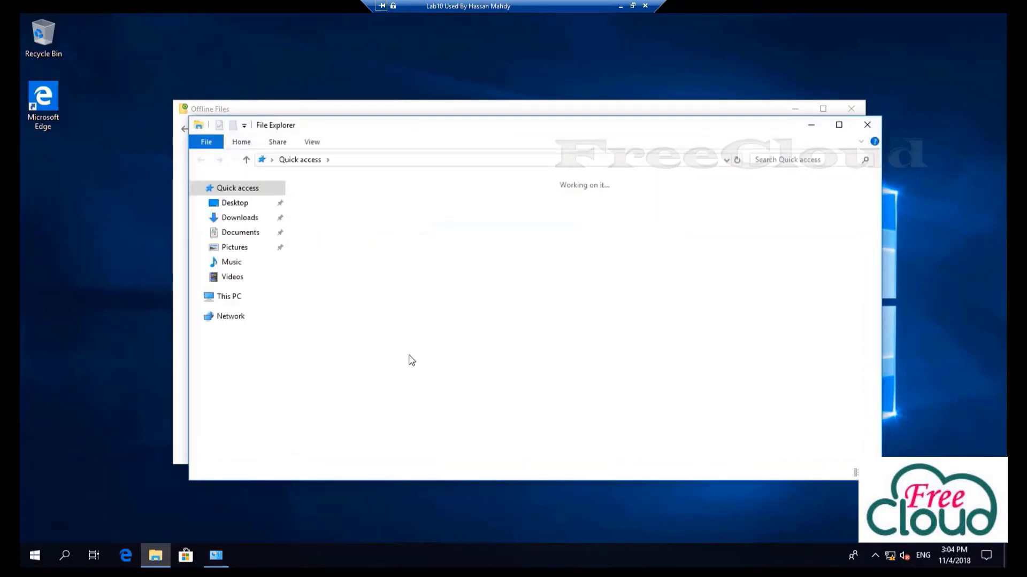
Create a new folder named user01 in Documents
double_click(657, 214)
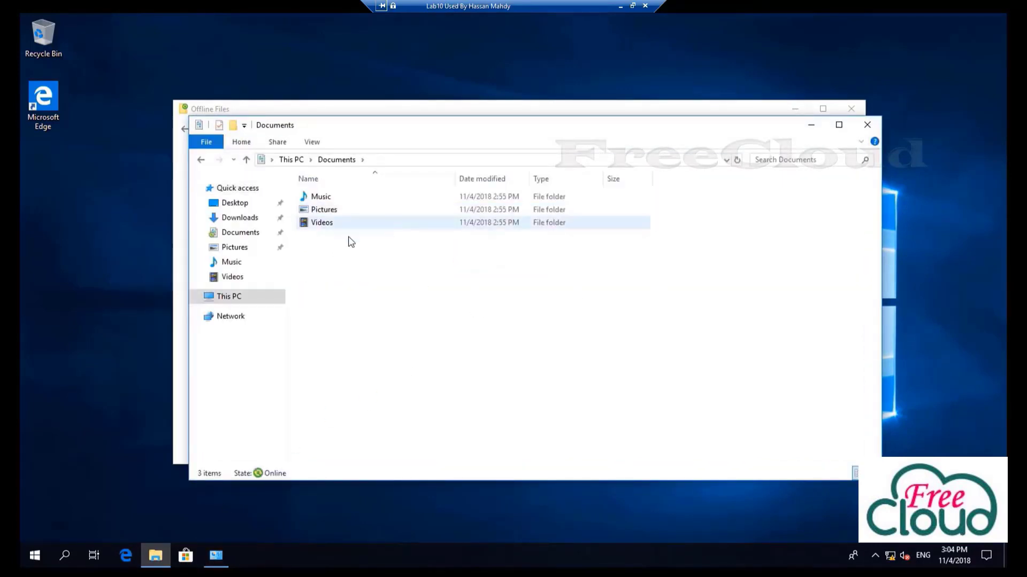
right_click(357, 279)
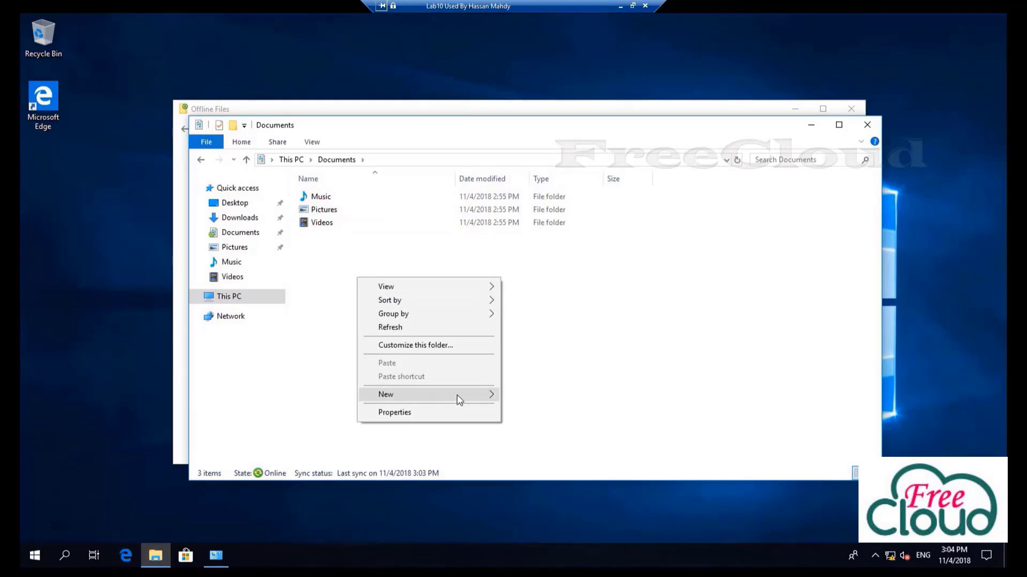
mouse_move(480, 394)
left_click(258, 239)
right_click(396, 301)
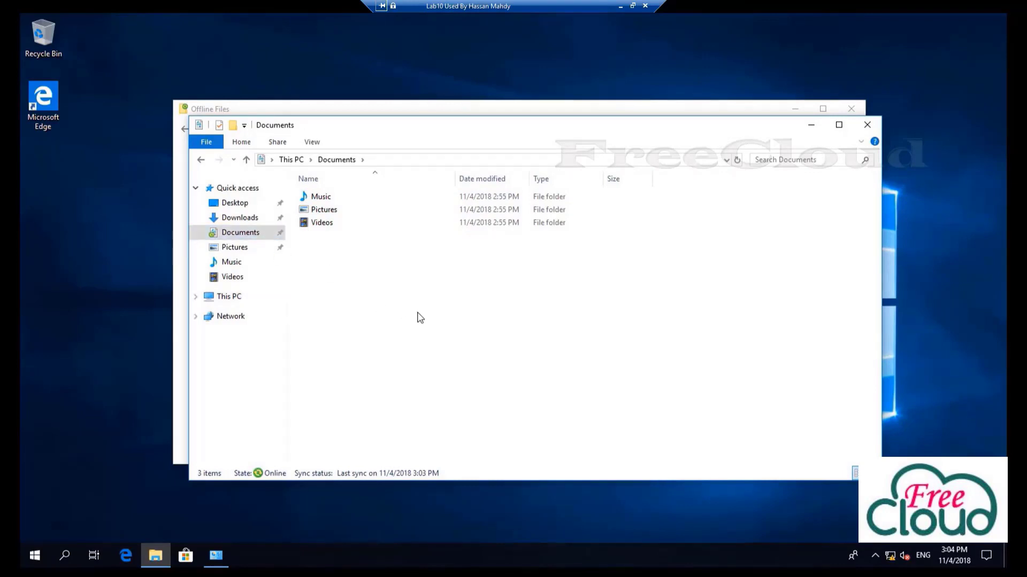
mouse_move(455, 418)
left_click(558, 419)
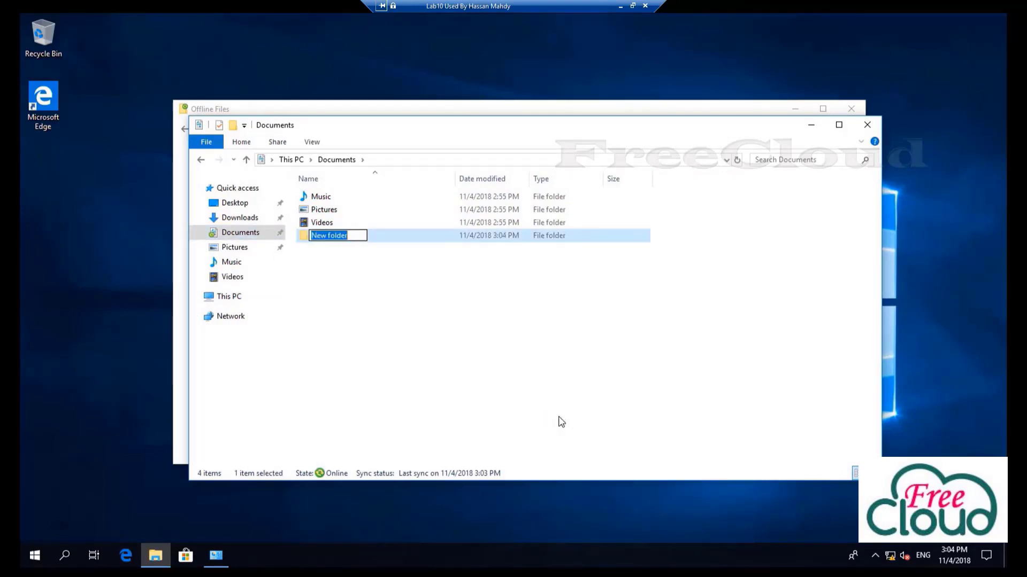
type("user01")
left_click(375, 308)
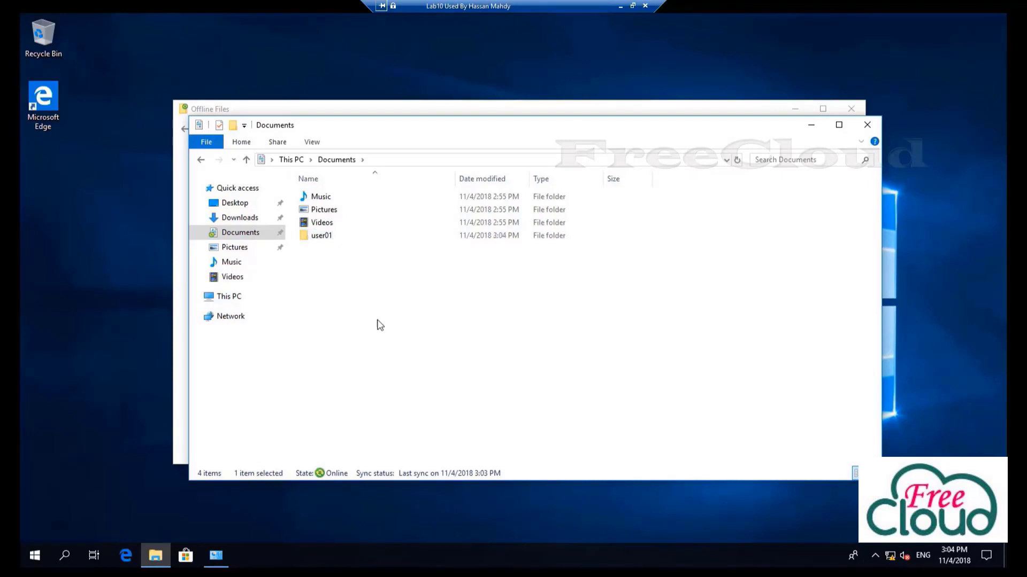
Create a text document named user01 in Documents
right_click(346, 281)
mouse_move(390, 412)
left_click(520, 486)
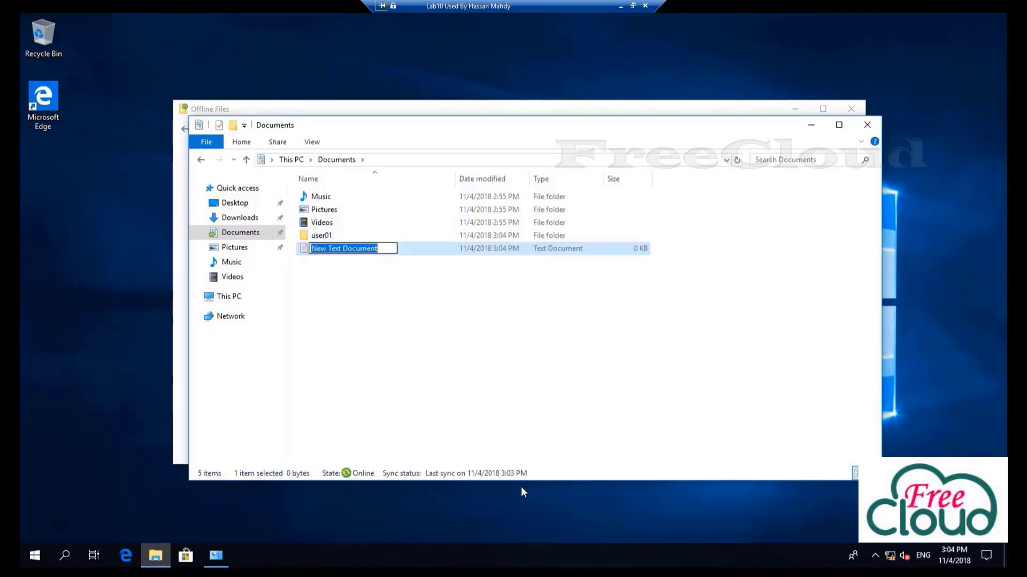
type("user01")
key("Return")
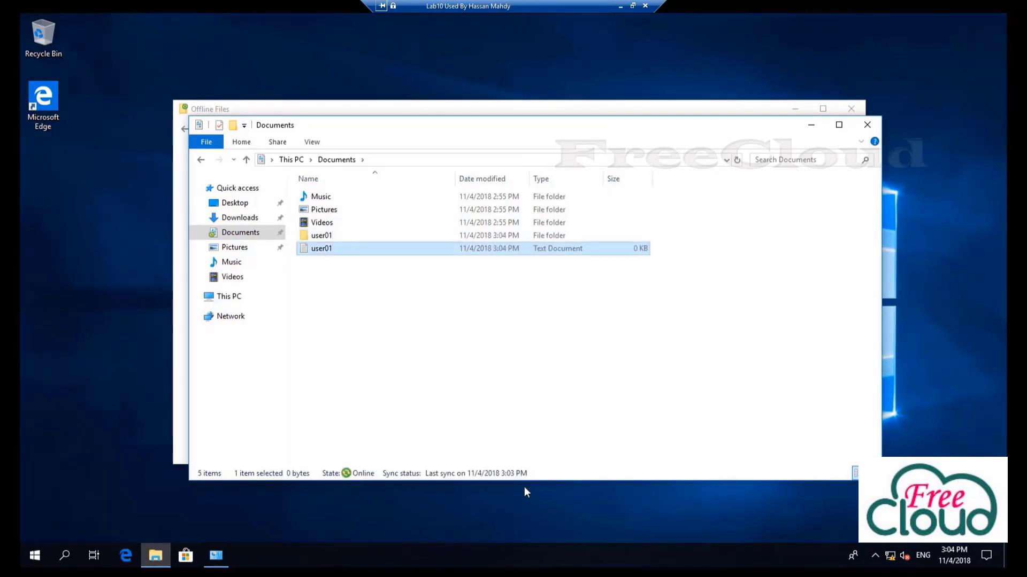
Create a user01 text document inside the user01 folder
double_click(321, 235)
right_click(368, 275)
mouse_move(417, 408)
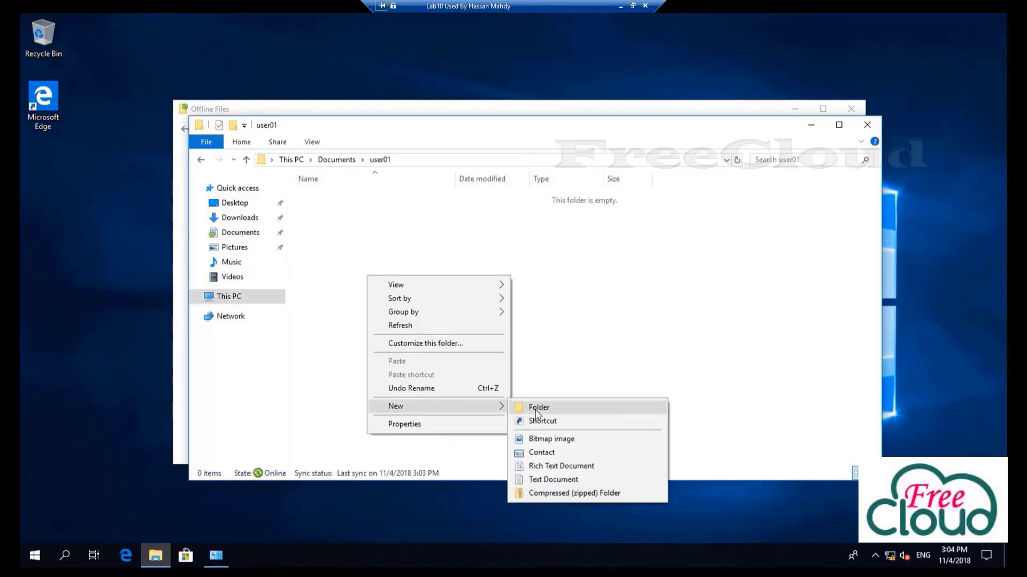
left_click(546, 479)
type("user01")
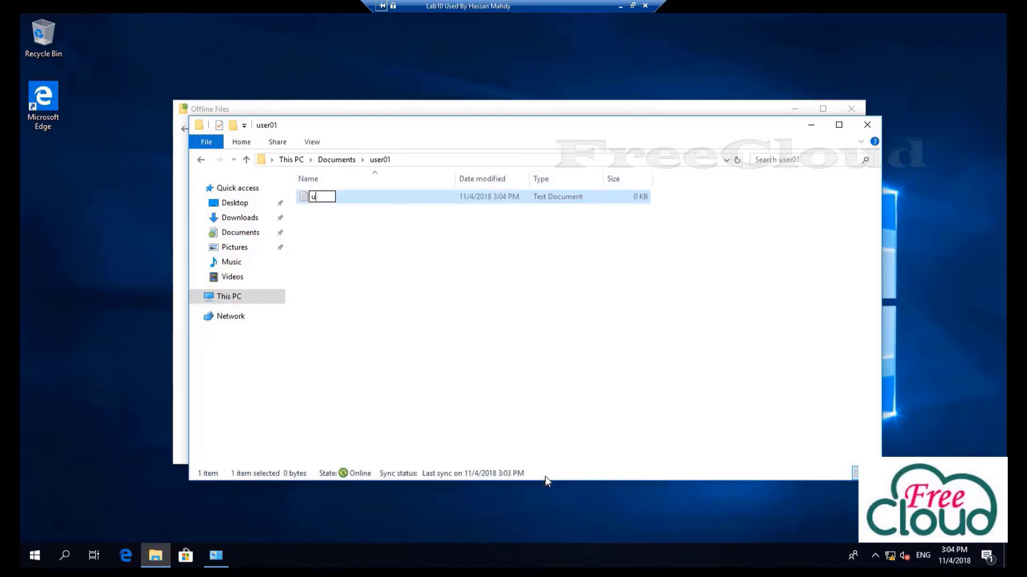
left_click(449, 384)
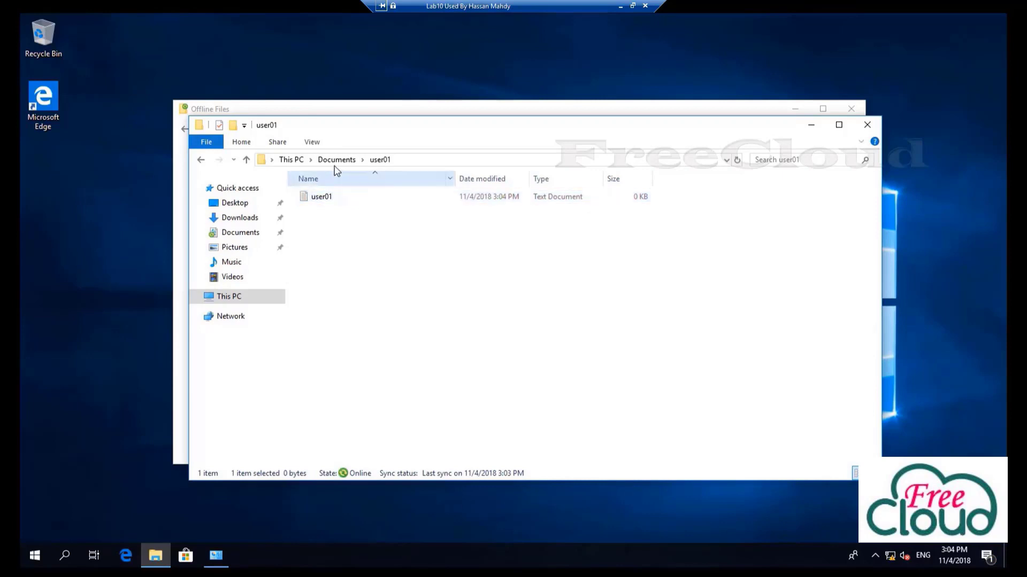
Add 'install file server' to the user01 text file in Documents and save it
left_click(334, 161)
double_click(325, 249)
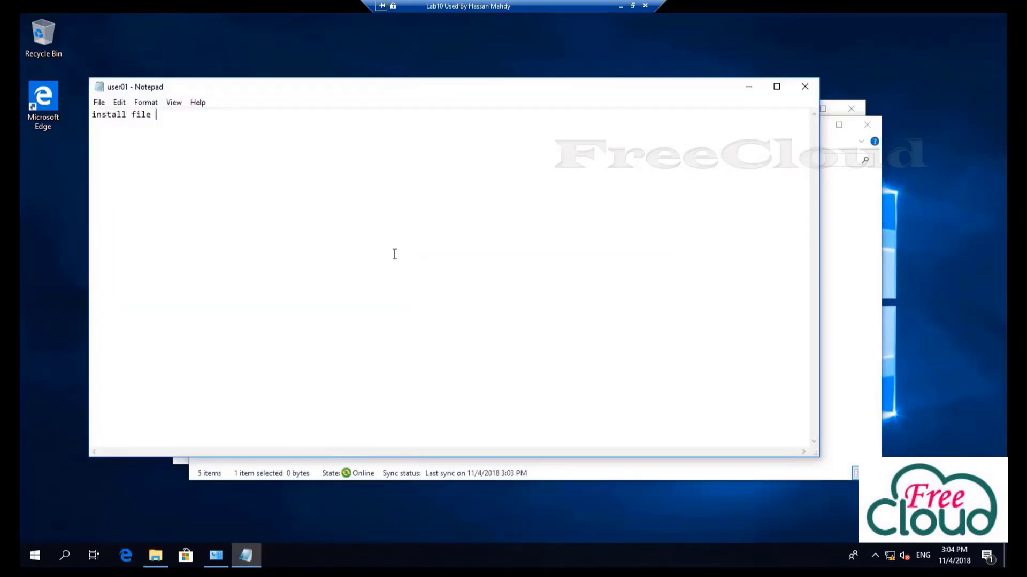
left_click(805, 87)
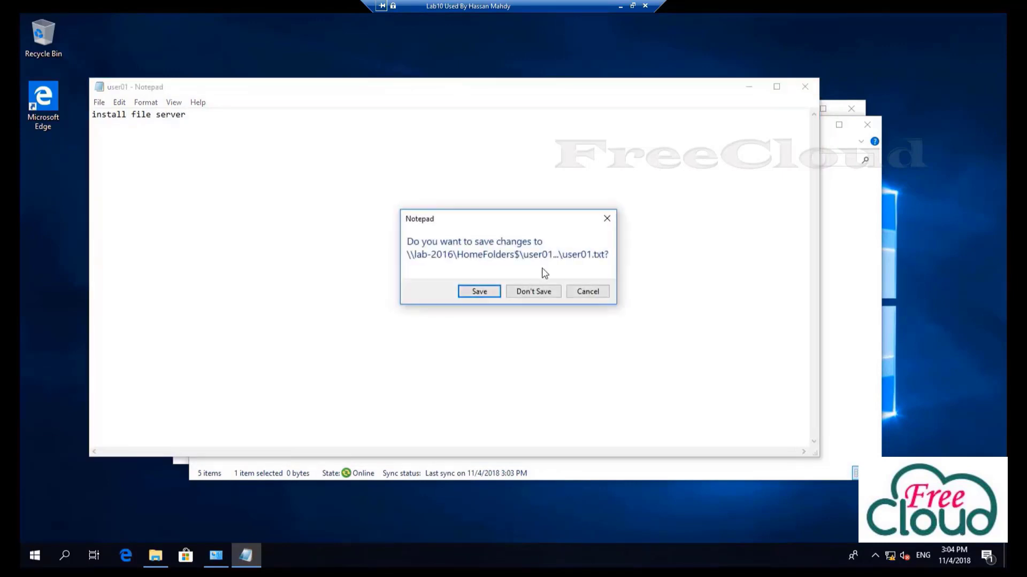
left_click(488, 292)
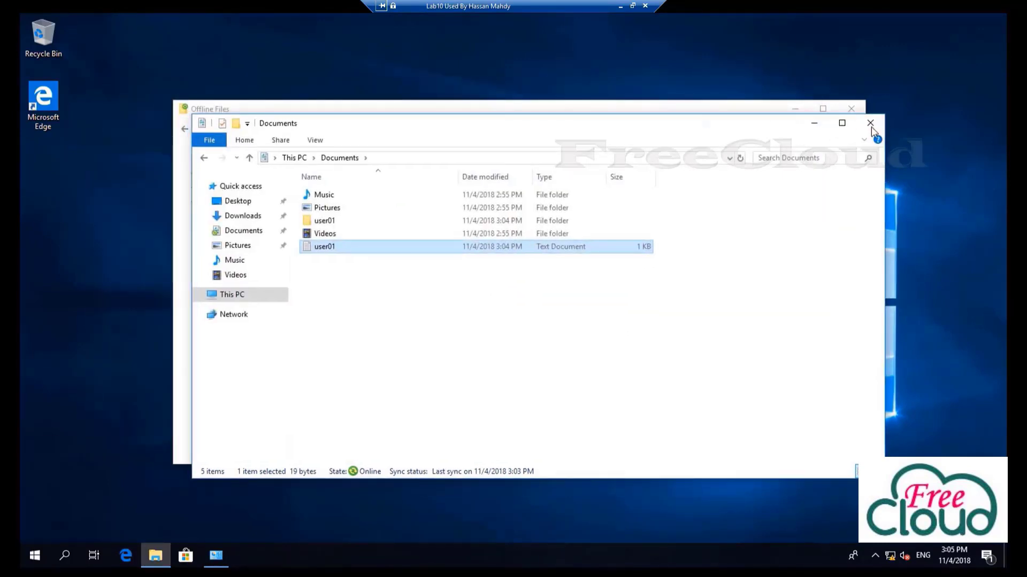
Close Explorer, re-sync all offline files, and confirm Offline Files is enabled in its settings
key("alt+F4")
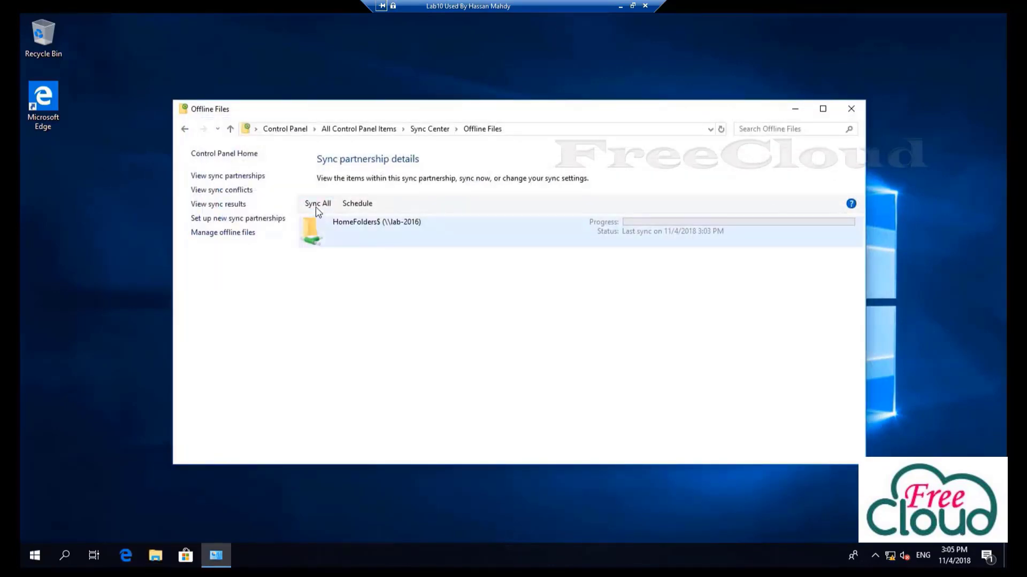
left_click(316, 205)
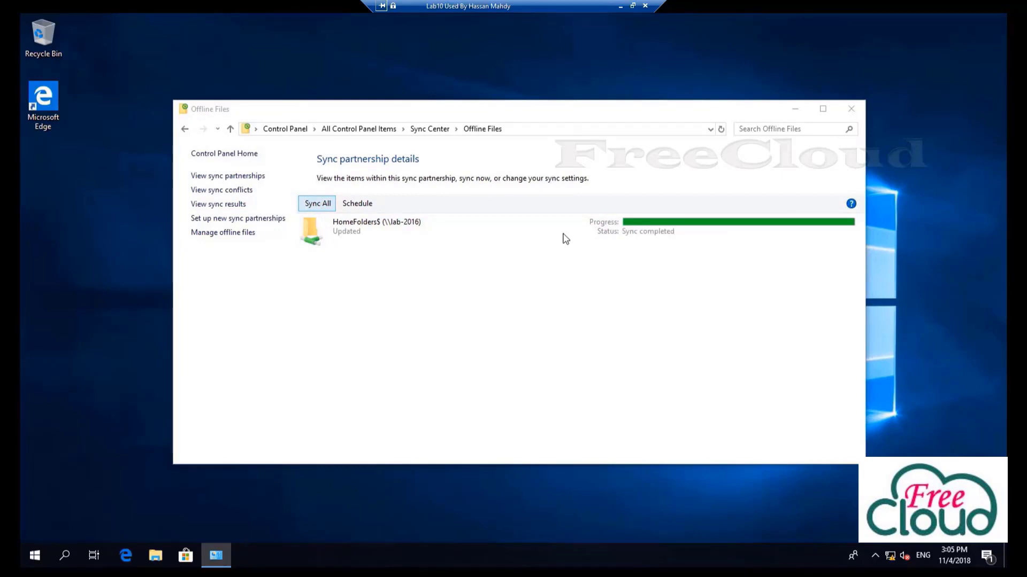
left_click(213, 234)
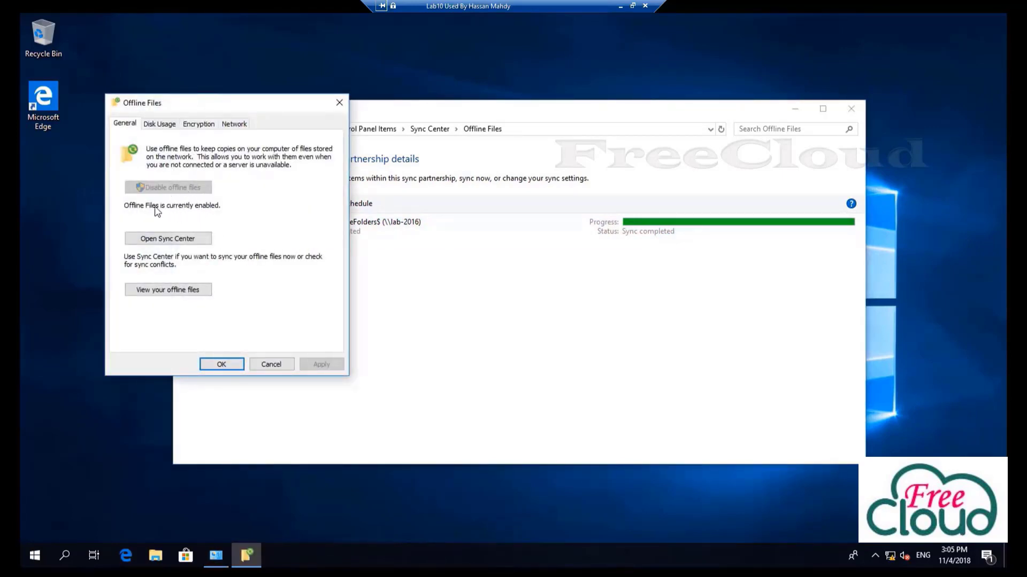
left_click(222, 365)
right_click(35, 558)
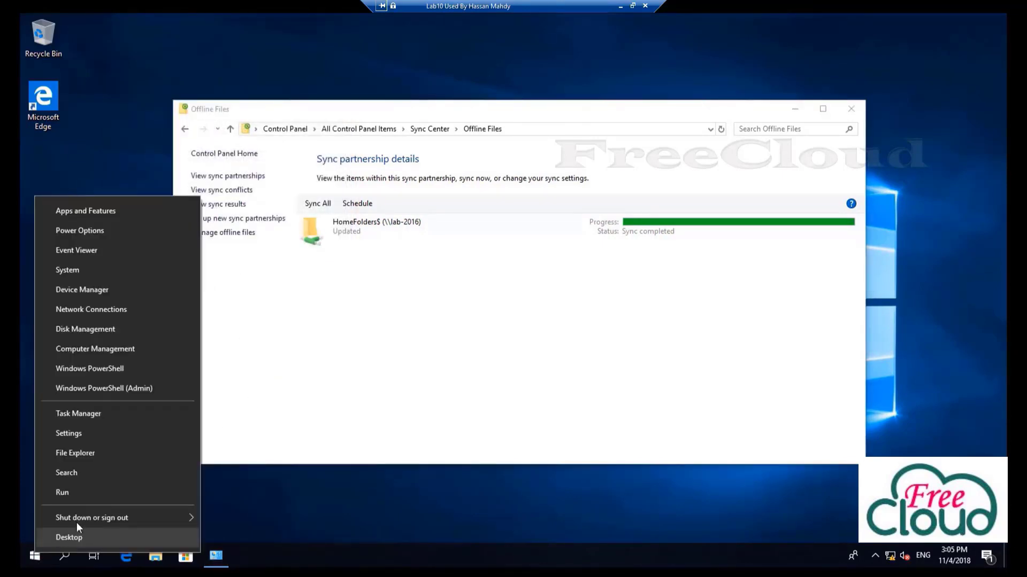
Sign out and sign back in through Other user as user02 with the account password
mouse_move(76, 519)
left_click(243, 475)
left_click(638, 393)
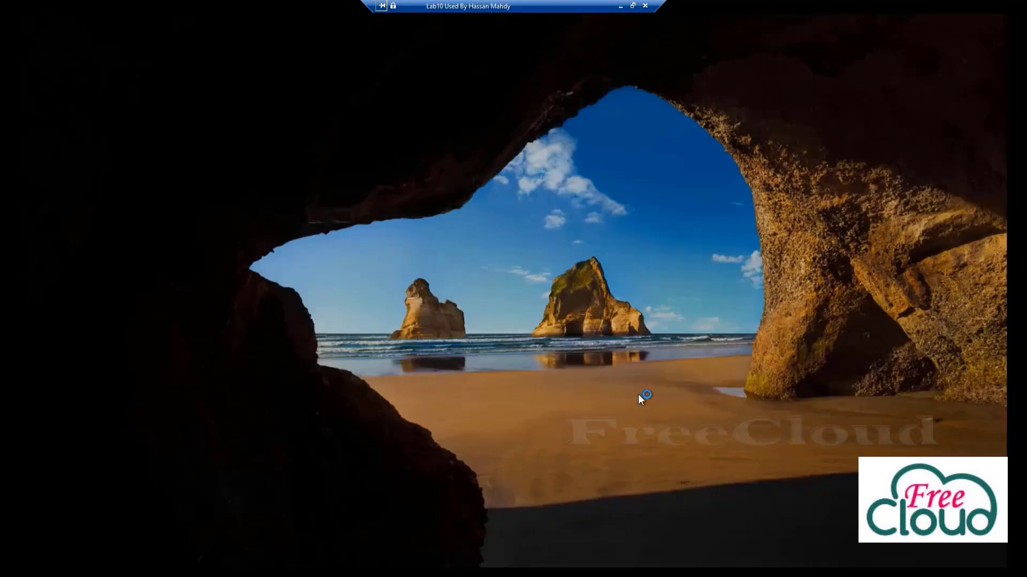
left_click(92, 533)
type("user02")
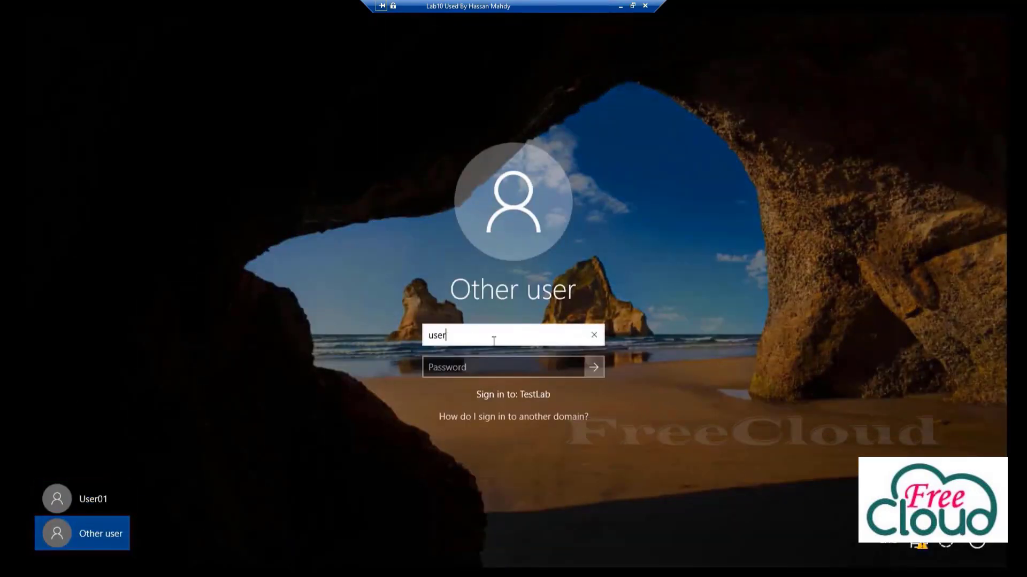
key("Tab")
type("Pa$")
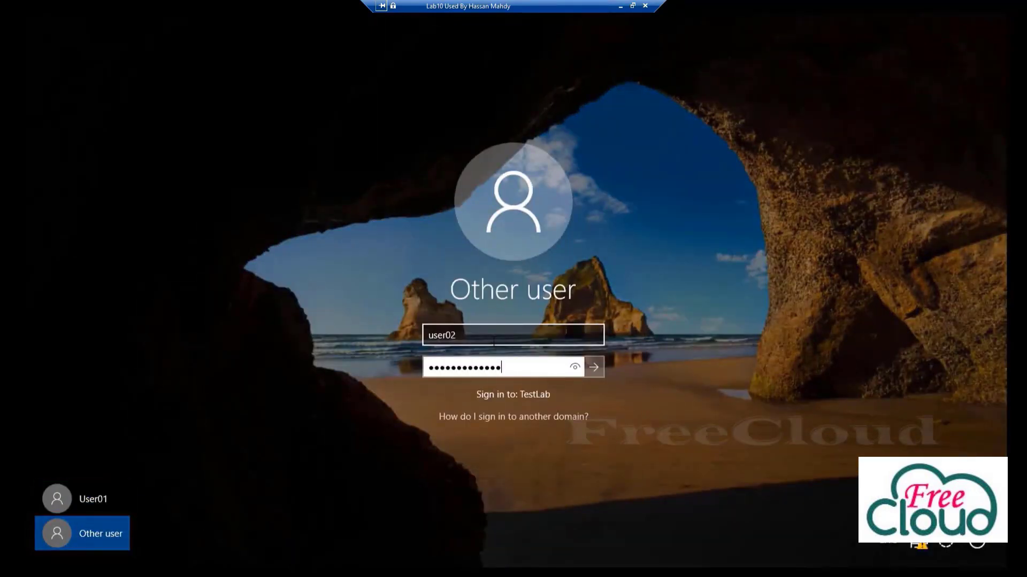
key("Return")
Run gpresult /r in Command Prompt and highlight HomeFolders among the applied GPOs
left_click(39, 552)
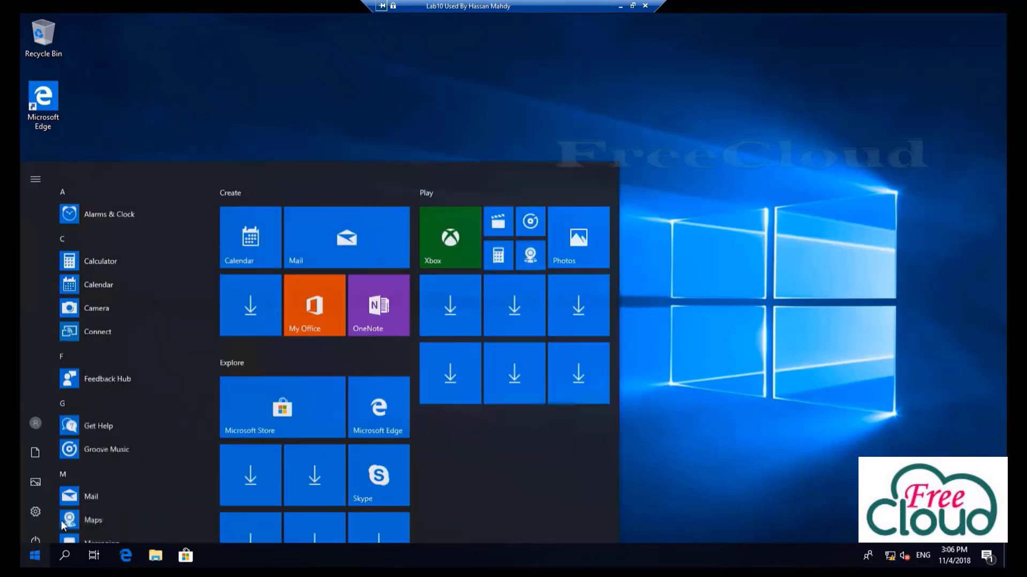
type("cmd")
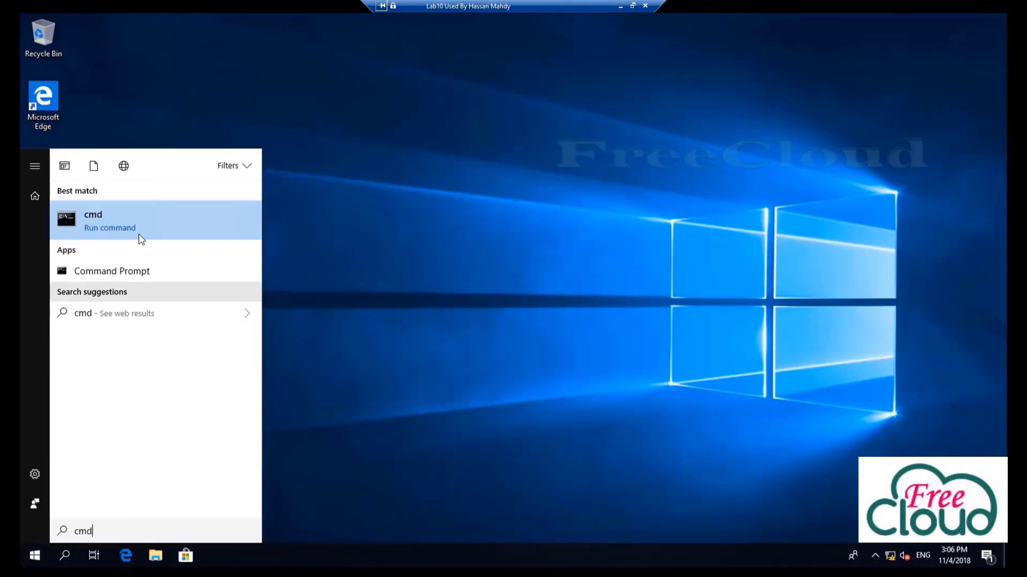
left_click(126, 218)
left_click(455, 259)
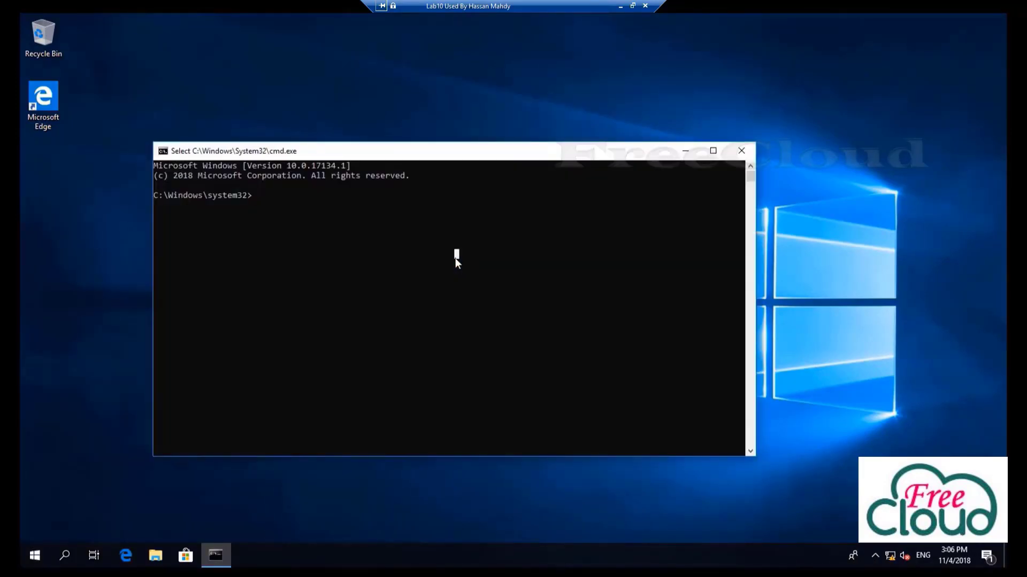
key("Escape")
type("gpresult /r")
key("Return")
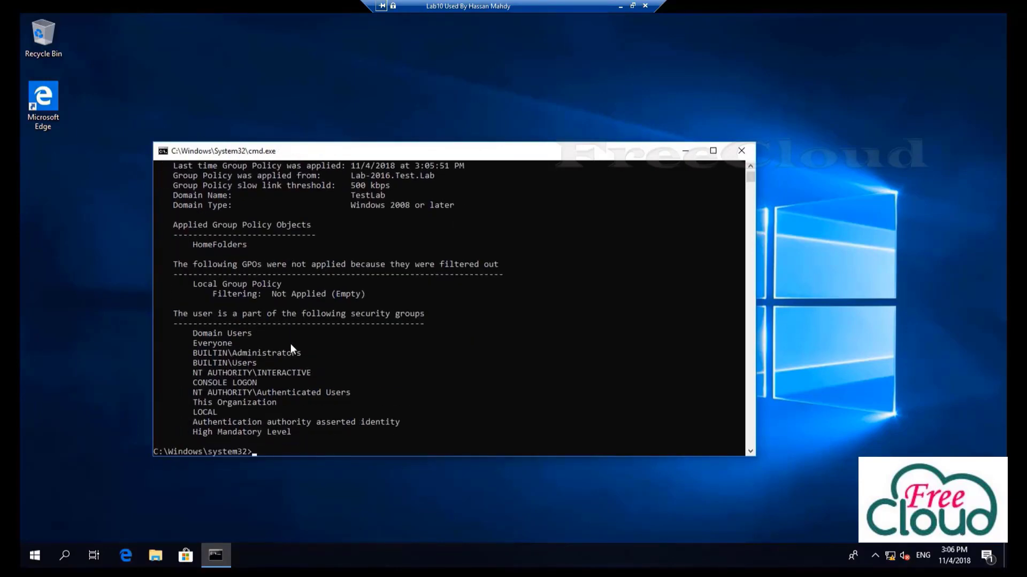
scroll(285, 334, "up", 1)
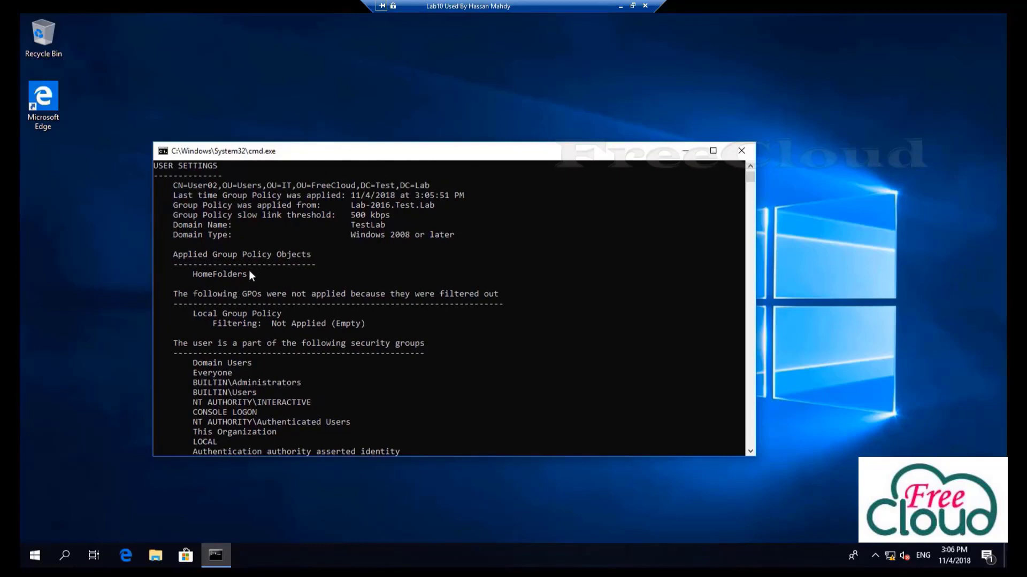
left_click_drag(251, 274, 210, 275)
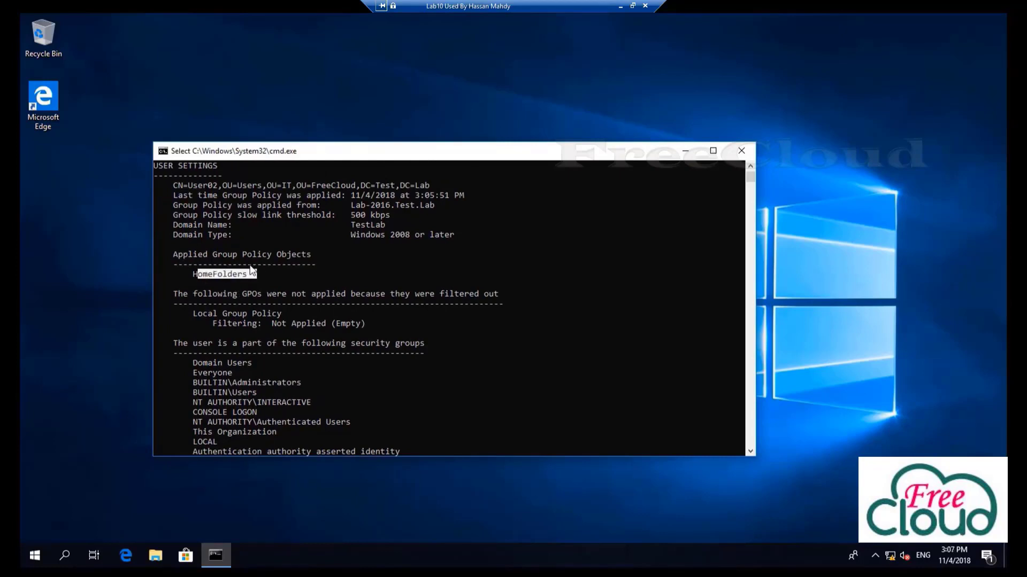
left_click(876, 555)
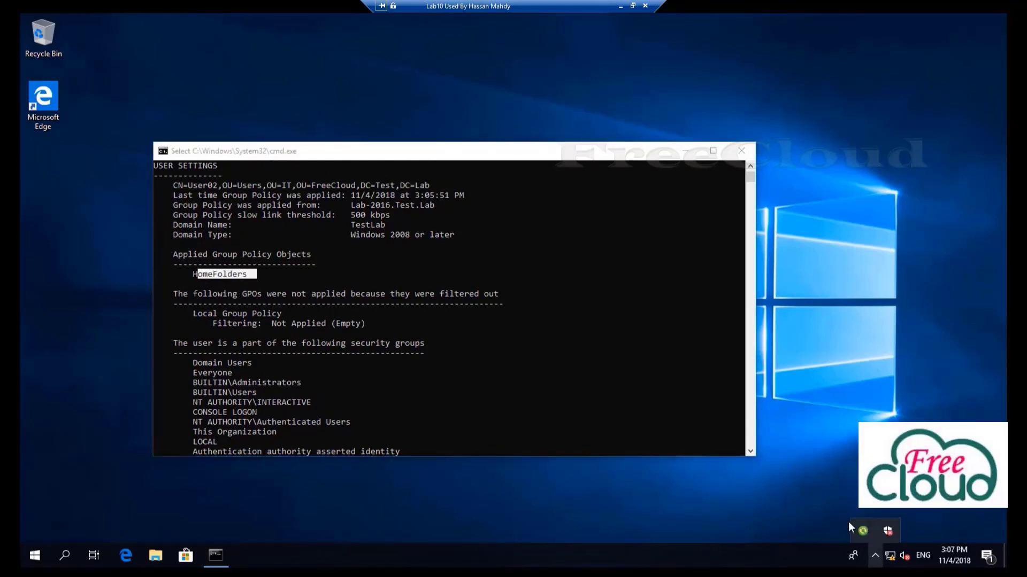
Sync all offline files, check the HomeFolders$ partnership and Offline Files settings, then open File Explorer
left_click(861, 530)
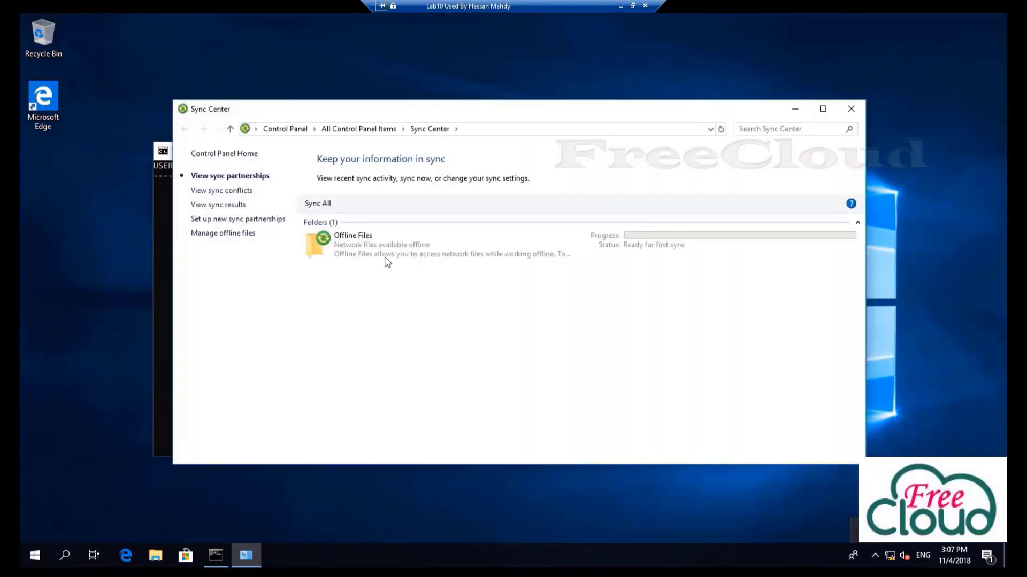
left_click(328, 204)
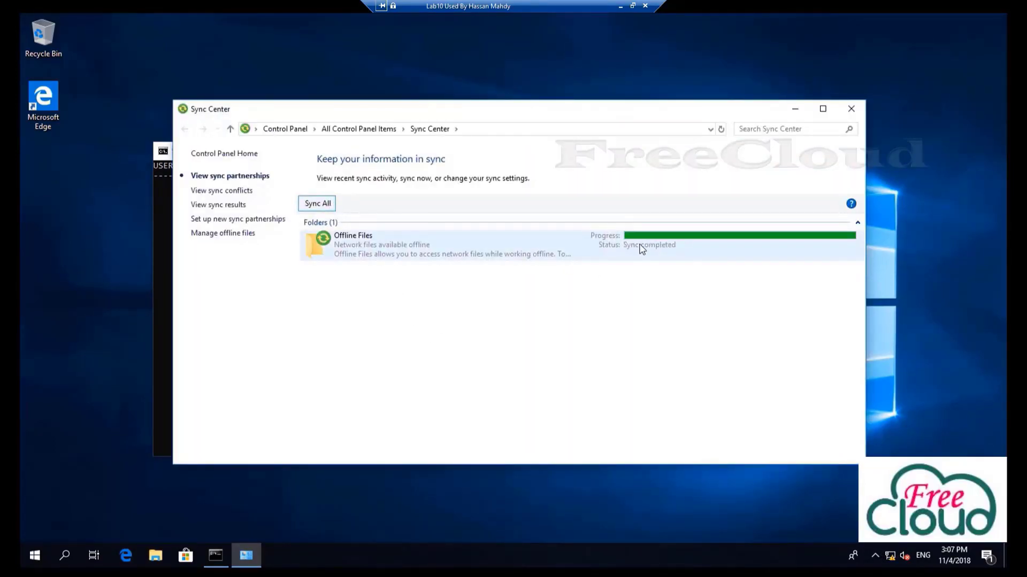
double_click(416, 241)
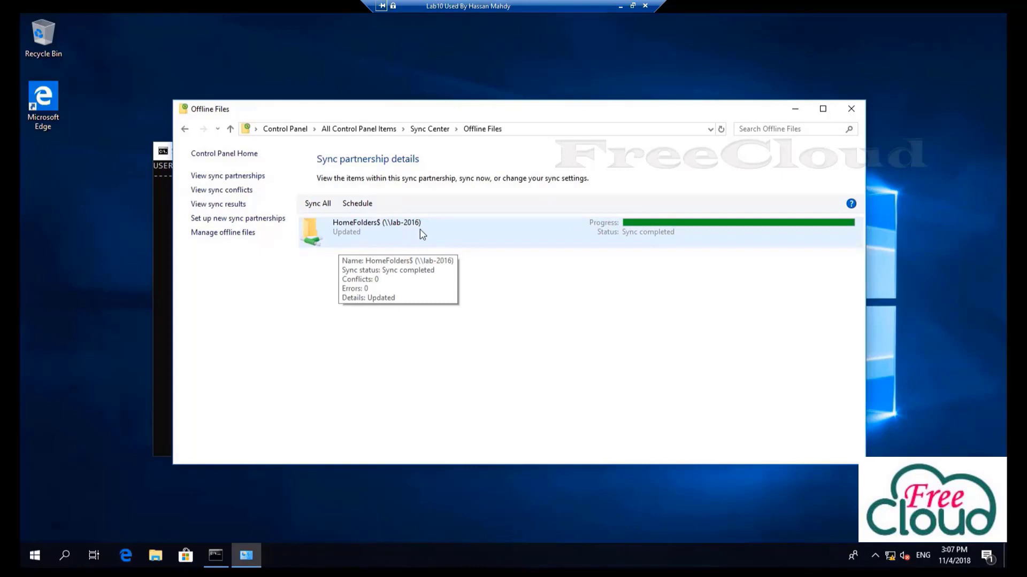
left_click(226, 234)
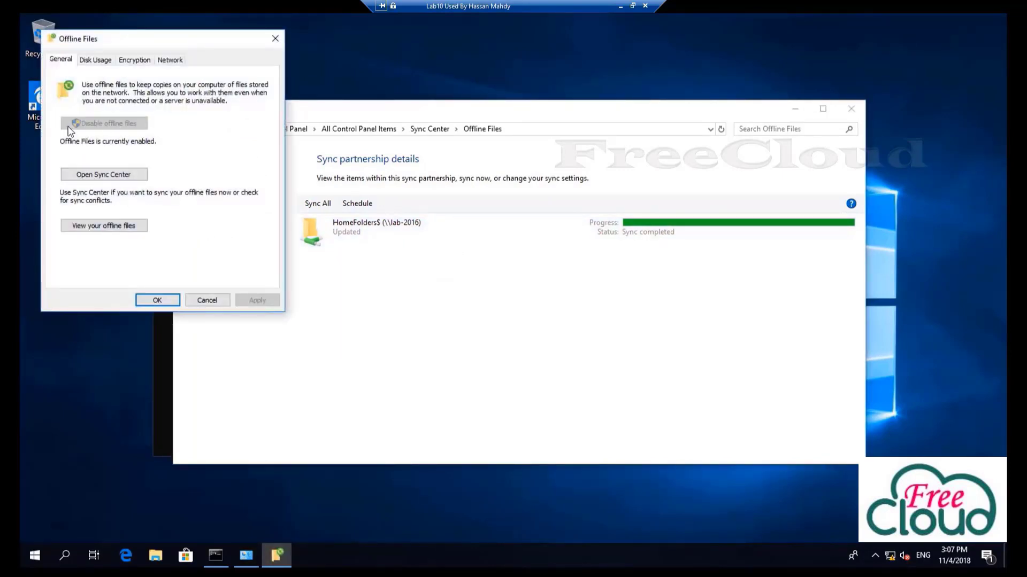
left_click(163, 300)
left_click(156, 556)
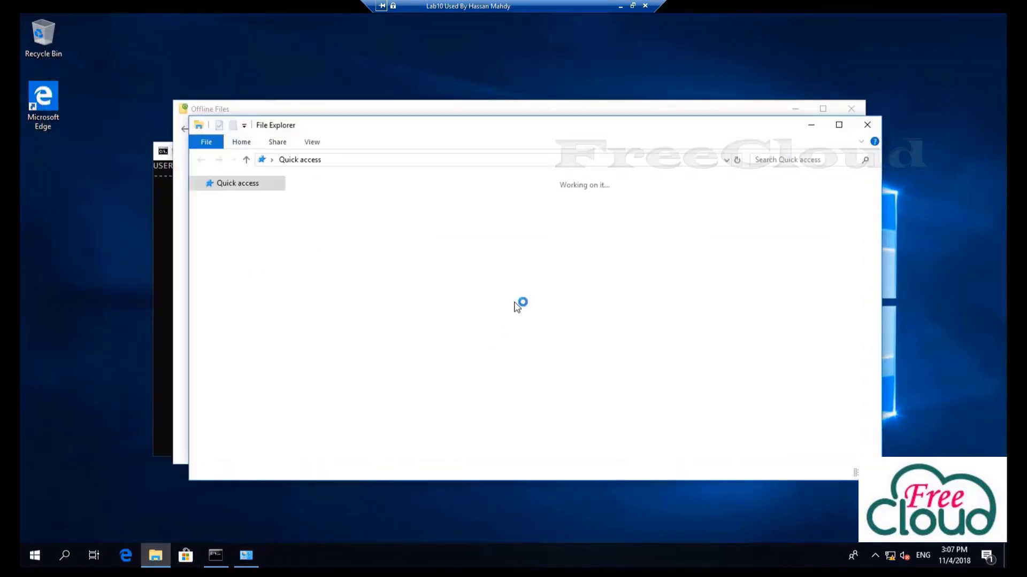
Create a new folder named user02 in Documents
double_click(615, 211)
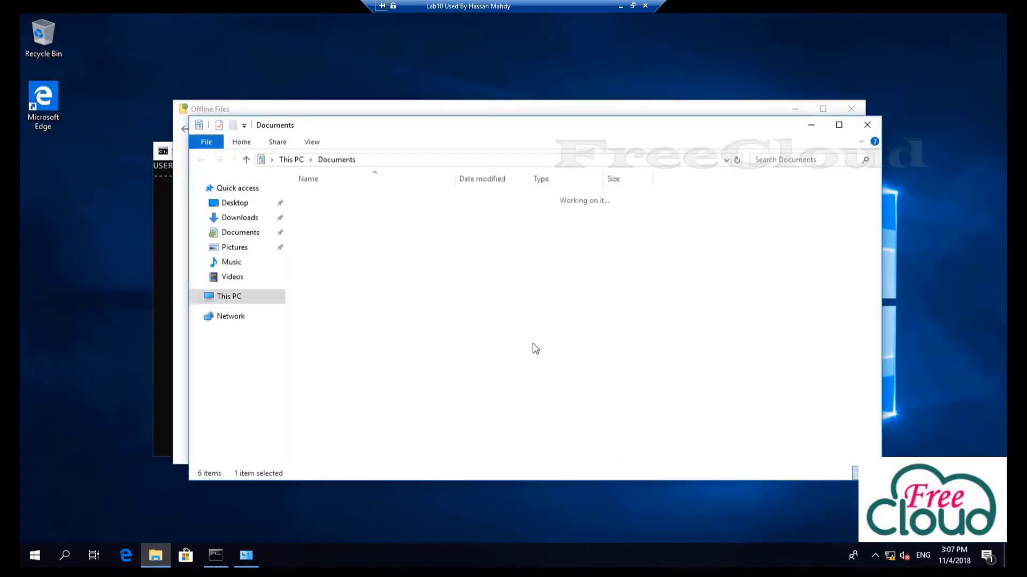
right_click(328, 259)
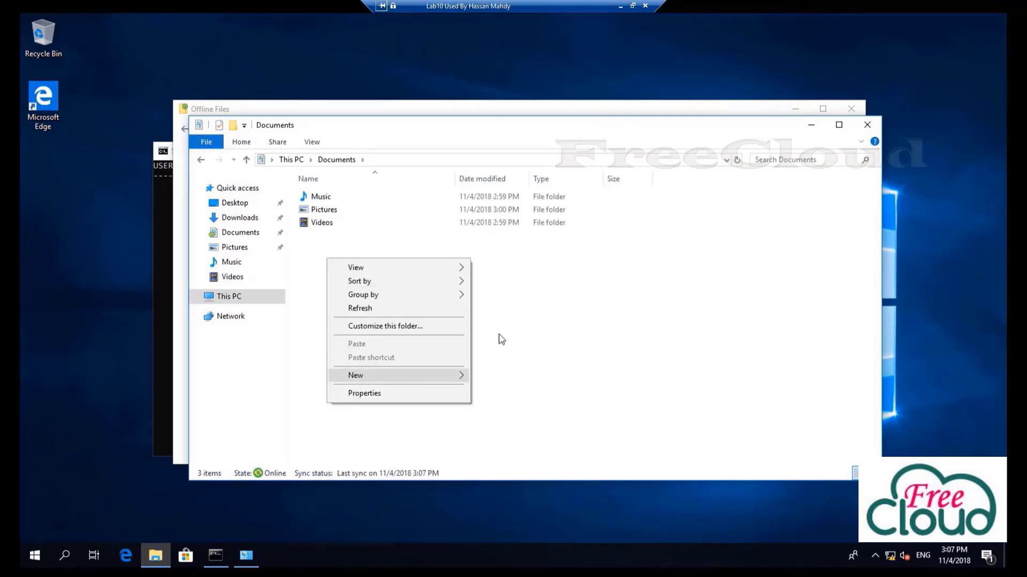
mouse_move(452, 378)
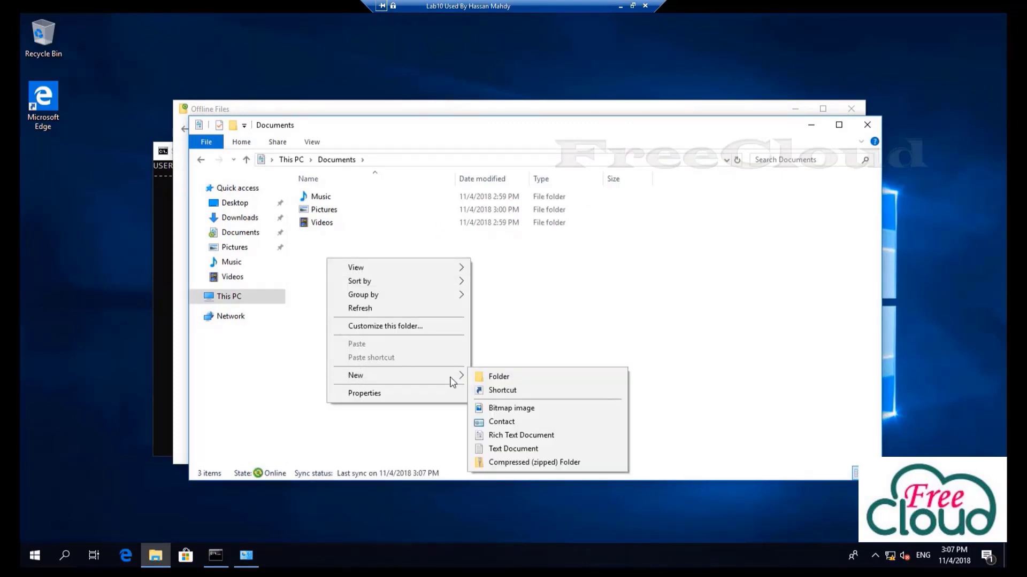
left_click(491, 377)
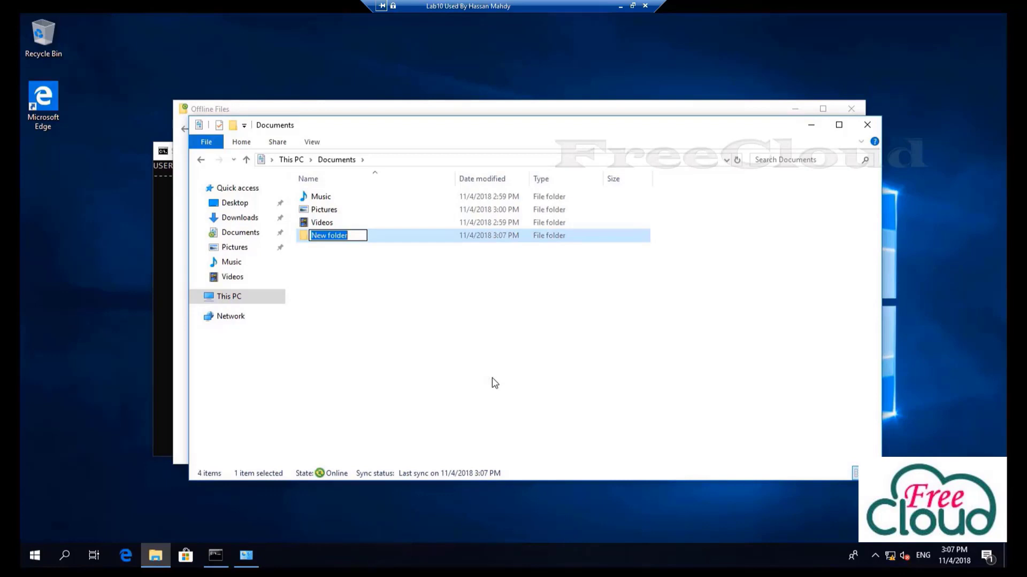
type("user02")
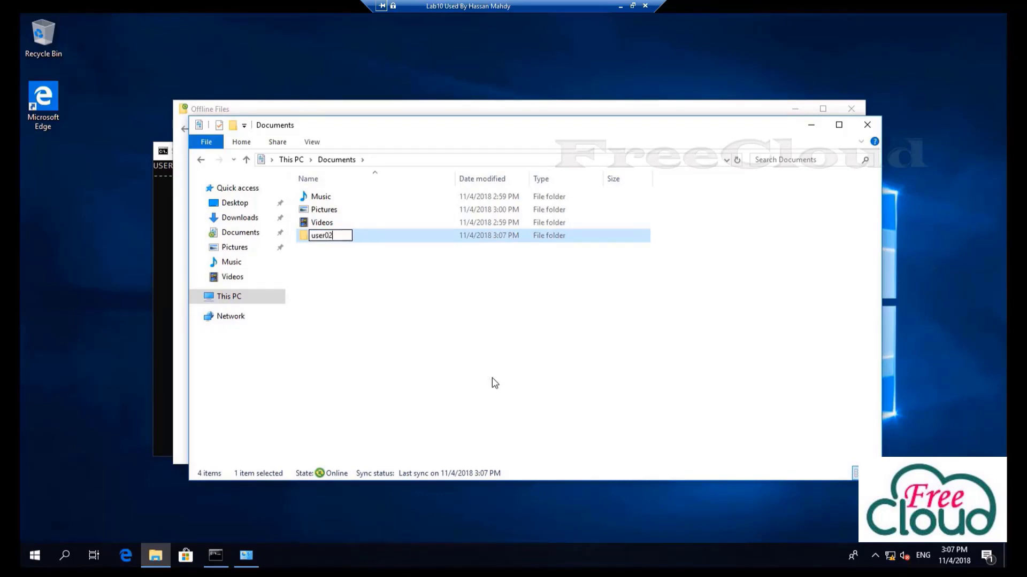
Create a user02 text document in Documents, edit it, and save the changes
right_click(492, 378)
mouse_move(527, 507)
left_click(690, 495)
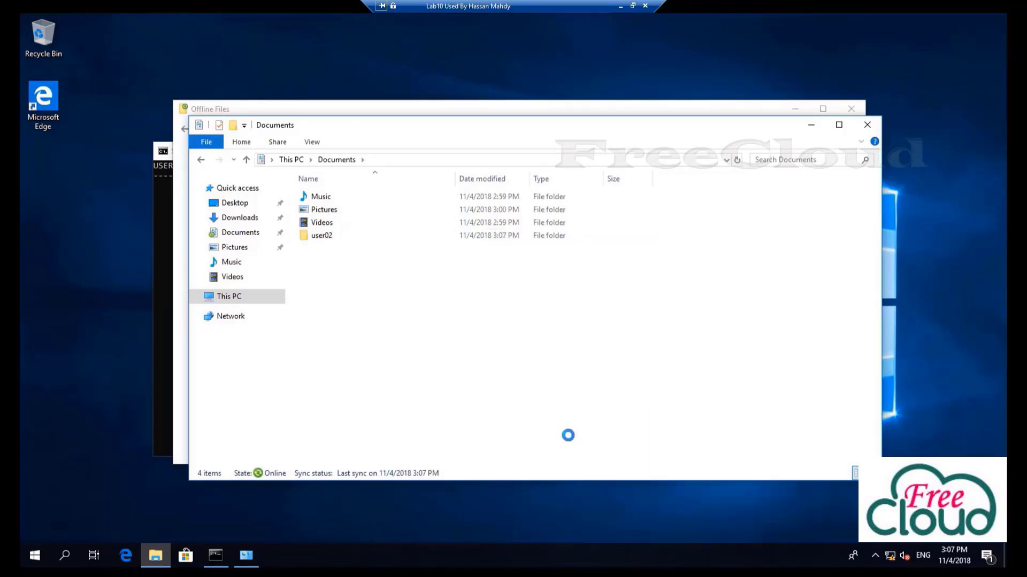
type("user02")
left_click(299, 250)
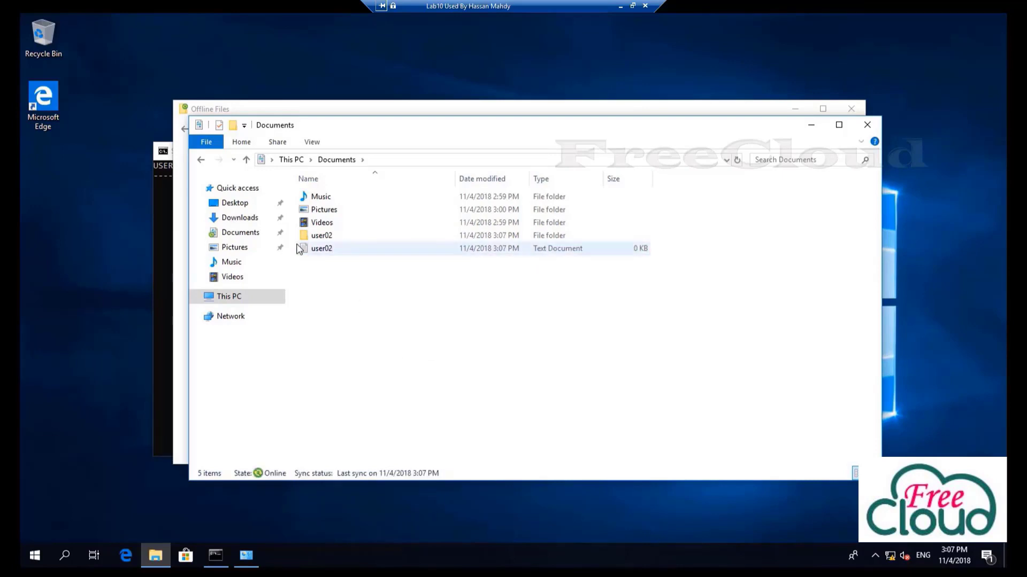
double_click(347, 247)
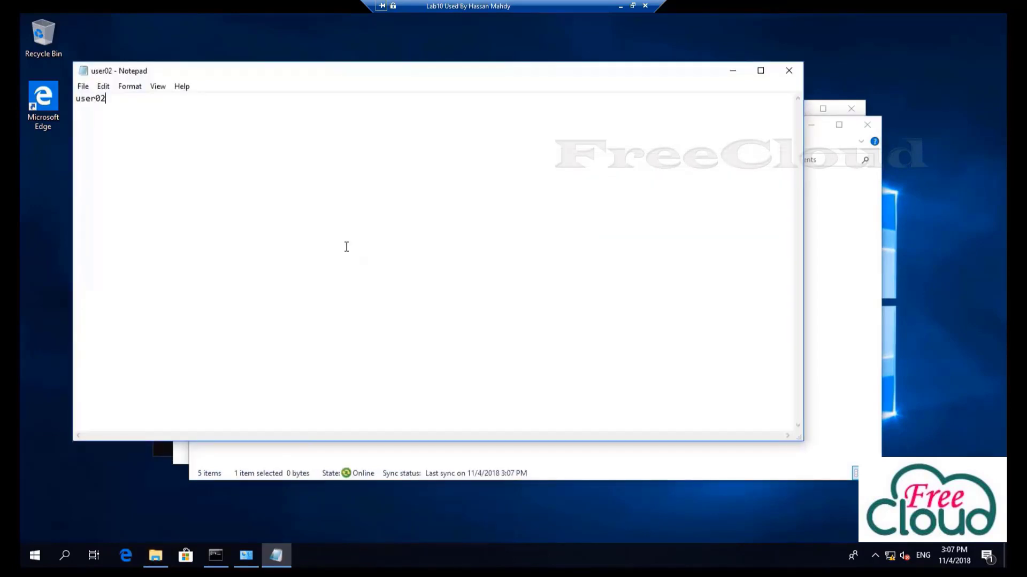
left_click(793, 72)
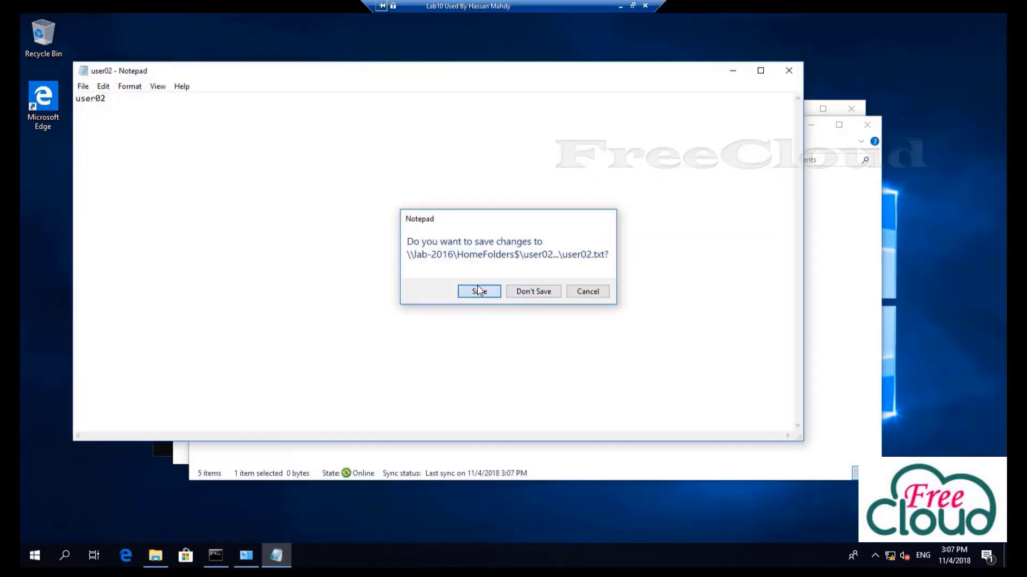
left_click(480, 291)
Close Documents, sync all offline files again, and close the Offline Files window
left_click(866, 125)
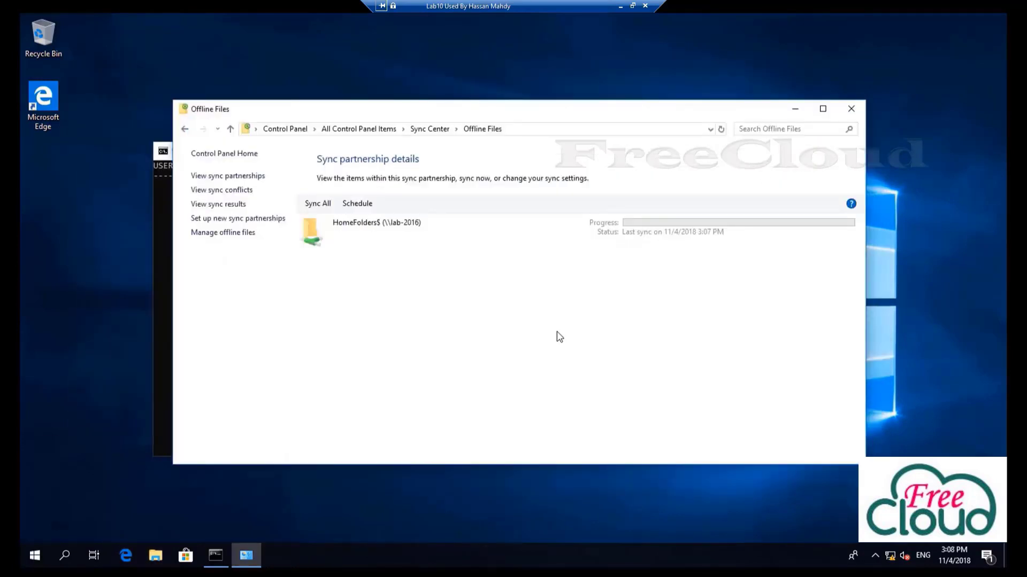
left_click(320, 205)
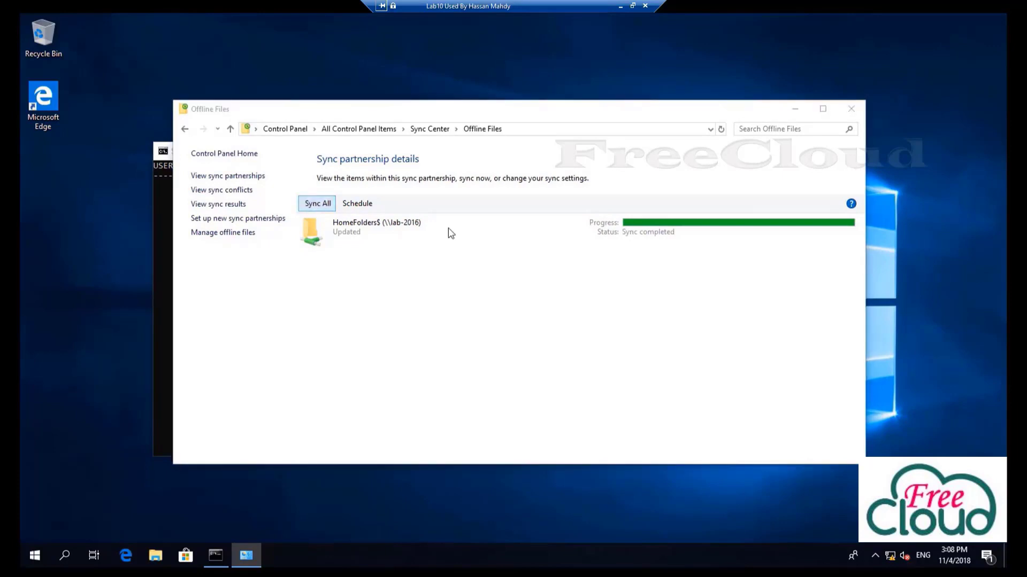
left_click(858, 114)
right_click(35, 556)
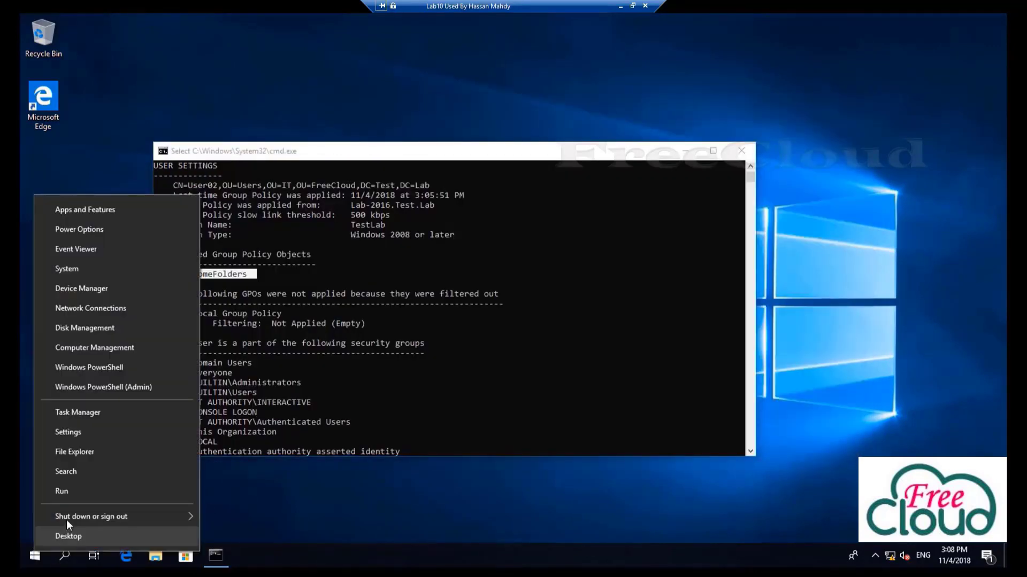
Sign out of the Windows 10 client and bring up the Lab2016 server sign-in screen
mouse_move(107, 516)
left_click(250, 476)
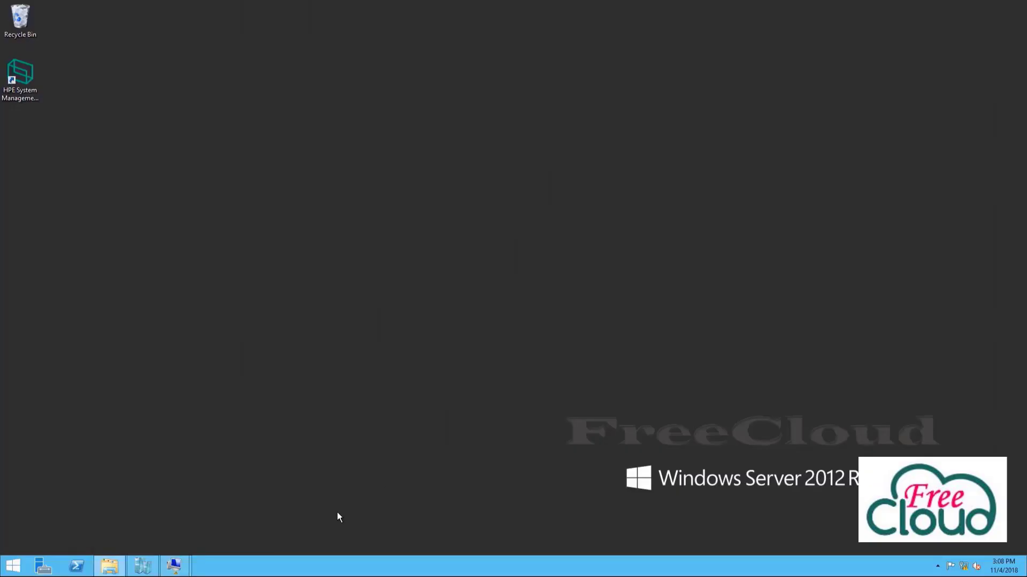
mouse_move(179, 568)
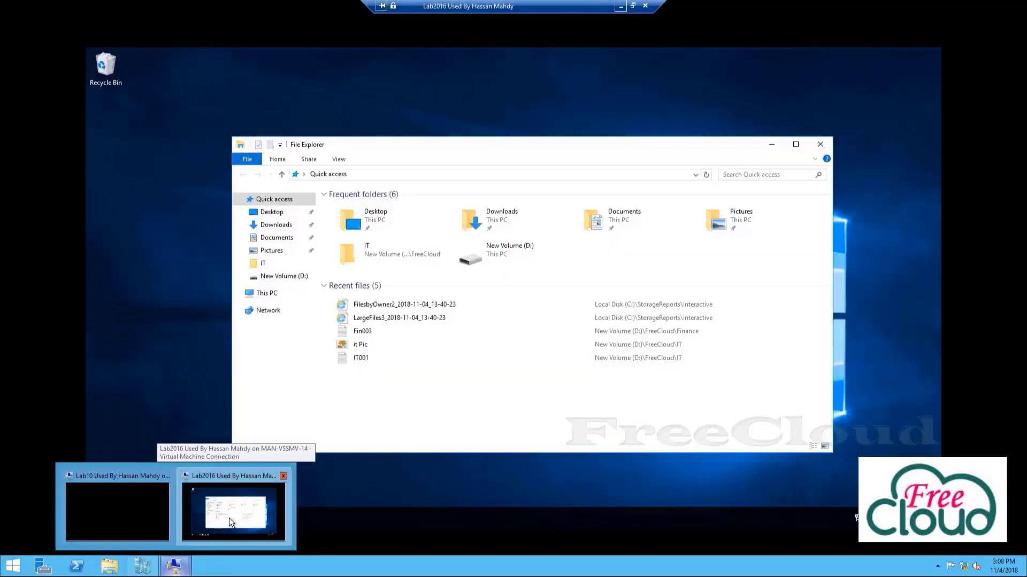
left_click(229, 518)
key("ctrl+alt+End")
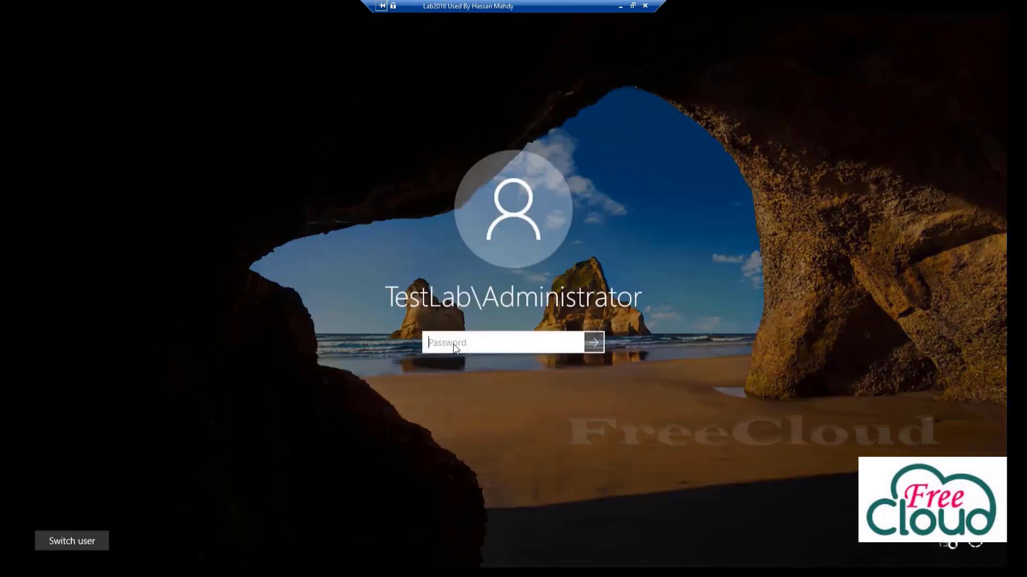
Sign in with the account password and open D:\HomeFolders on New Volume (D:)
type("Pa$")
key("Return")
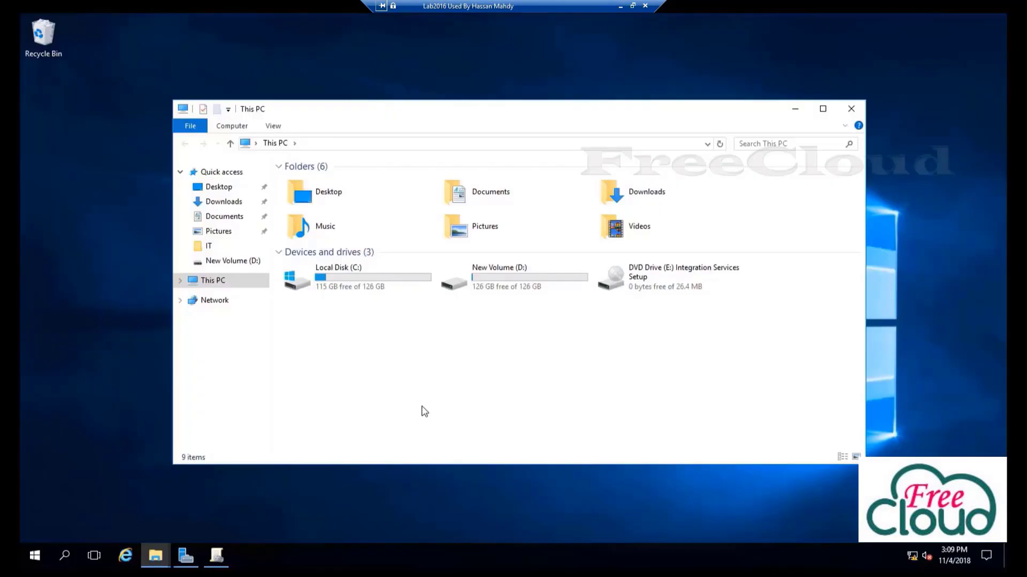
double_click(506, 286)
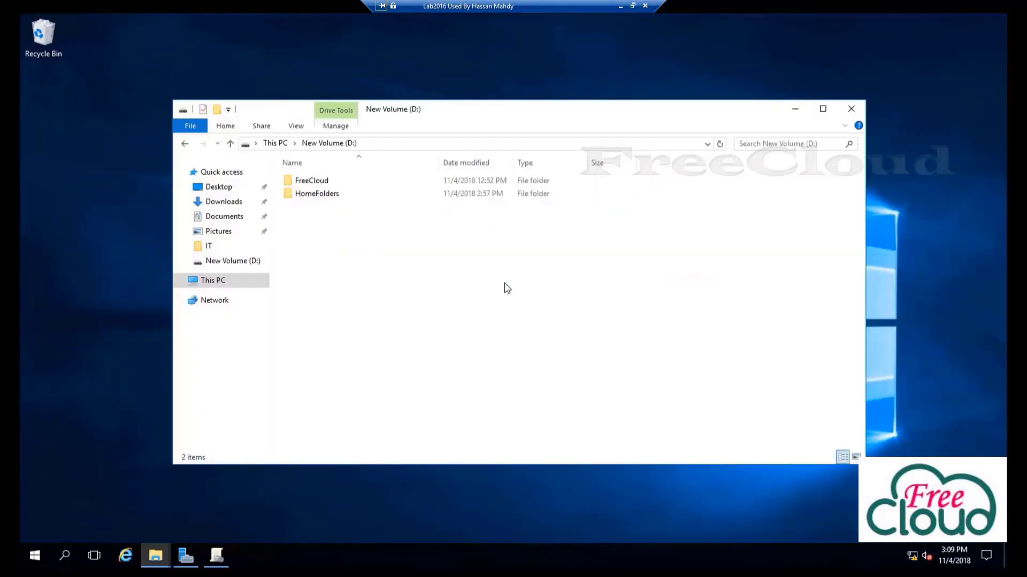
double_click(327, 202)
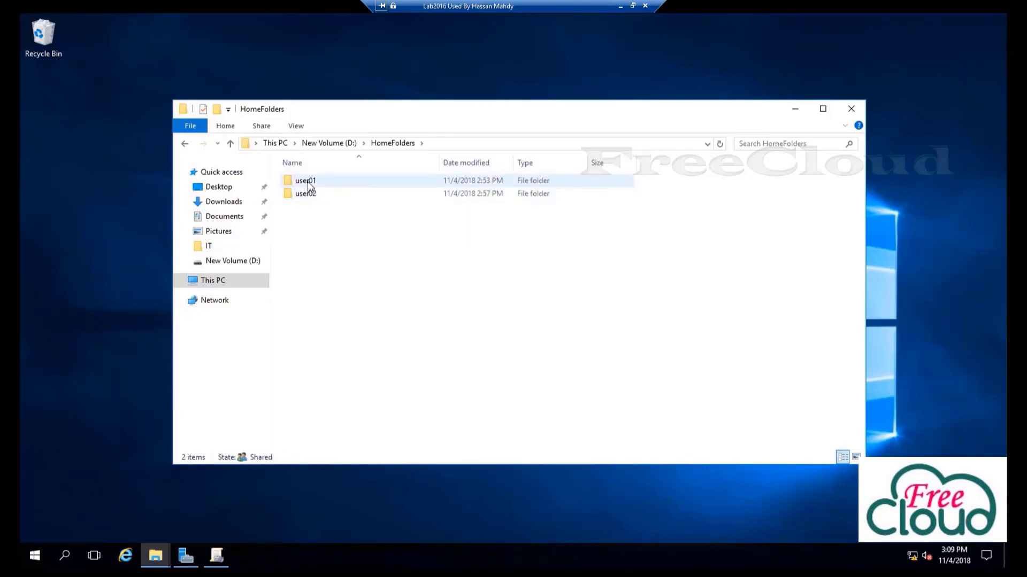
Check user01's Documents folder, its text file and subfolder, then return to HomeFolders
double_click(308, 182)
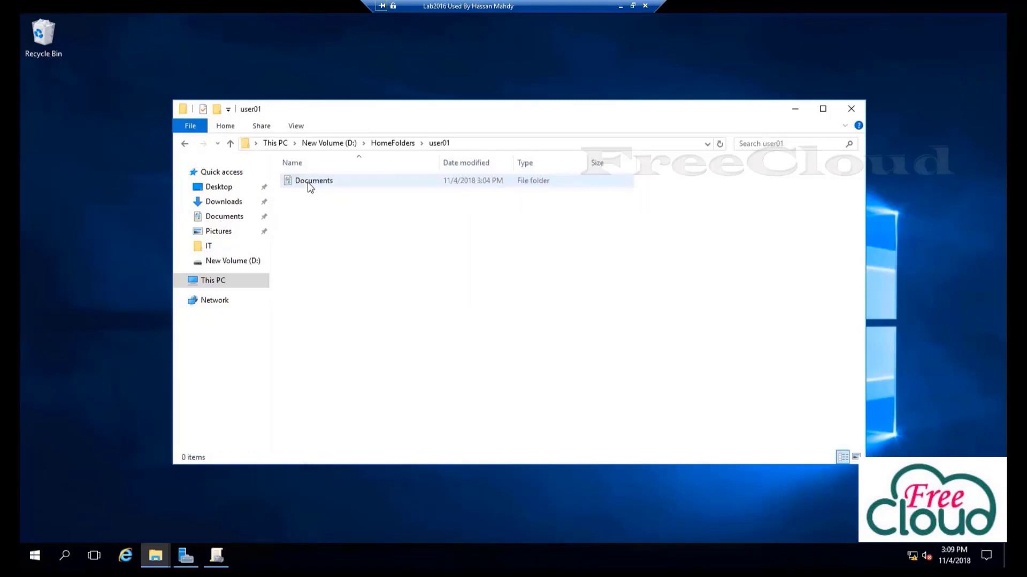
left_click(321, 187)
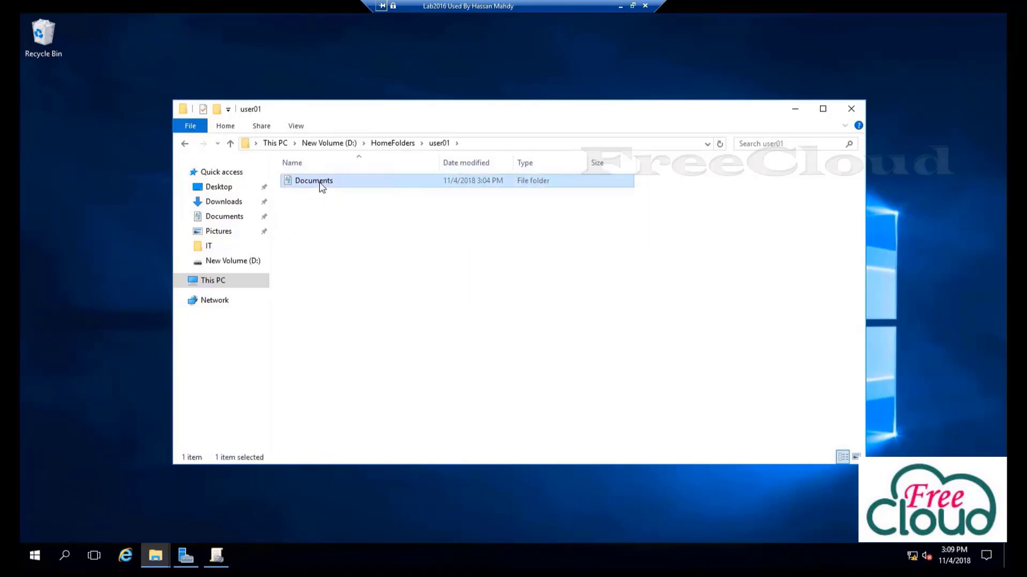
double_click(321, 182)
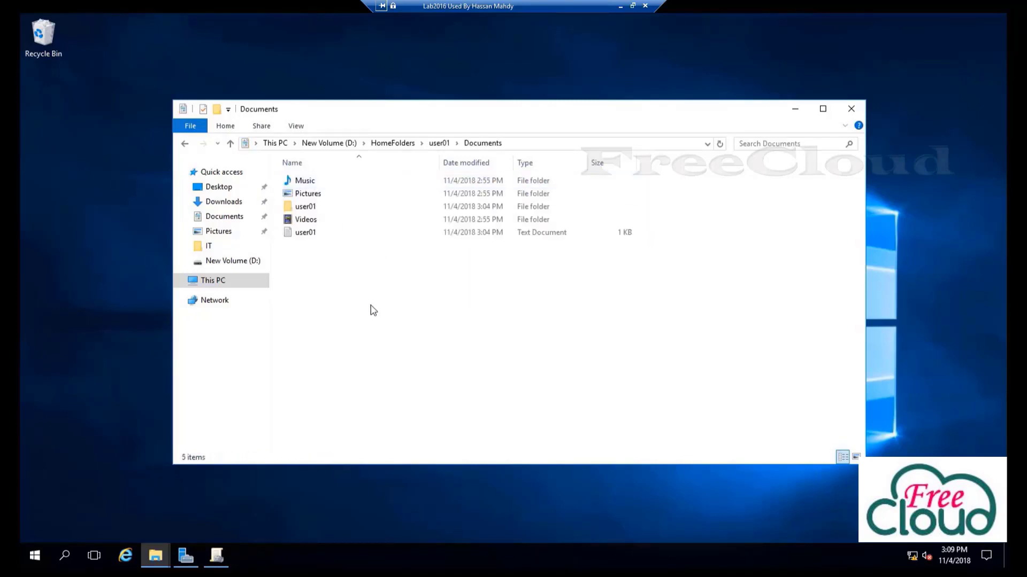
double_click(310, 235)
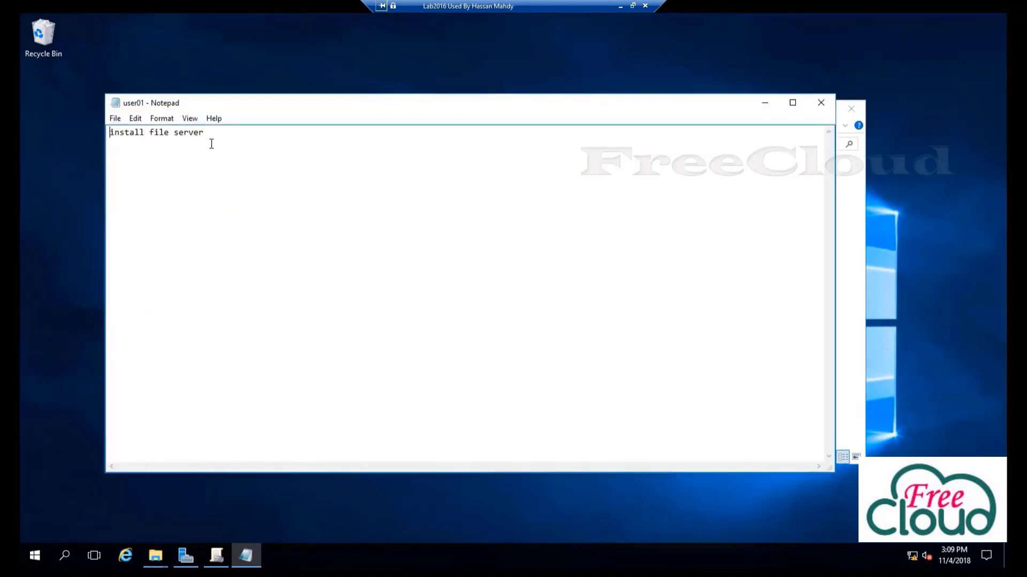
left_click(821, 103)
double_click(309, 204)
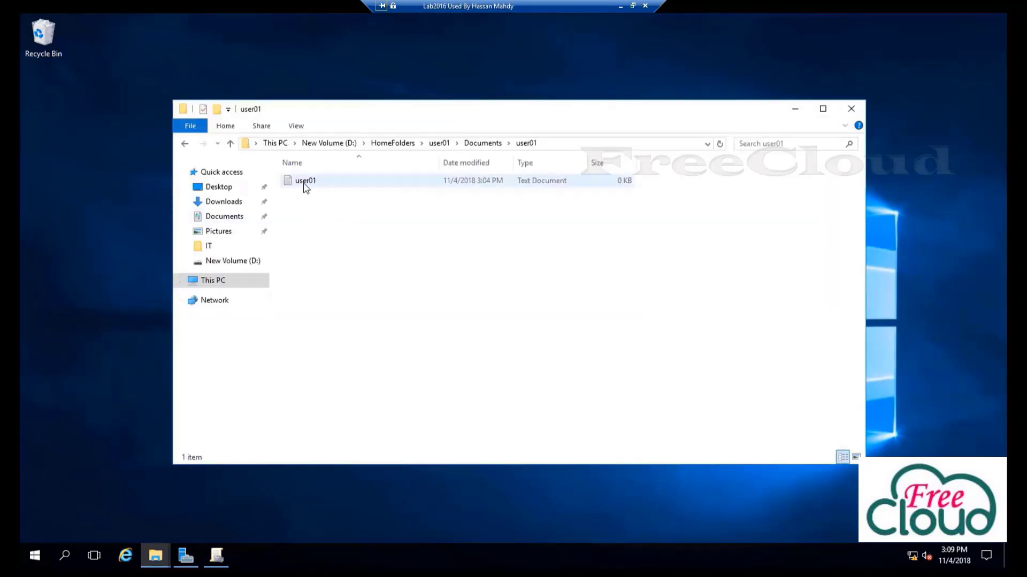
double_click(305, 181)
left_click(821, 103)
left_click(481, 143)
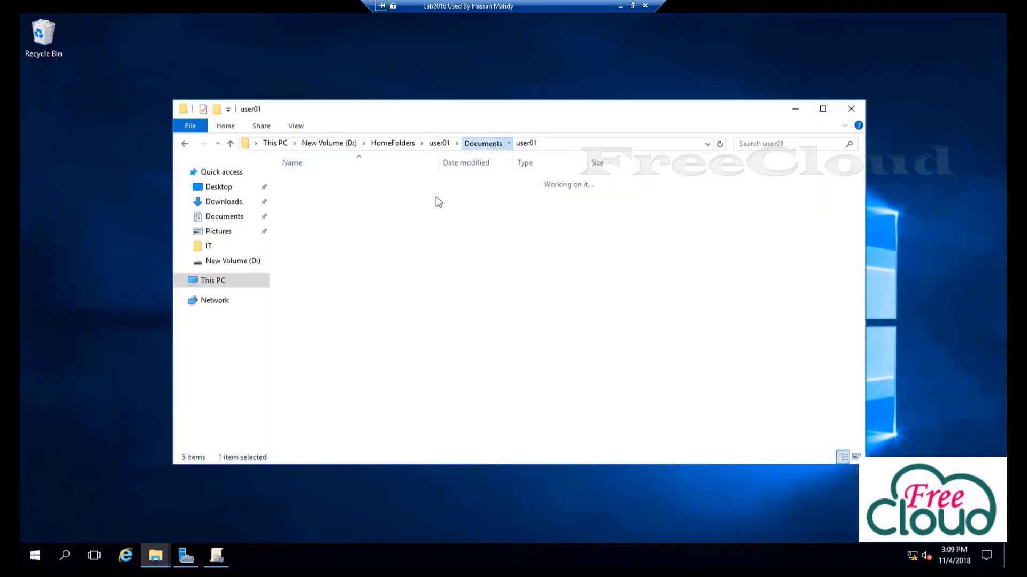
left_click(393, 144)
Check user02's Documents text file and subfolder, go back to D:, then switch to Server Manager
left_click(310, 196)
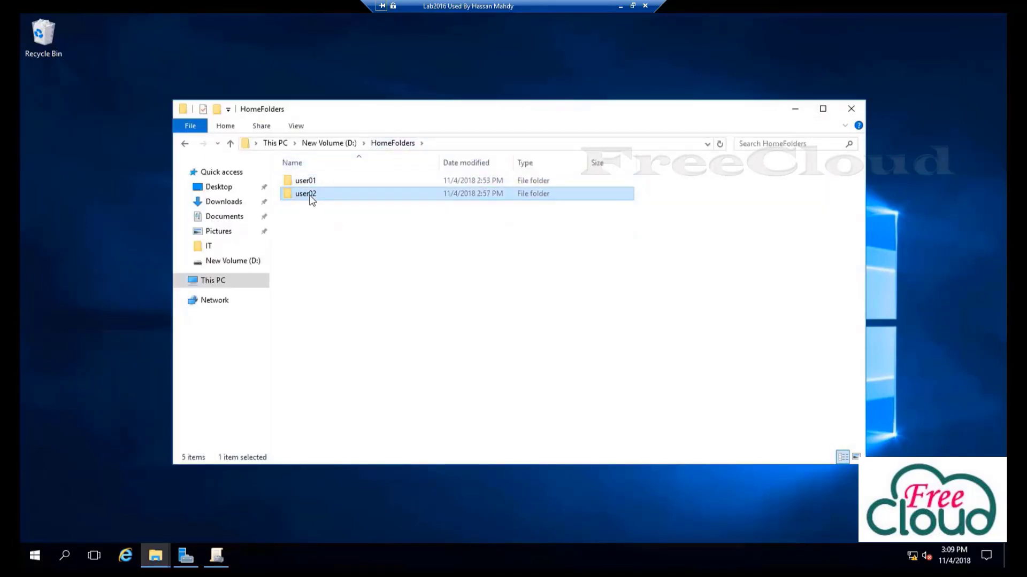
double_click(313, 197)
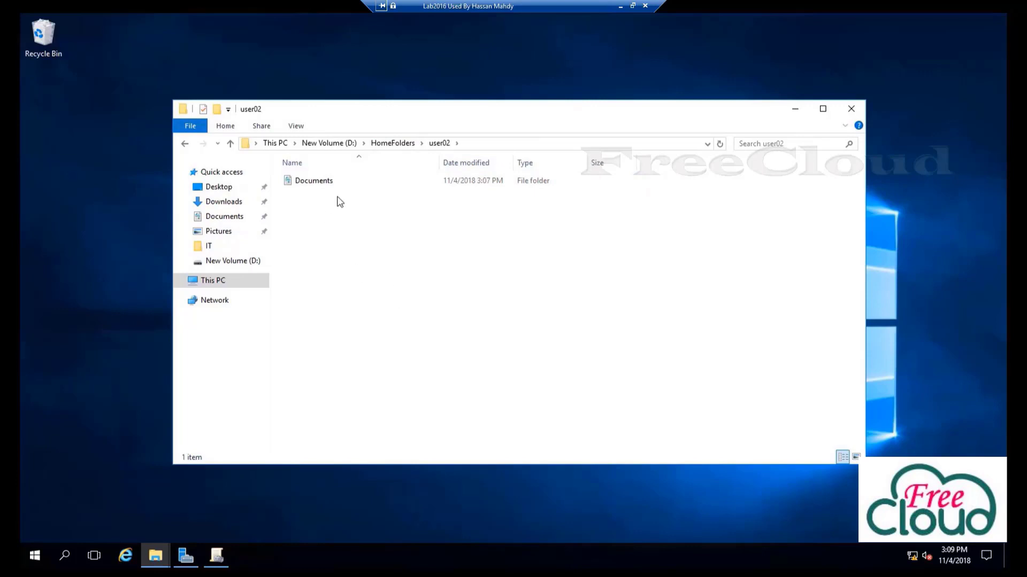
left_click(320, 184)
double_click(320, 184)
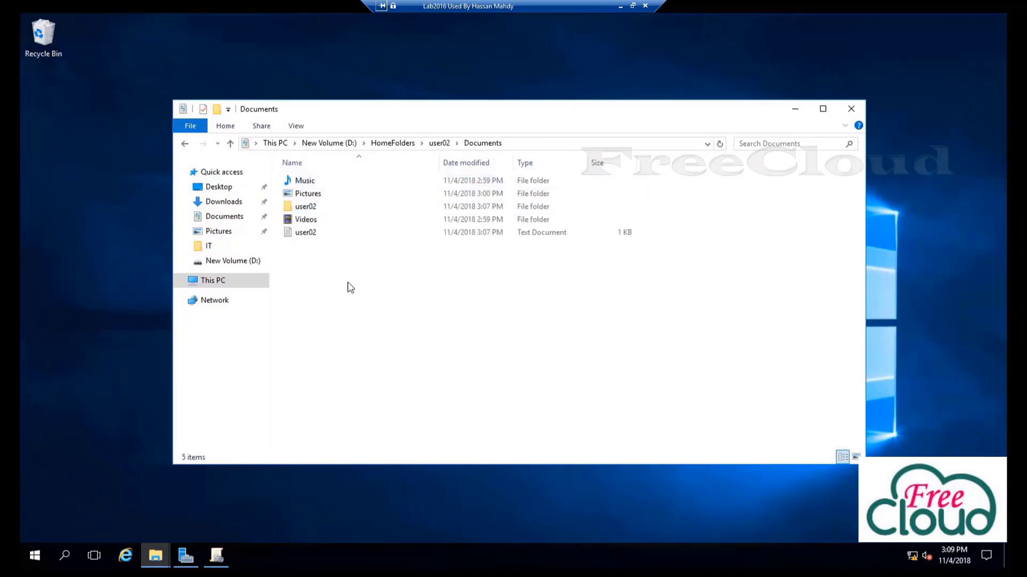
double_click(310, 235)
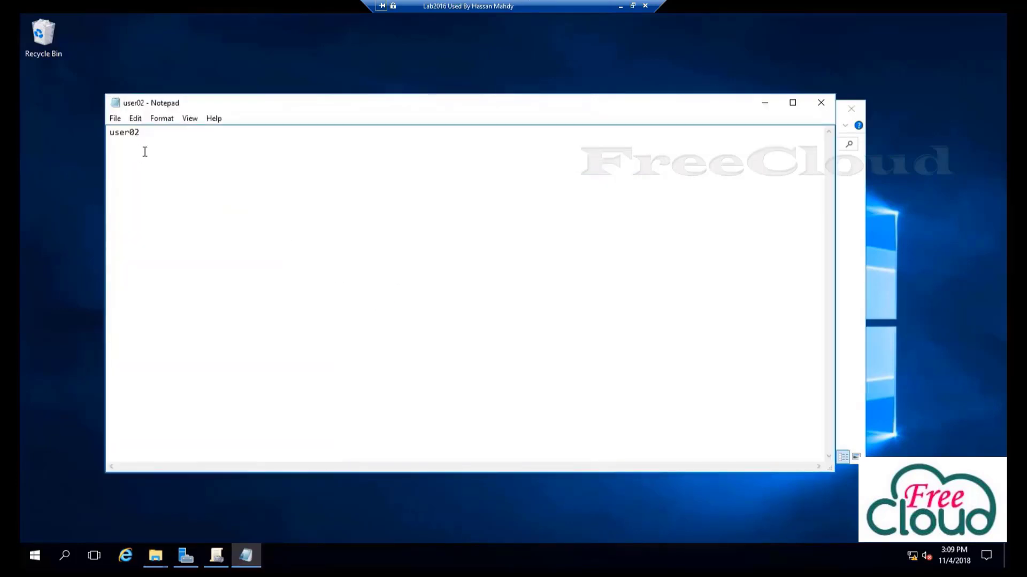
left_click(820, 102)
left_click(321, 207)
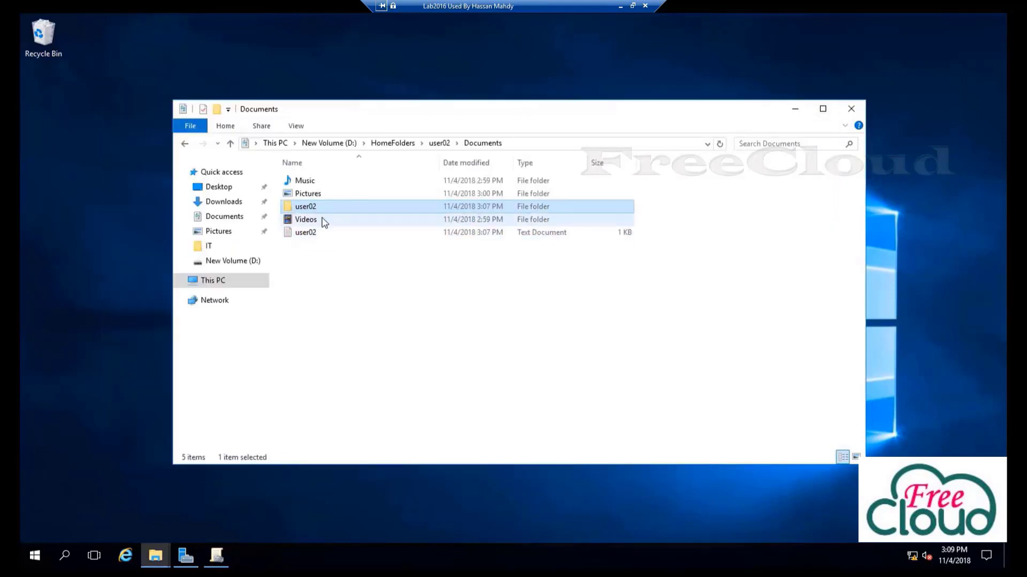
left_click(398, 143)
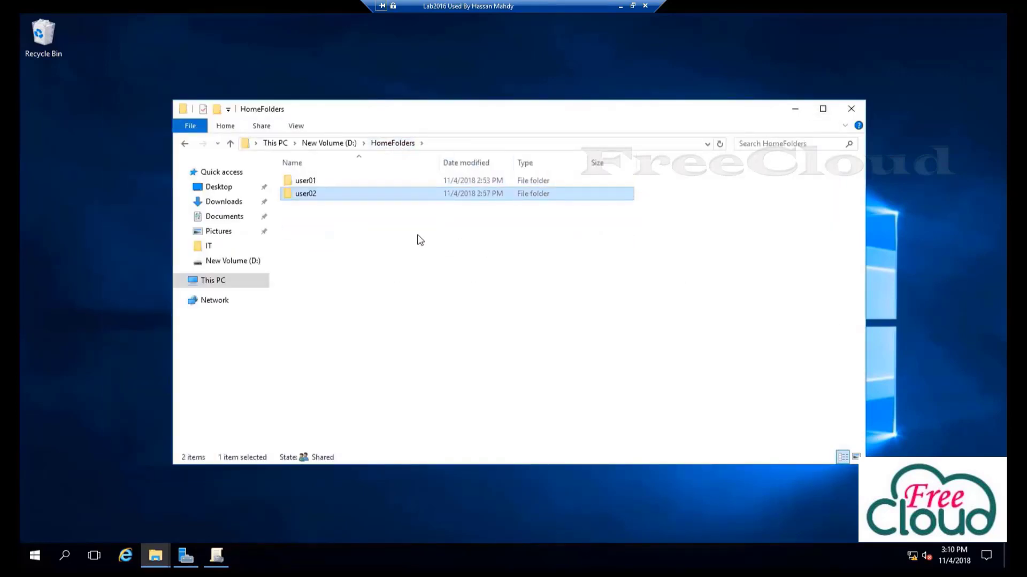
left_click(348, 144)
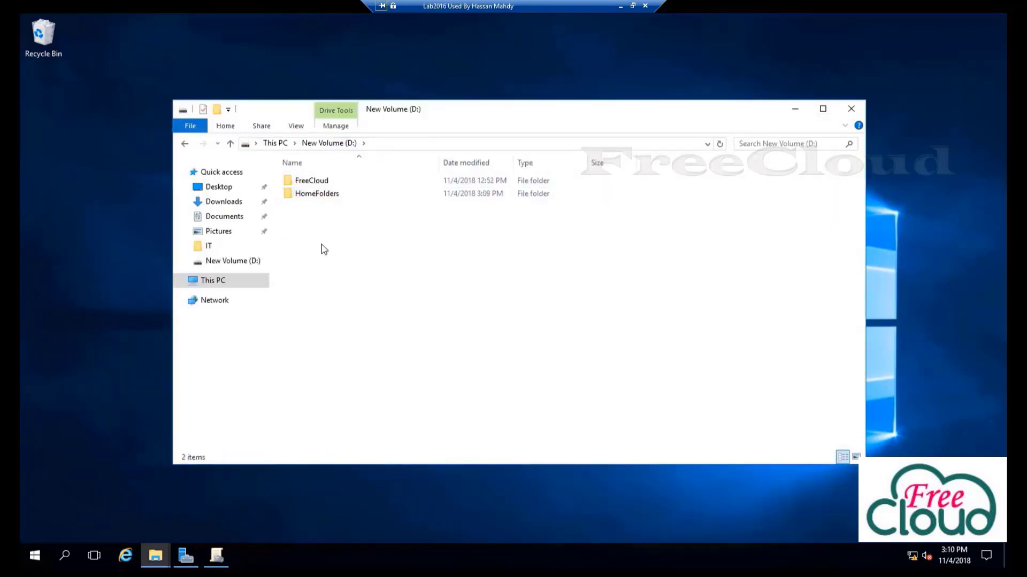
left_click(186, 556)
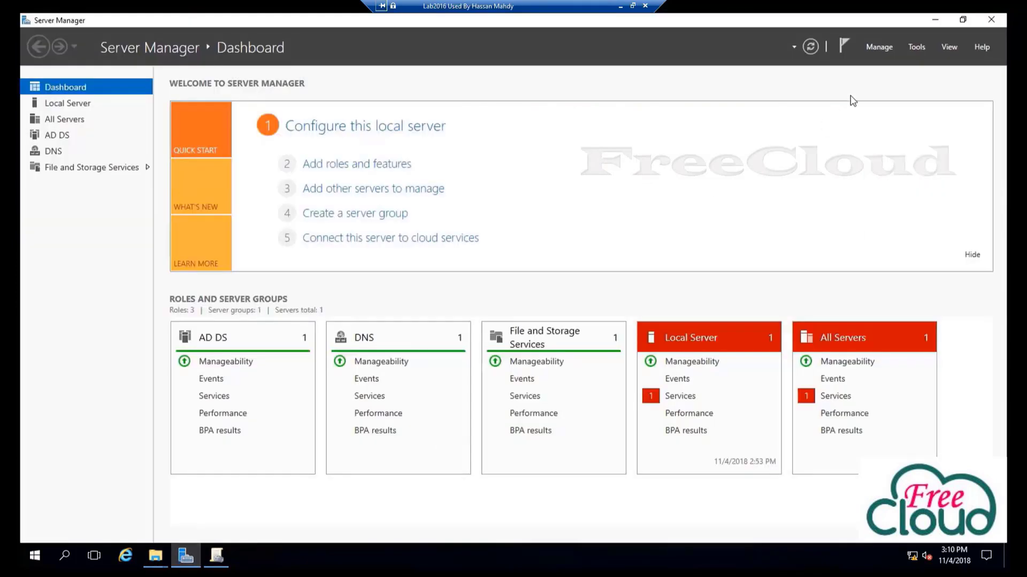
Launch File Server Resource Manager and show the Quota Templates list under Quota Management
left_click(917, 47)
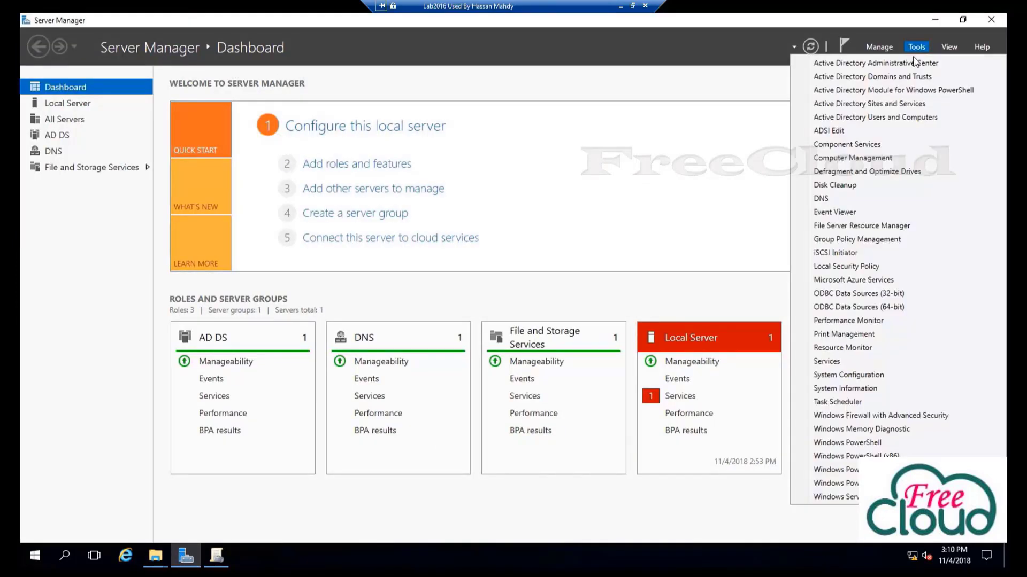
left_click(838, 226)
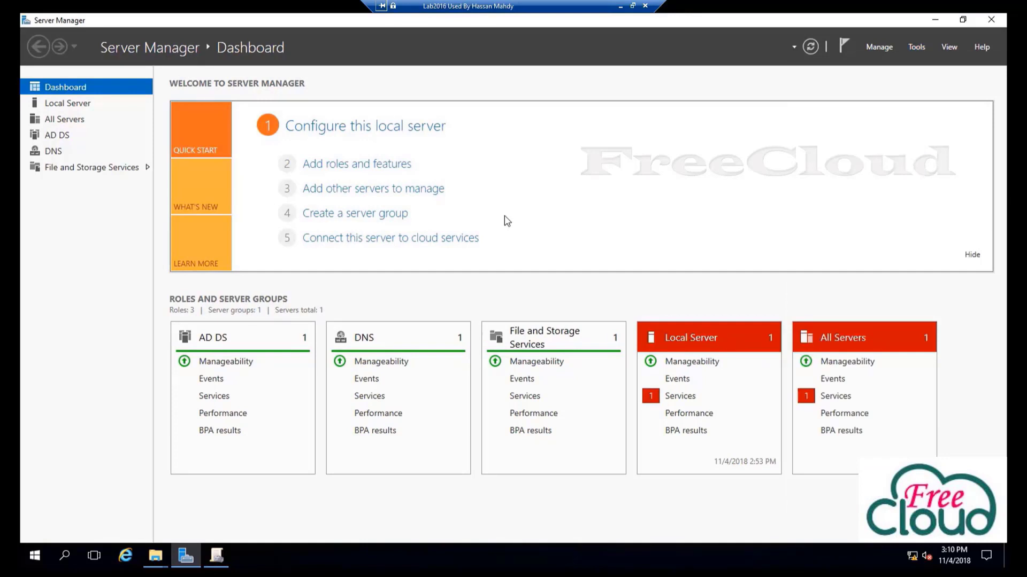
double_click(201, 81)
left_click(182, 83)
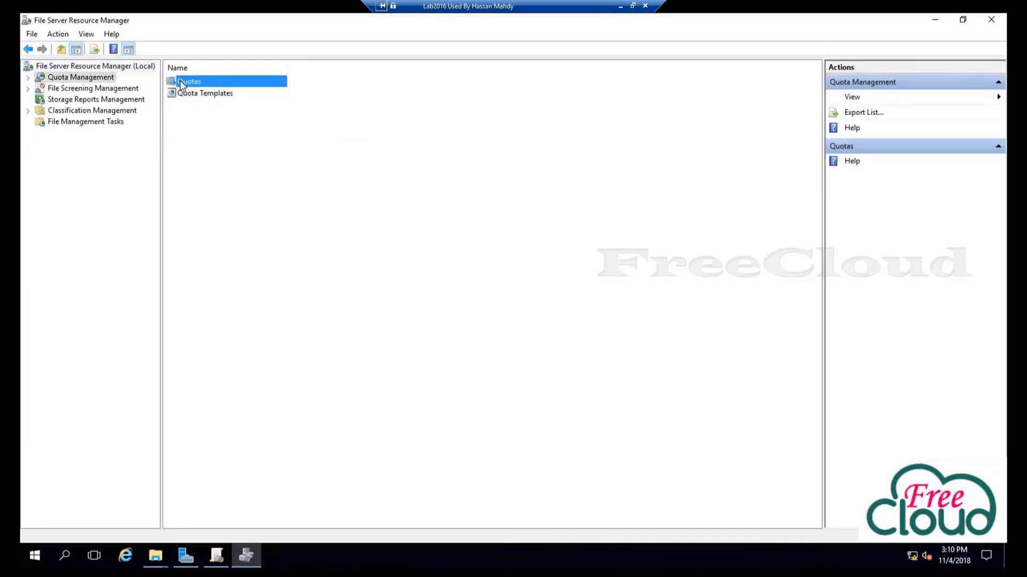
double_click(183, 83)
left_click(87, 100)
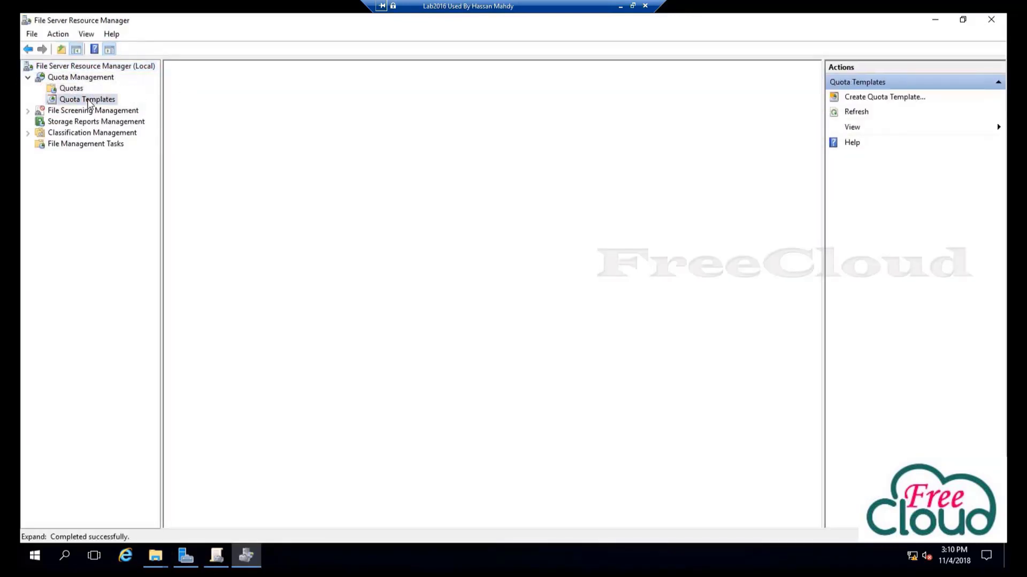
Start a new quota template copying settings from Freecloud users 5 GB Limit
right_click(385, 300)
left_click(390, 301)
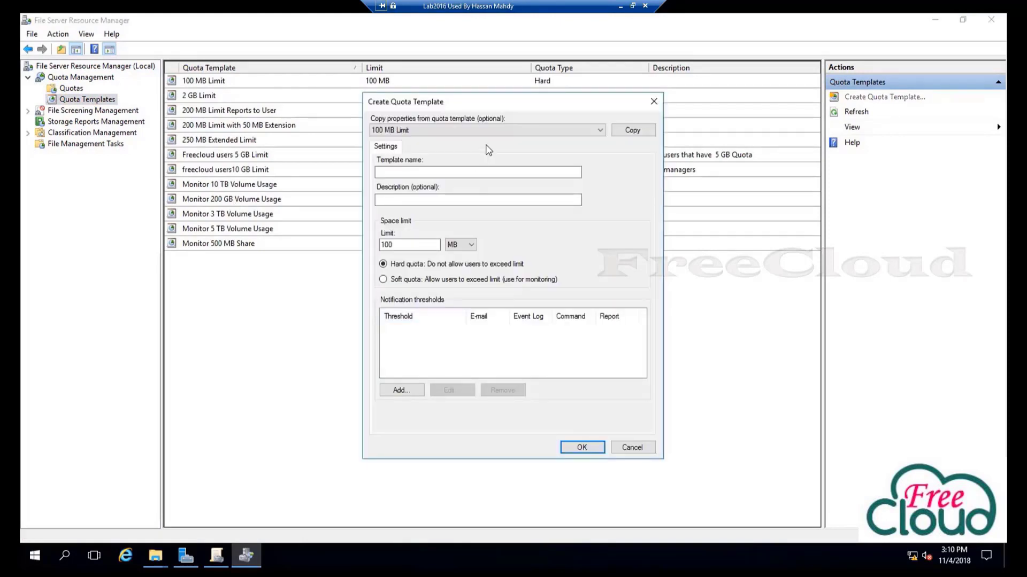
left_click(470, 134)
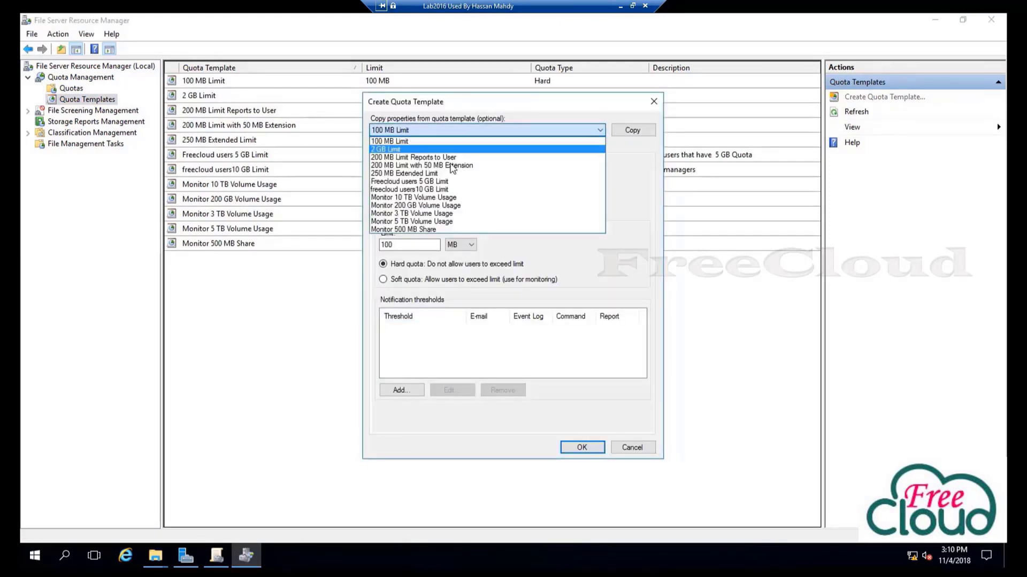
left_click(429, 182)
left_click(634, 131)
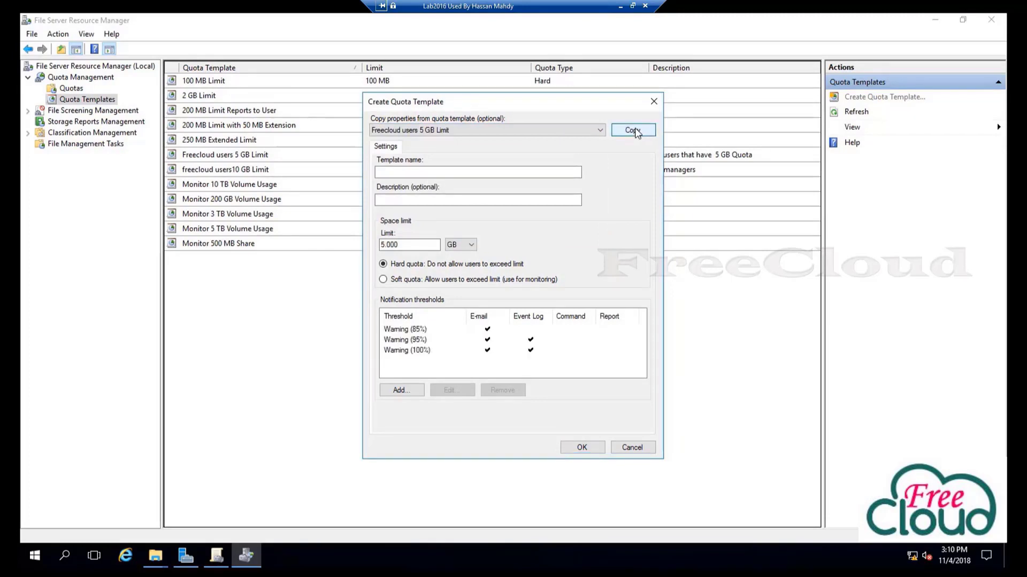
Name the template HomeFolders with description 'Homefolders Quota 3 GB'
left_click(421, 172)
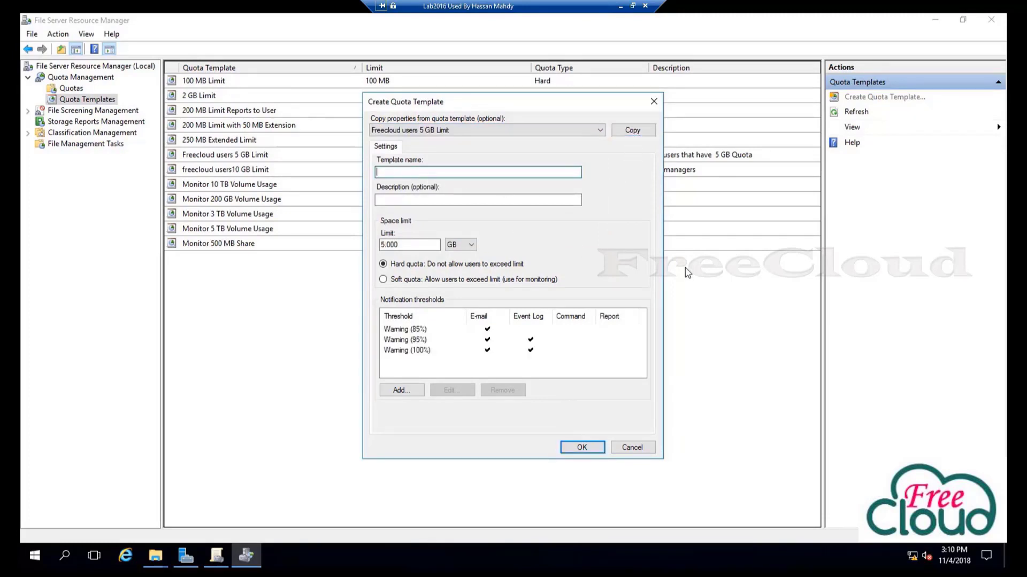
type("H")
key("BackSpace")
key("Tab")
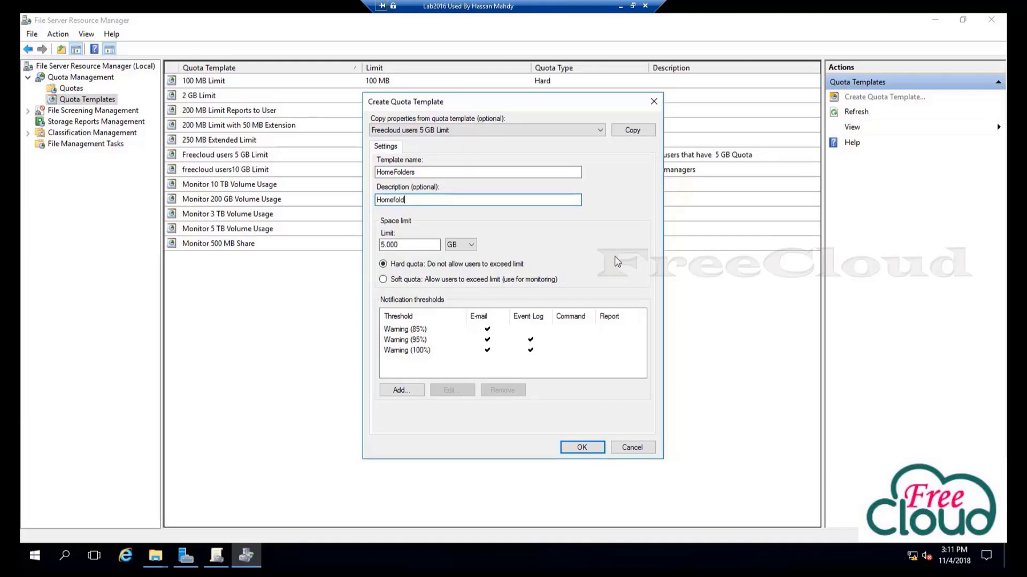
type("Homefolders QQuota")
left_click(420, 199)
key("BackSpace")
left_click(461, 204)
type("5 GB")
double_click(436, 200)
type("3 GB")
Change the space limit to 3 GB and save the HomeFolders template
left_click_drag(386, 245, 379, 245)
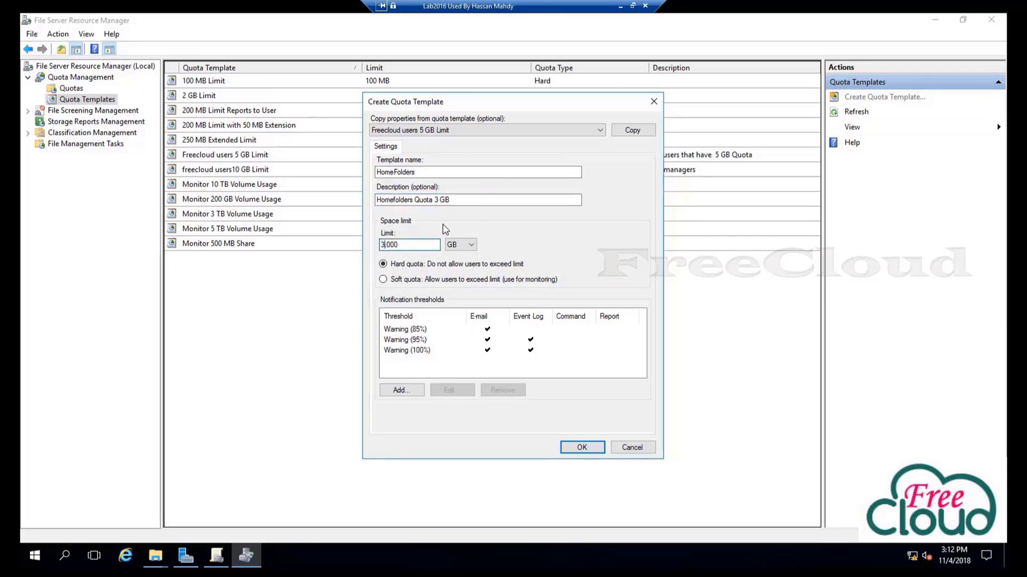
left_click_drag(436, 243, 321, 249)
type("3")
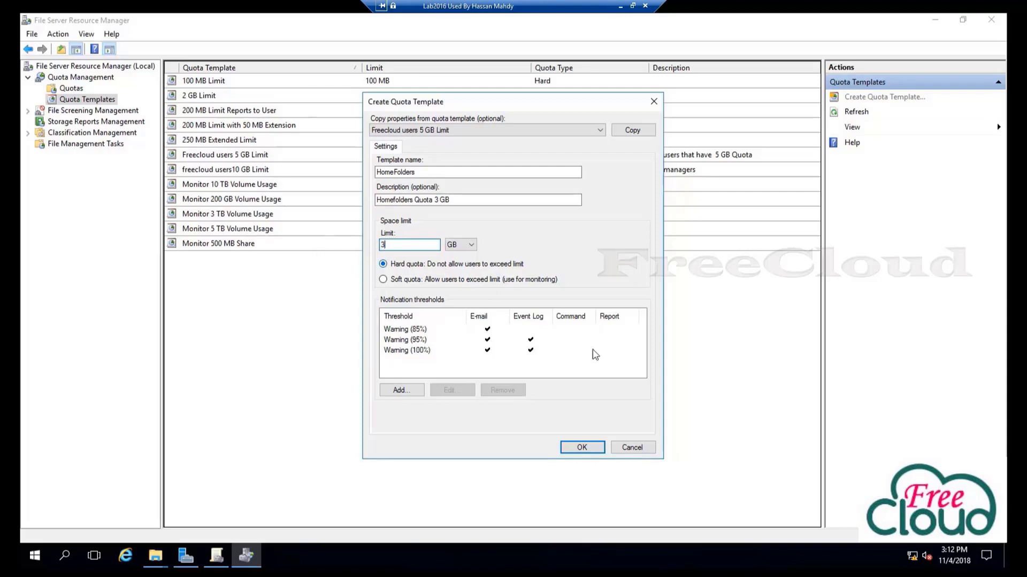
left_click(573, 448)
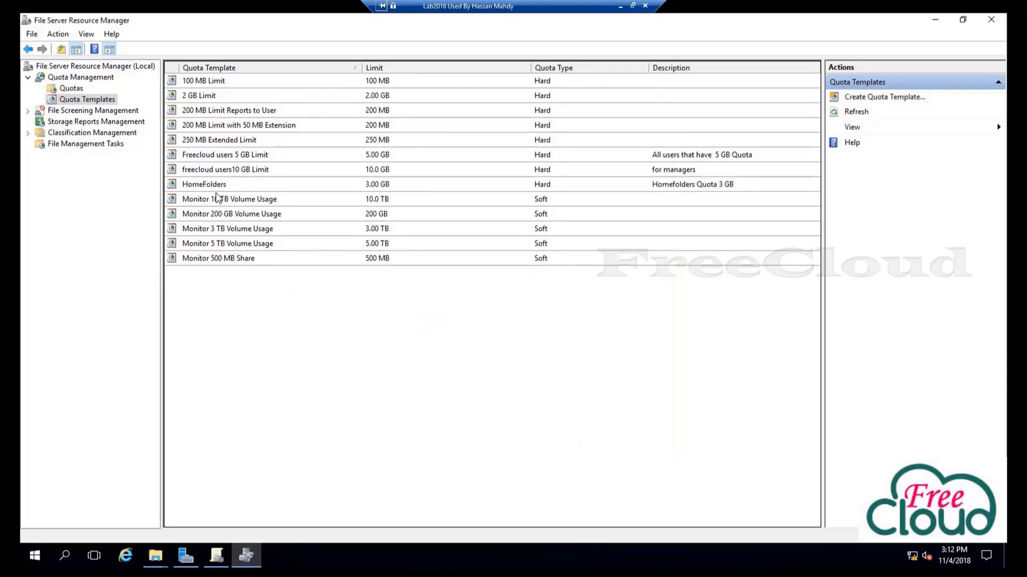
Create a quota on path D:\HomeFolders from the HomeFolders template (3.00 GB hard limit)
left_click(216, 187)
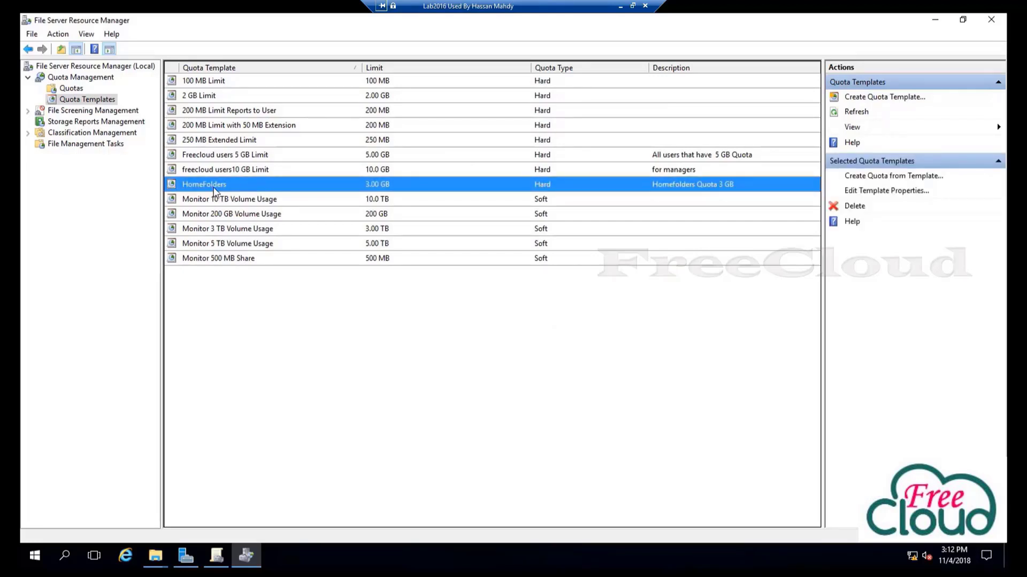
right_click(236, 185)
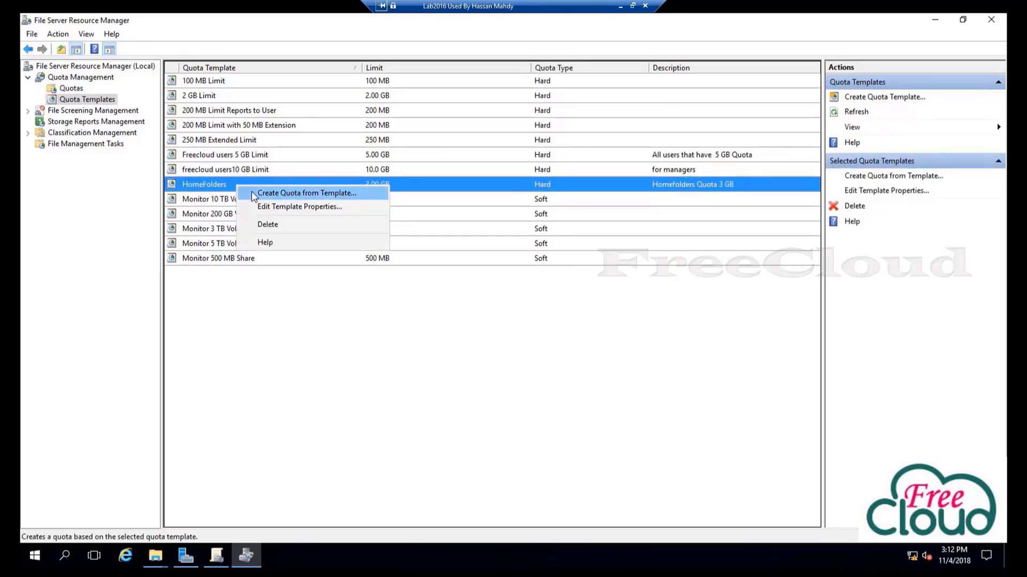
left_click(251, 193)
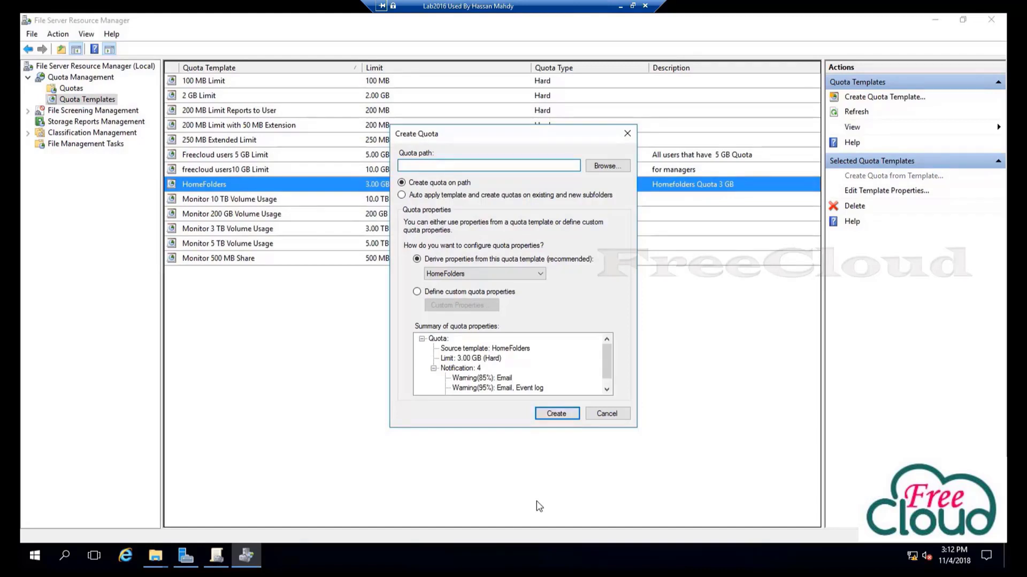
left_click(605, 166)
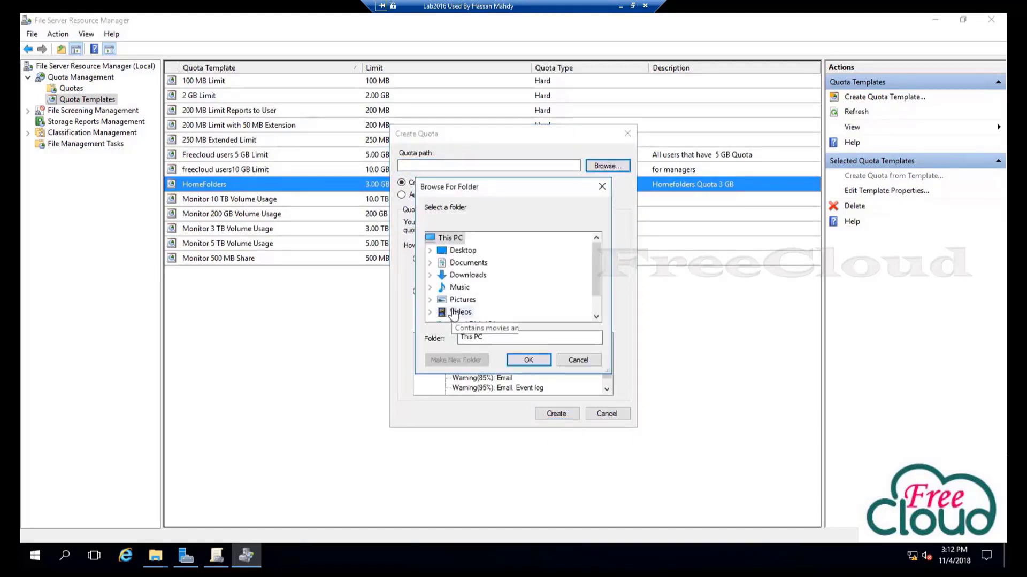
scroll(453, 315, "down", 1)
left_click(470, 312)
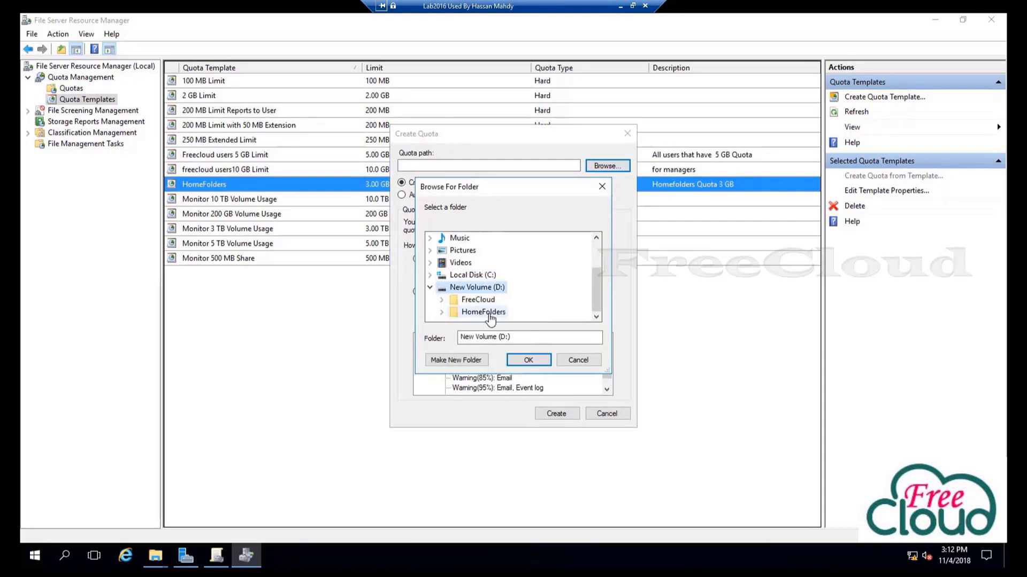
double_click(490, 314)
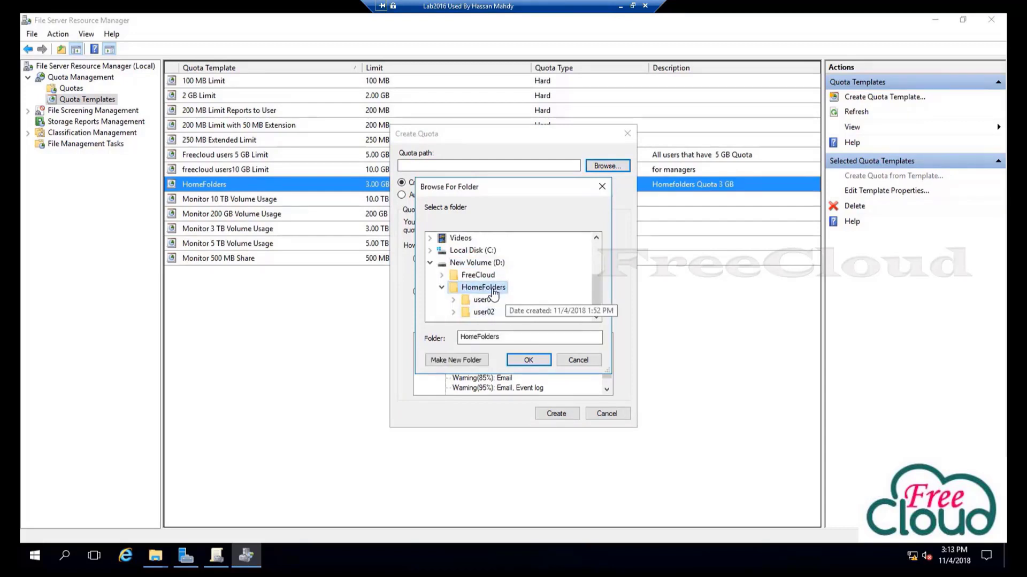
left_click(529, 359)
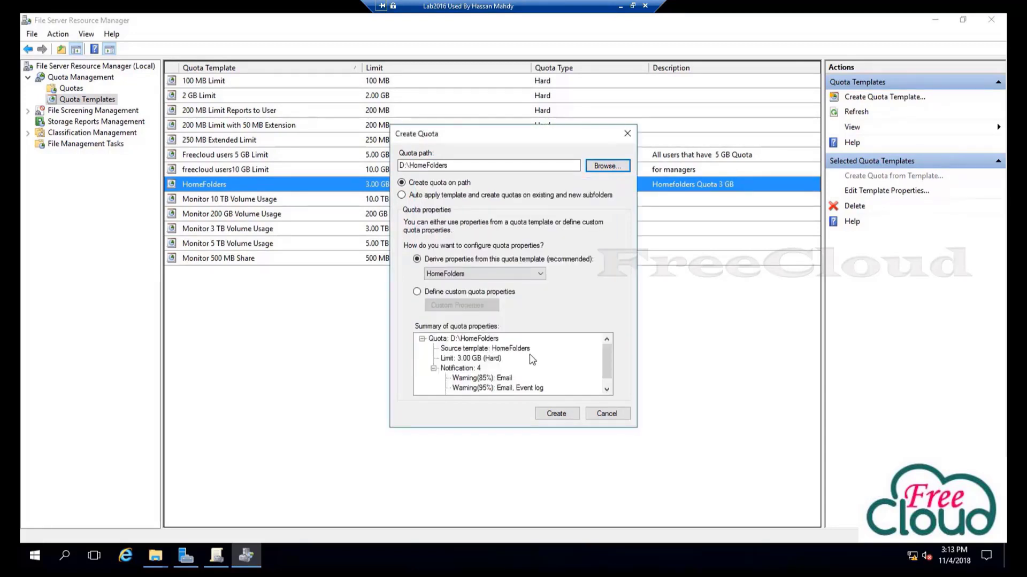
left_click(554, 415)
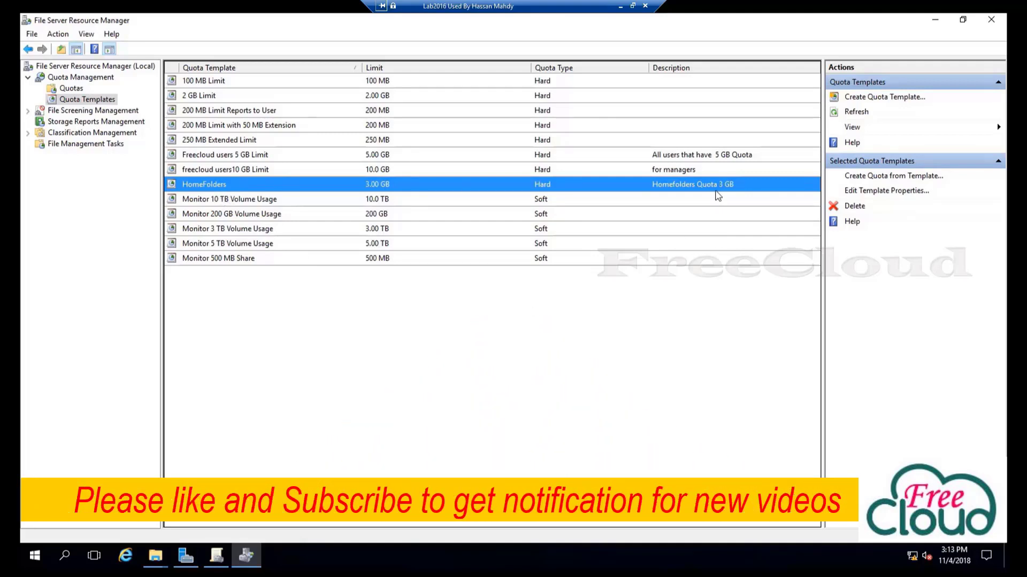
left_click(670, 416)
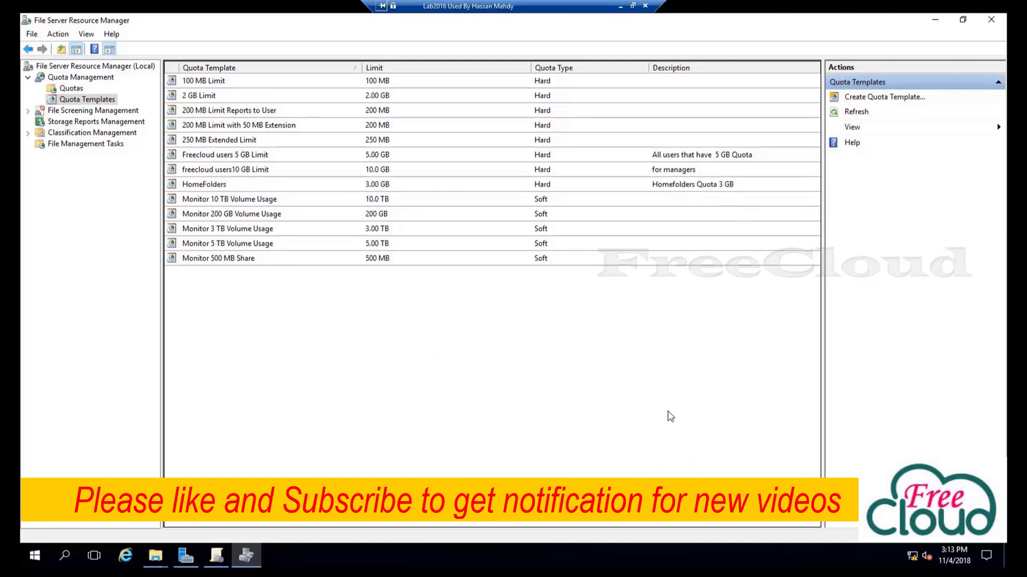